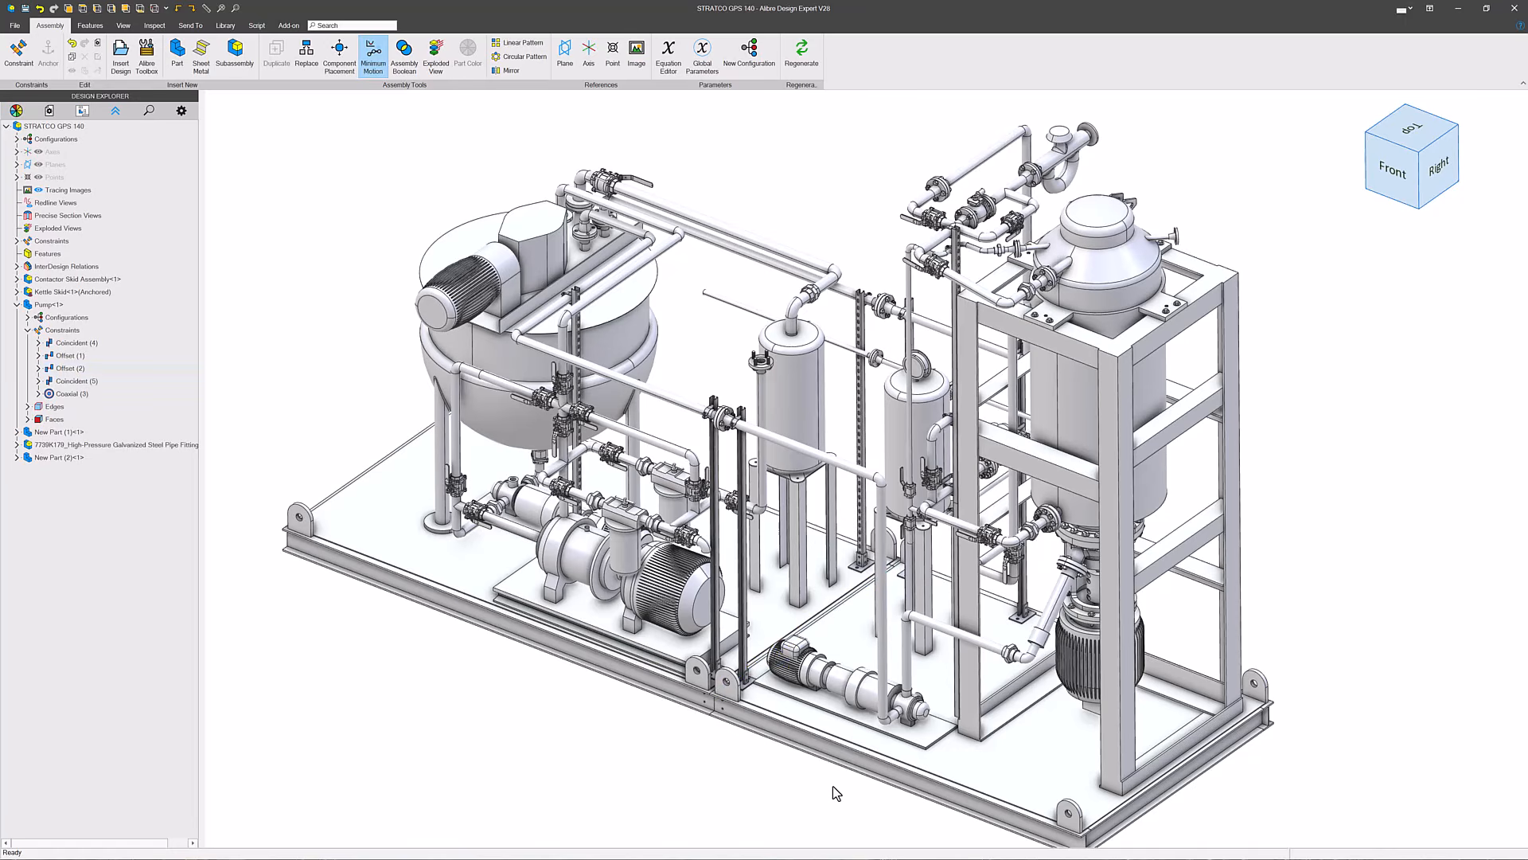
# - Reduce the Offset (1) constraint distance between the pump's base plate and the front I-beam
pyautogui.scroll(10, 833, 785)
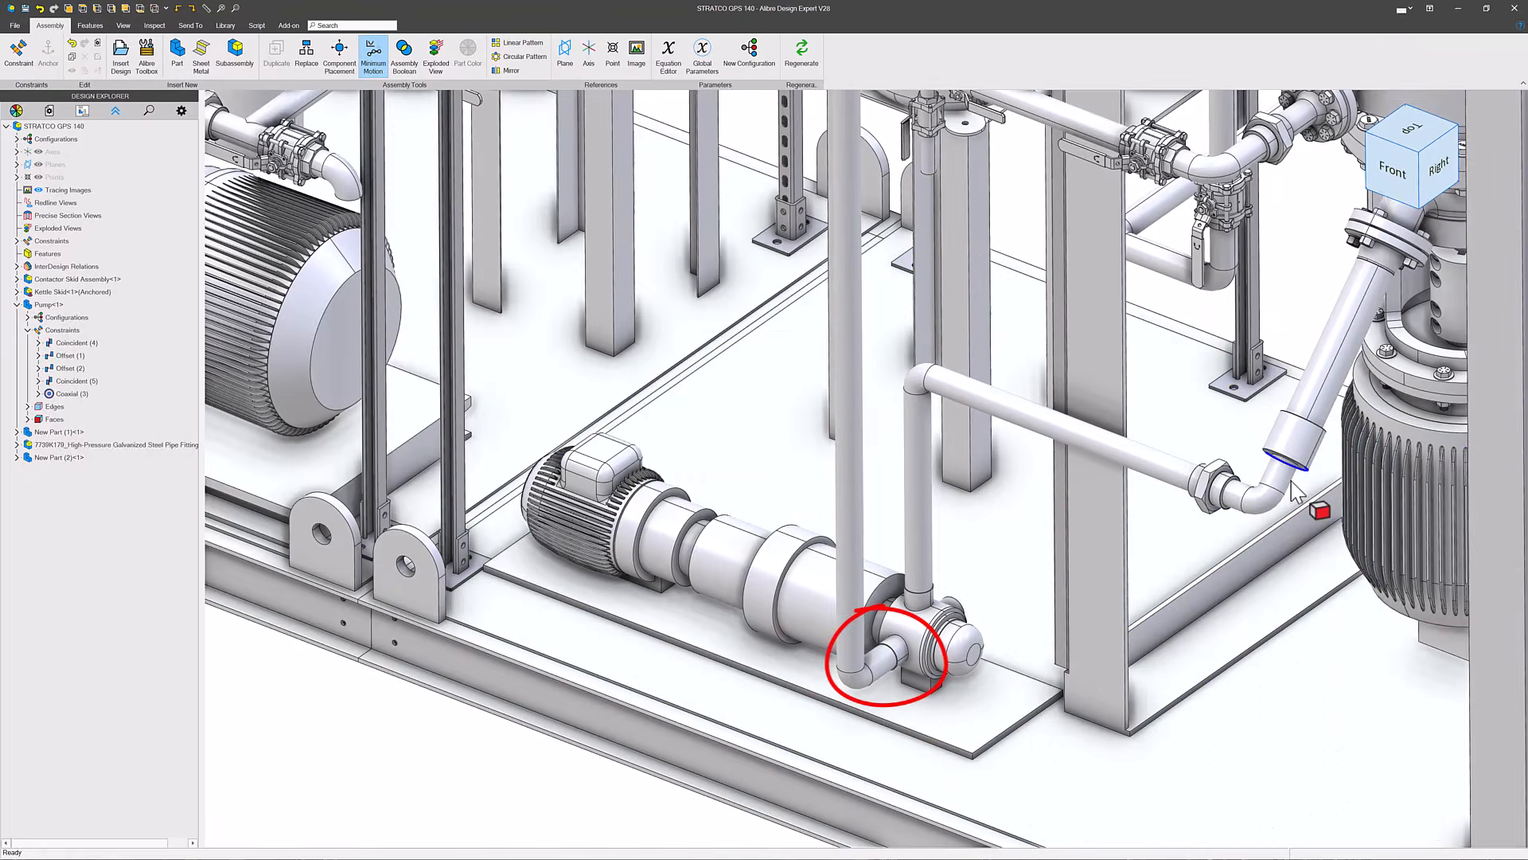
pyautogui.rightClick(58, 357)
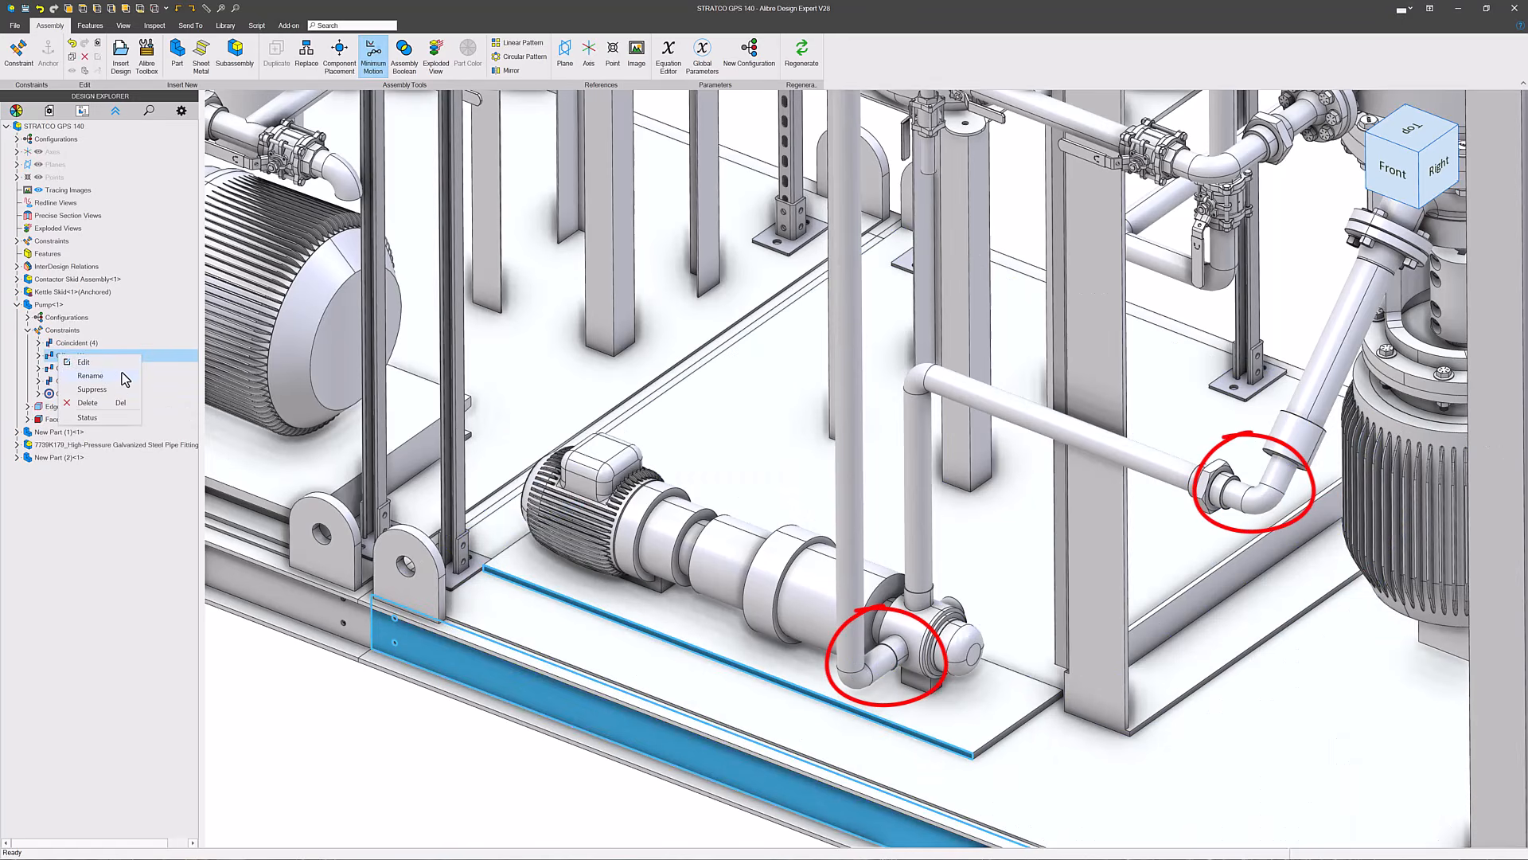
pyautogui.click(84, 362)
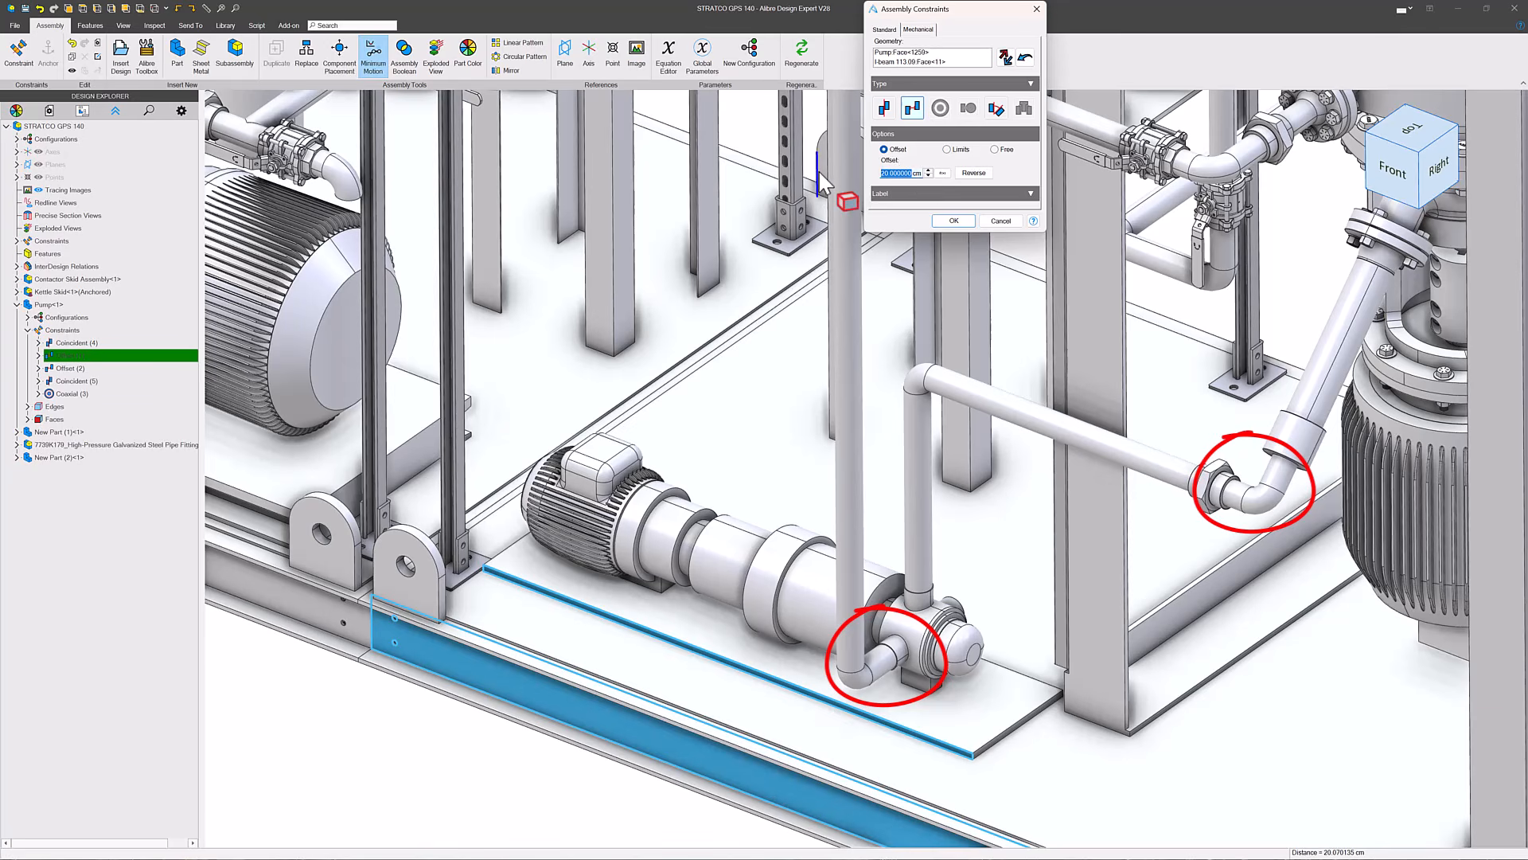
pyautogui.click(954, 220)
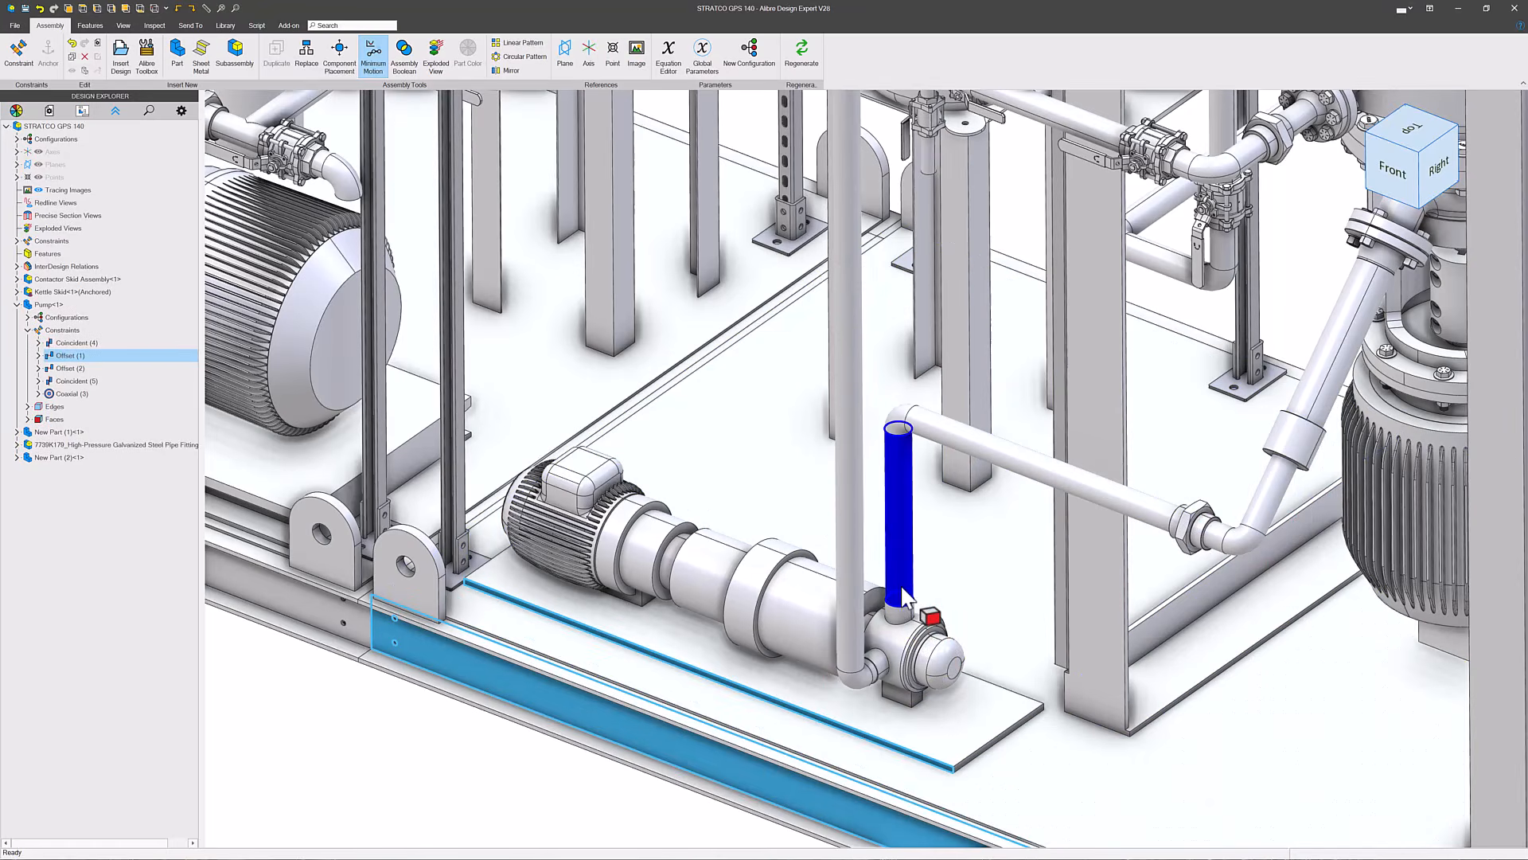
# - Set the pump's Offset (2) constraint, which positions it lengthwise along the skid, to -60 cm
pyautogui.doubleClick(85, 371)
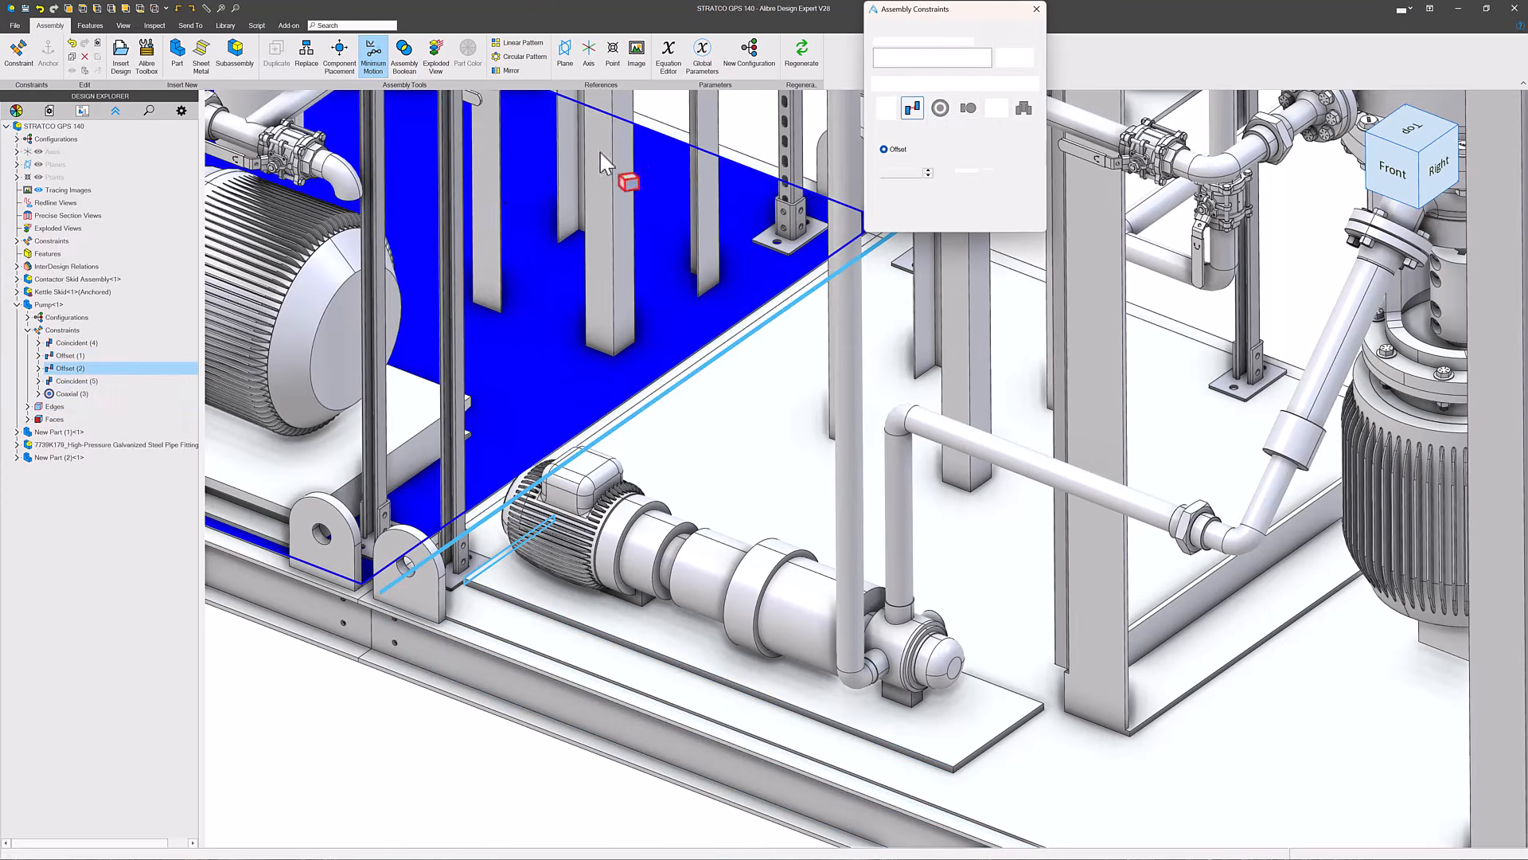
pyautogui.doubleClick(882, 173)
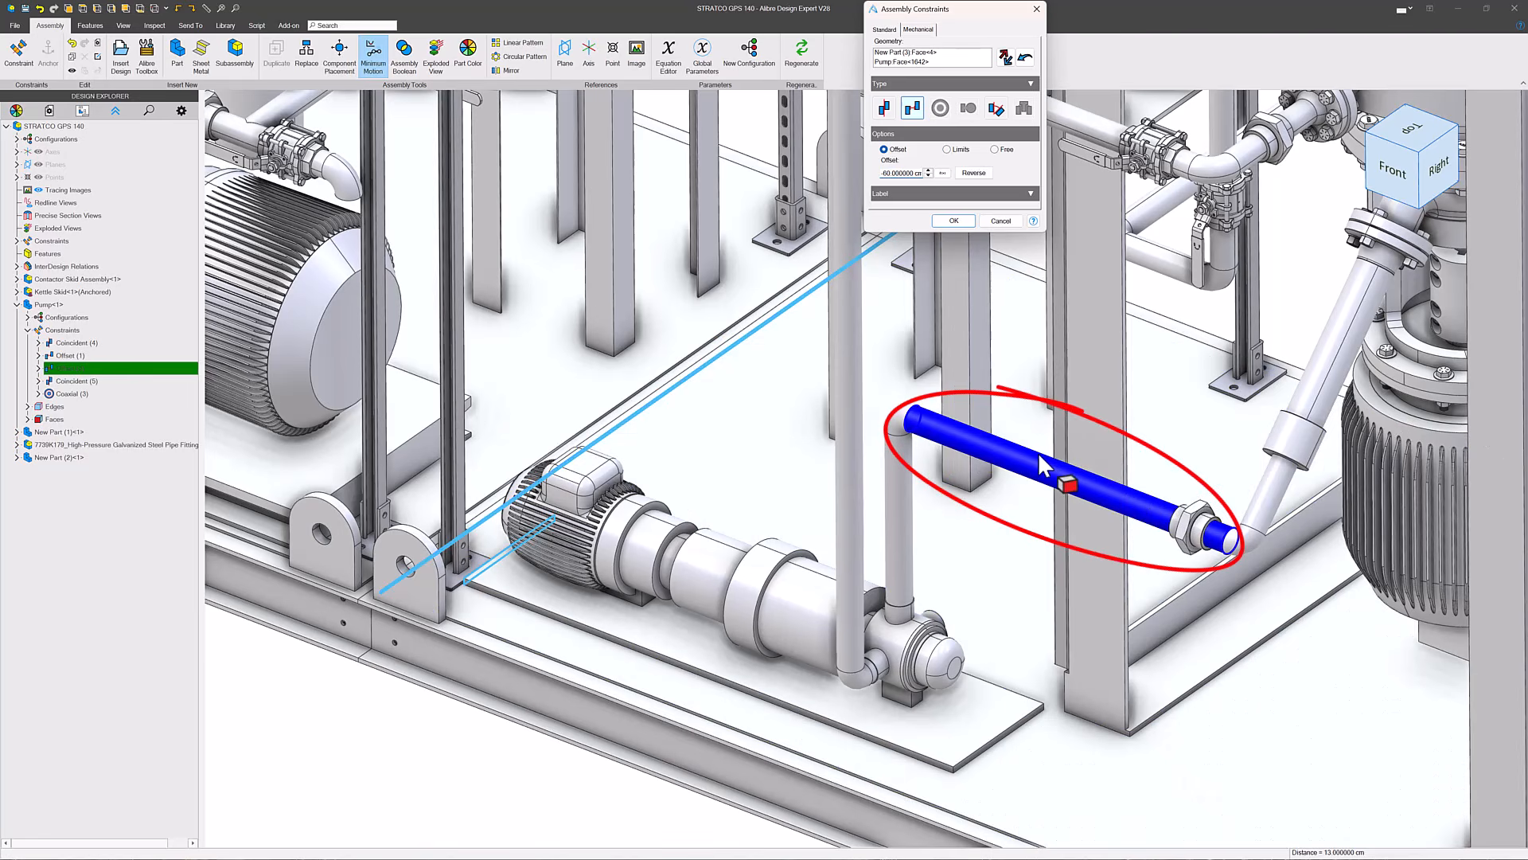
pyautogui.click(954, 220)
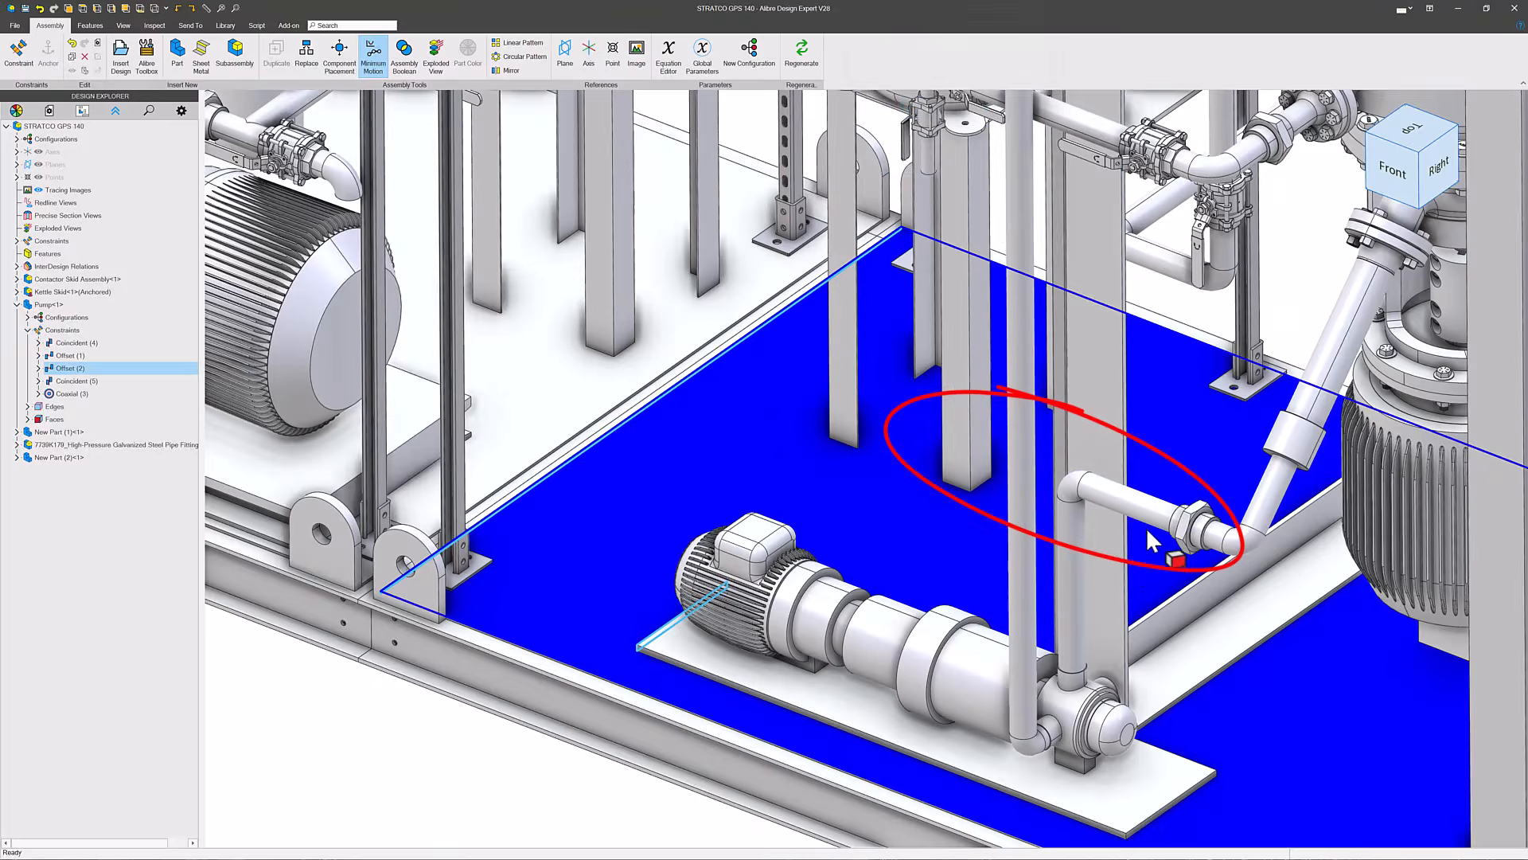
# - Examine the two in-context pipe parts, the pump and the pipe fitting by highlighting each in the model
pyautogui.scroll(-5, 977, 691)
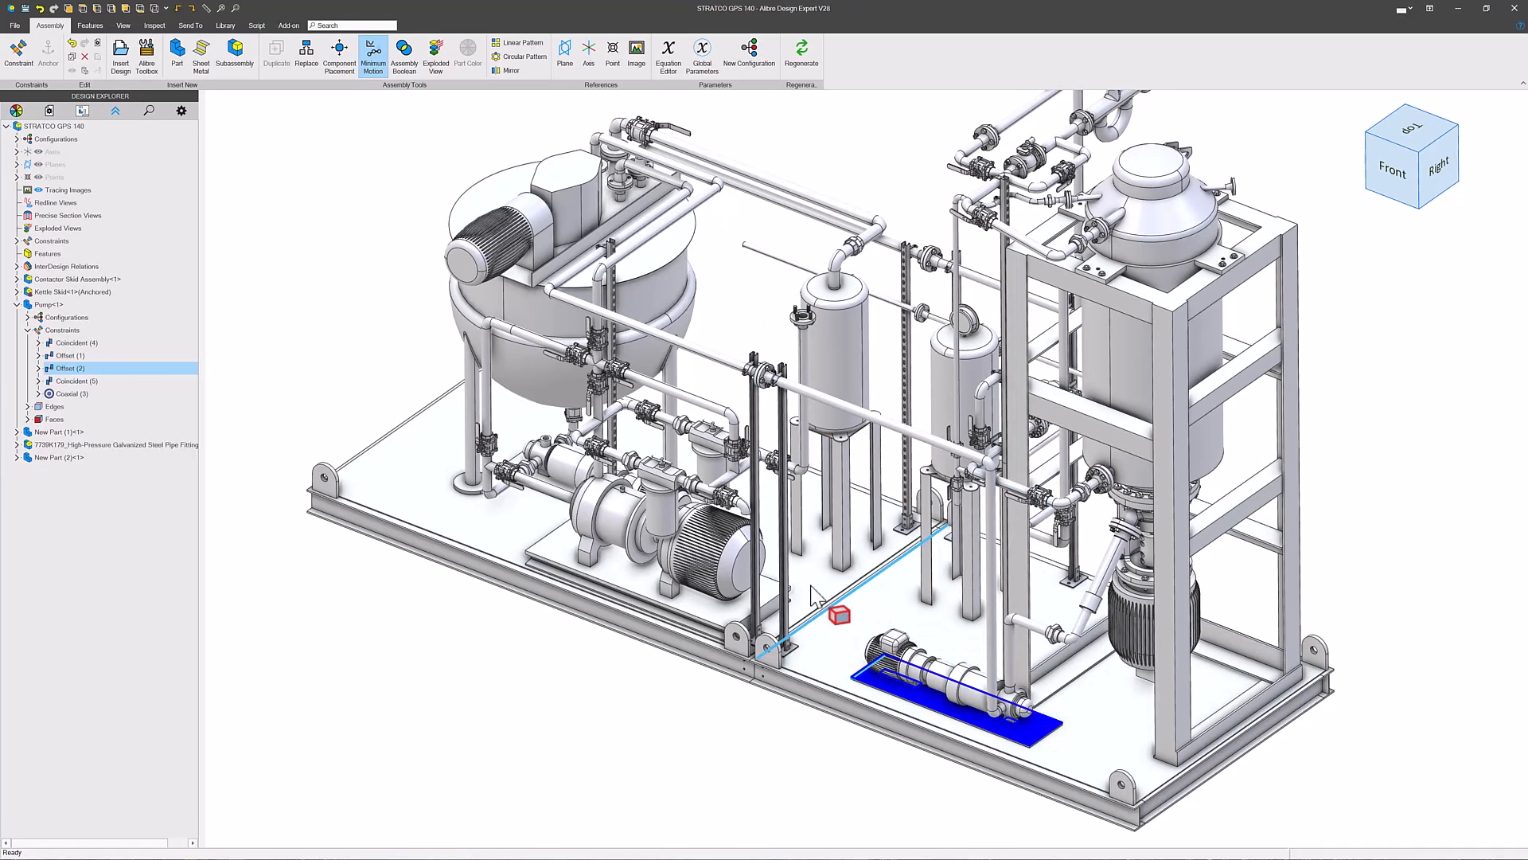
pyautogui.click(49, 433)
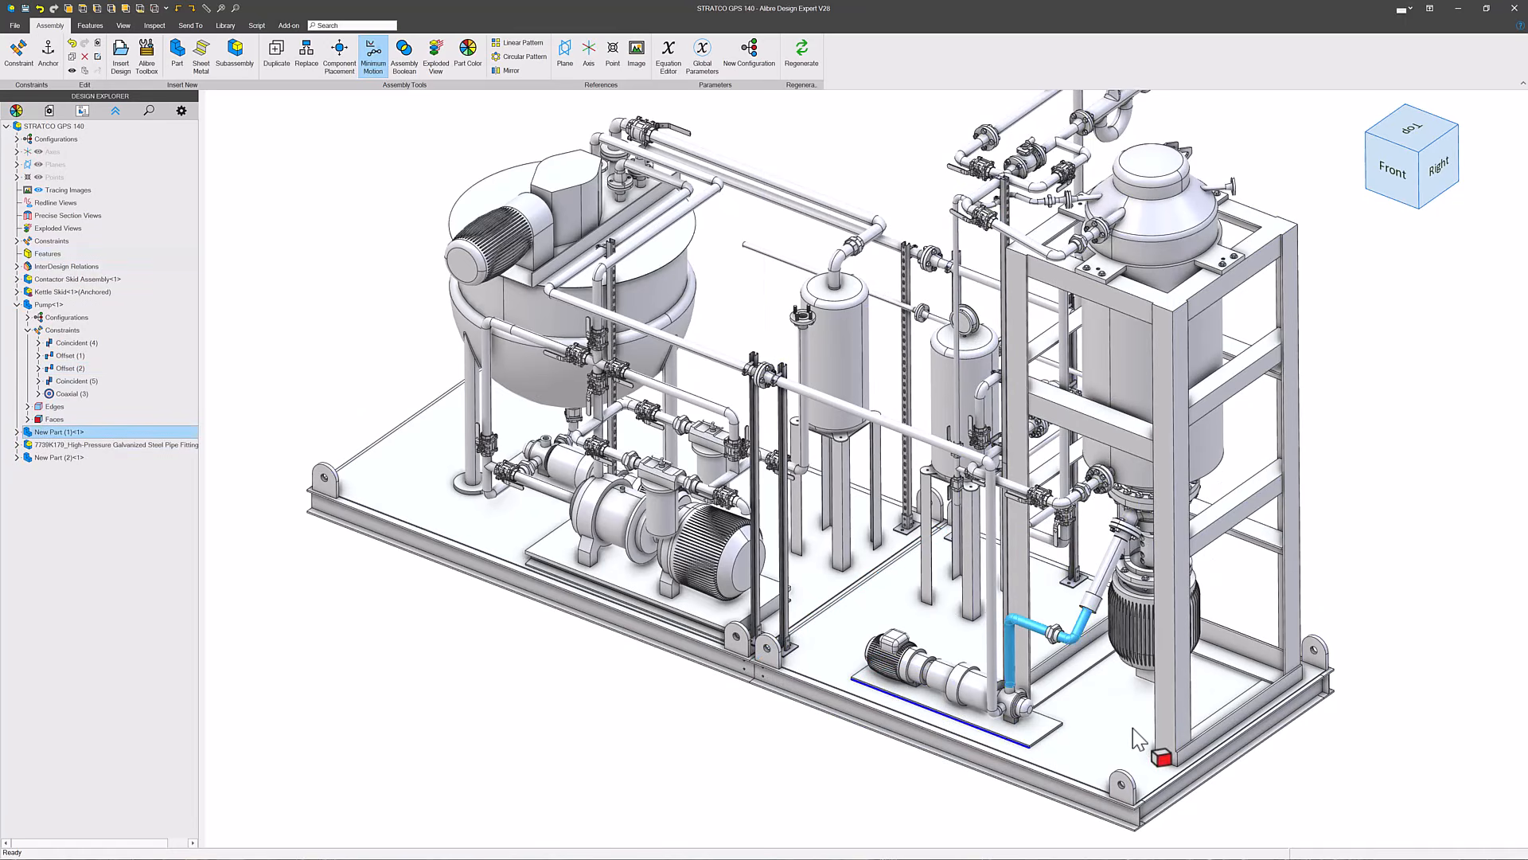
pyautogui.scroll(5, 1134, 728)
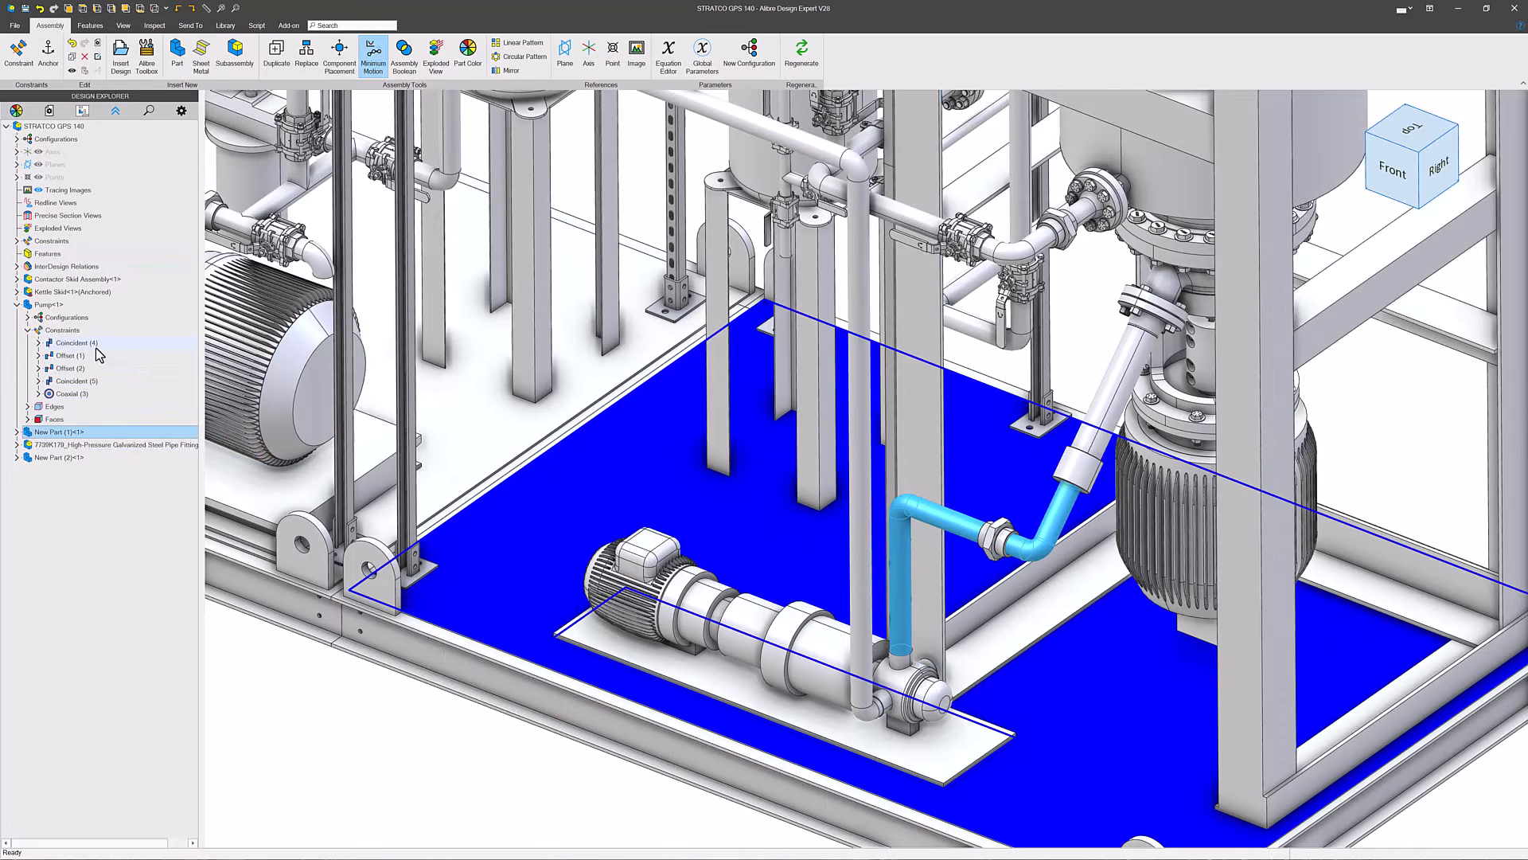
pyautogui.click(49, 305)
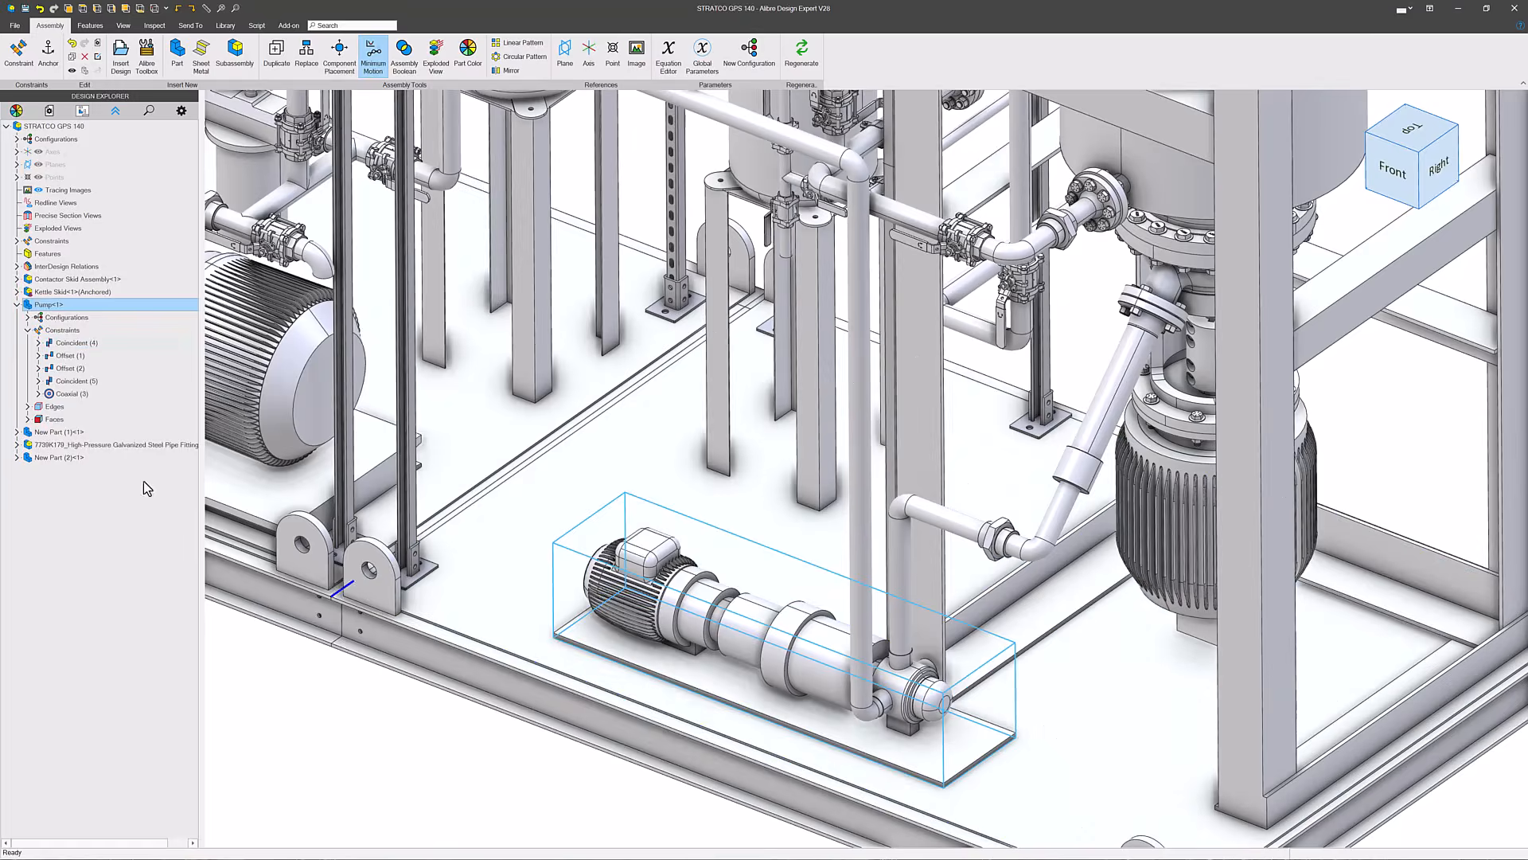
pyautogui.click(52, 446)
pyautogui.click(52, 458)
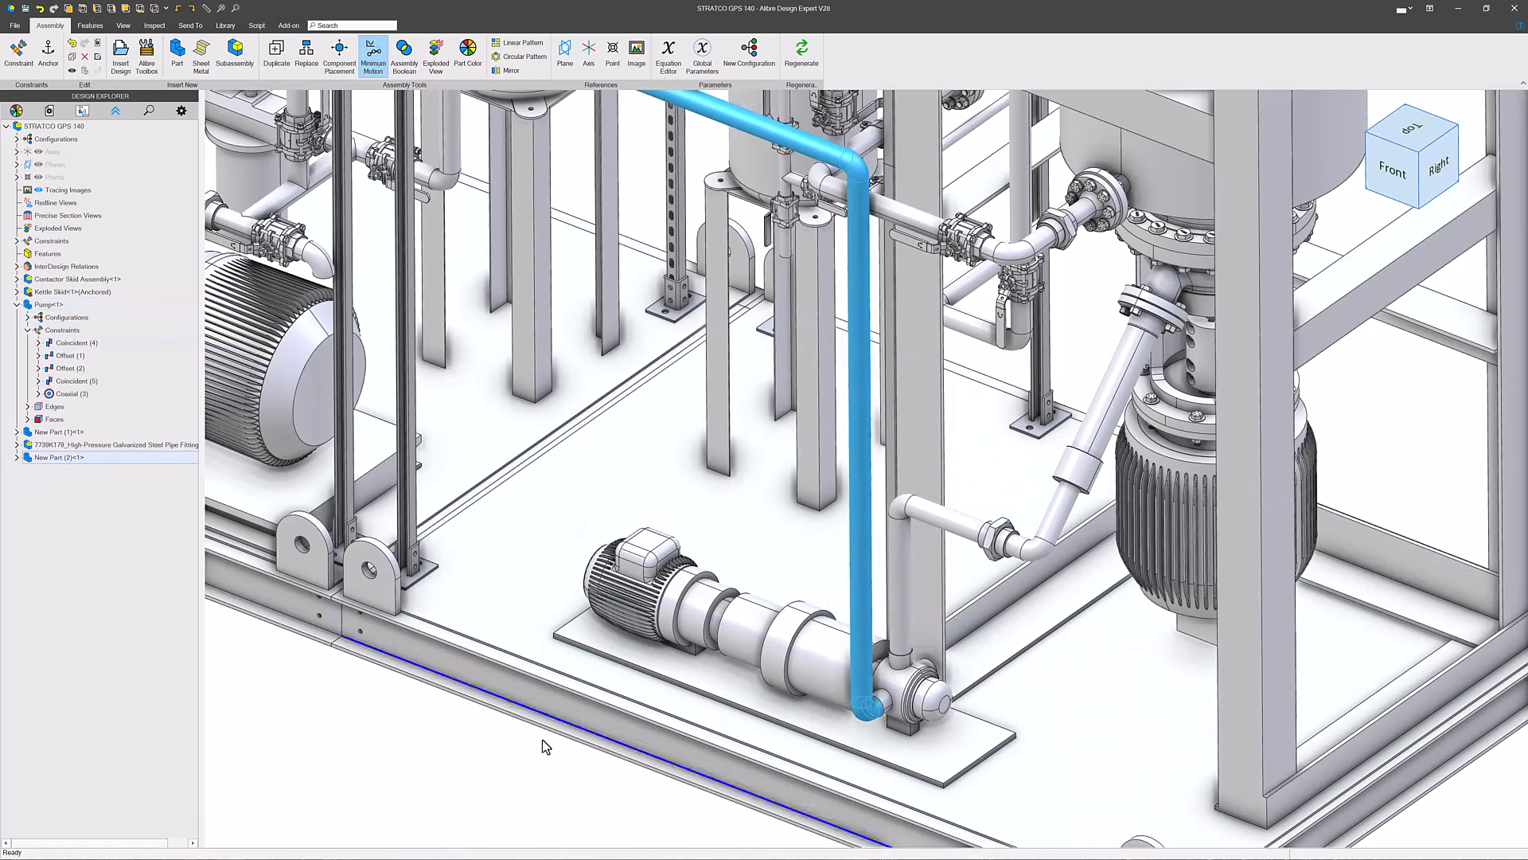
pyautogui.scroll(-5, 575, 546)
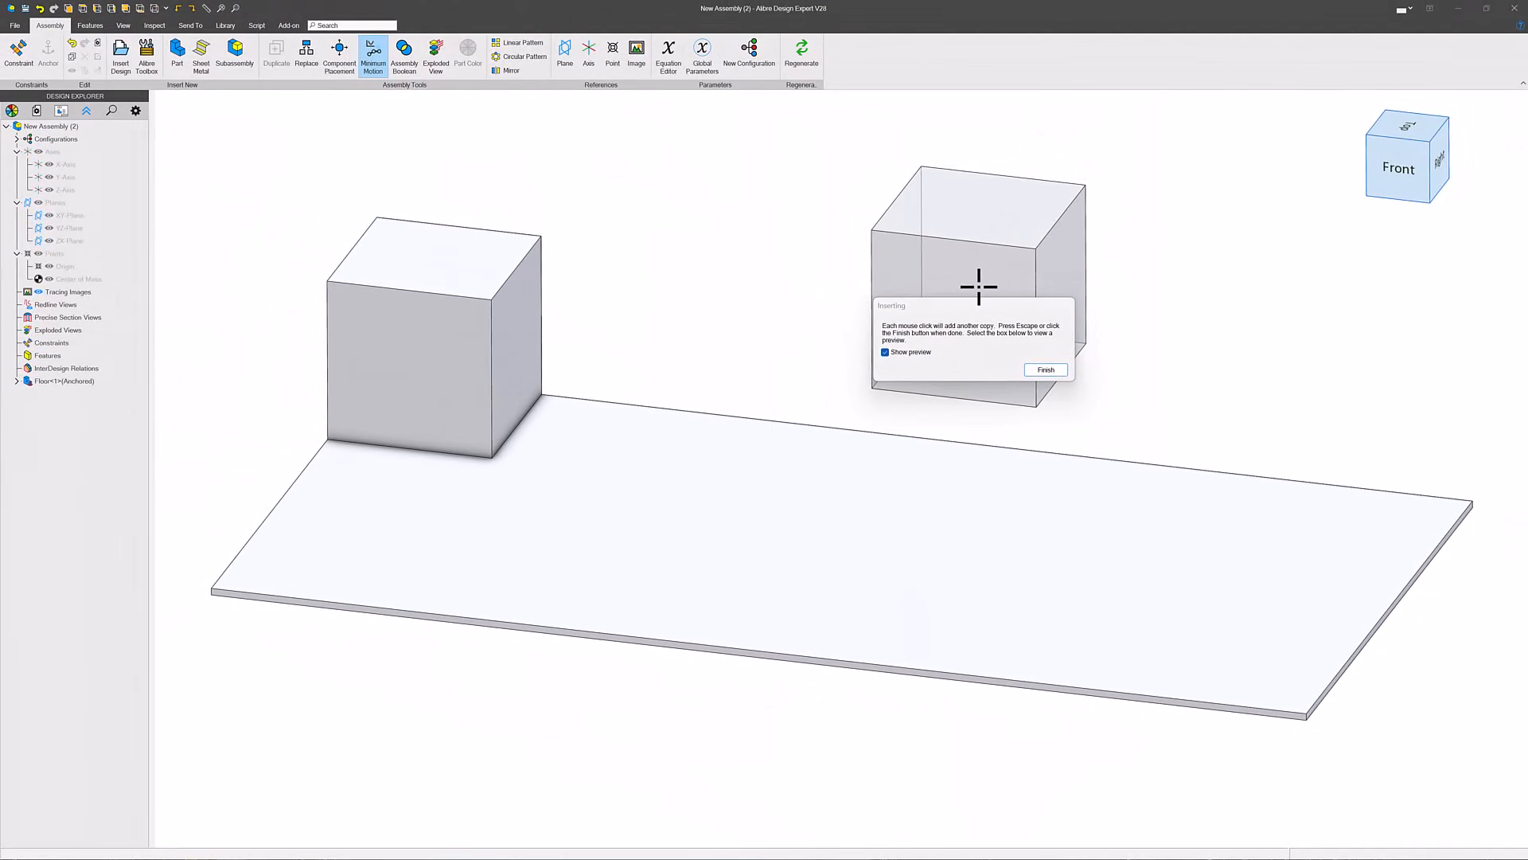
# - Place one cube in the assembly and make its bottom face coincident with the floor's top face
pyautogui.click(940, 288)
pyautogui.click(1047, 371)
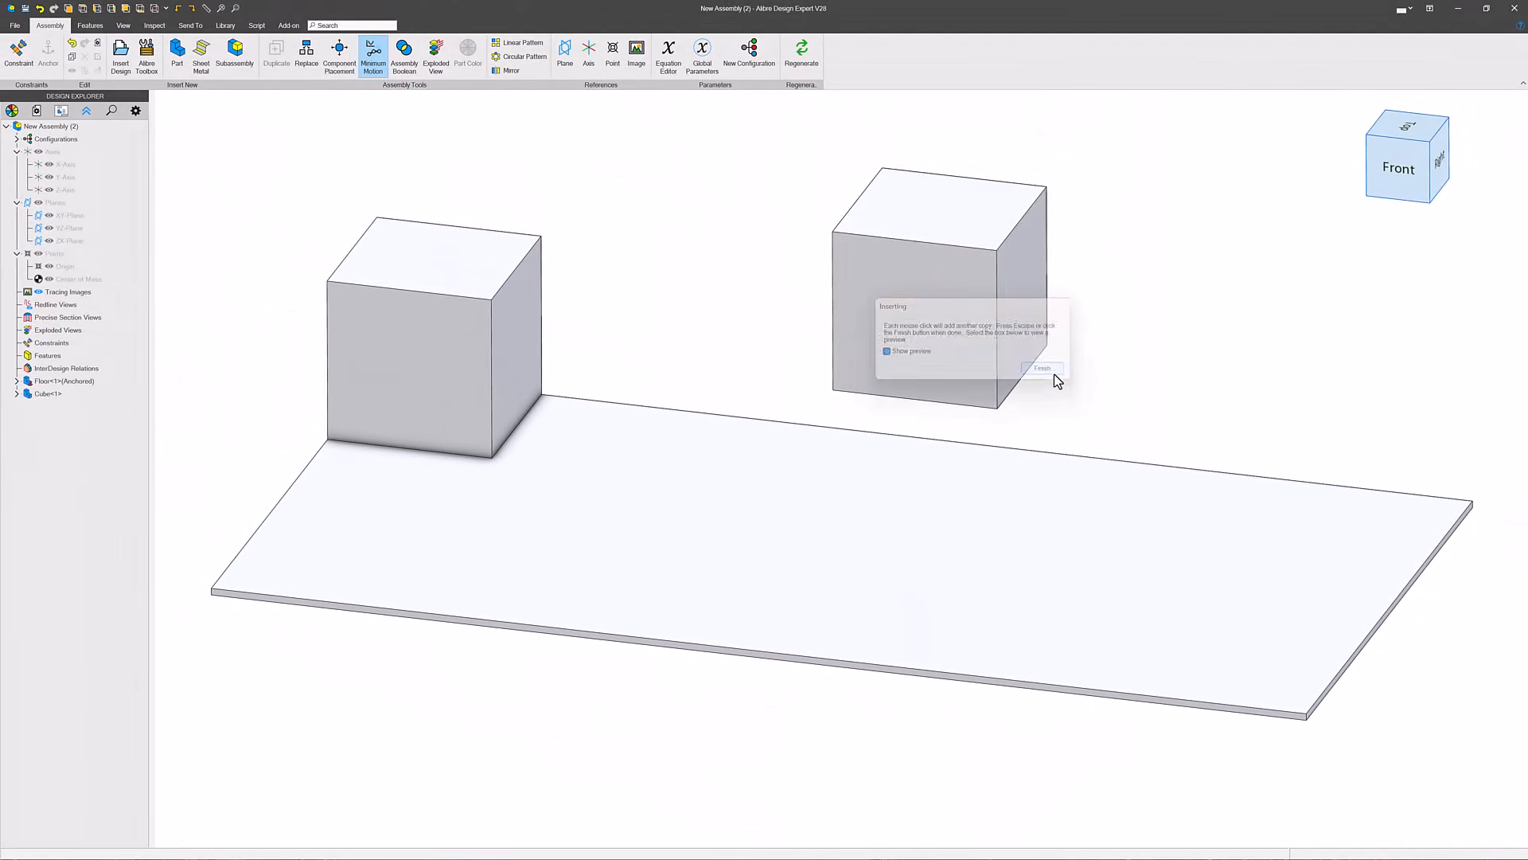
pyautogui.click(19, 54)
pyautogui.moveTo(938, 426); pyautogui.dragTo(926, 332, button='middle')
pyautogui.click(929, 398)
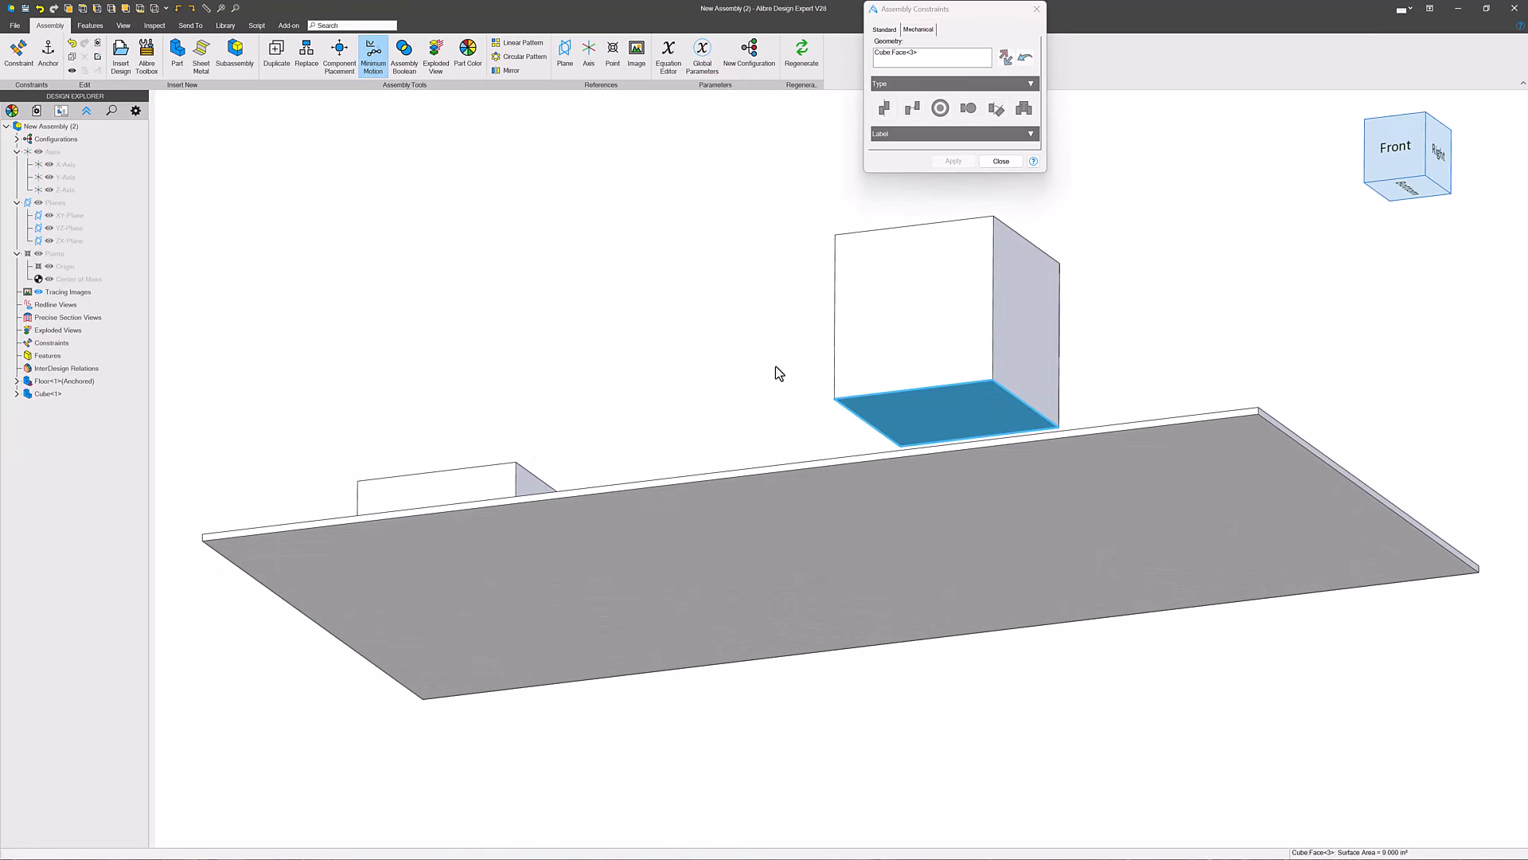
pyautogui.moveTo(779, 373); pyautogui.dragTo(778, 480, button='middle')
pyautogui.click(777, 449)
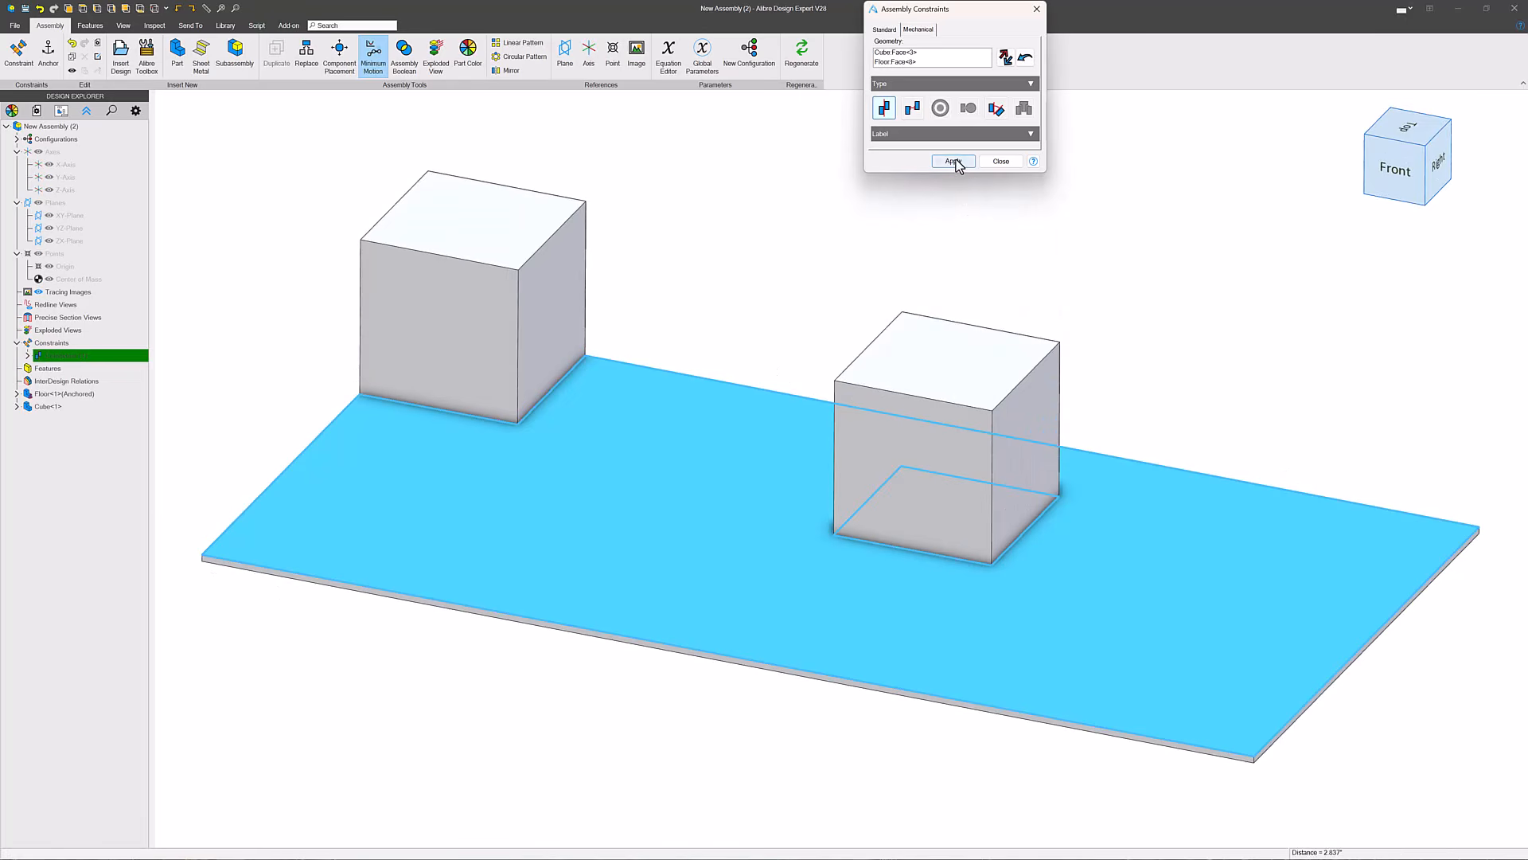
pyautogui.click(953, 162)
# - Add an offset constraint of 2 in between the cube's side face and the facing side of the floor's corner block
pyautogui.moveTo(873, 409); pyautogui.dragTo(819, 403, button='middle')
pyautogui.click(819, 403)
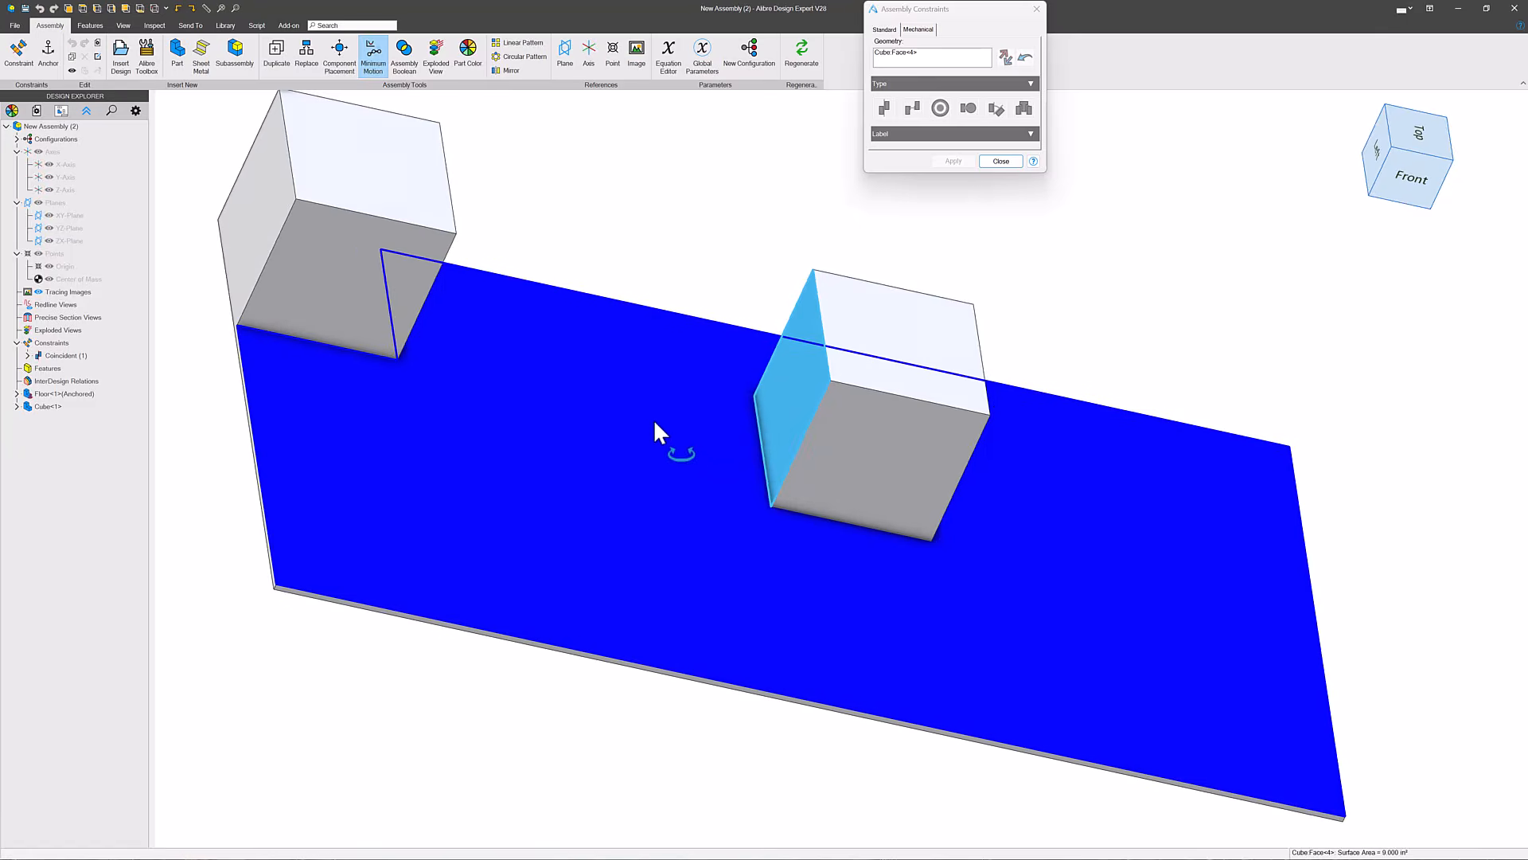
pyautogui.moveTo(652, 418); pyautogui.dragTo(461, 282, button='middle')
pyautogui.click(461, 282)
pyautogui.click(912, 109)
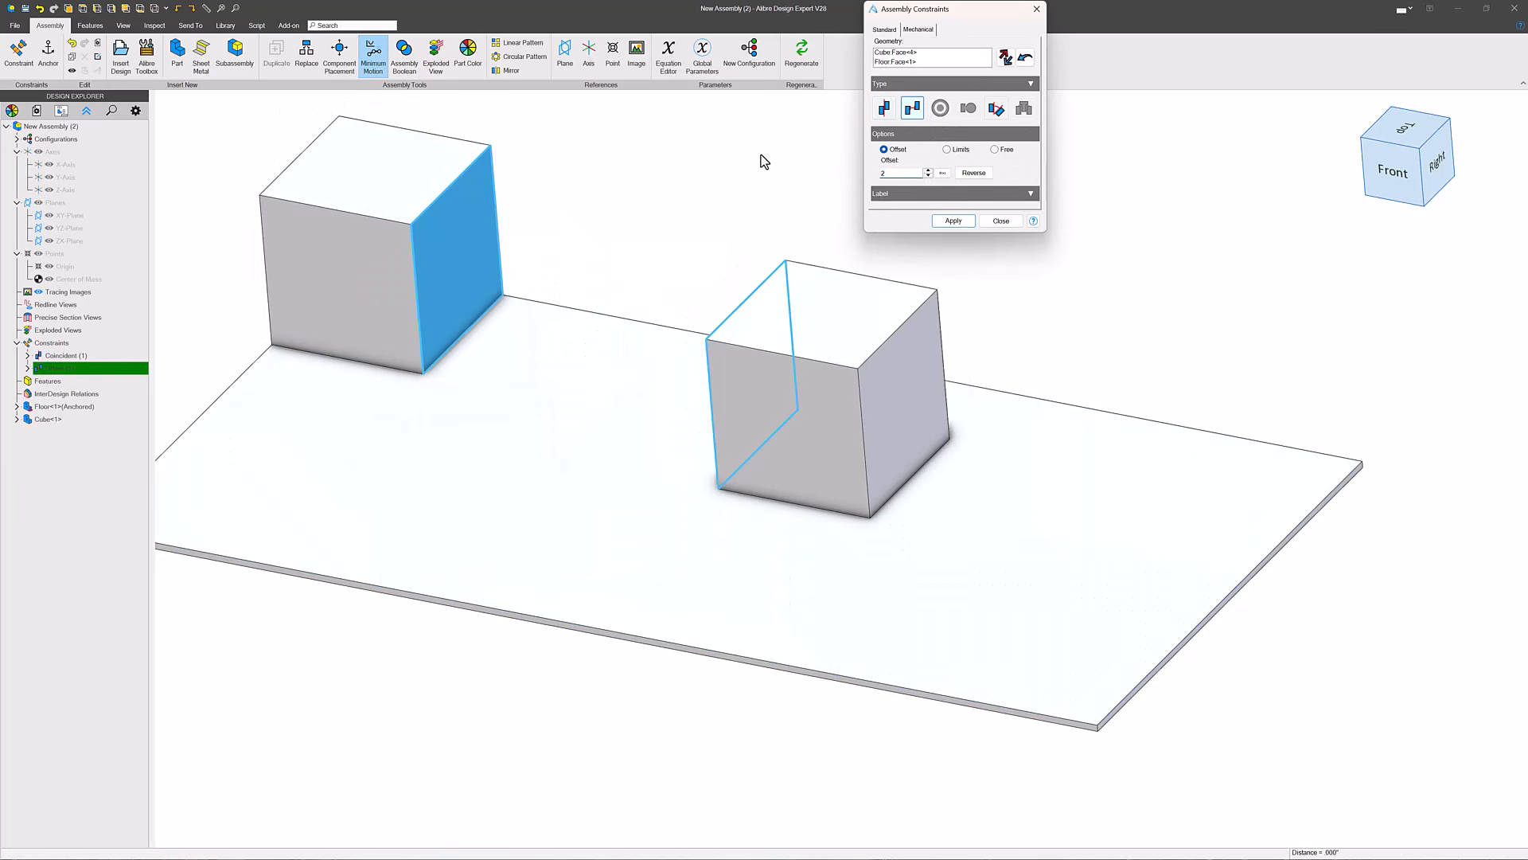
pyautogui.press('Return')
# - Add an offset constraint of 3 in between the cube's back face and the floor's back face, and finish constraining
pyautogui.moveTo(597, 290); pyautogui.dragTo(764, 406, button='middle')
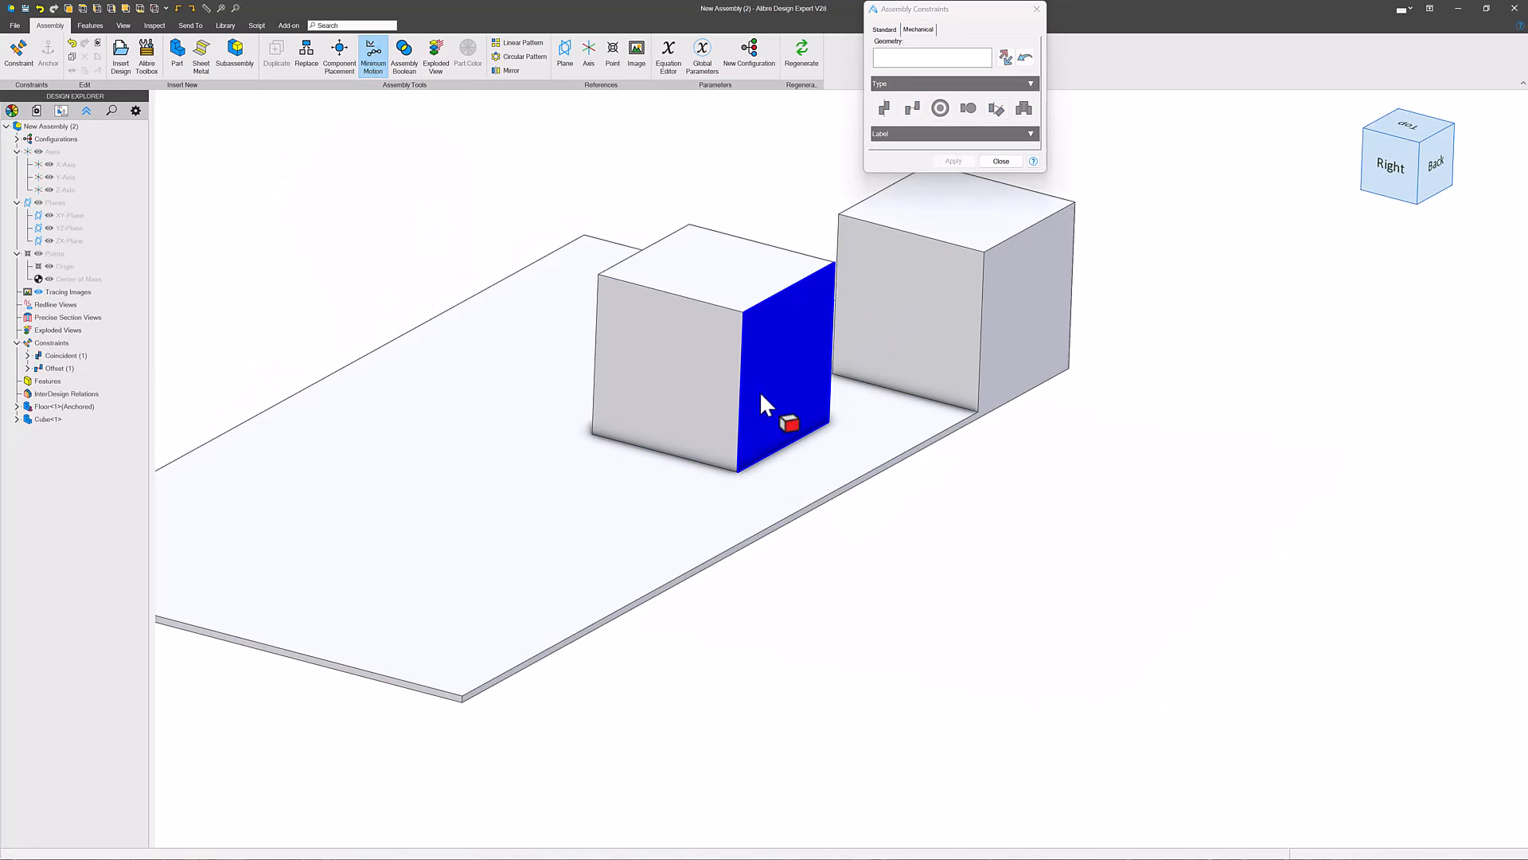
pyautogui.click(759, 390)
pyautogui.click(1005, 358)
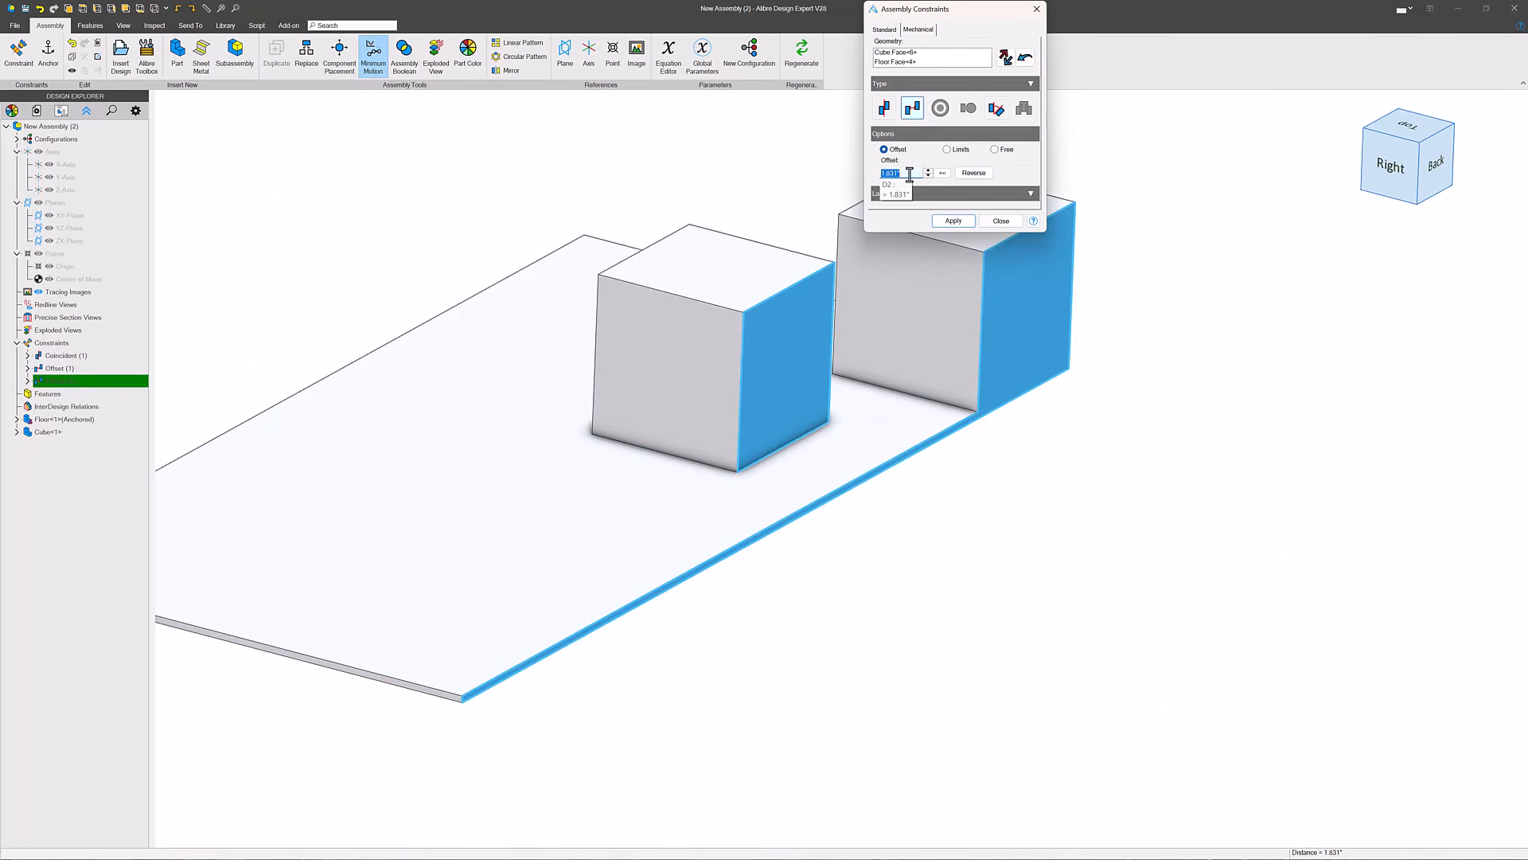
pyautogui.write('3')
pyautogui.press('Return')
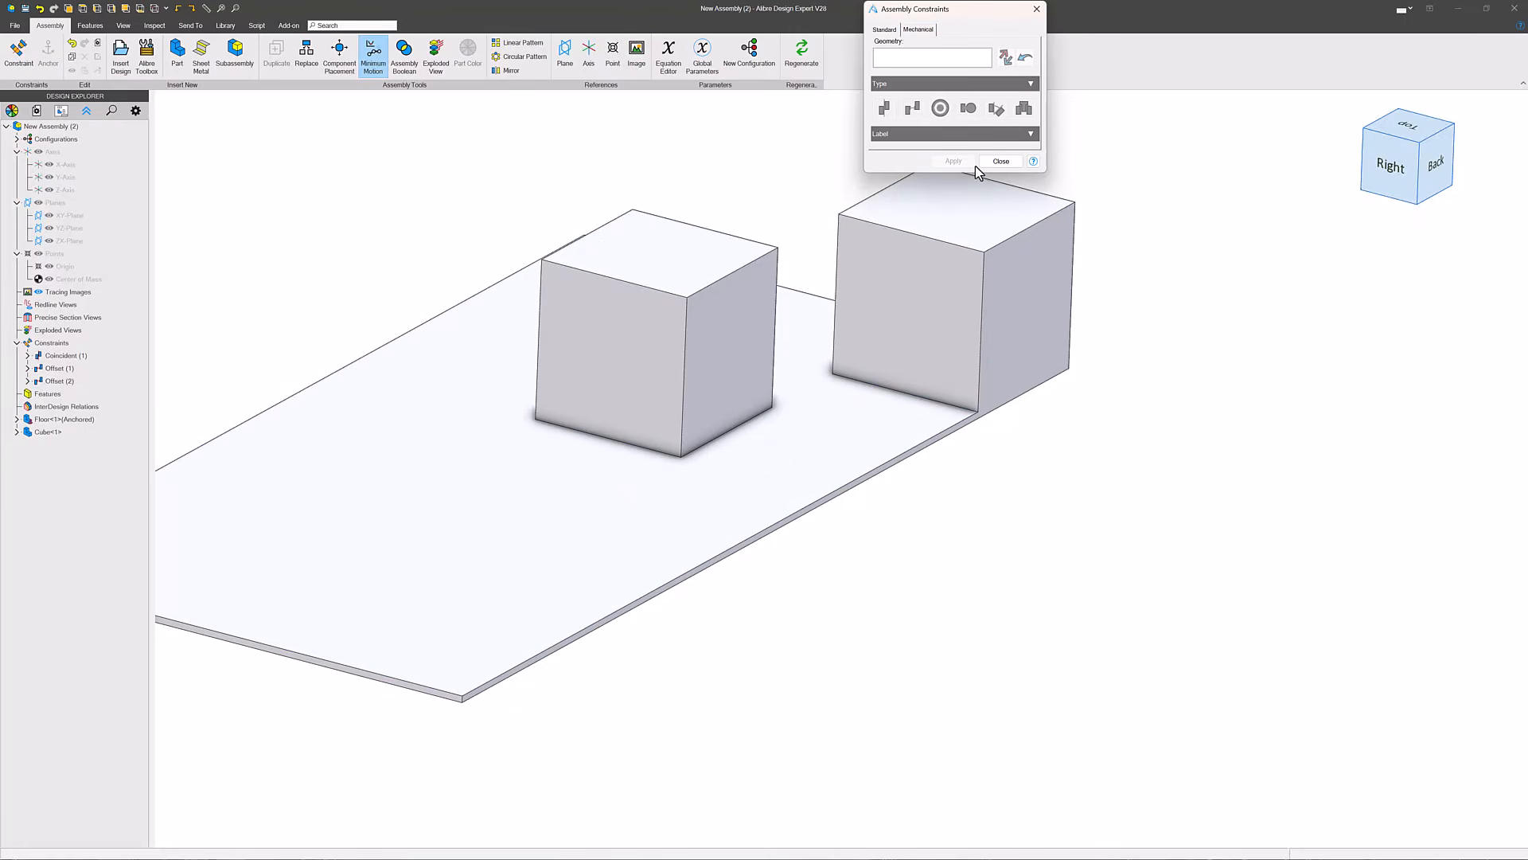
pyautogui.click(1001, 161)
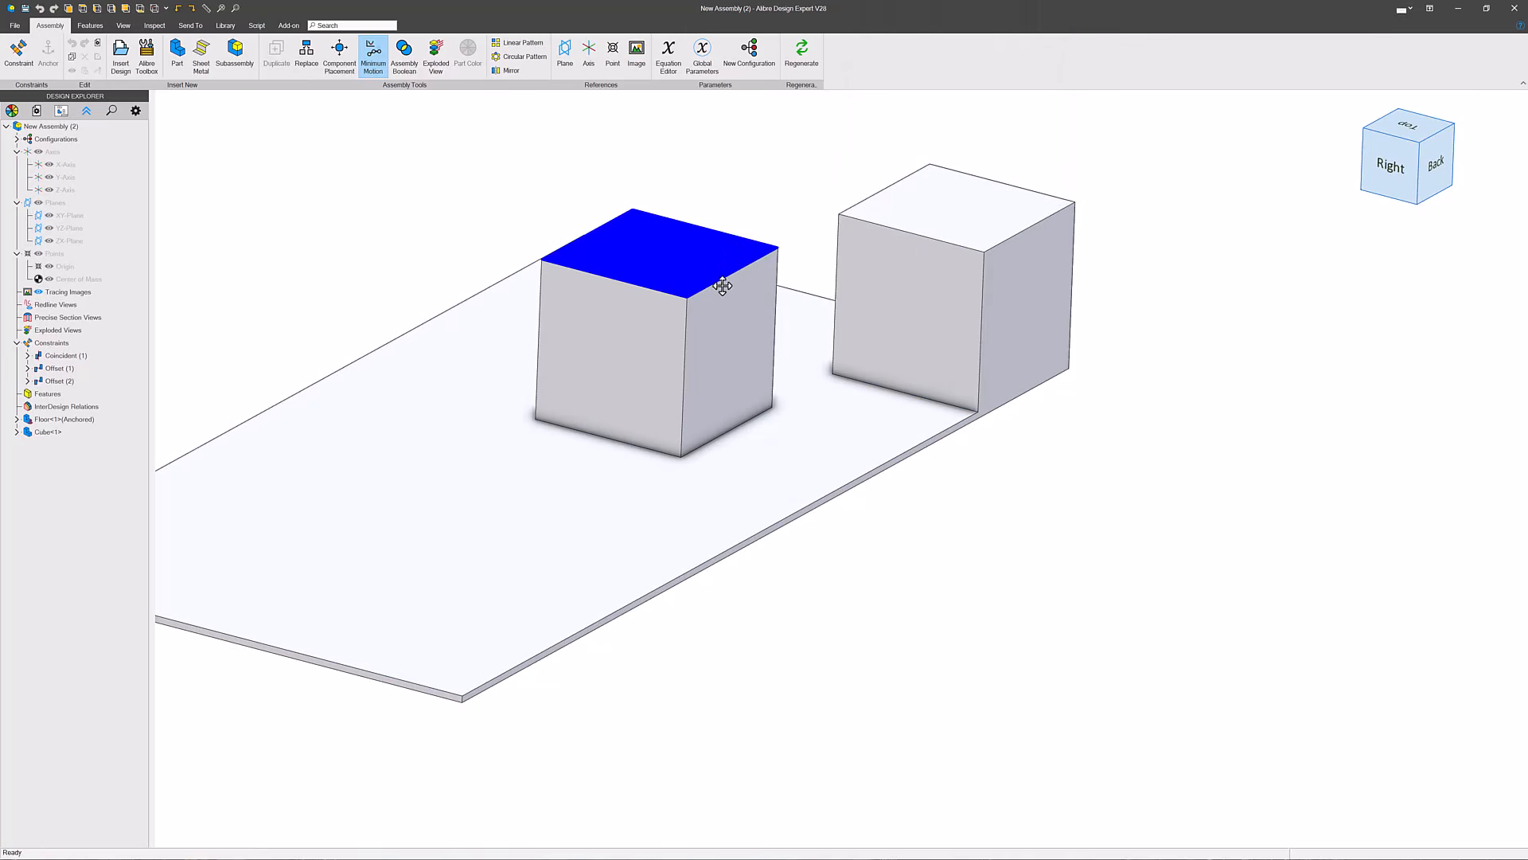
# - Locate the cube in the design tree and examine the faces used by its coincident and two offset constraints
pyautogui.rightClick(690, 272)
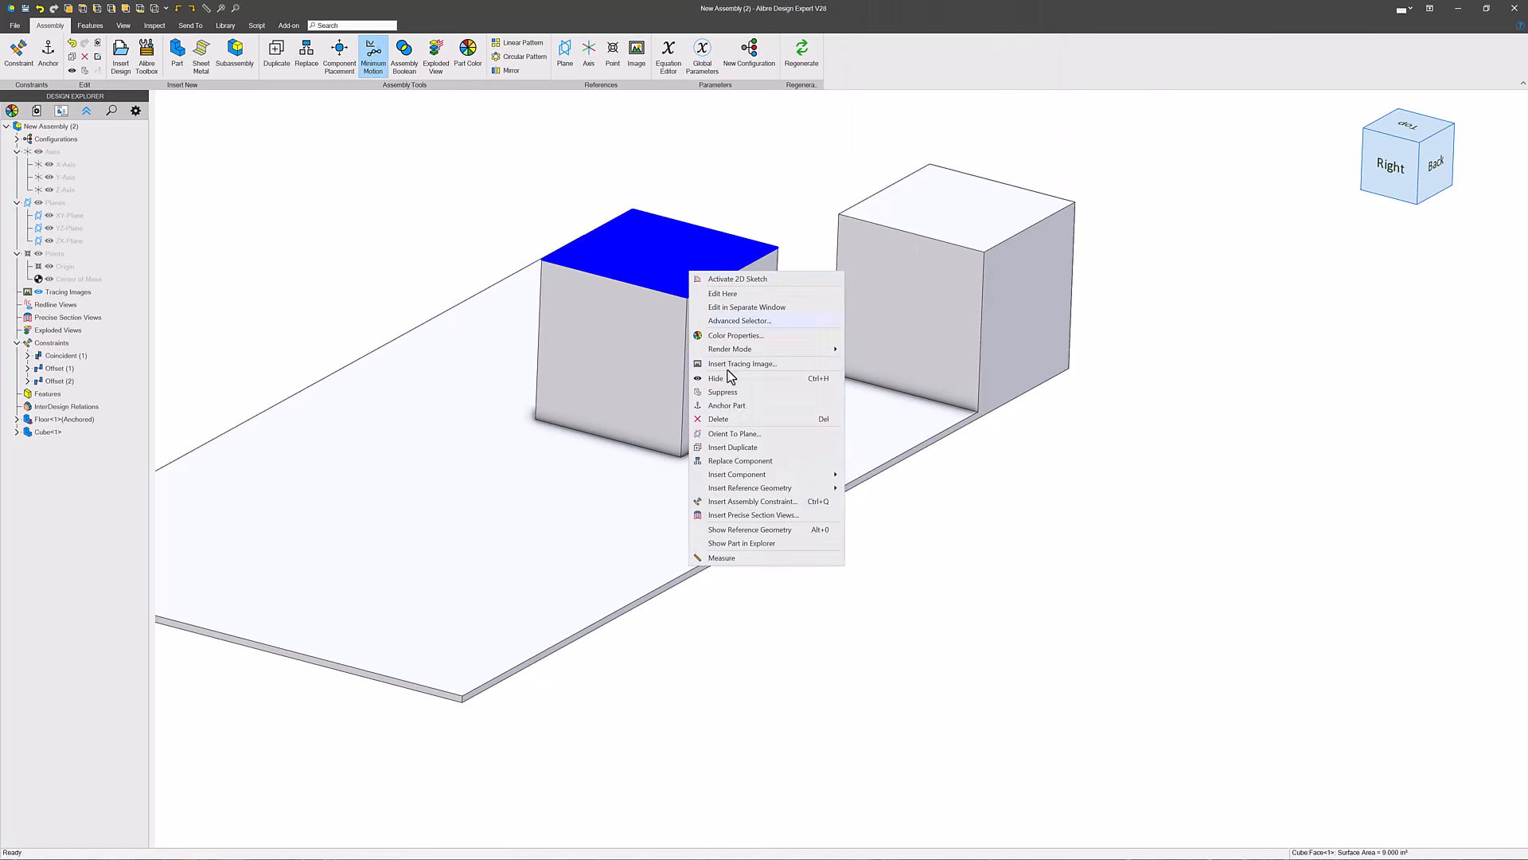
pyautogui.click(740, 546)
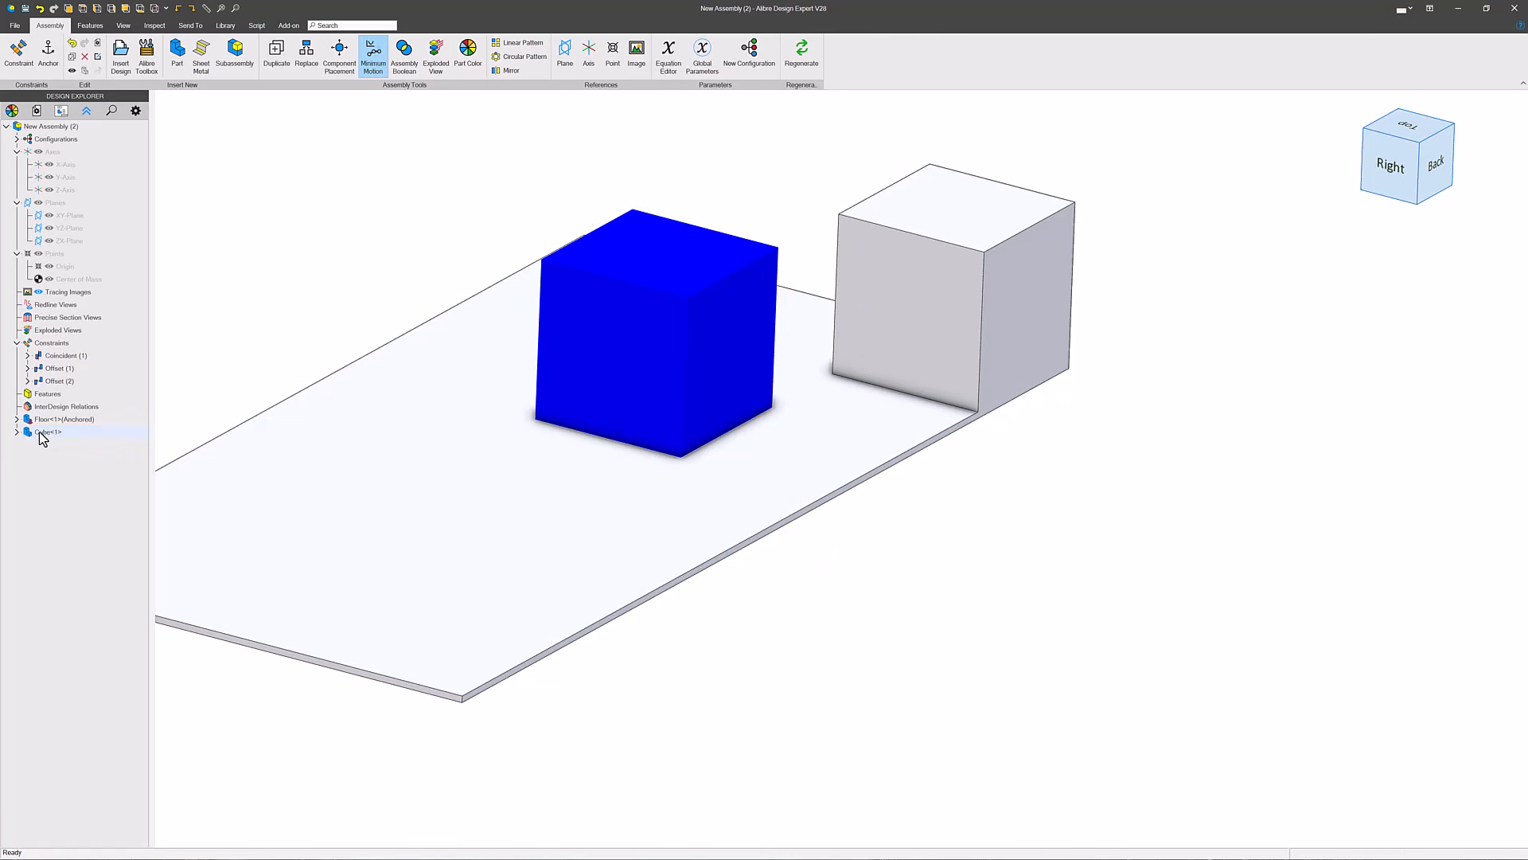
pyautogui.click(17, 432)
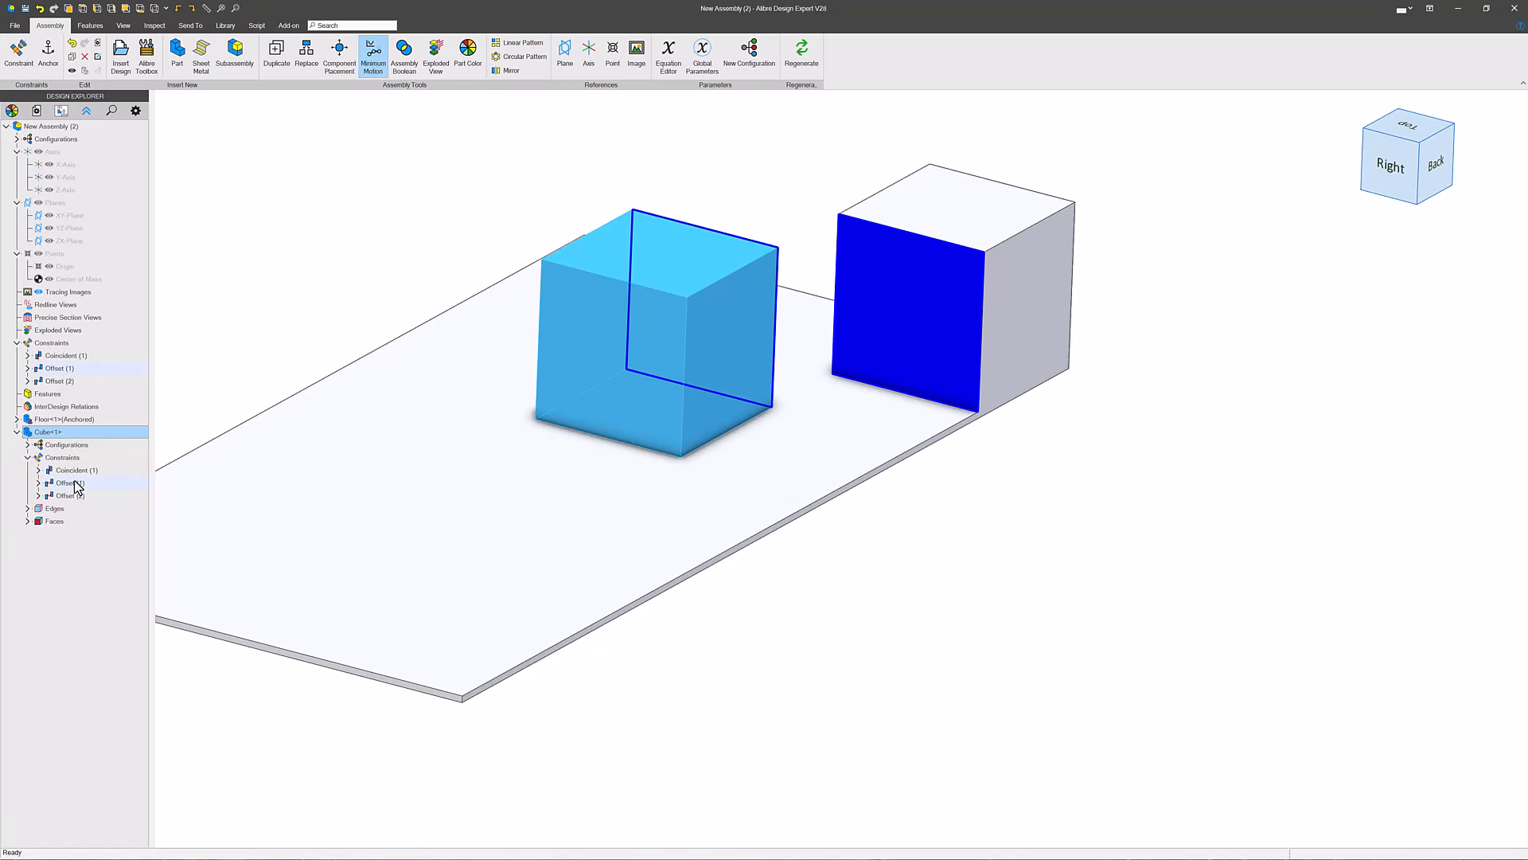
pyautogui.click(77, 471)
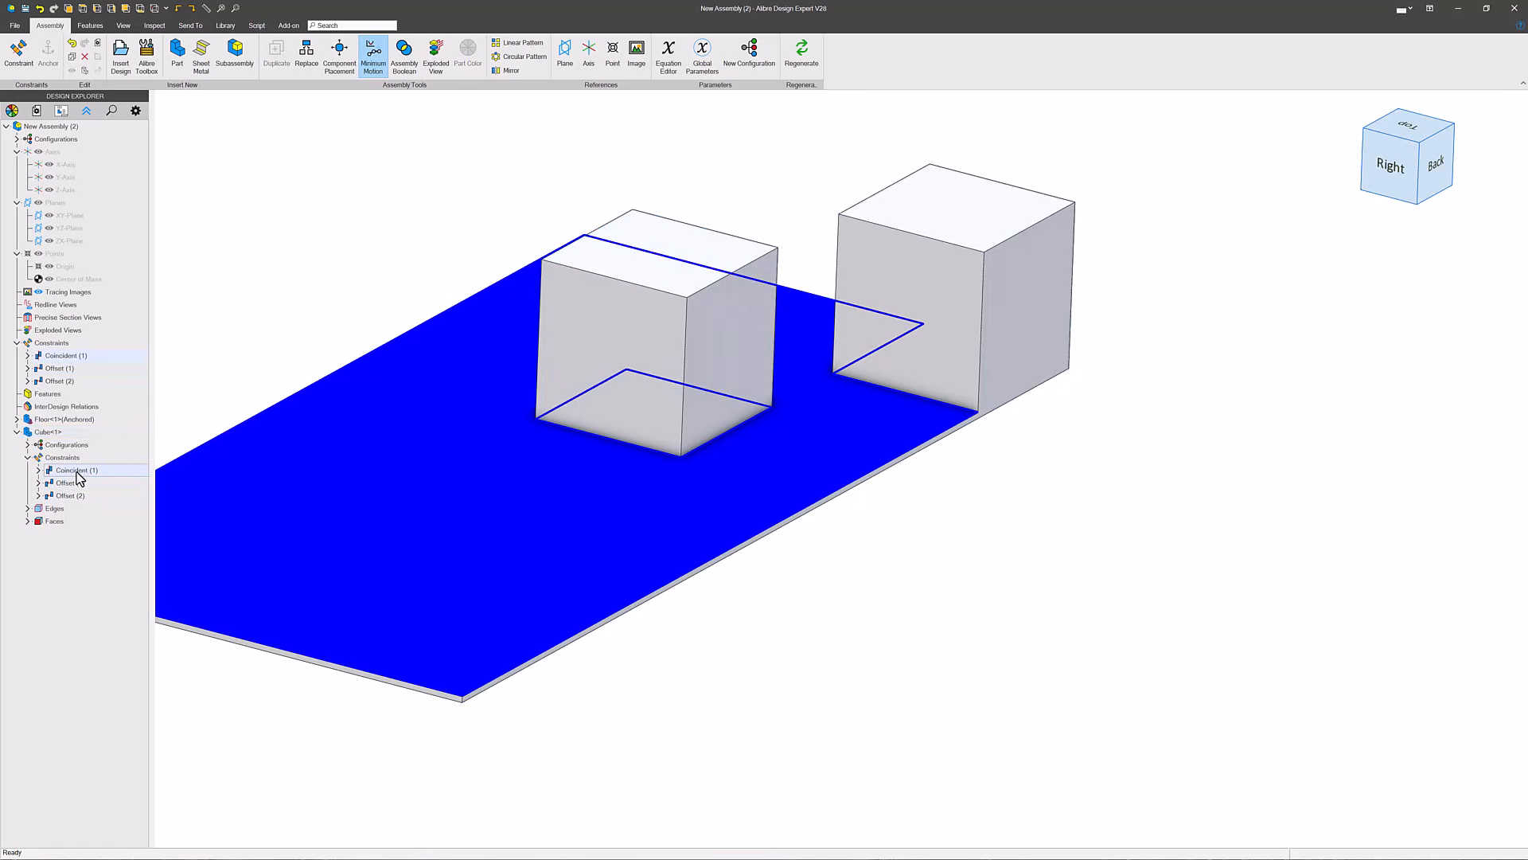
pyautogui.click(76, 473)
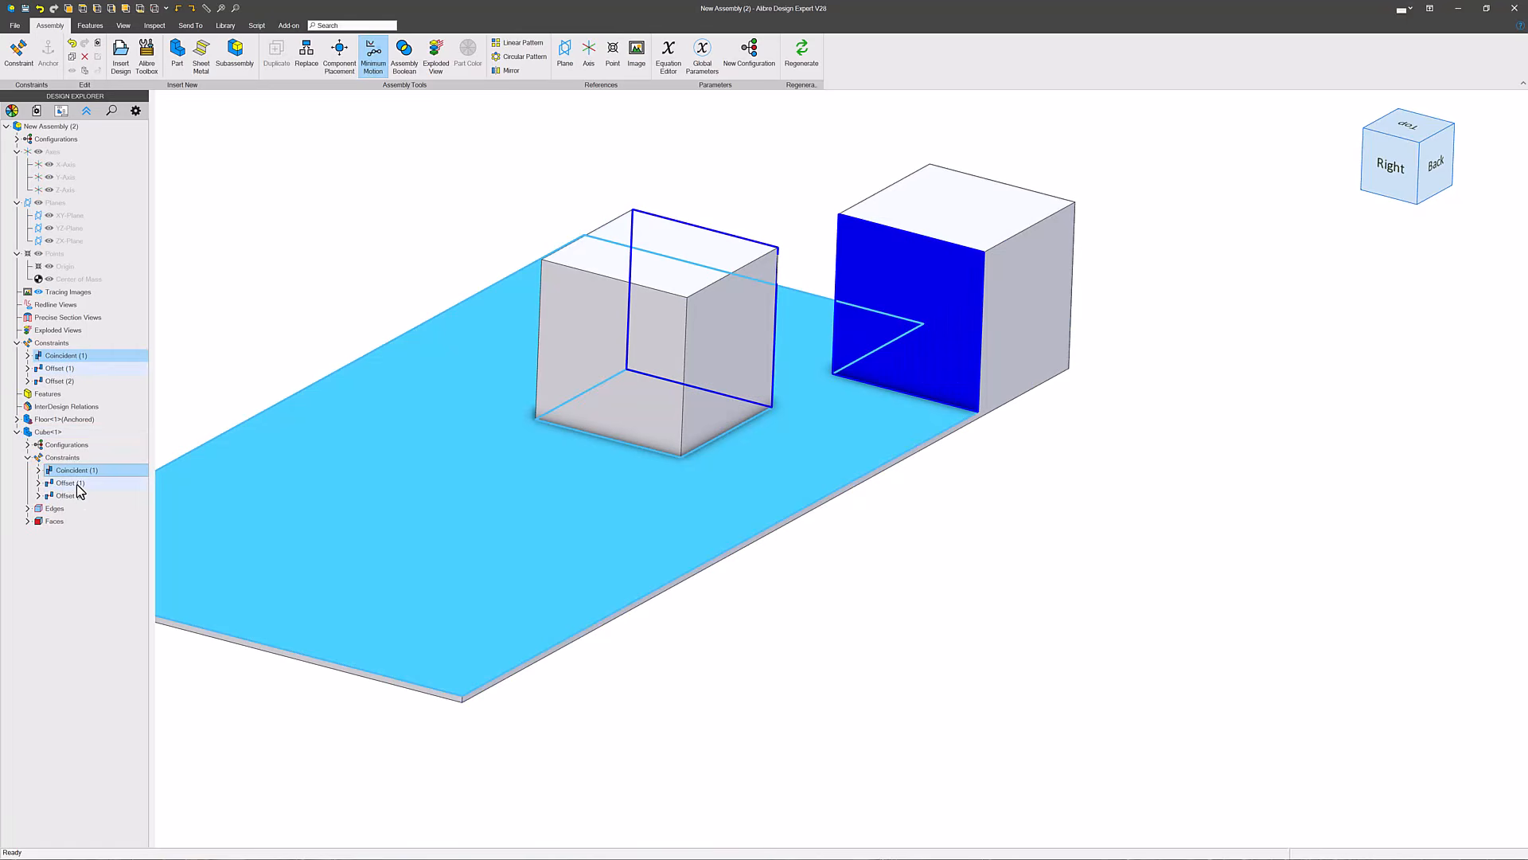
pyautogui.click(77, 485)
pyautogui.click(75, 497)
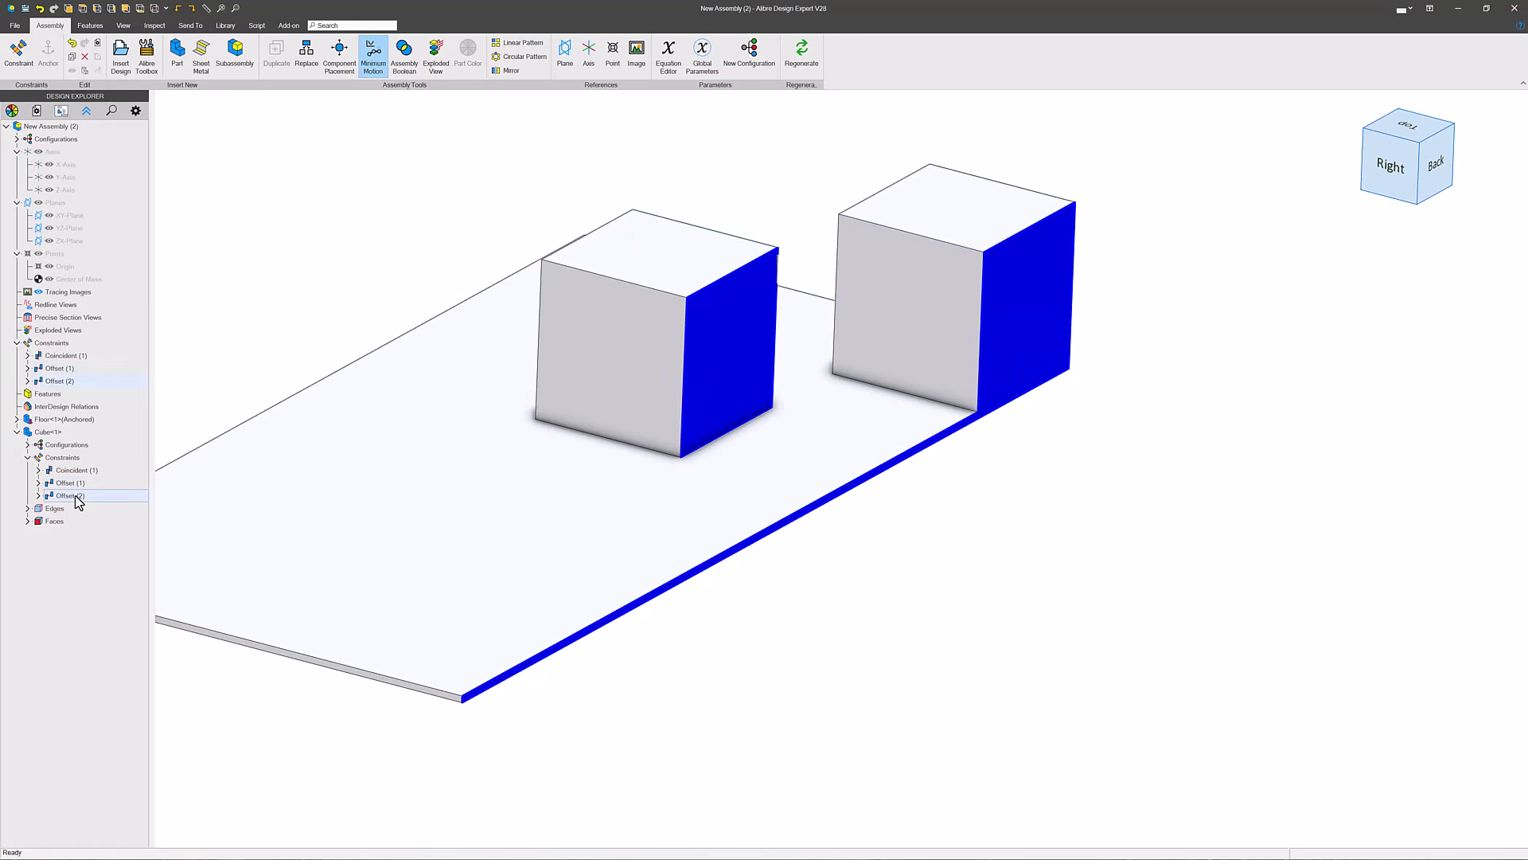
# - Increase the Offset (2) distance between the cube's back face and the floor's back face
pyautogui.rightClick(75, 495)
pyautogui.click(102, 505)
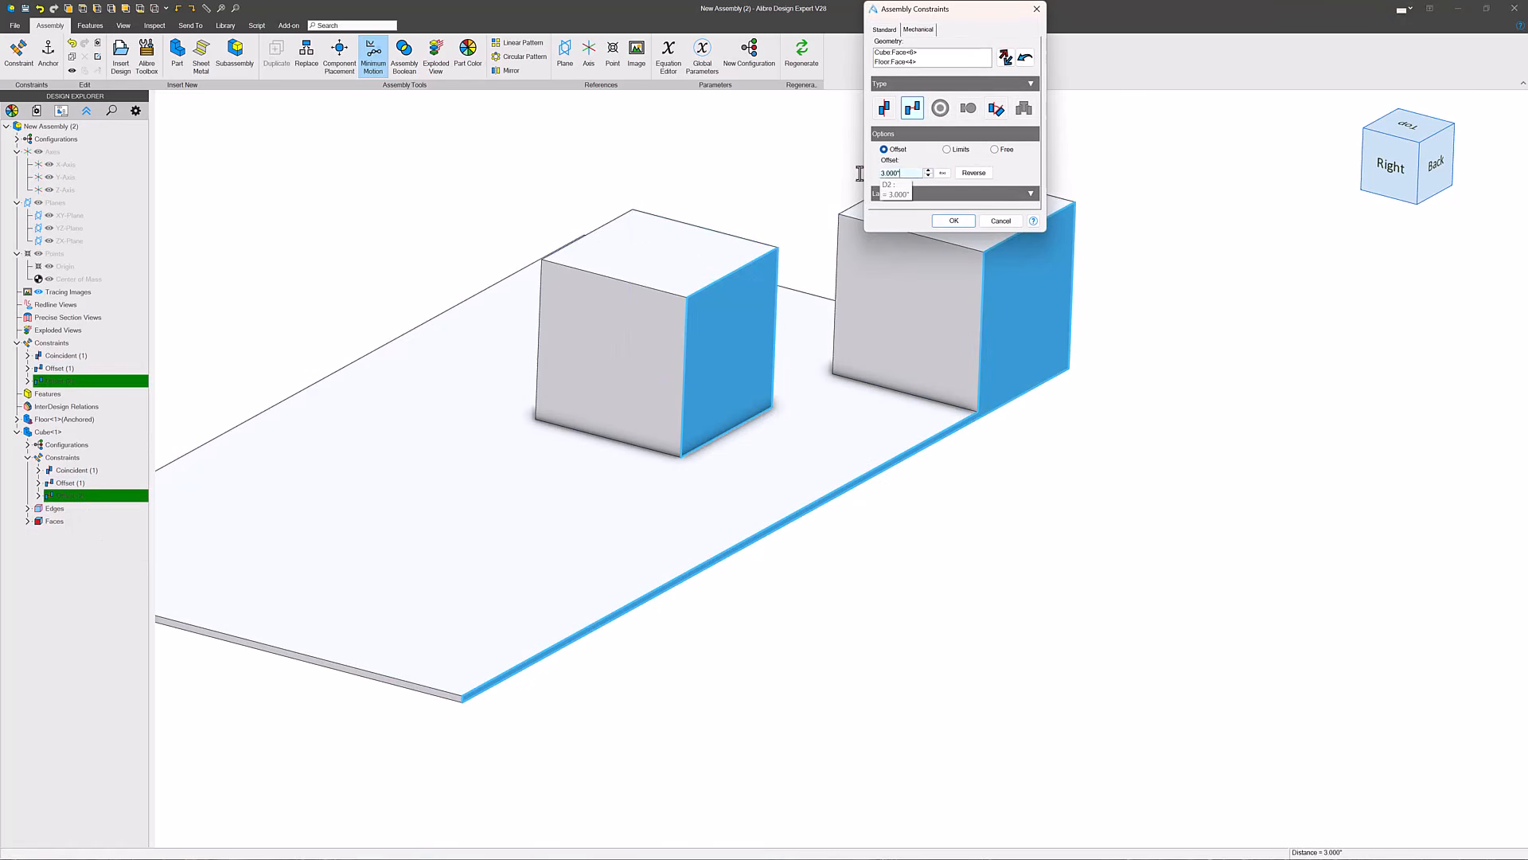
pyautogui.press('Return')
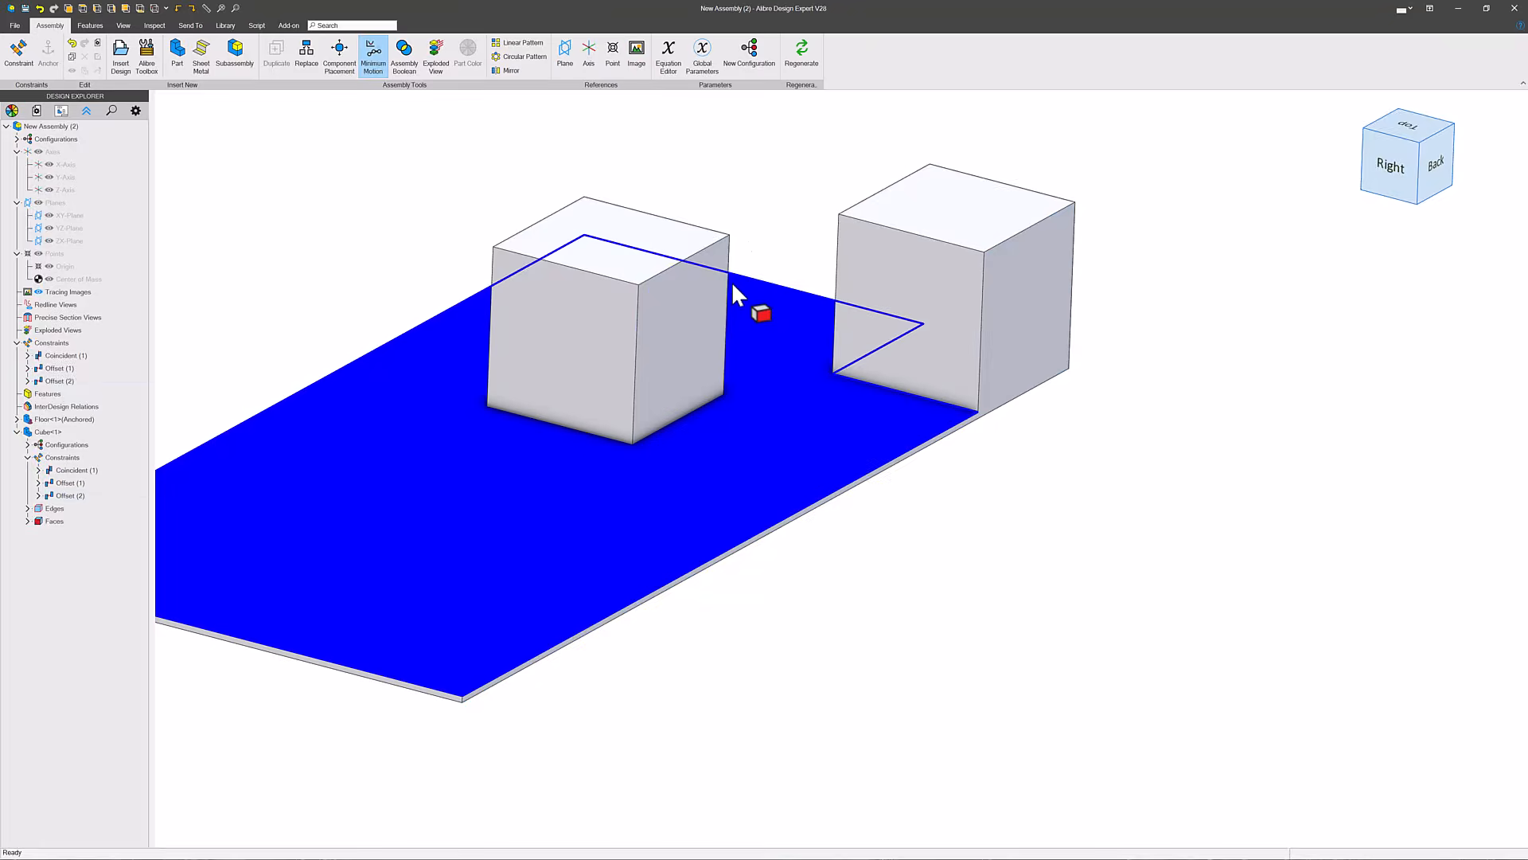
# - Insert a new part into the assembly and start a 2D sketch on the floor's top face
pyautogui.moveTo(733, 286); pyautogui.dragTo(873, 440, button='middle')
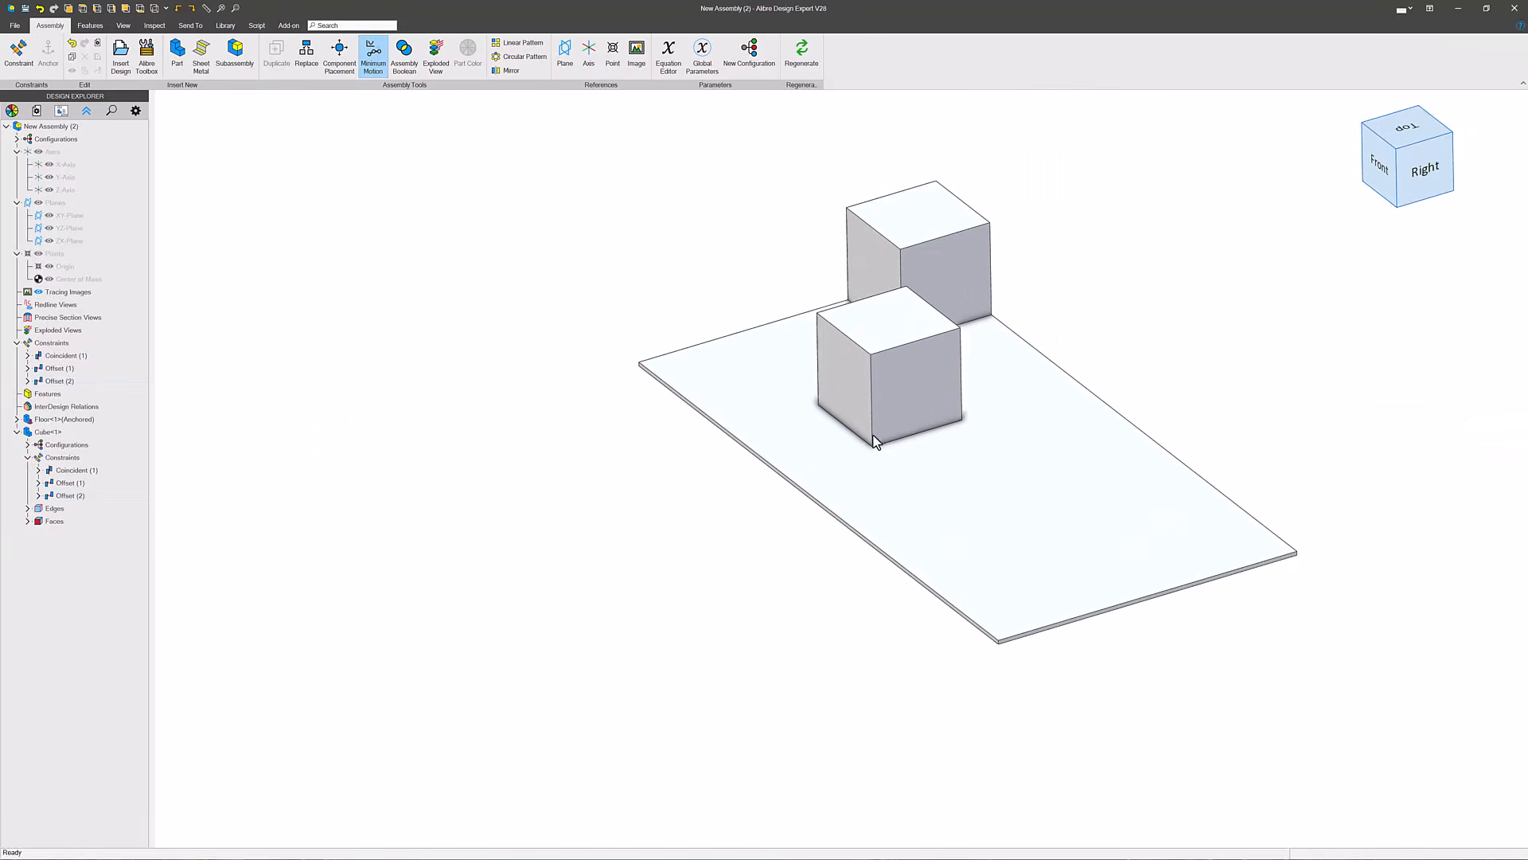
pyautogui.moveTo(911, 308); pyautogui.dragTo(782, 538, button='middle')
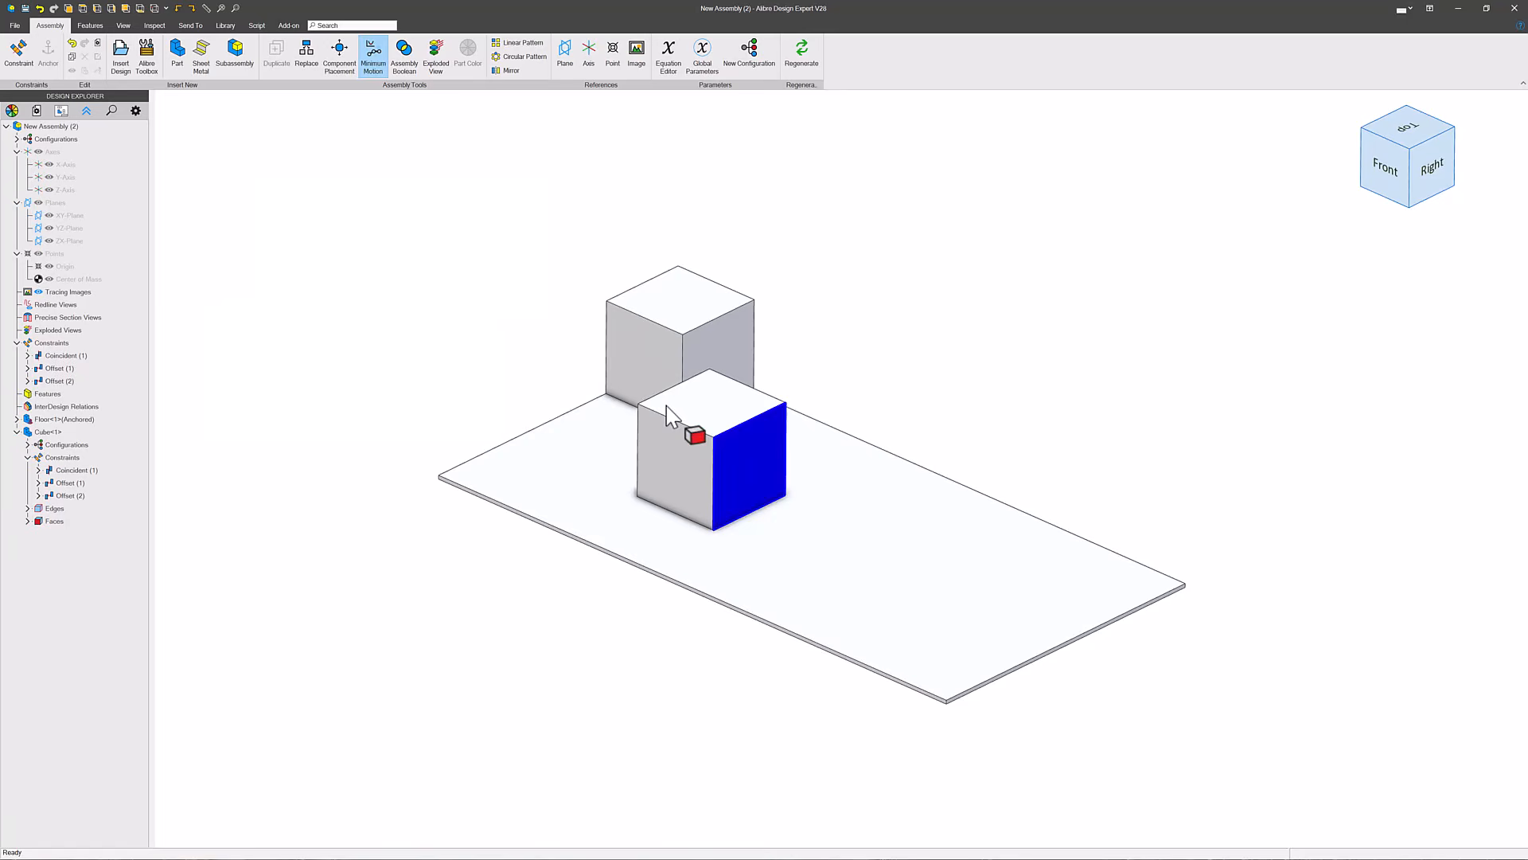
pyautogui.click(176, 52)
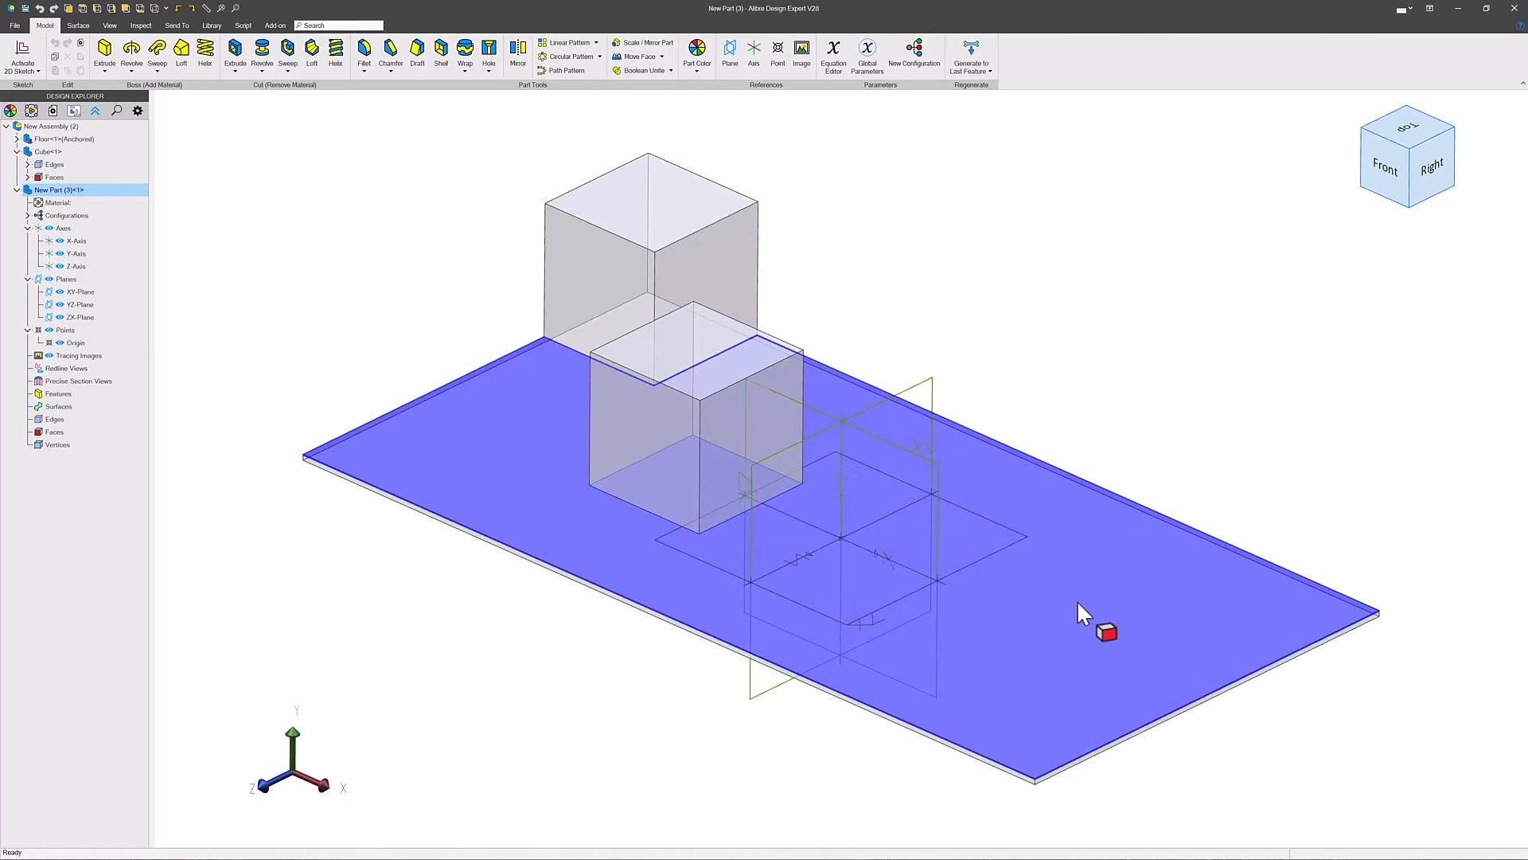
pyautogui.click(1077, 600)
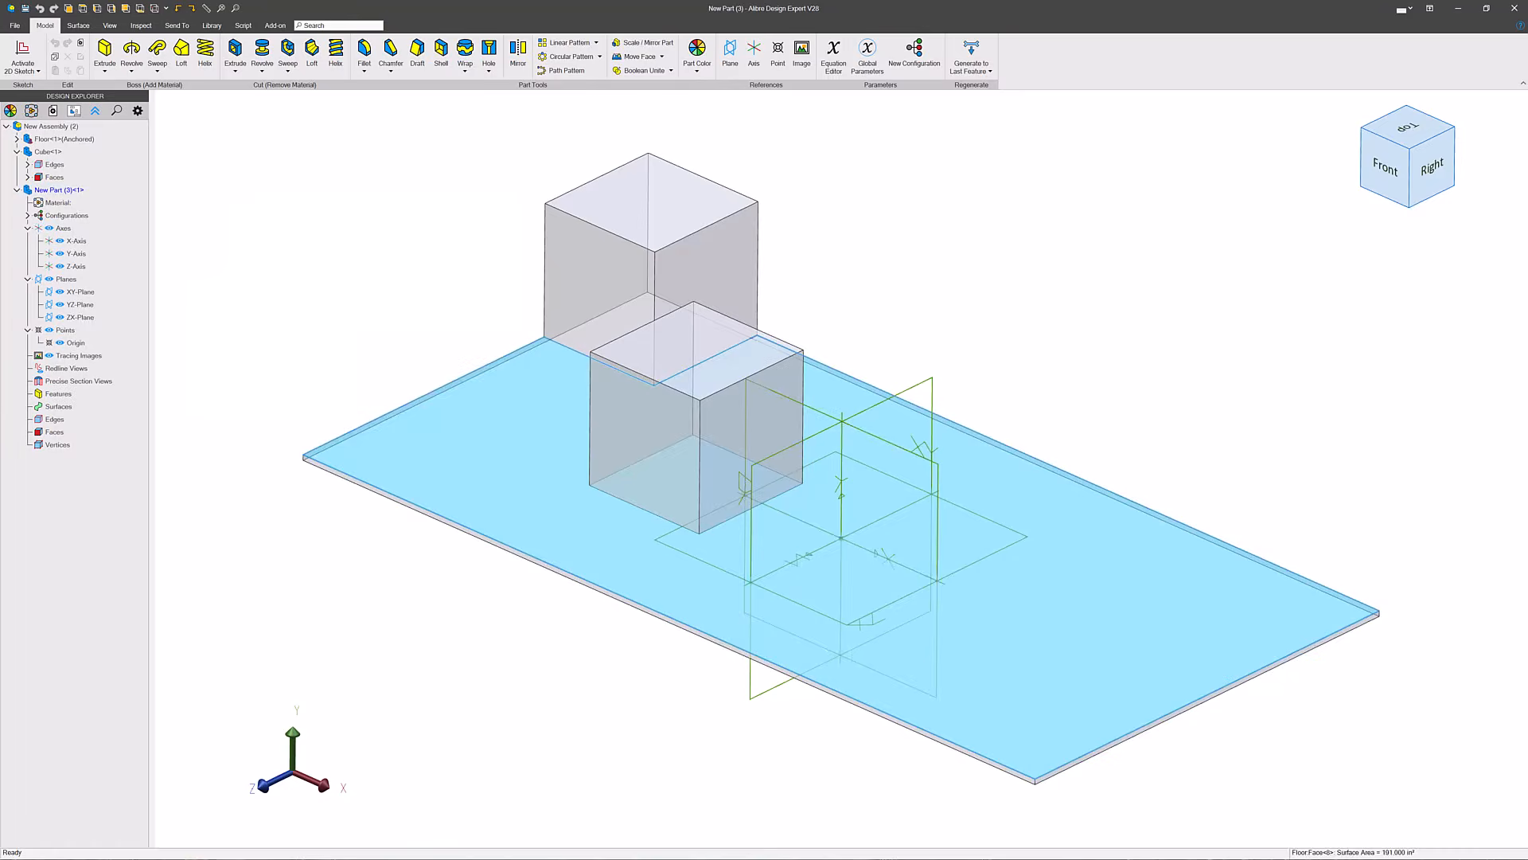
pyautogui.click(23, 50)
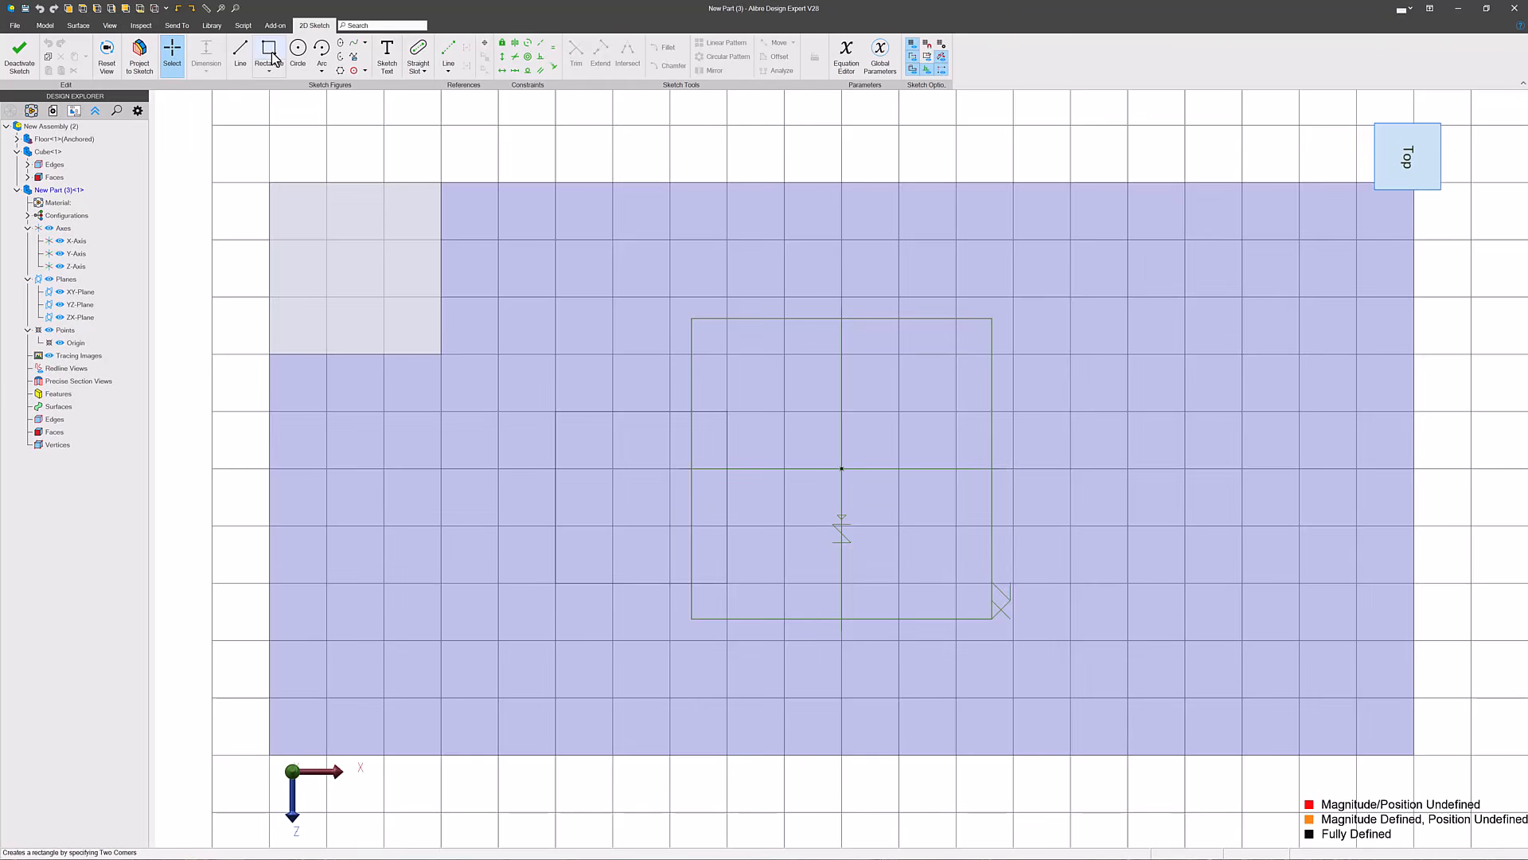
# - Sketch a rectangle on the floor face and dimension its left edge 0.2 in from the corner block's right edge
pyautogui.click(597, 262)
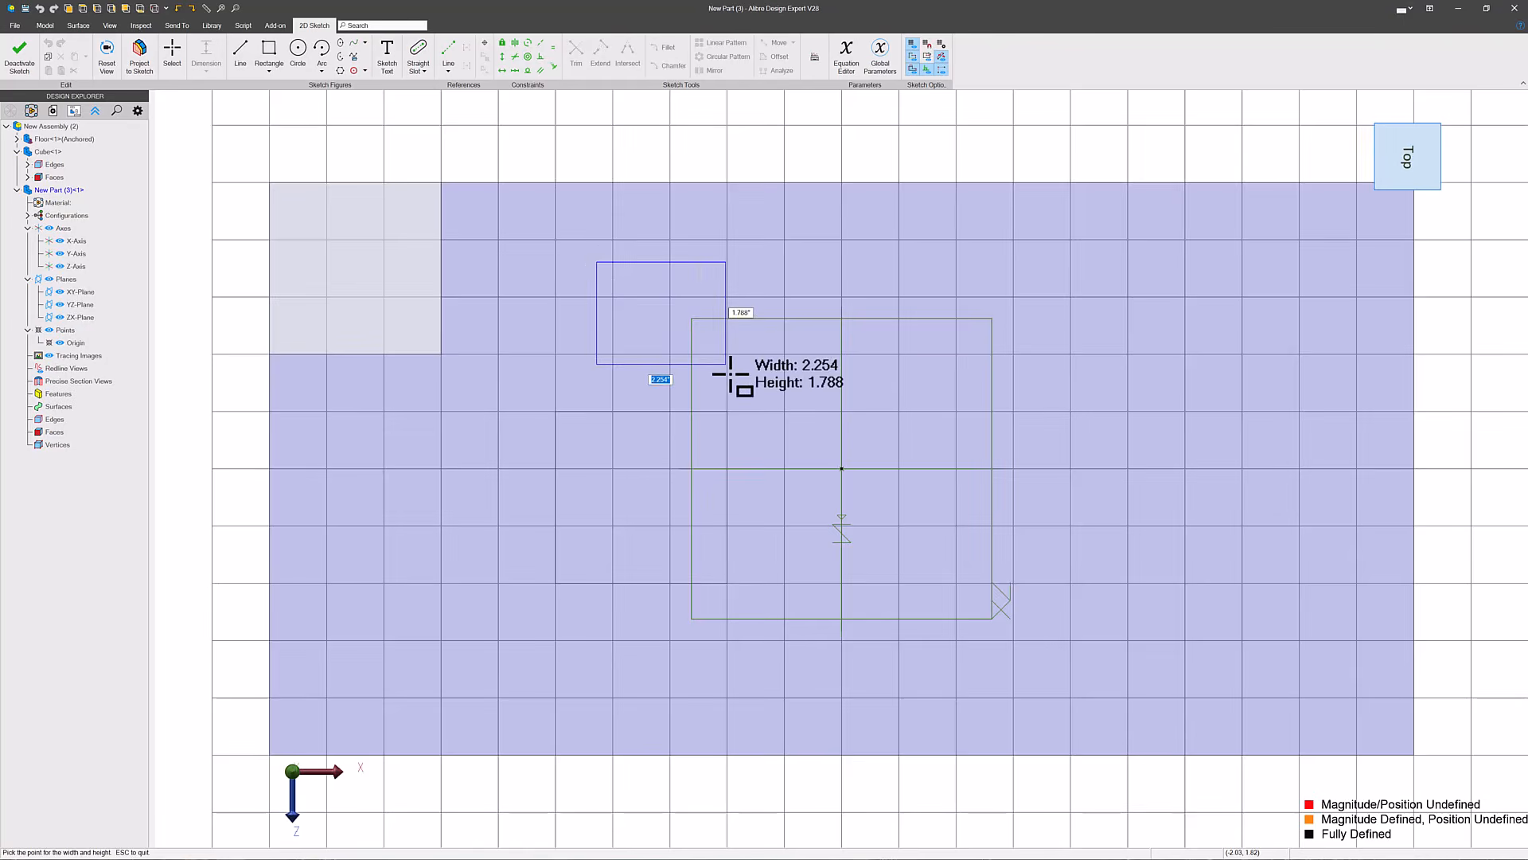
pyautogui.click(782, 413)
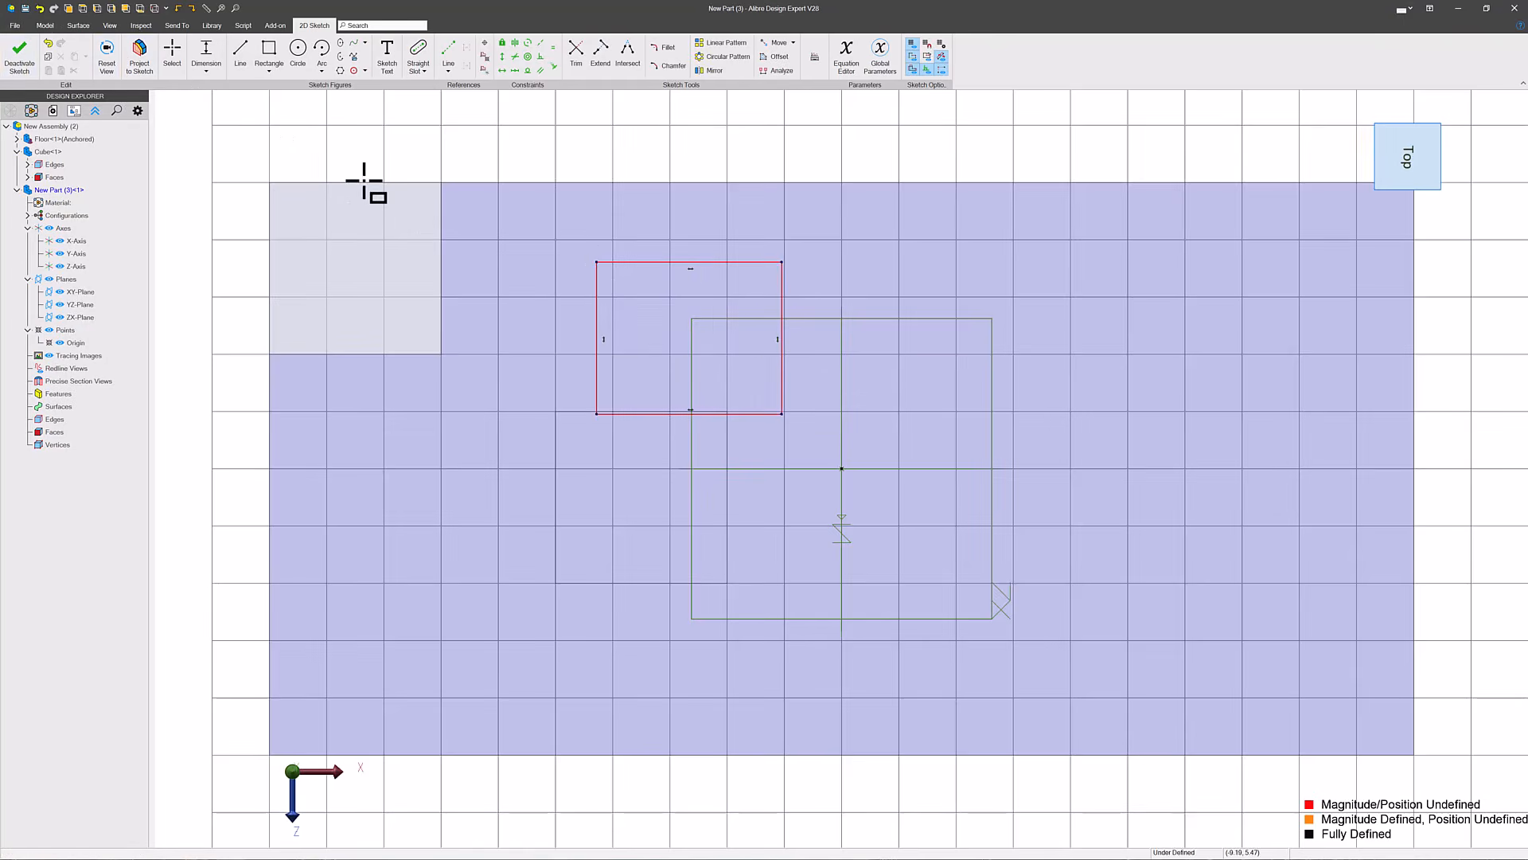
pyautogui.click(205, 56)
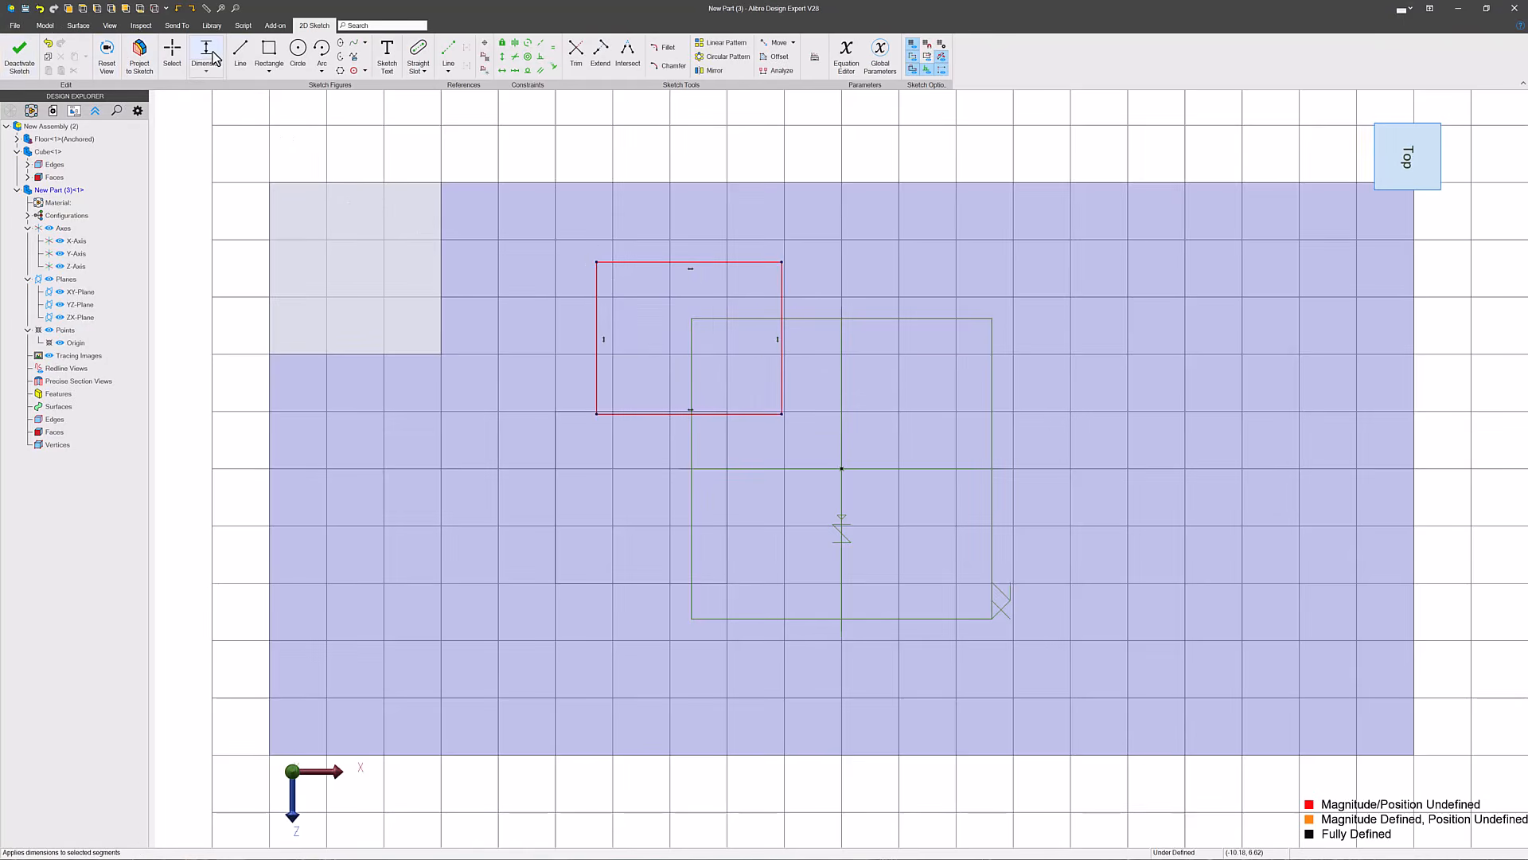
pyautogui.click(442, 280)
pyautogui.click(596, 300)
pyautogui.click(530, 124)
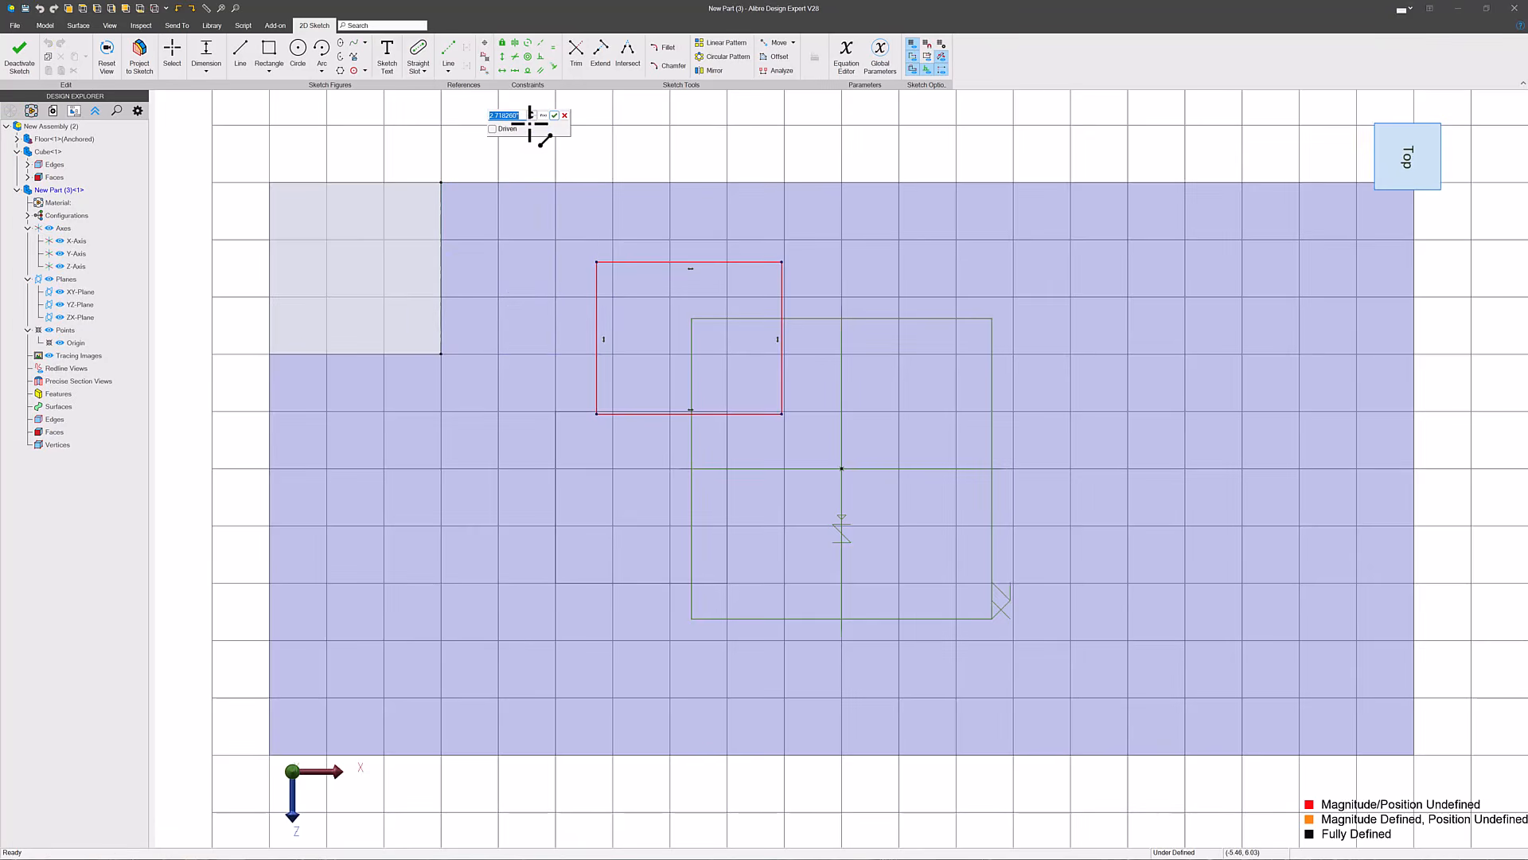
pyautogui.write('2')
pyautogui.press('Return')
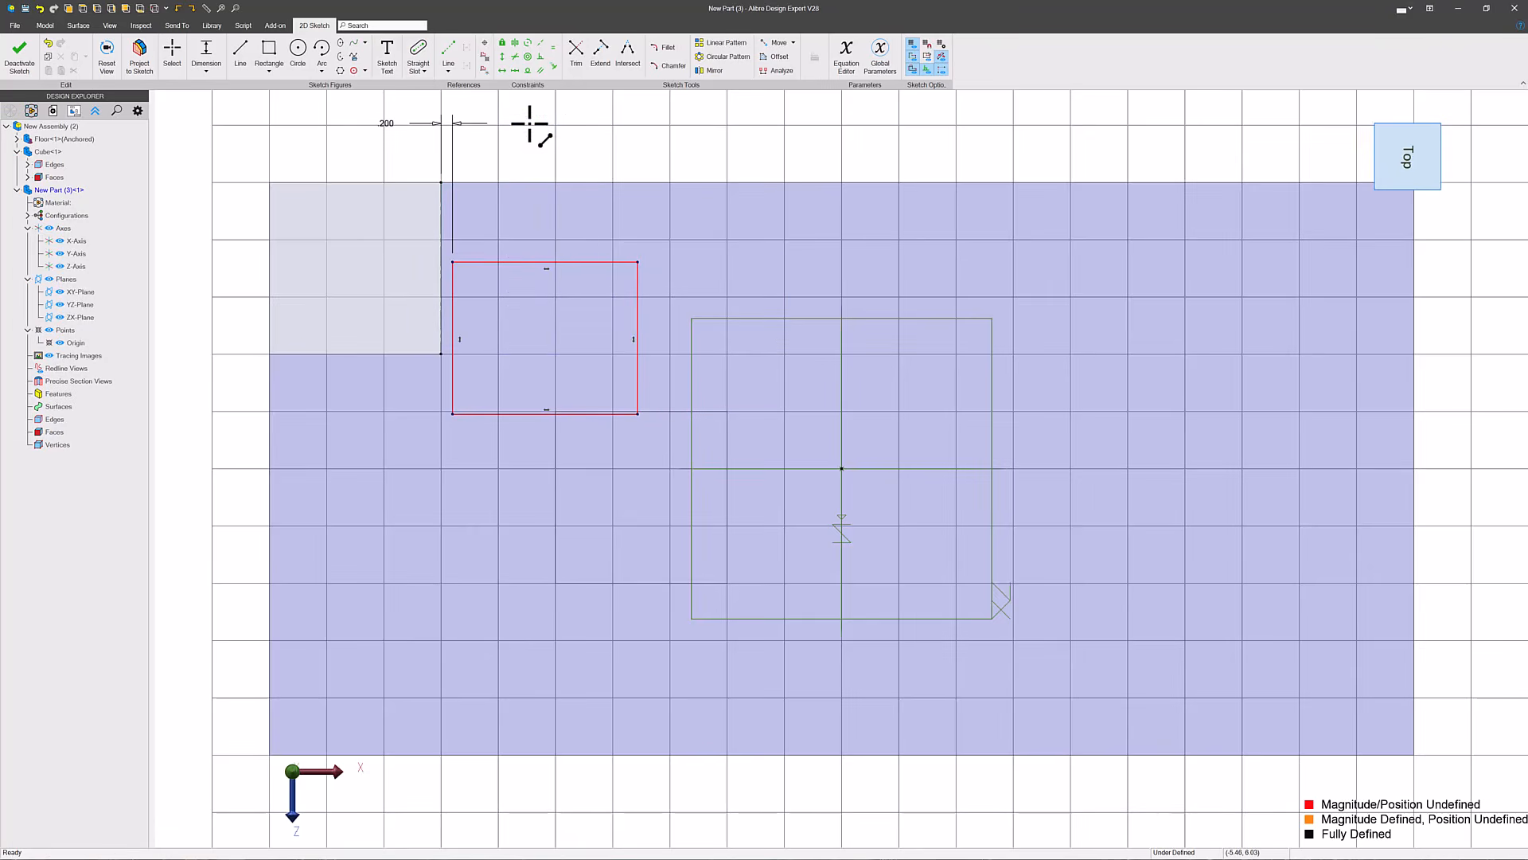
# - Dimension the rectangle's back edge 1.25 in from the corner block's back edge
pyautogui.click(492, 263)
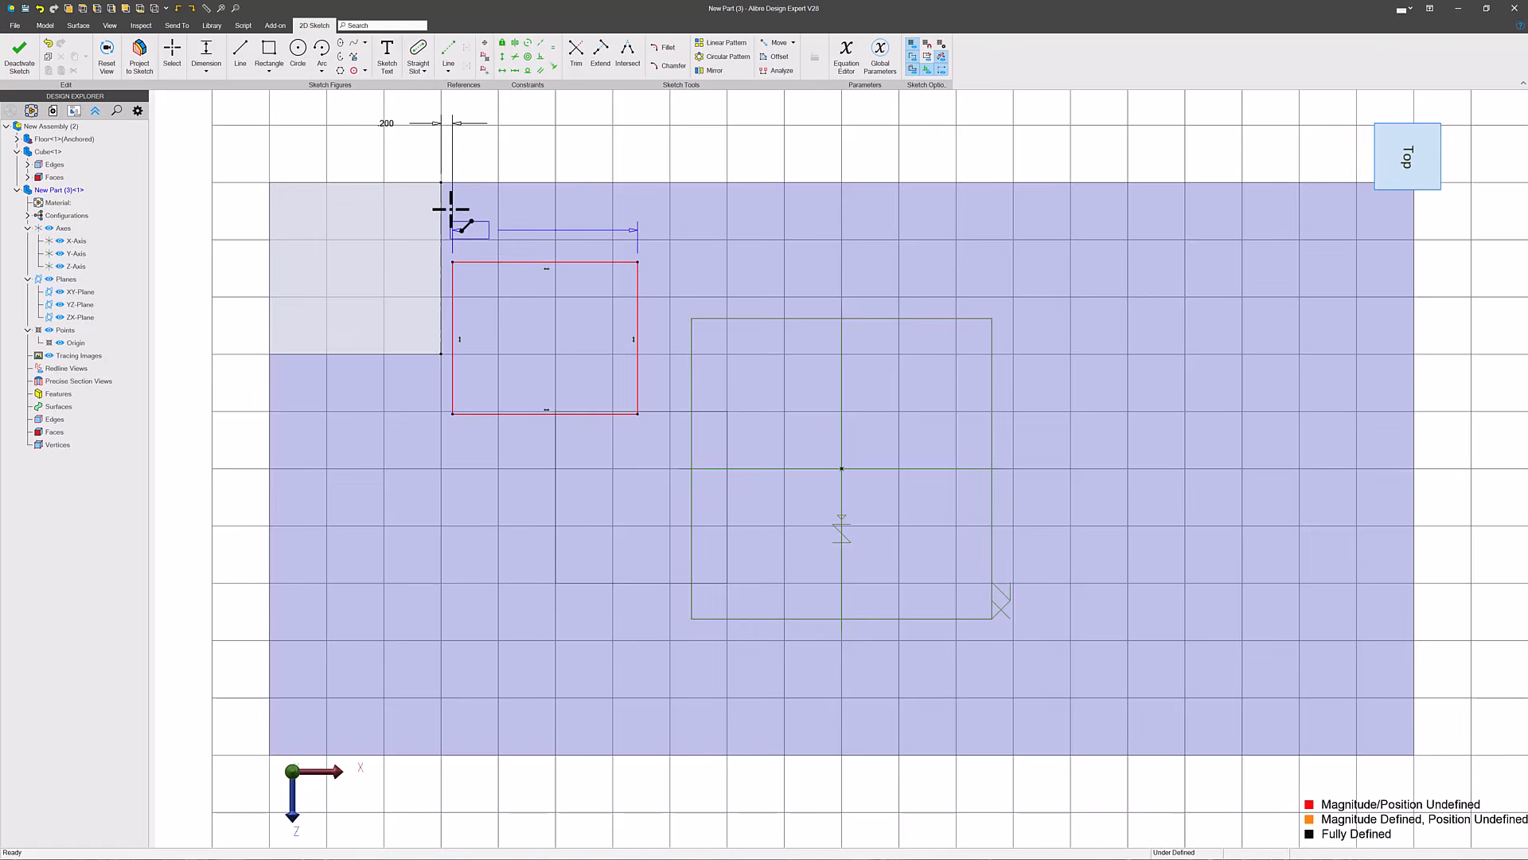
pyautogui.click(409, 183)
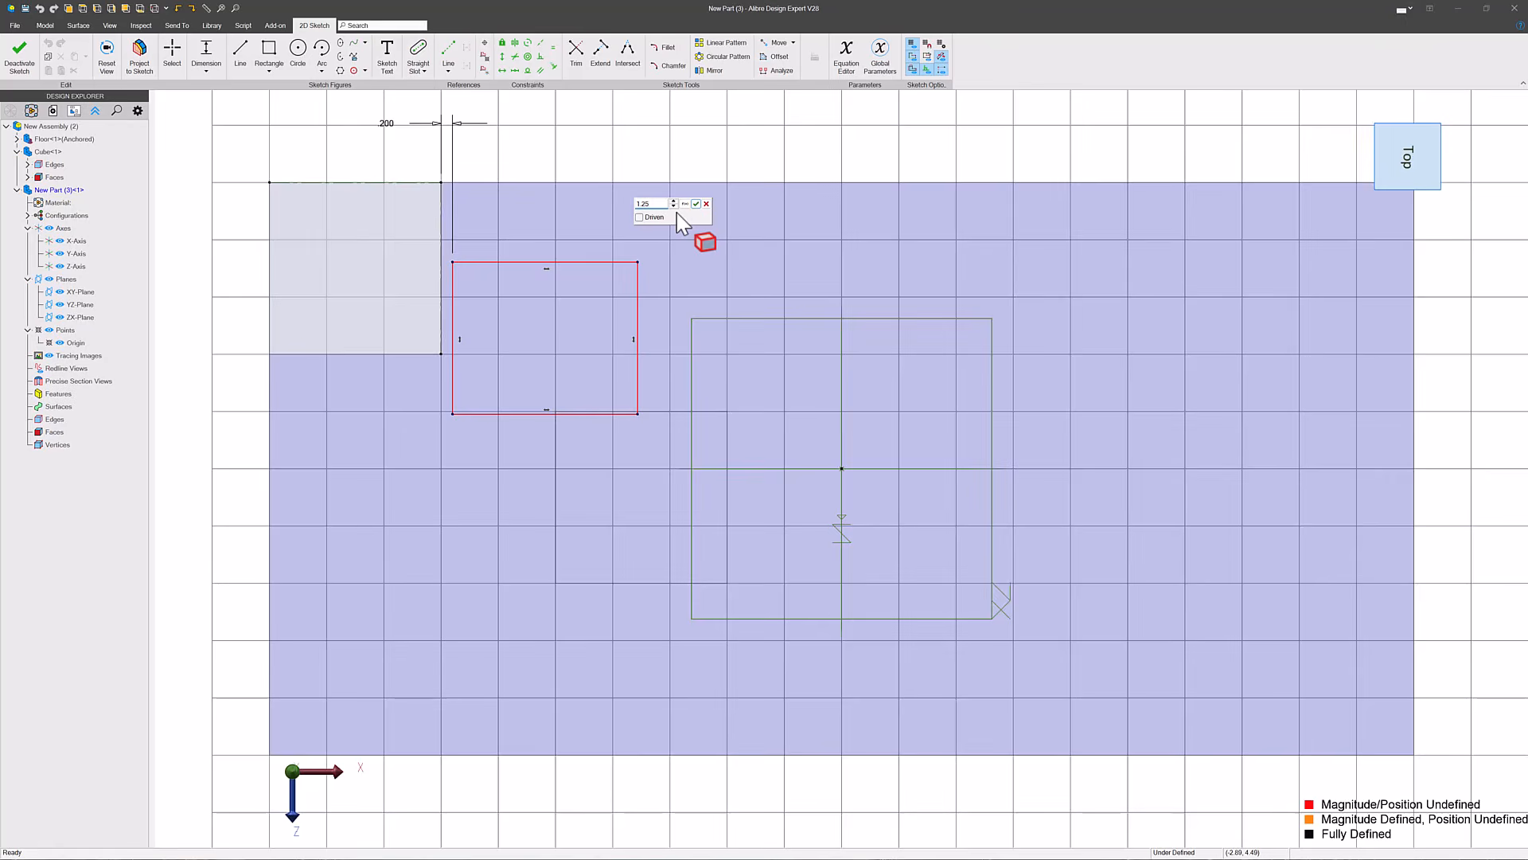
pyautogui.press('Return')
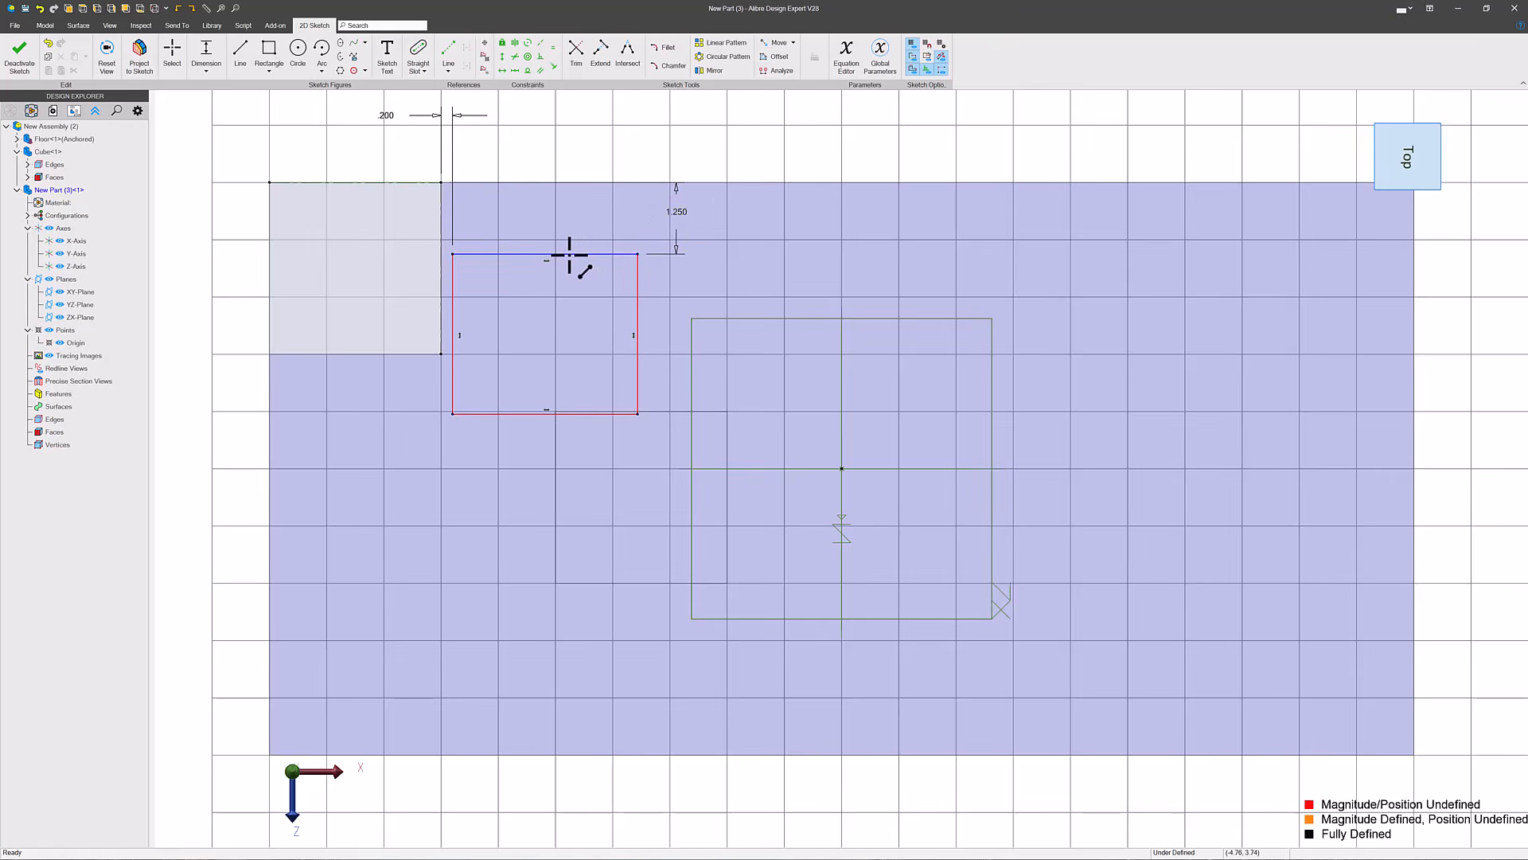
pyautogui.press('Escape')
# - Make the rectangle's back and left edges equal in length and enlarge the shape by its free corner
pyautogui.moveTo(638, 413)
pyautogui.mouseDown()
pyautogui.moveTo(774, 456)
pyautogui.moveTo(655, 467)
pyautogui.moveTo(656, 428)
pyautogui.mouseUp()
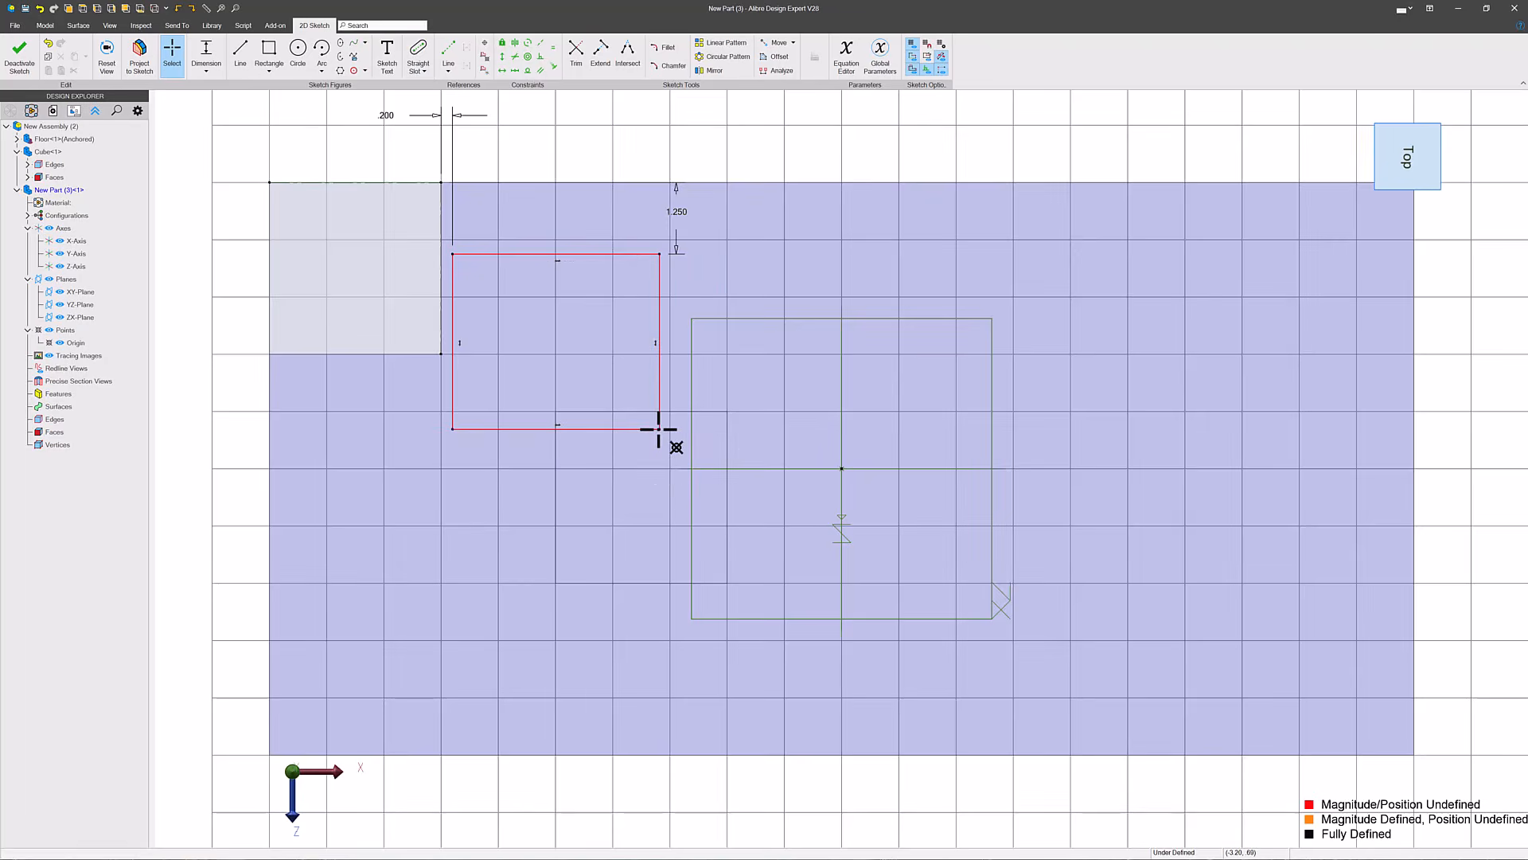
pyautogui.click(535, 254)
pyautogui.click(454, 284)
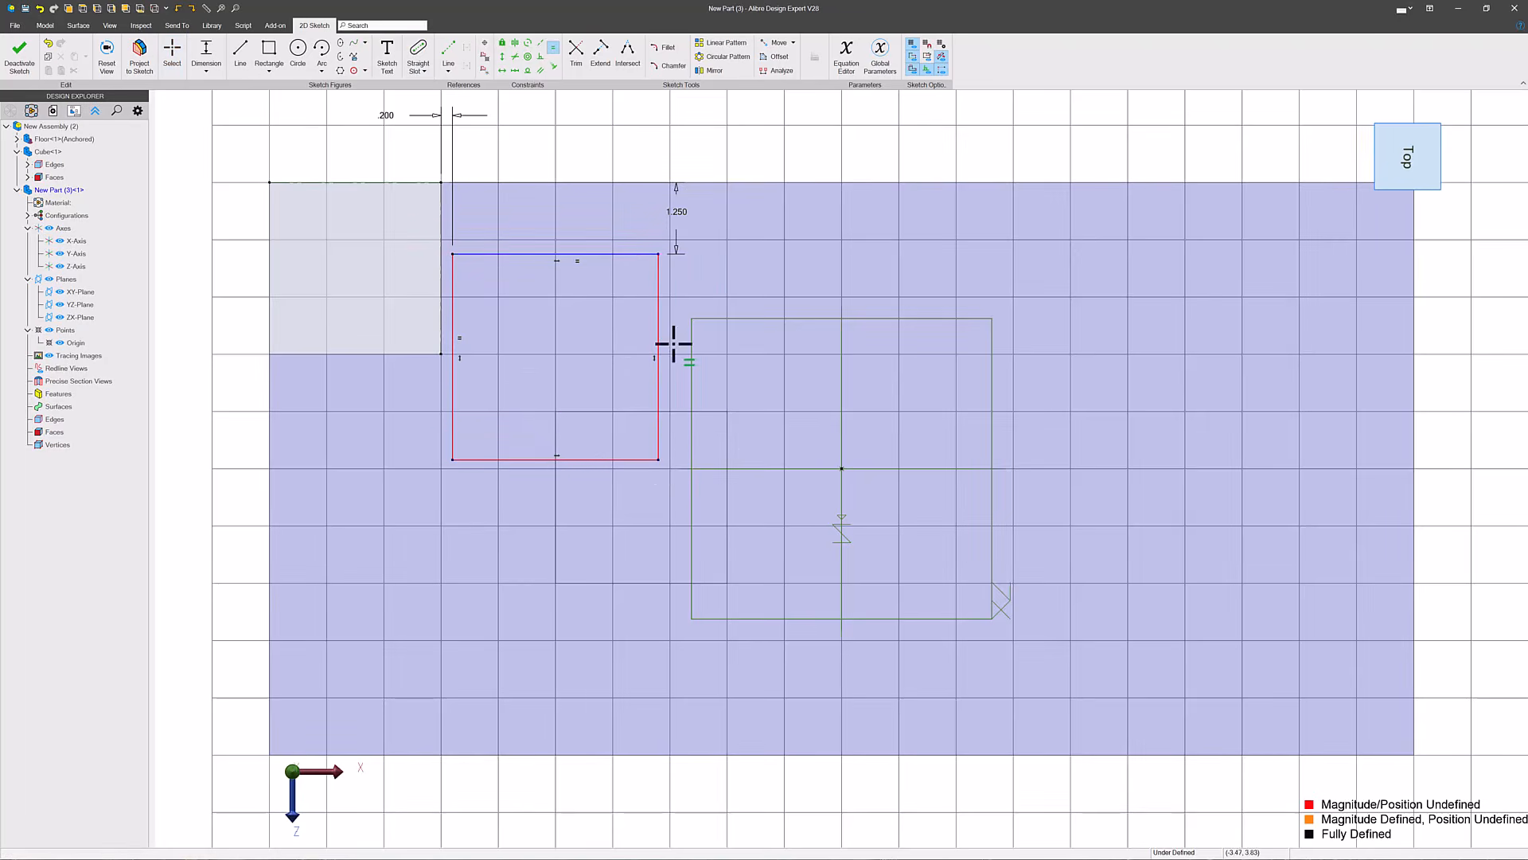
pyautogui.press('Escape')
pyautogui.moveTo(658, 461)
pyautogui.mouseDown()
pyautogui.moveTo(734, 539)
pyautogui.moveTo(649, 453)
pyautogui.mouseUp()
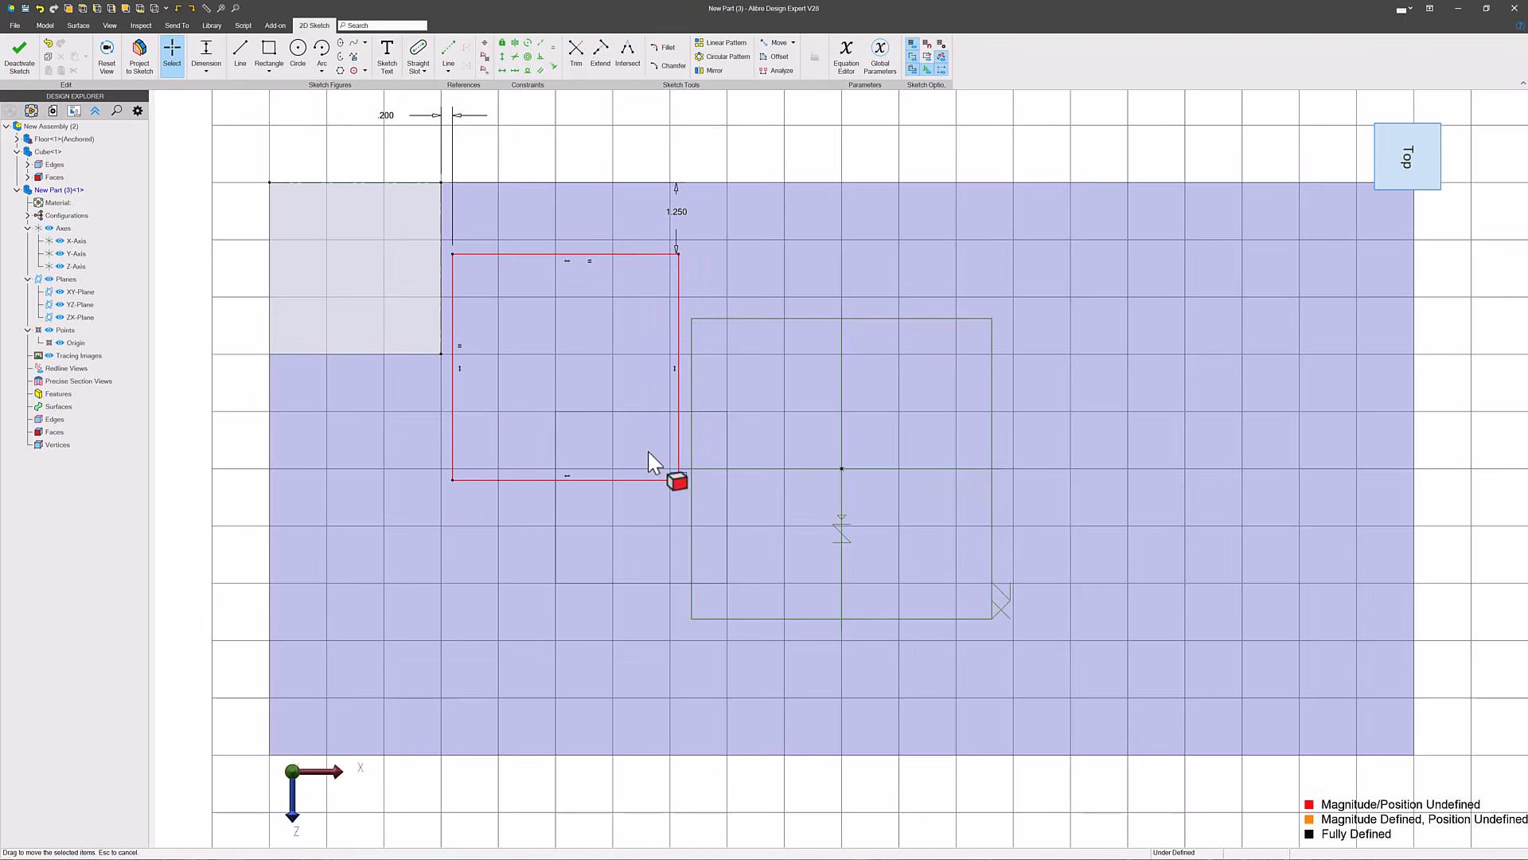
# - Dimension the square's back edge to 4 in
pyautogui.press('d')
pyautogui.click(569, 253)
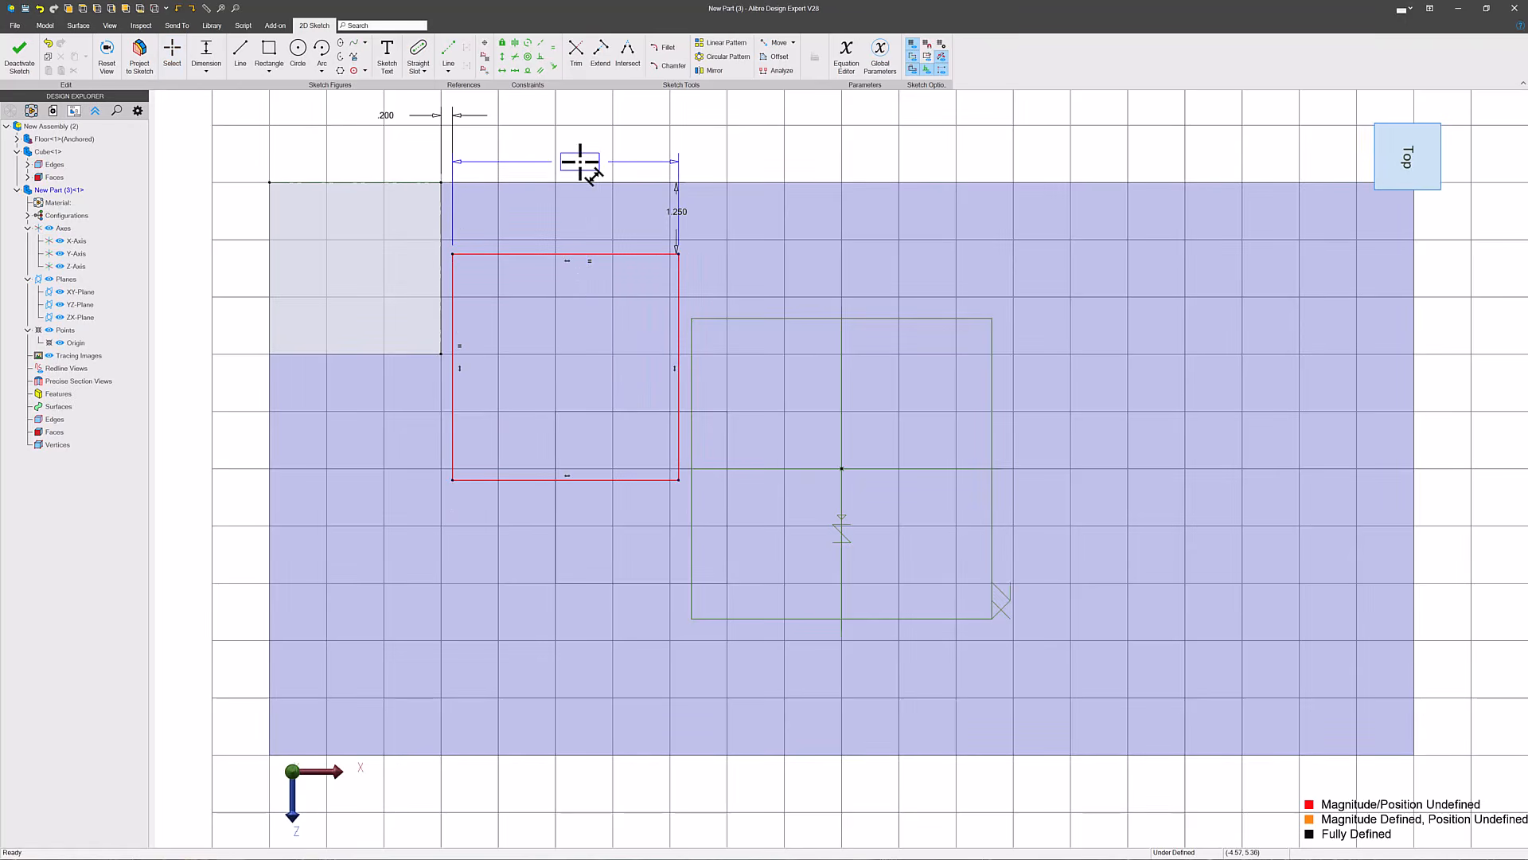
pyautogui.click(580, 161)
pyautogui.write('4')
pyautogui.press('Return')
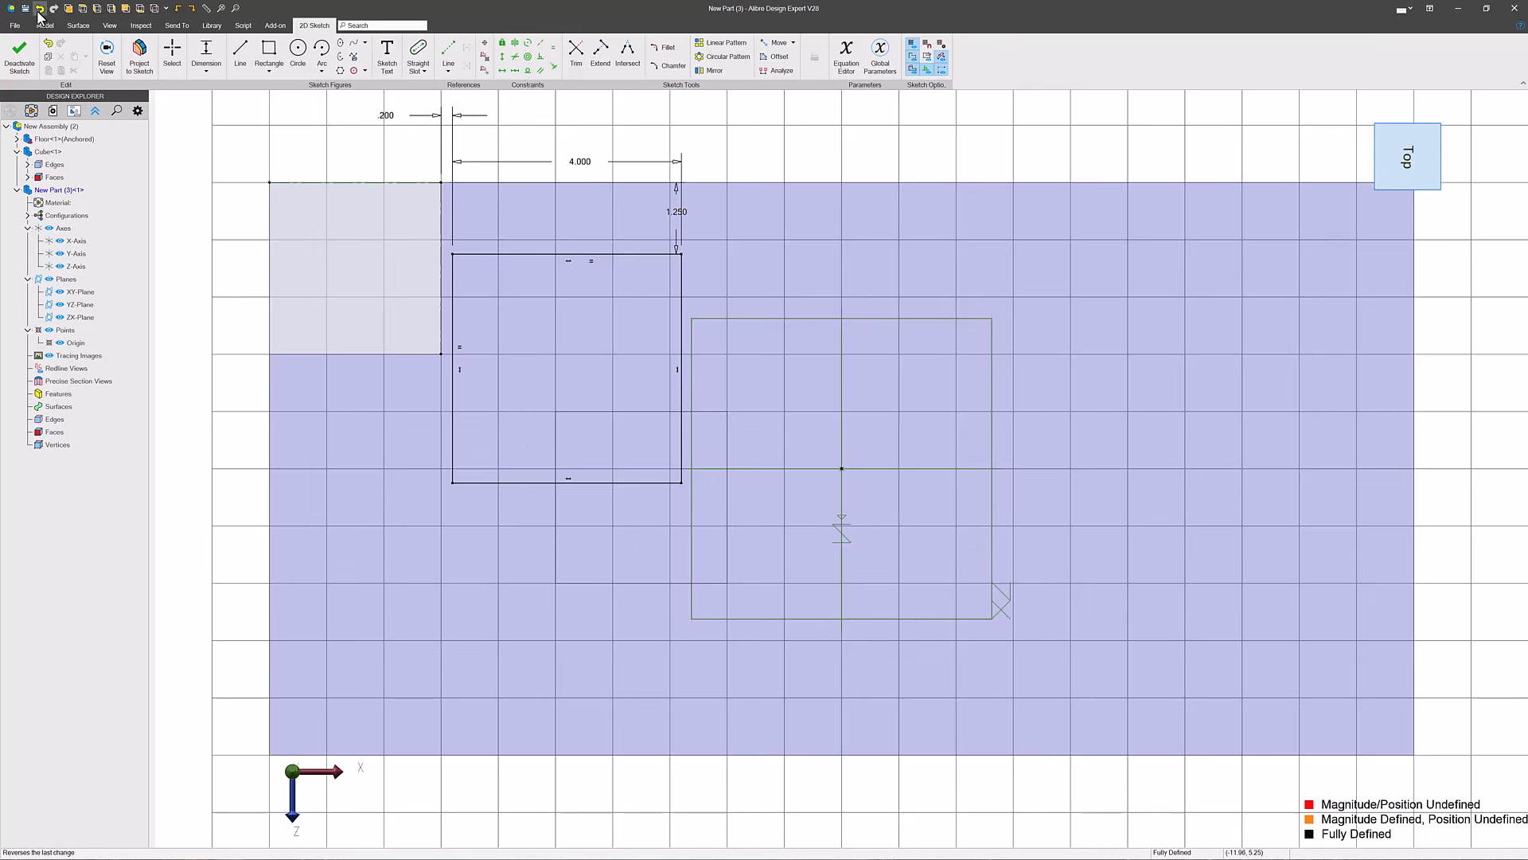
# - Finish the sketch and extrude the square 5 in along its normal
pyautogui.click(22, 56)
pyautogui.click(110, 46)
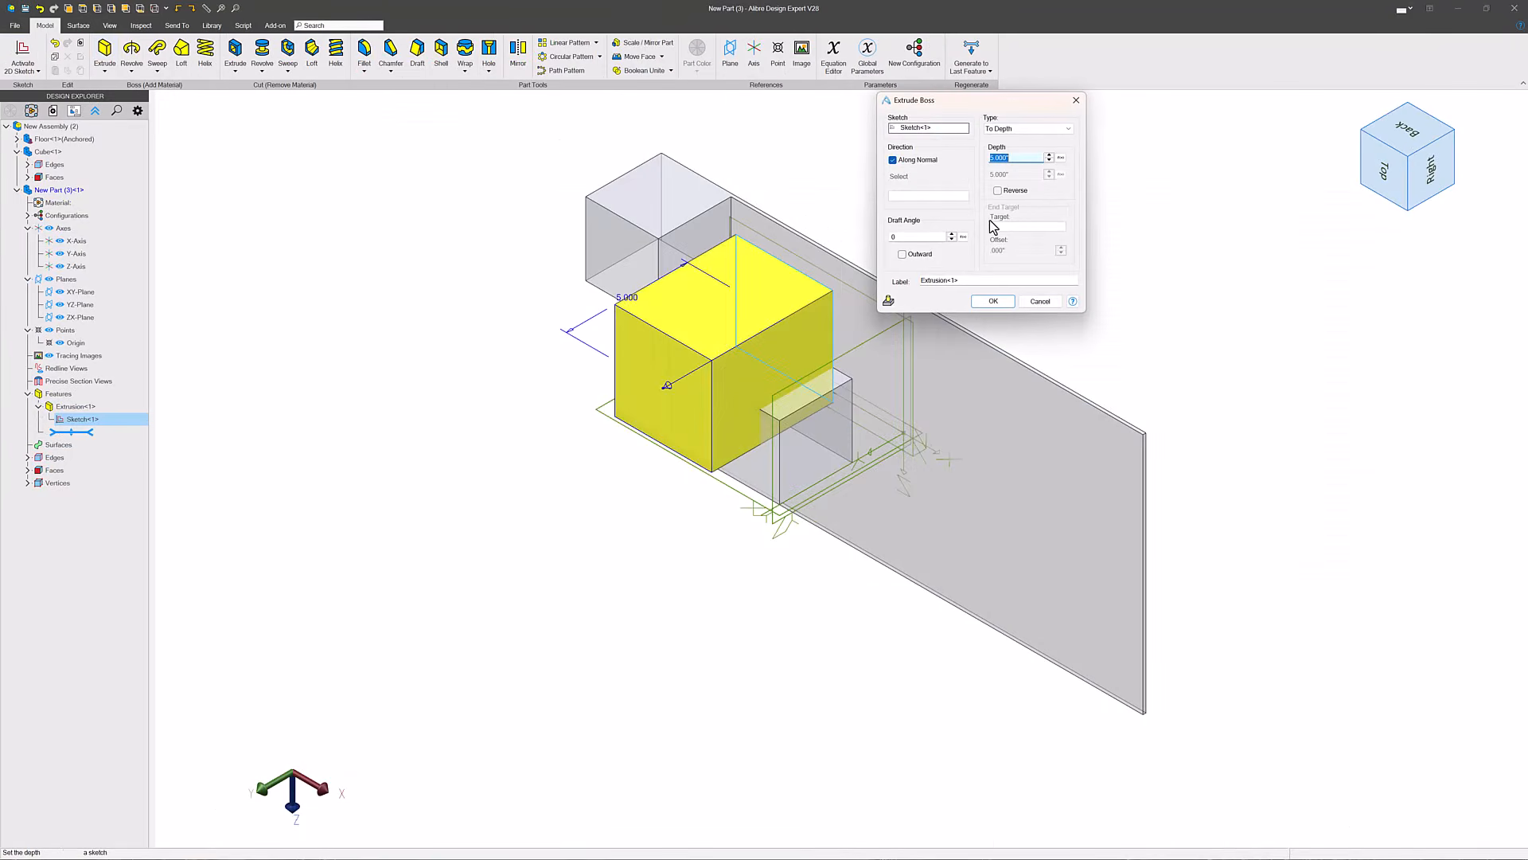
pyautogui.click(993, 301)
pyautogui.moveTo(1030, 318); pyautogui.dragTo(1030, 215, button='middle')
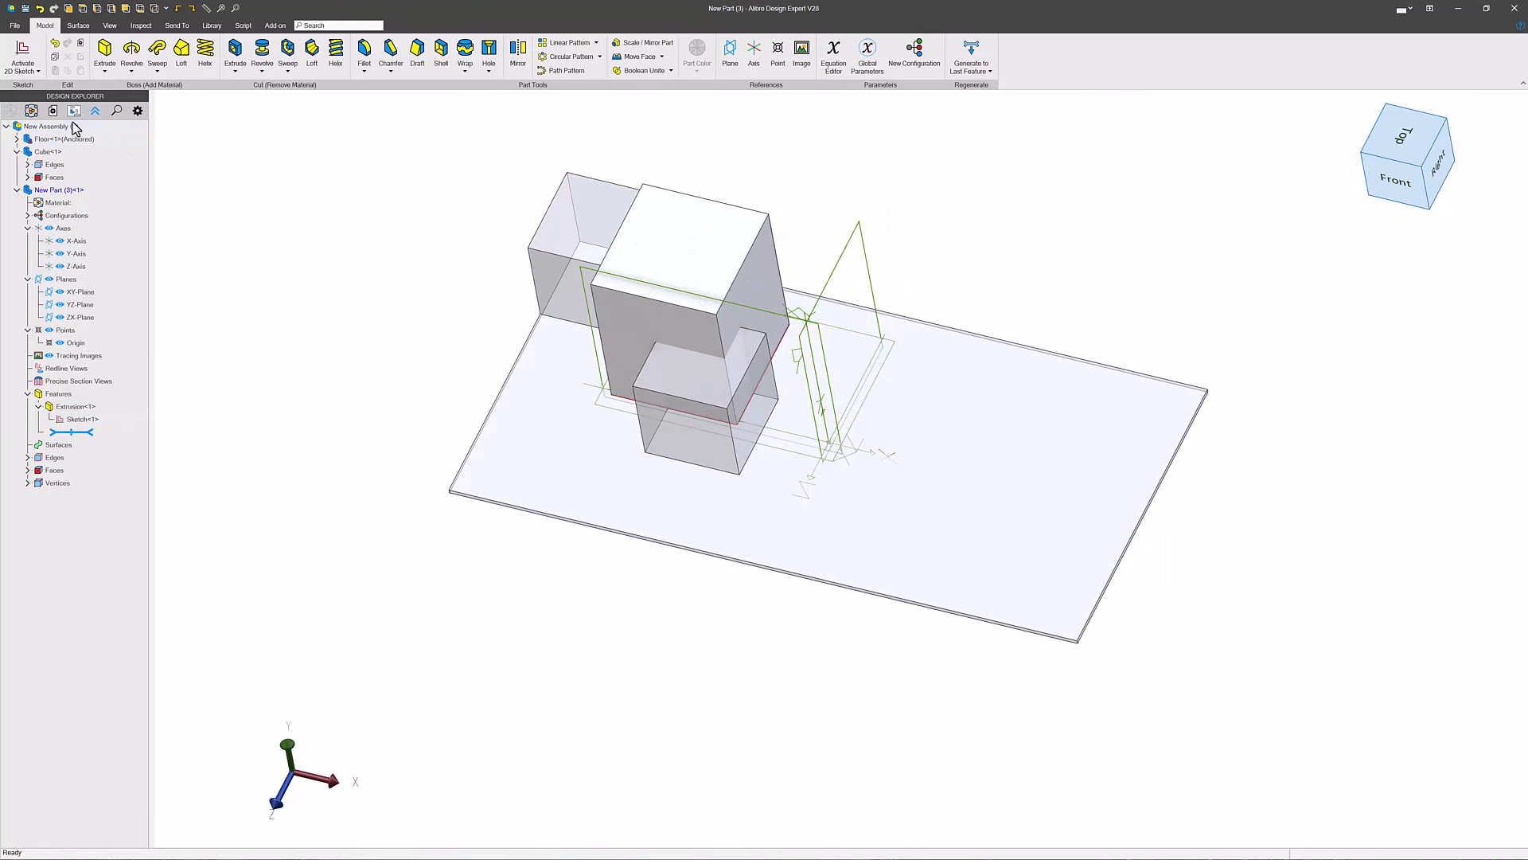
# - Return to editing the top-level assembly and locate the new part in the design tree from its top face
pyautogui.doubleClick(74, 127)
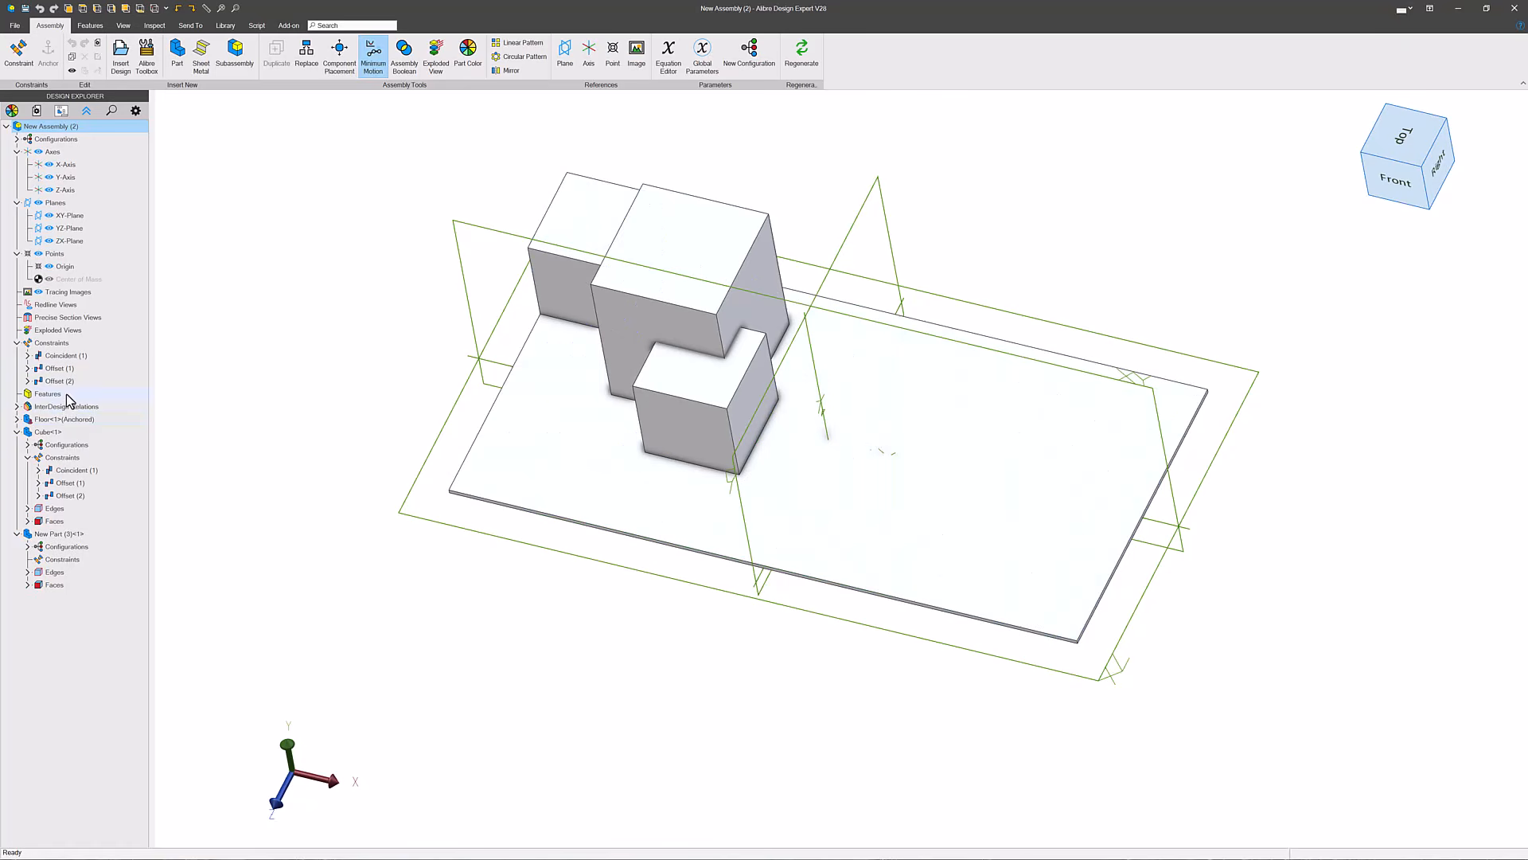
pyautogui.rightClick(706, 269)
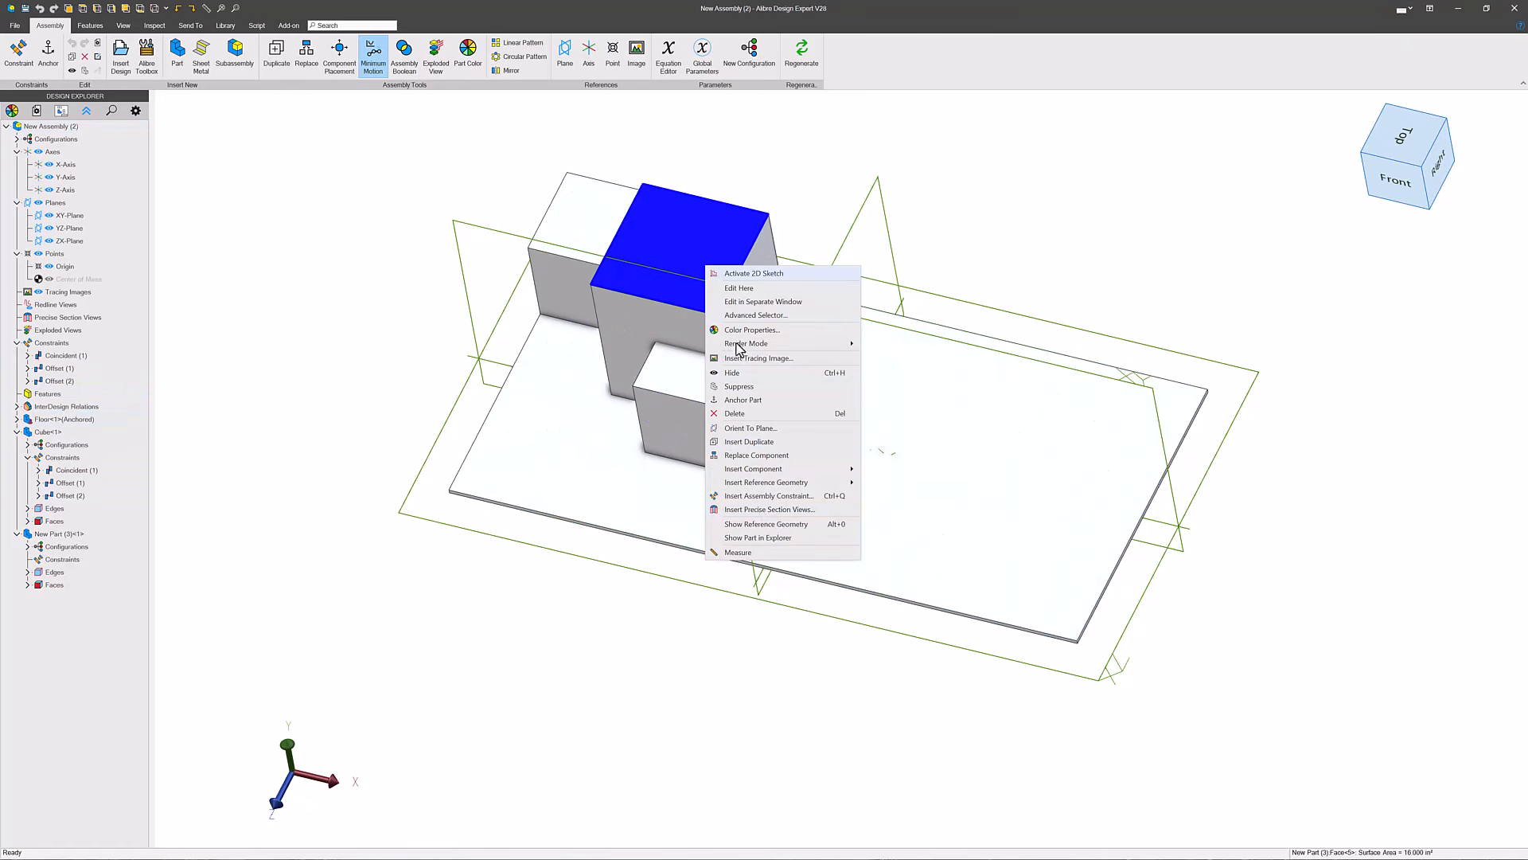
pyautogui.click(761, 538)
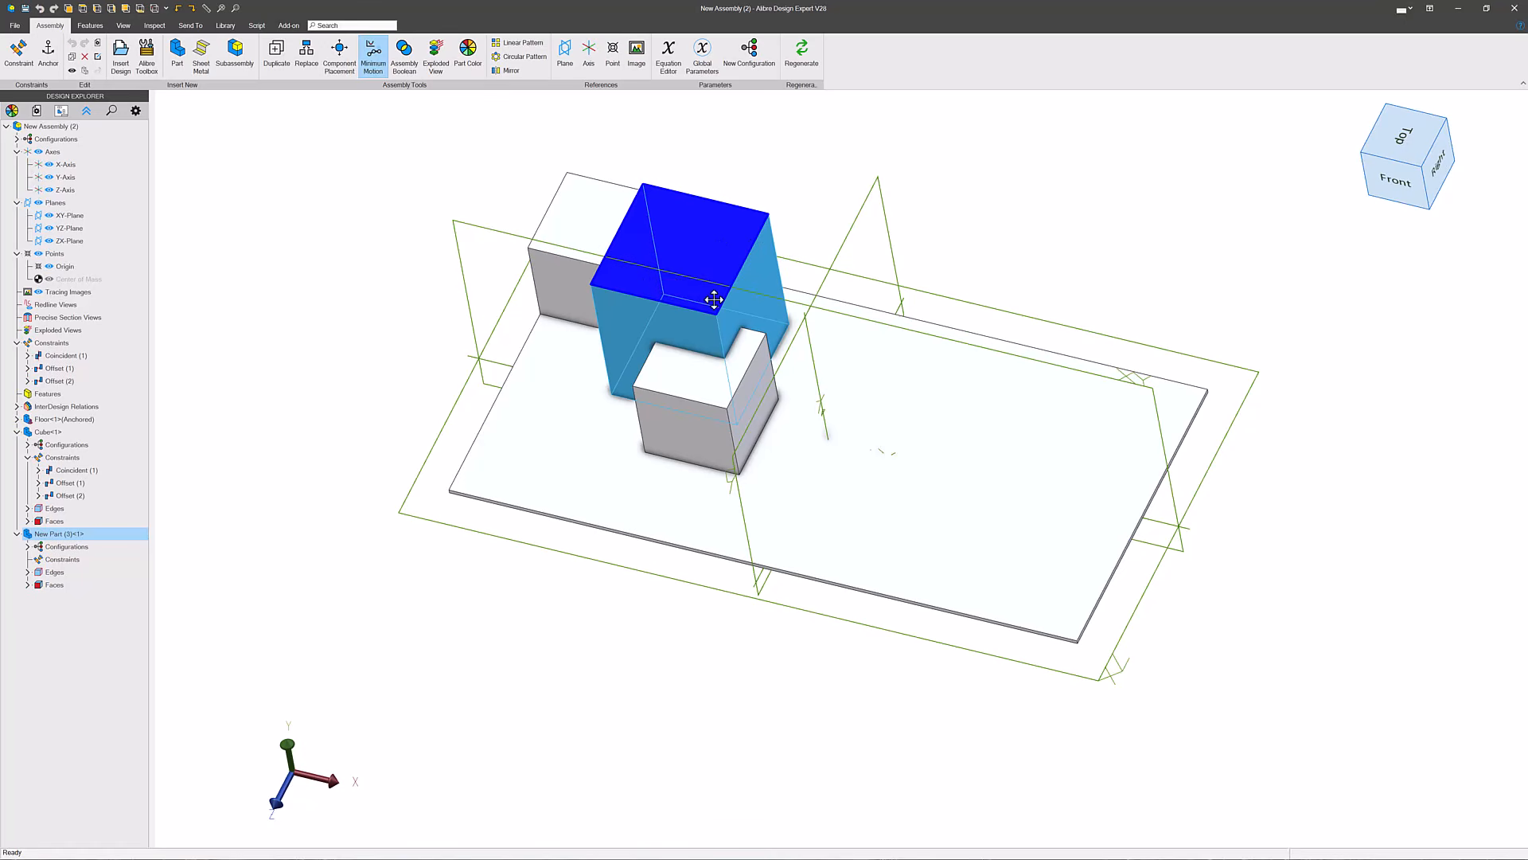
# - Open the new part in a separate window, examine the reference lines its extrusion sketch is dimensioned to, and close the window
pyautogui.rightClick(729, 269)
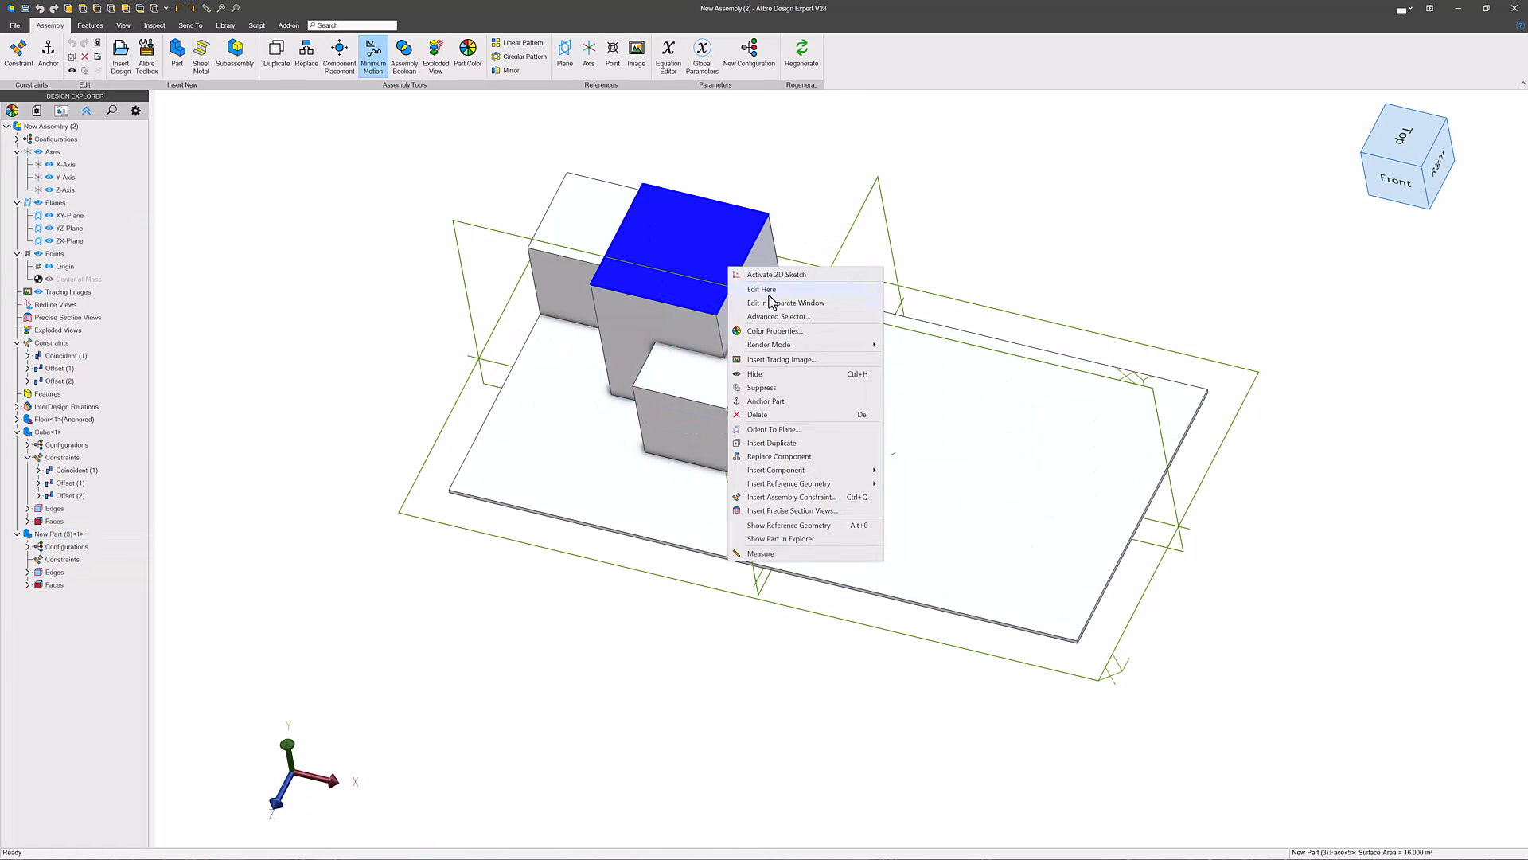
pyautogui.click(770, 304)
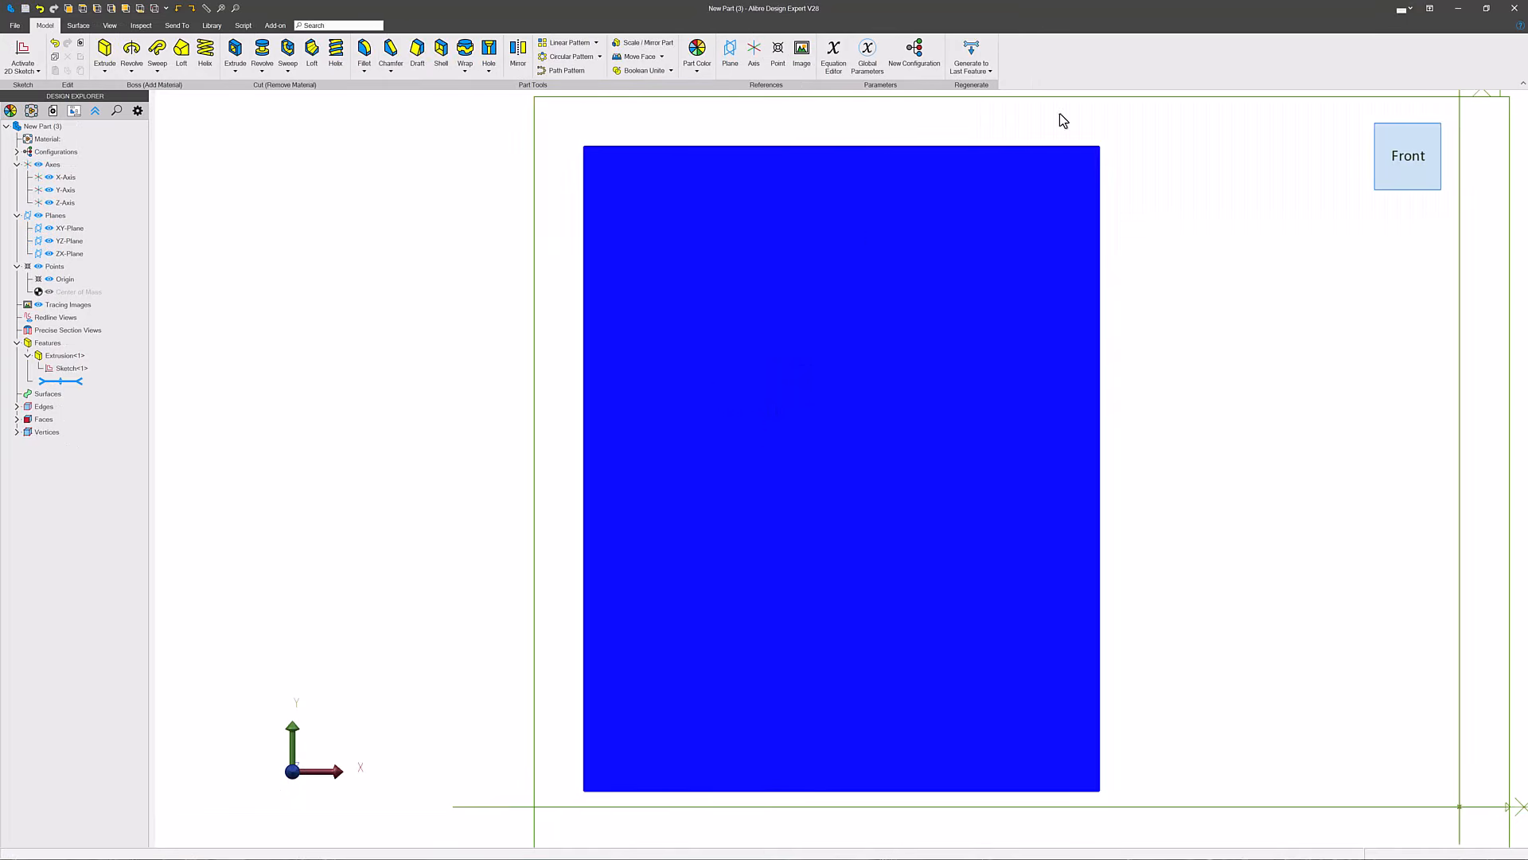
pyautogui.scroll(-2, 398, 398)
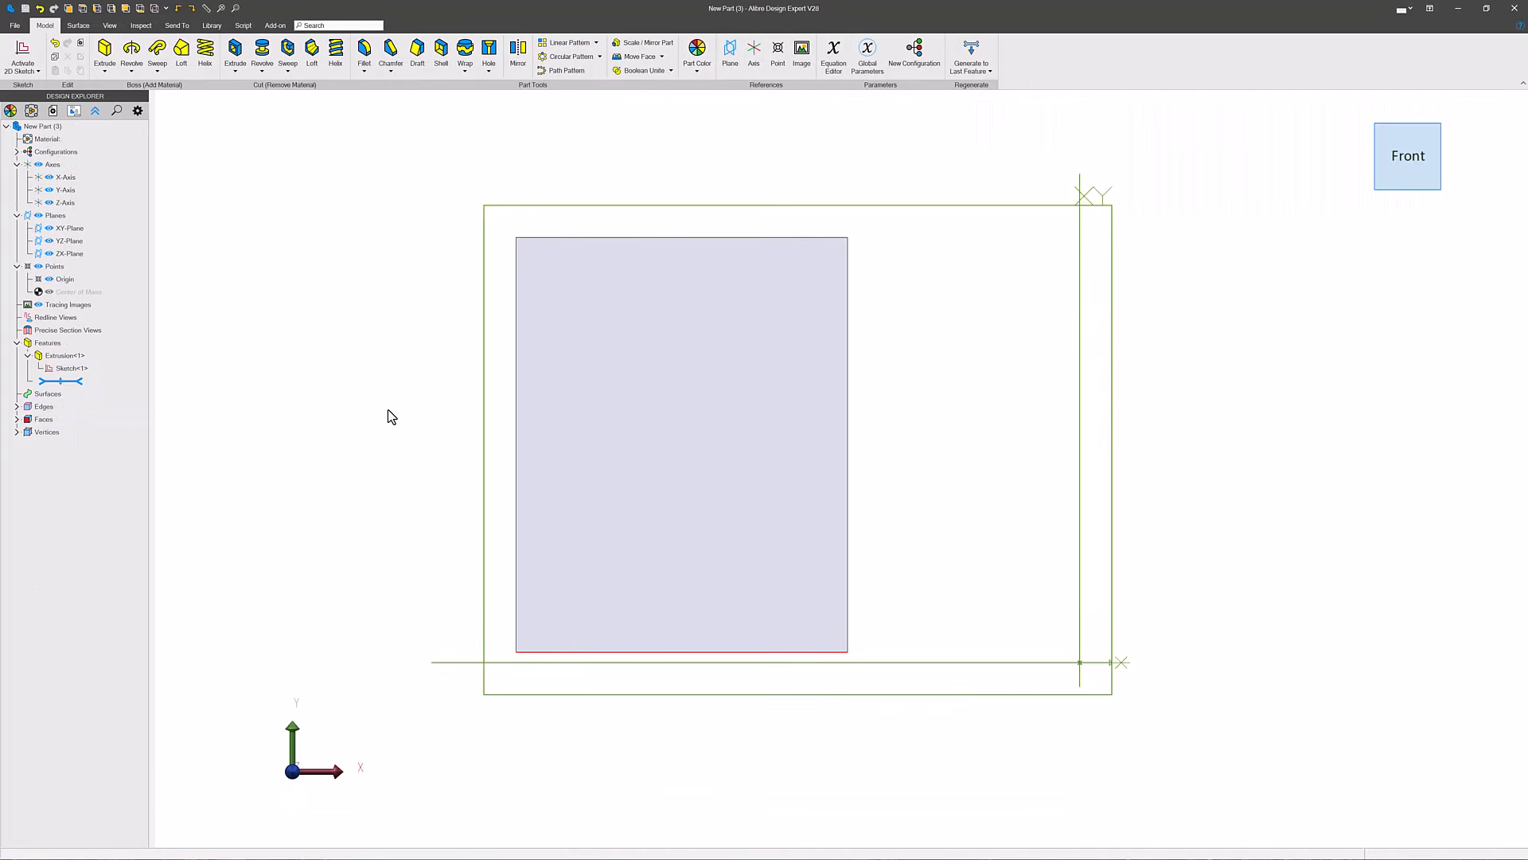
pyautogui.click(71, 368)
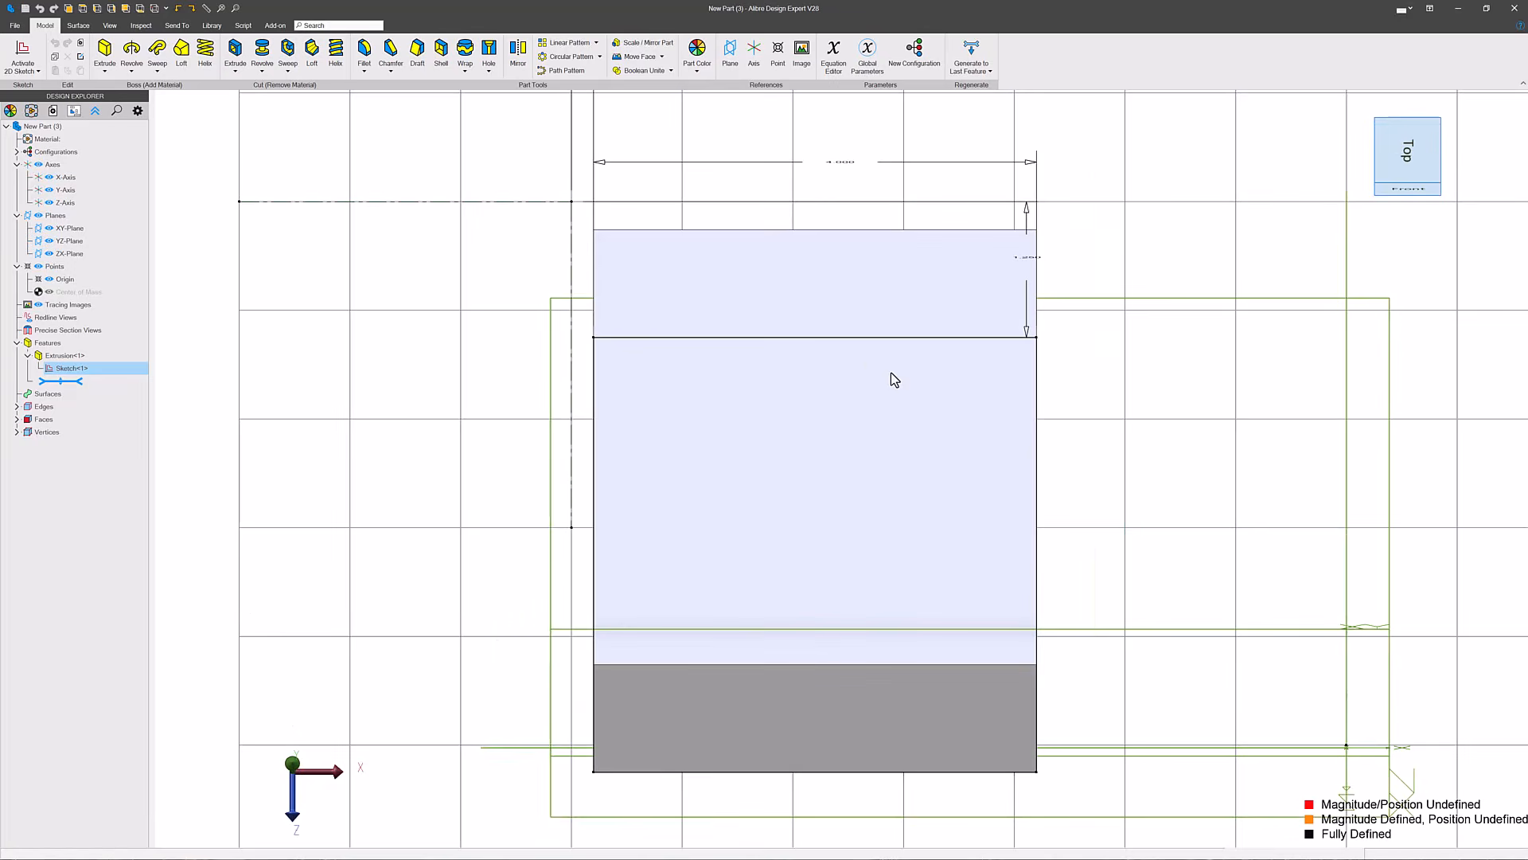
pyautogui.scroll(-3, 632, 428)
pyautogui.scroll(-3, 633, 435)
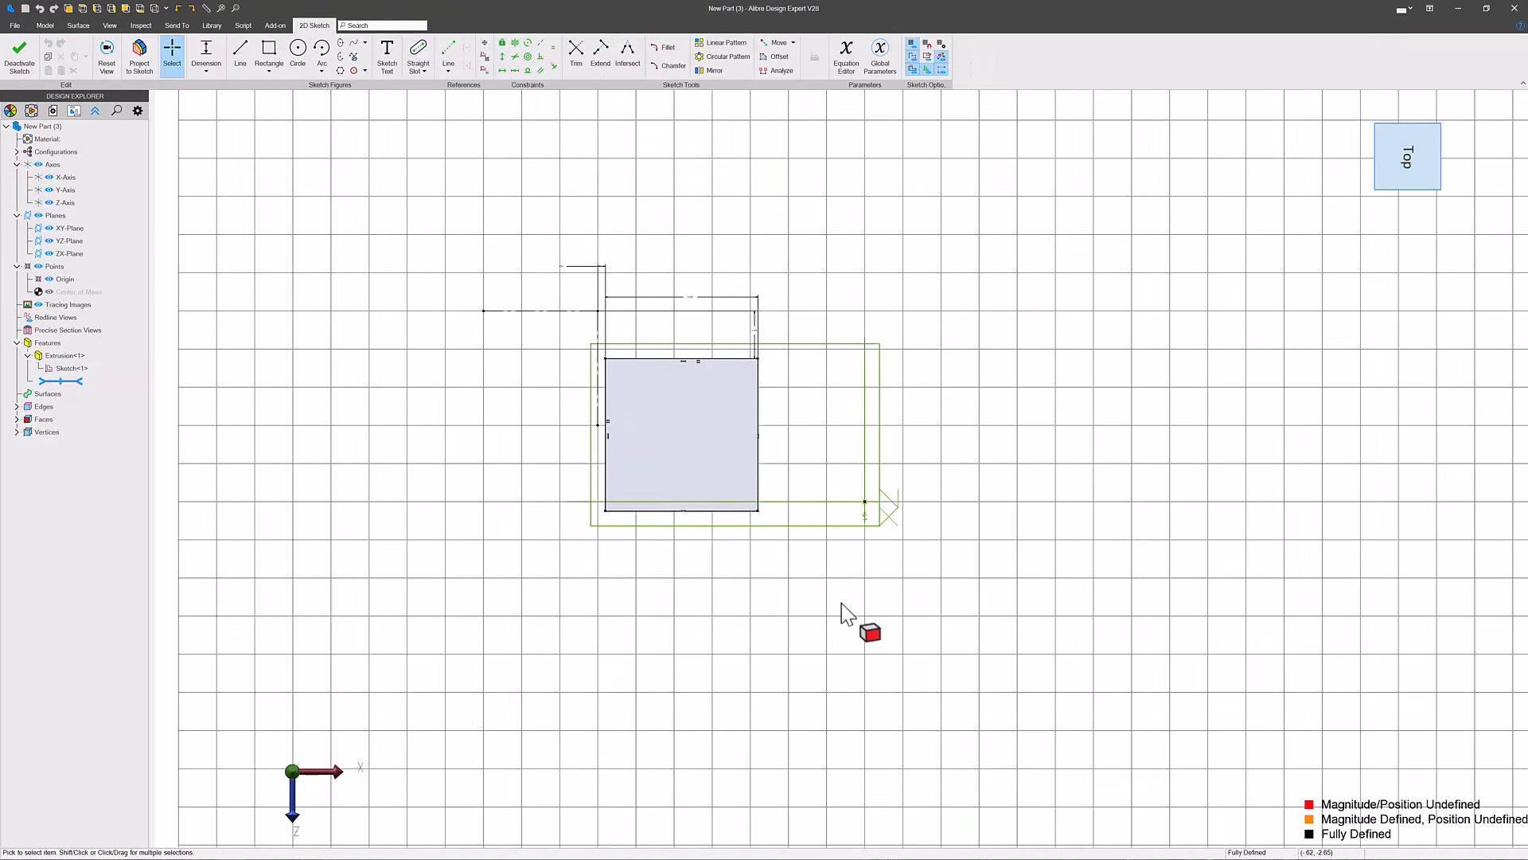
pyautogui.scroll(2, 573, 367)
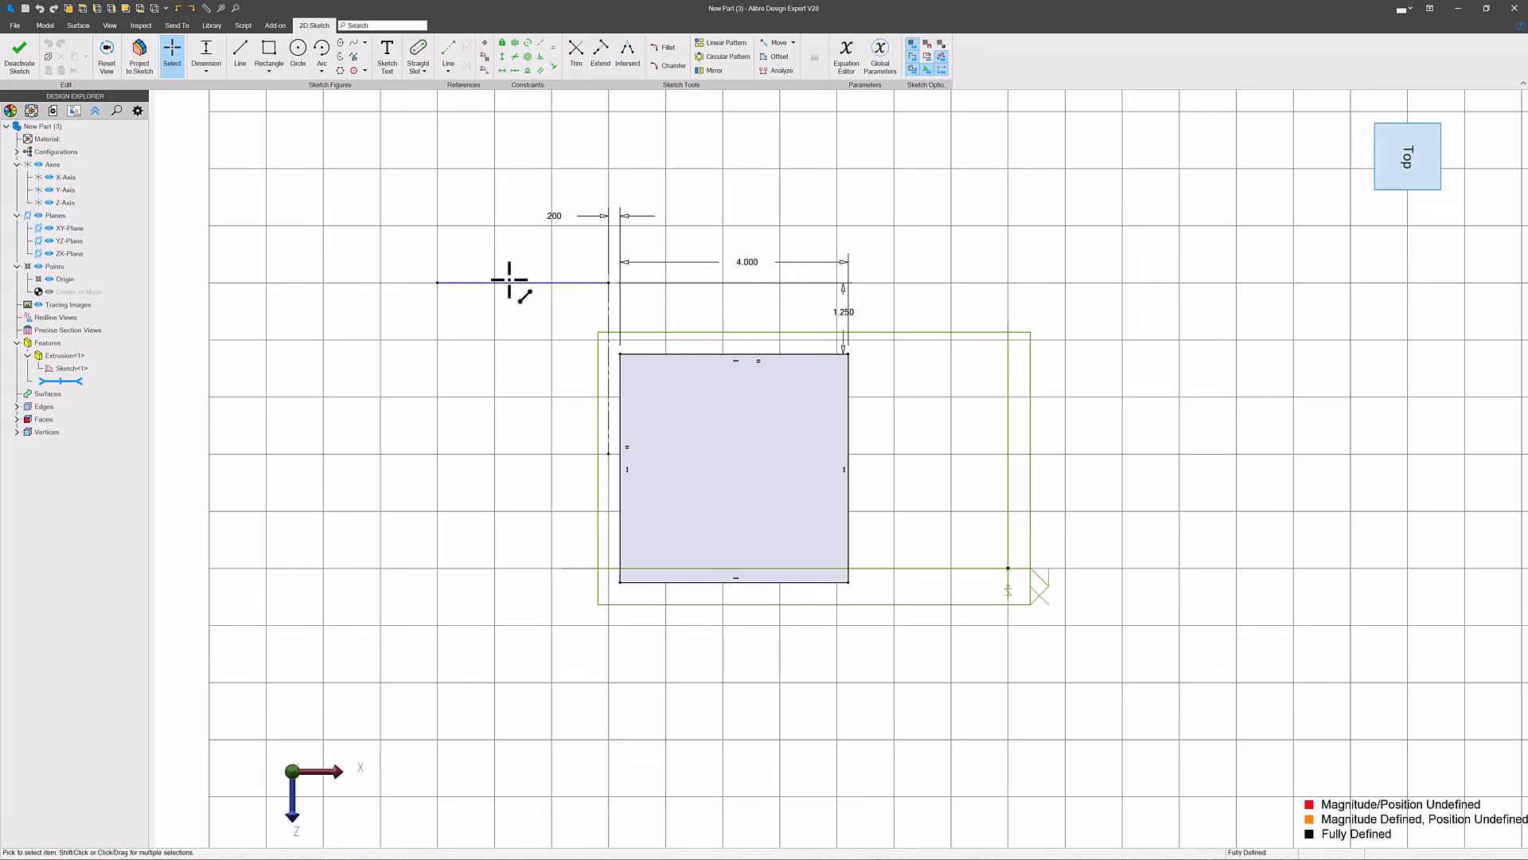
pyautogui.click(475, 291)
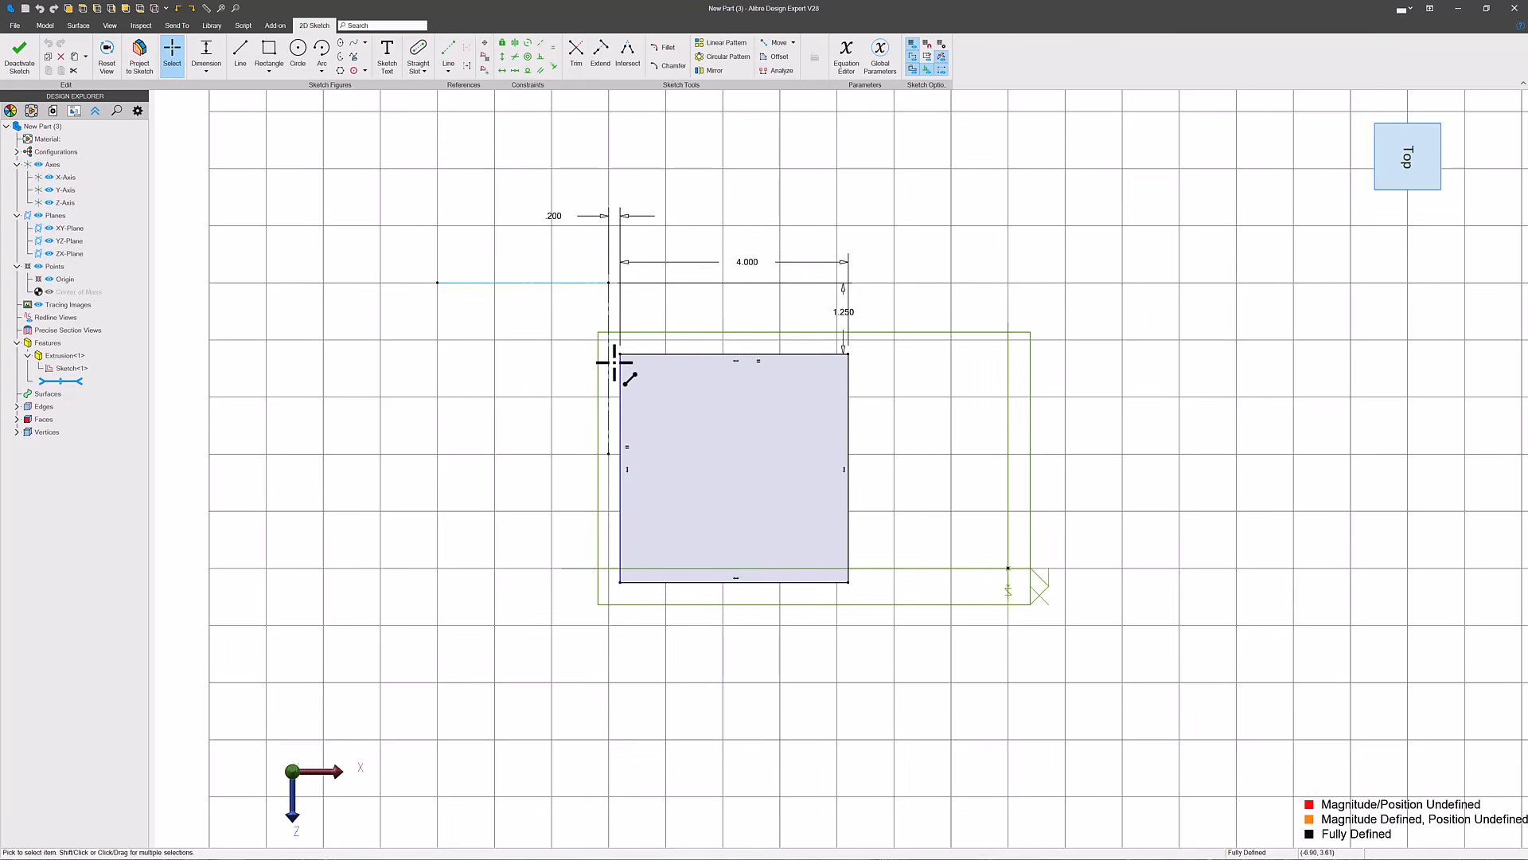
pyautogui.click(610, 363)
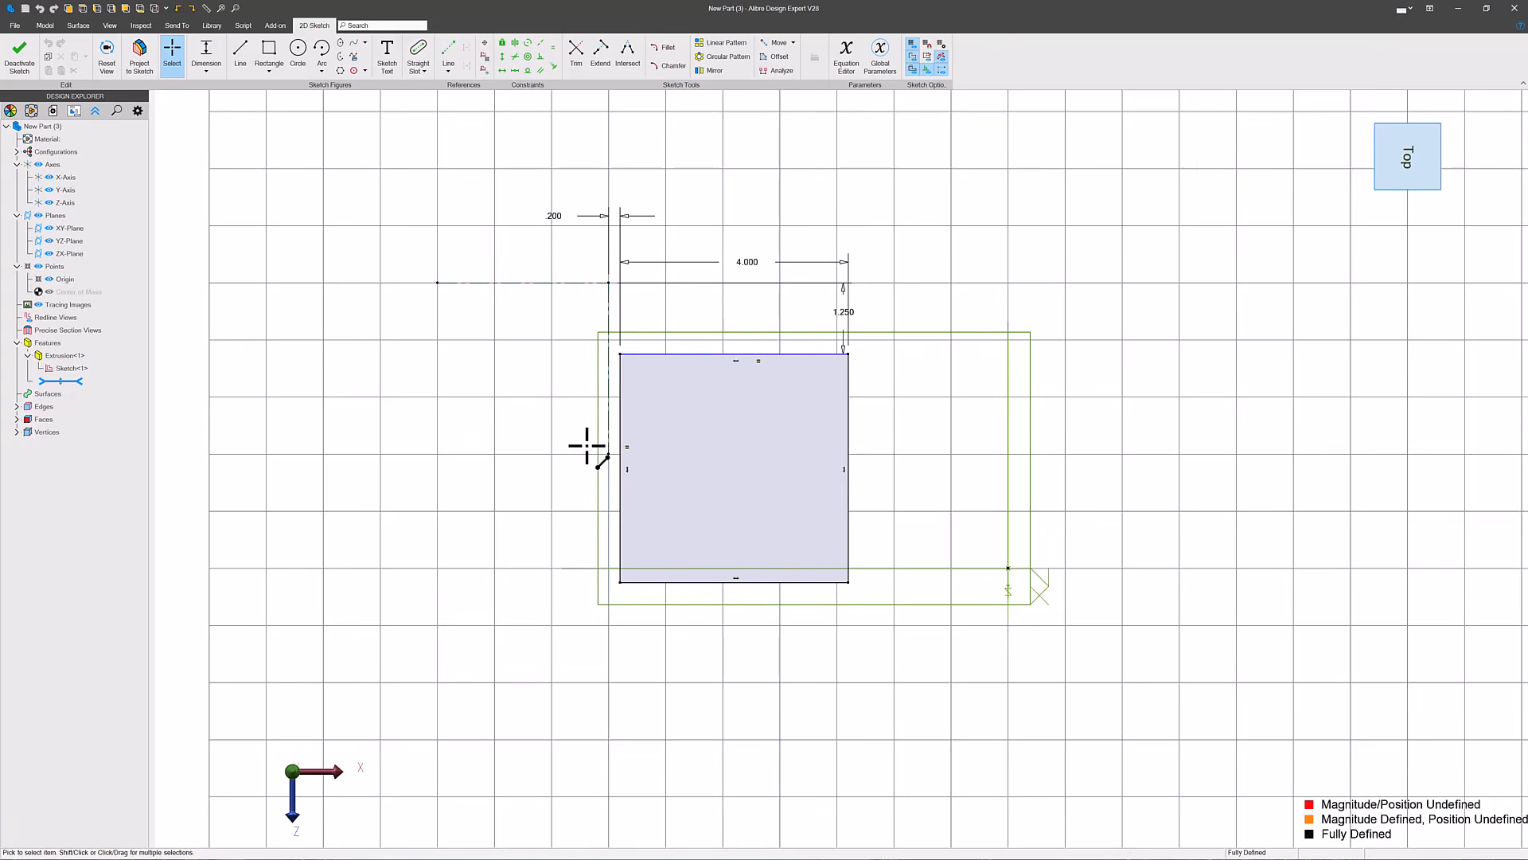
pyautogui.click(1514, 8)
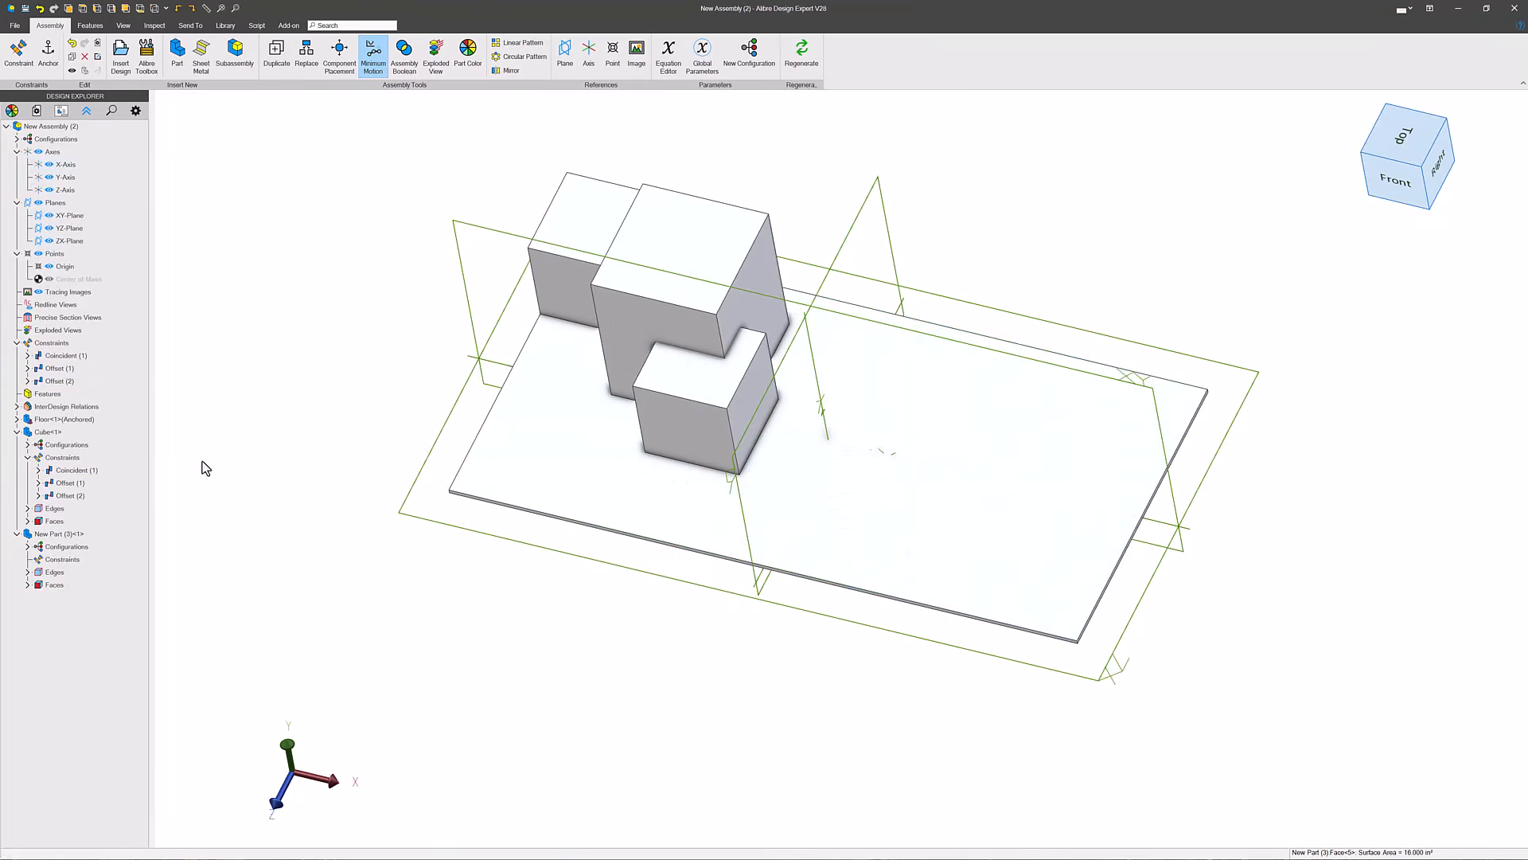
# - Edit the new part in place within the assembly and open its extrusion sketch for editing
pyautogui.rightClick(728, 309)
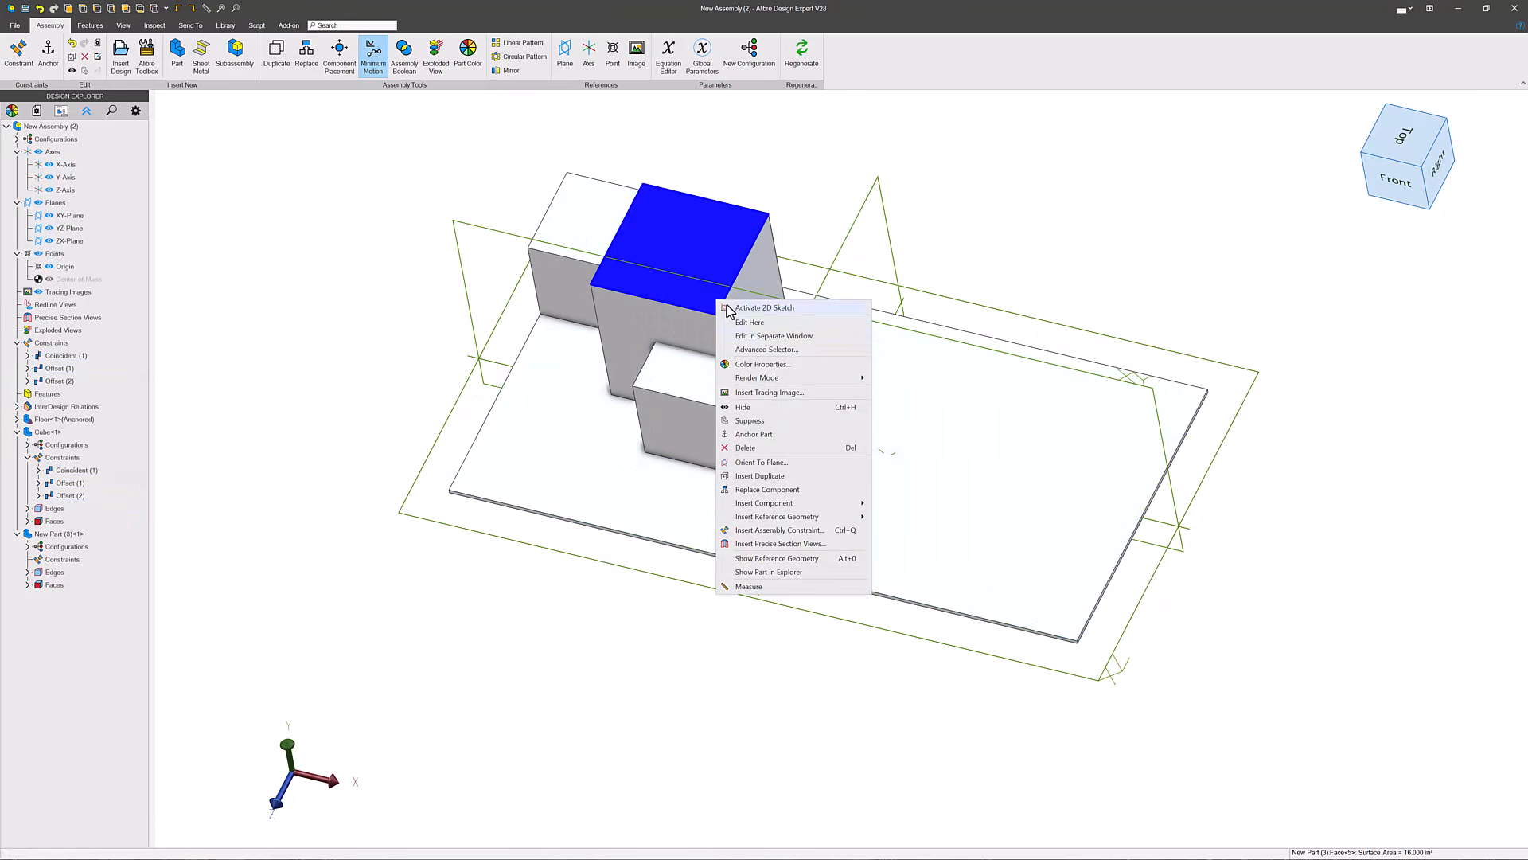
pyautogui.click(764, 322)
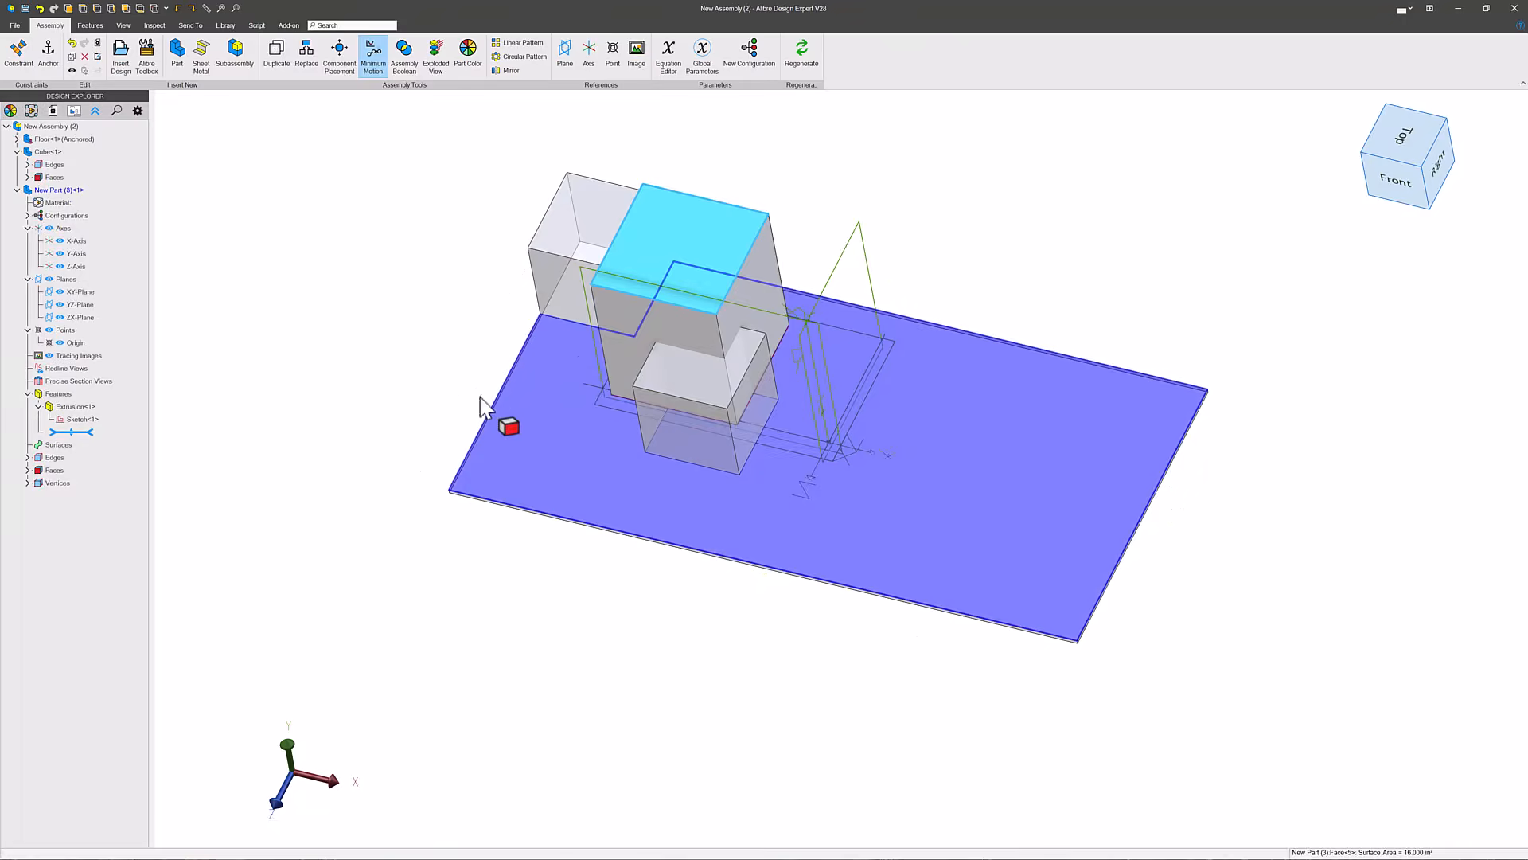
pyautogui.rightClick(78, 419)
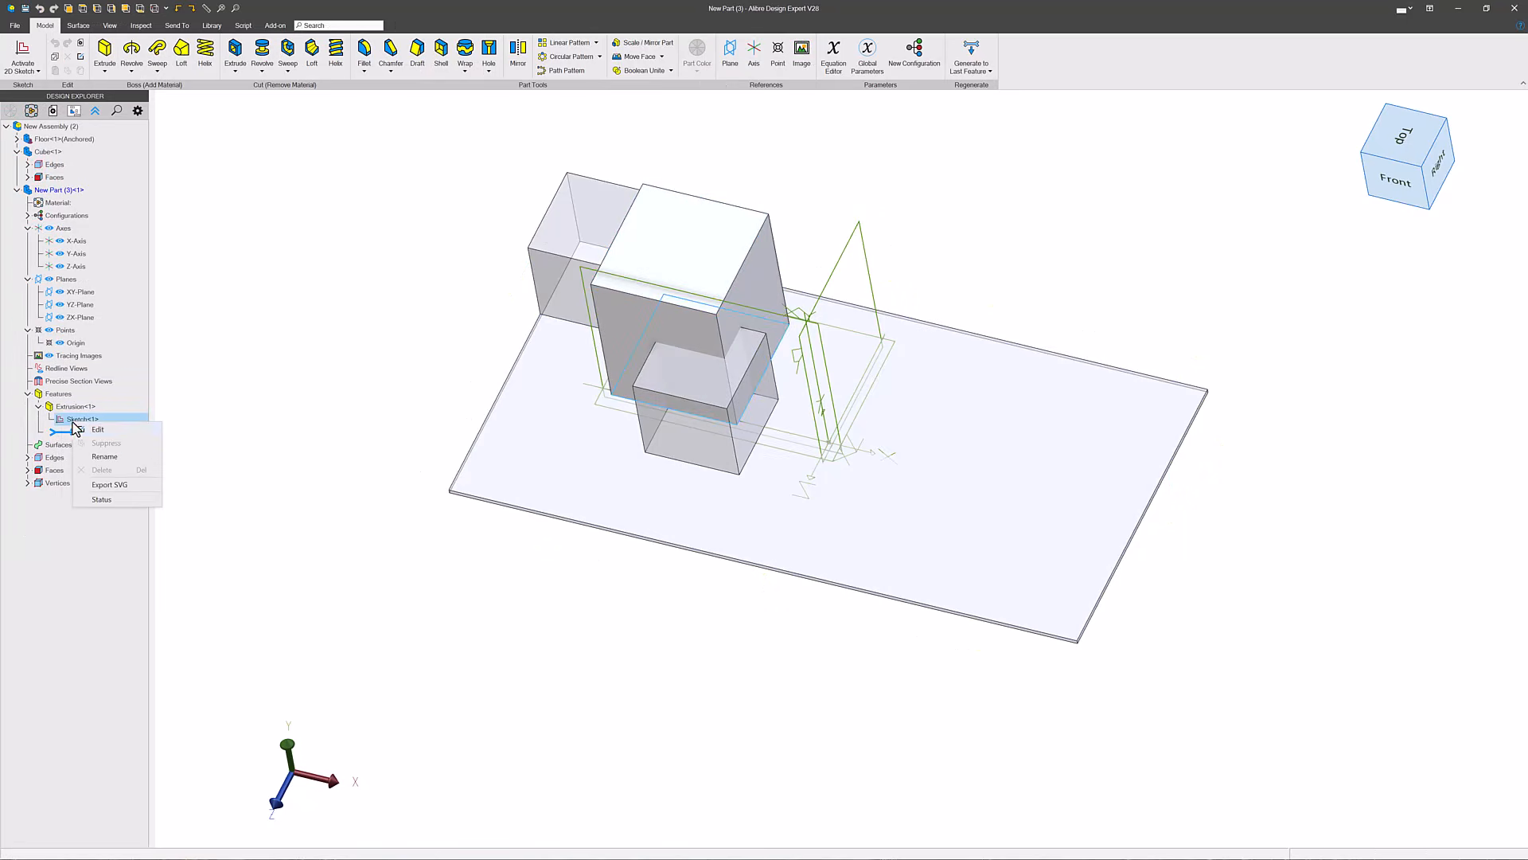
pyautogui.click(124, 435)
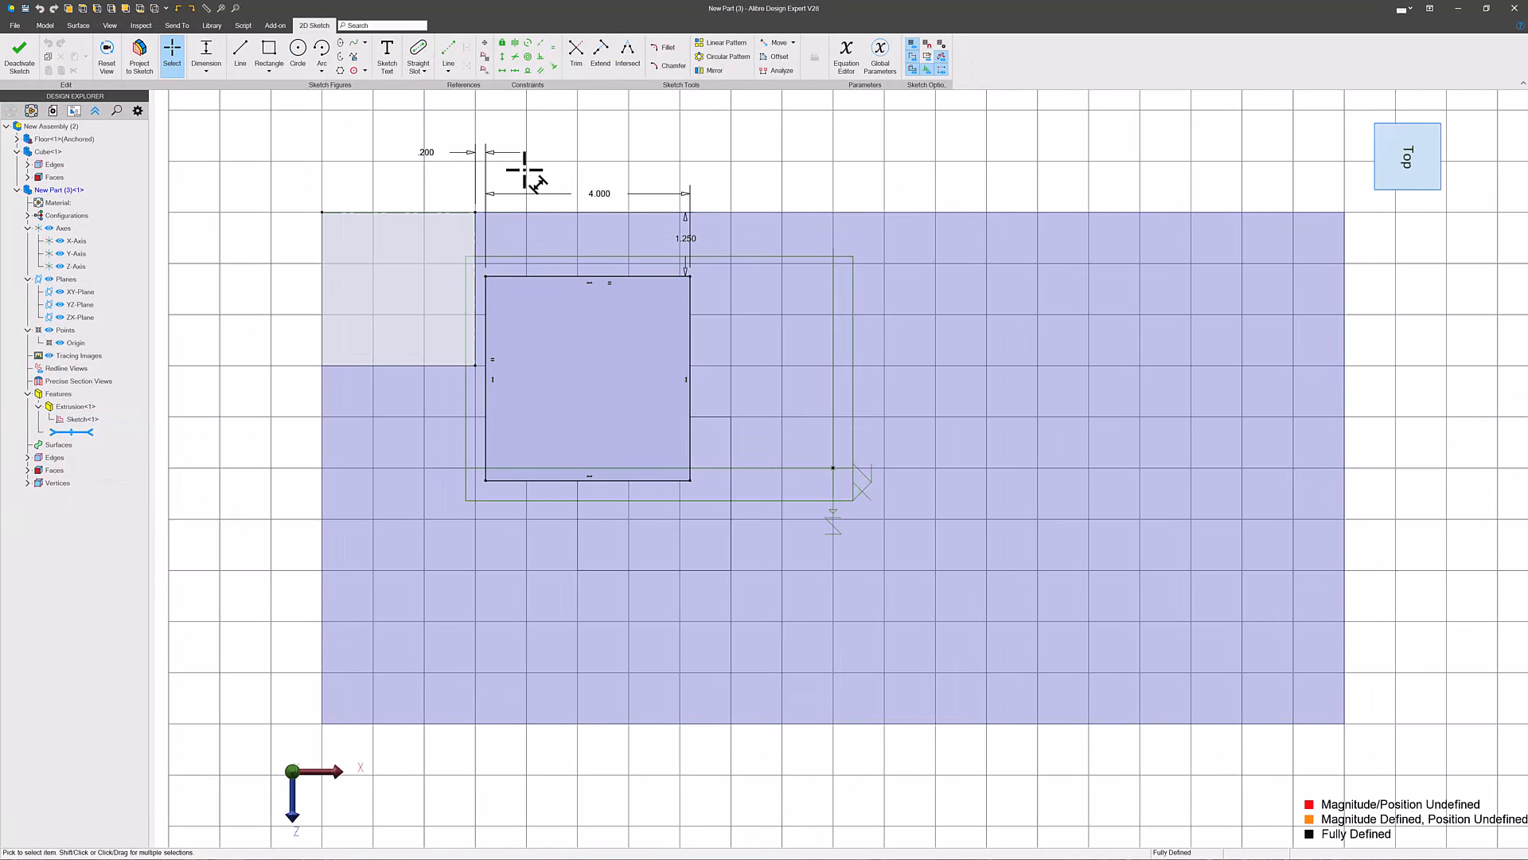
# - Set the distance between the corner block's right edge and the square's left edge to 4 in
pyautogui.doubleClick(427, 151)
pyautogui.write('4')
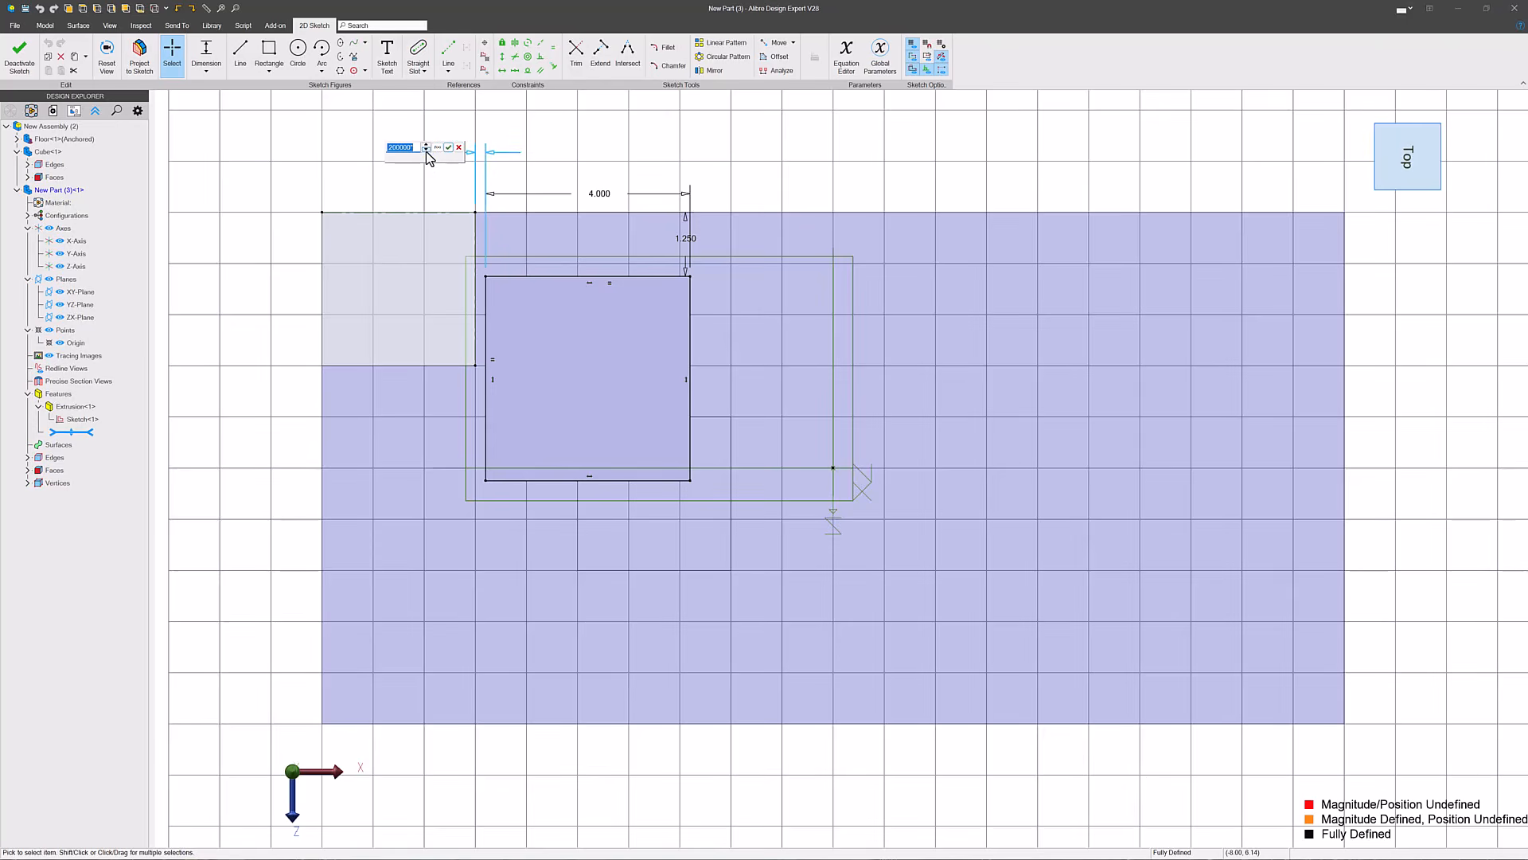
pyautogui.press('Return')
# - Set the distance between the corner block and the square to 6 in and finish the sketch
pyautogui.doubleClick(621, 151)
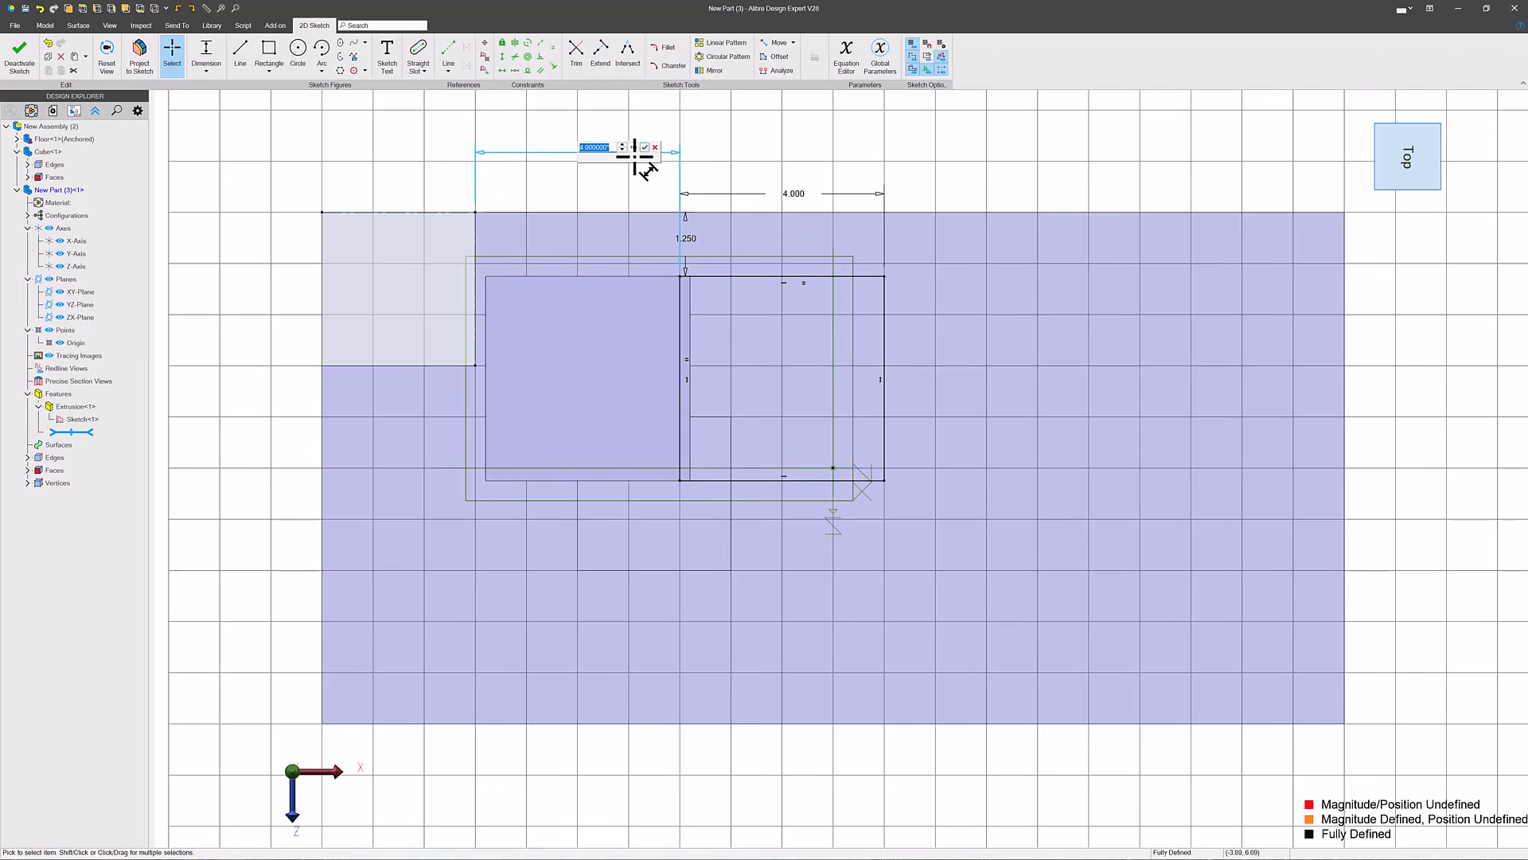
pyautogui.write('6')
pyautogui.press('Return')
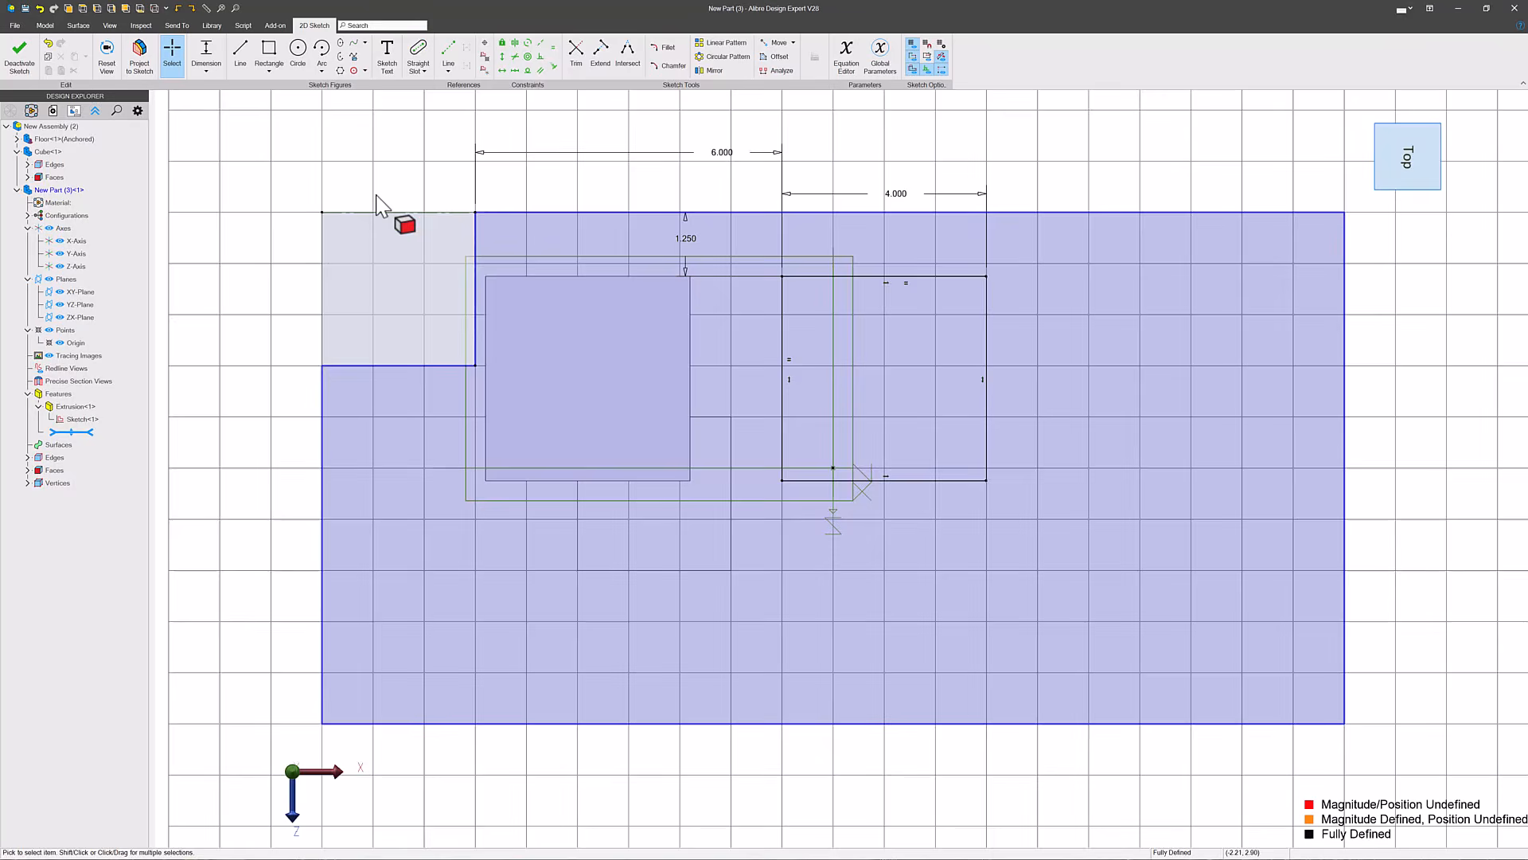
pyautogui.click(19, 58)
pyautogui.moveTo(797, 293)
pyautogui.mouseDown(button='middle')
pyautogui.moveTo(799, 137)
pyautogui.moveTo(767, 187)
pyautogui.mouseUp(button='middle')
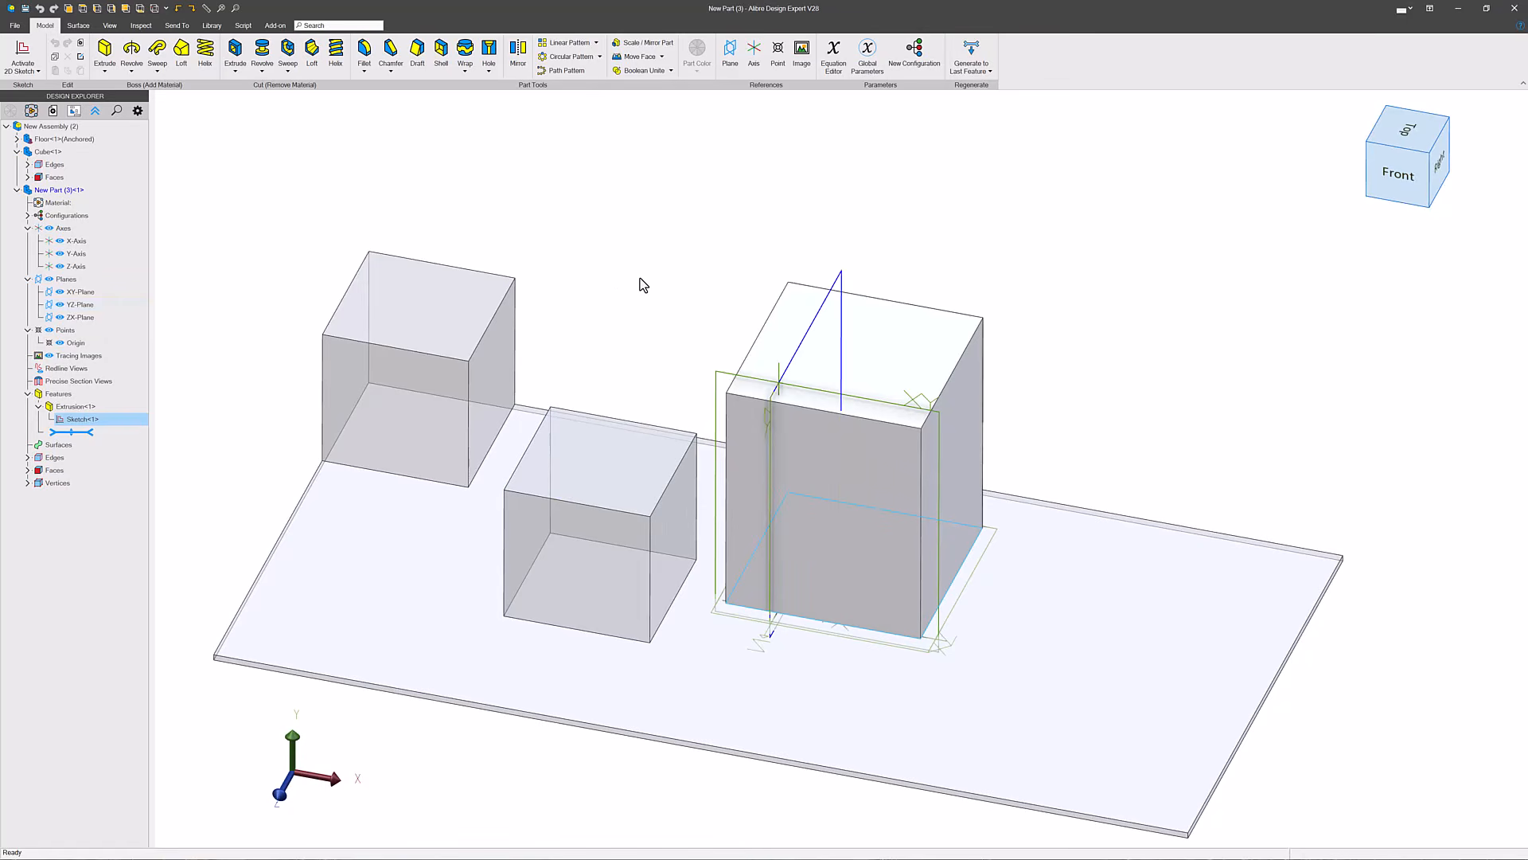
# - Examine the new part's YZ and XY reference planes relative to its extruded block
pyautogui.click(673, 326)
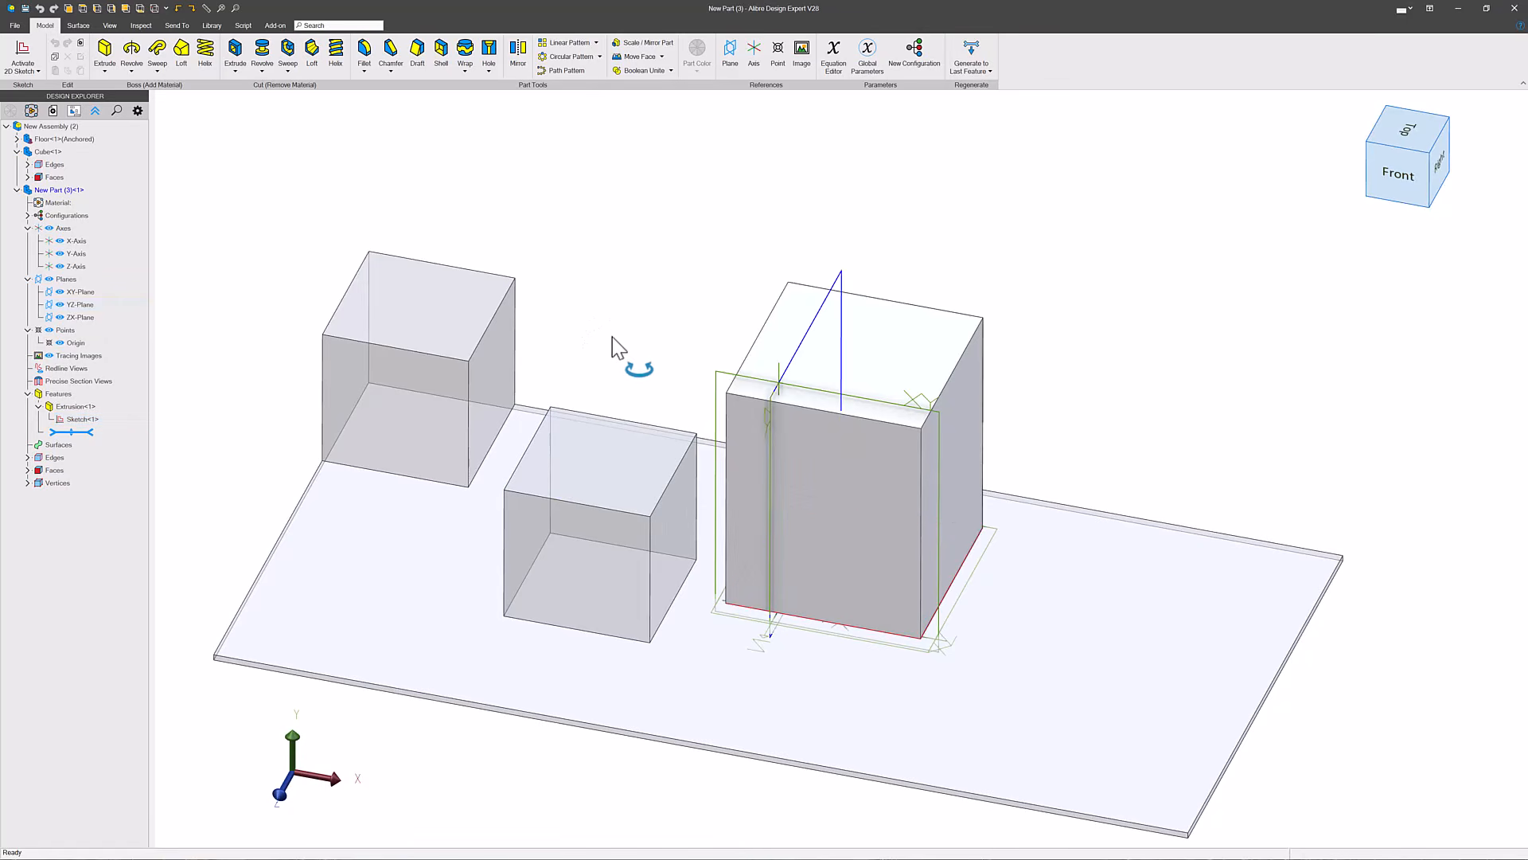
pyautogui.moveTo(613, 337); pyautogui.dragTo(644, 405, button='middle')
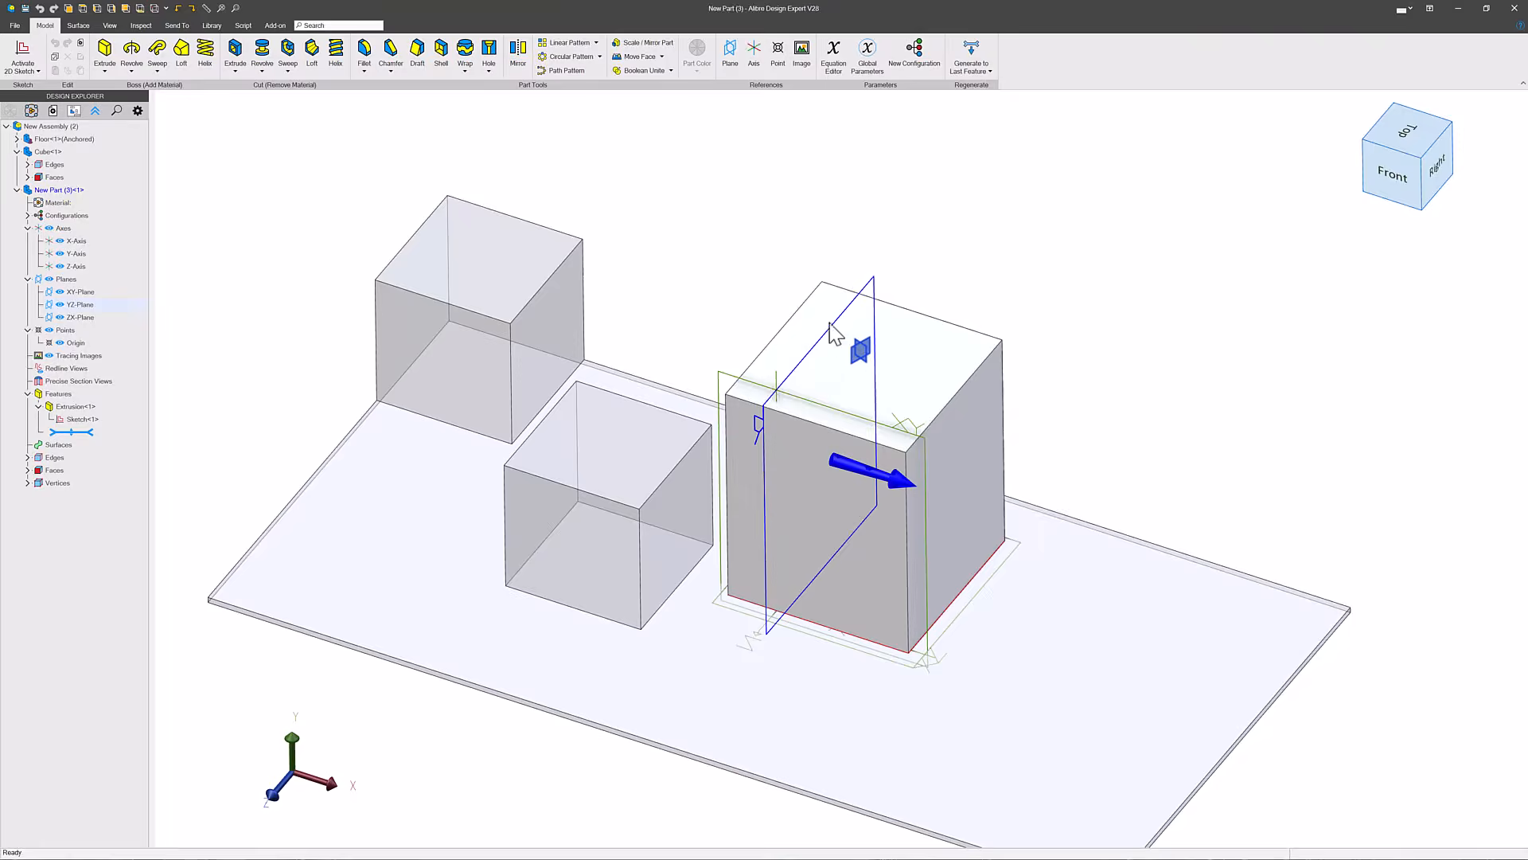
pyautogui.click(874, 332)
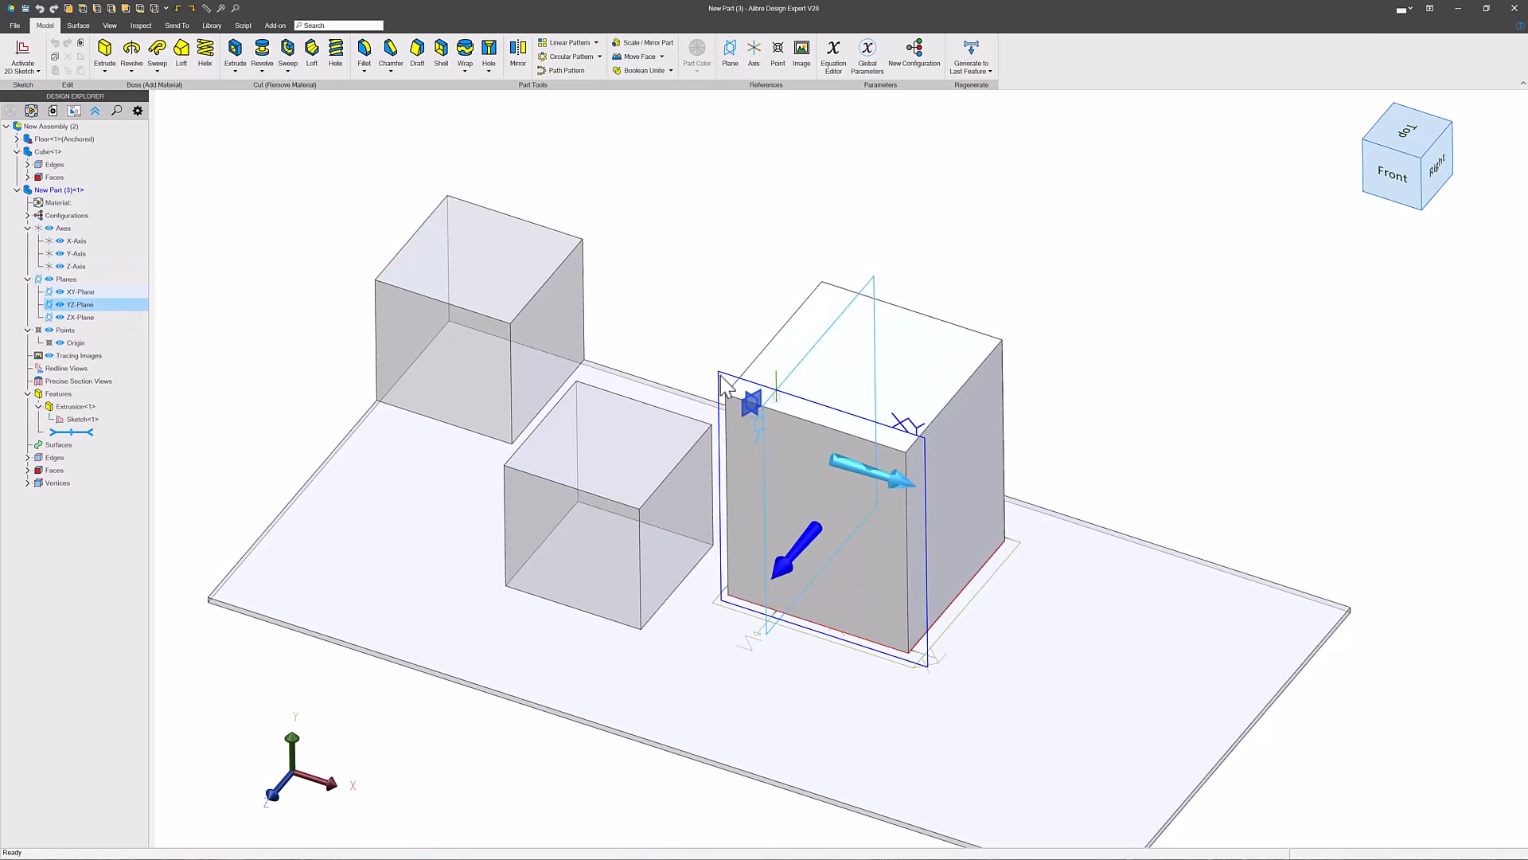
pyautogui.click(725, 387)
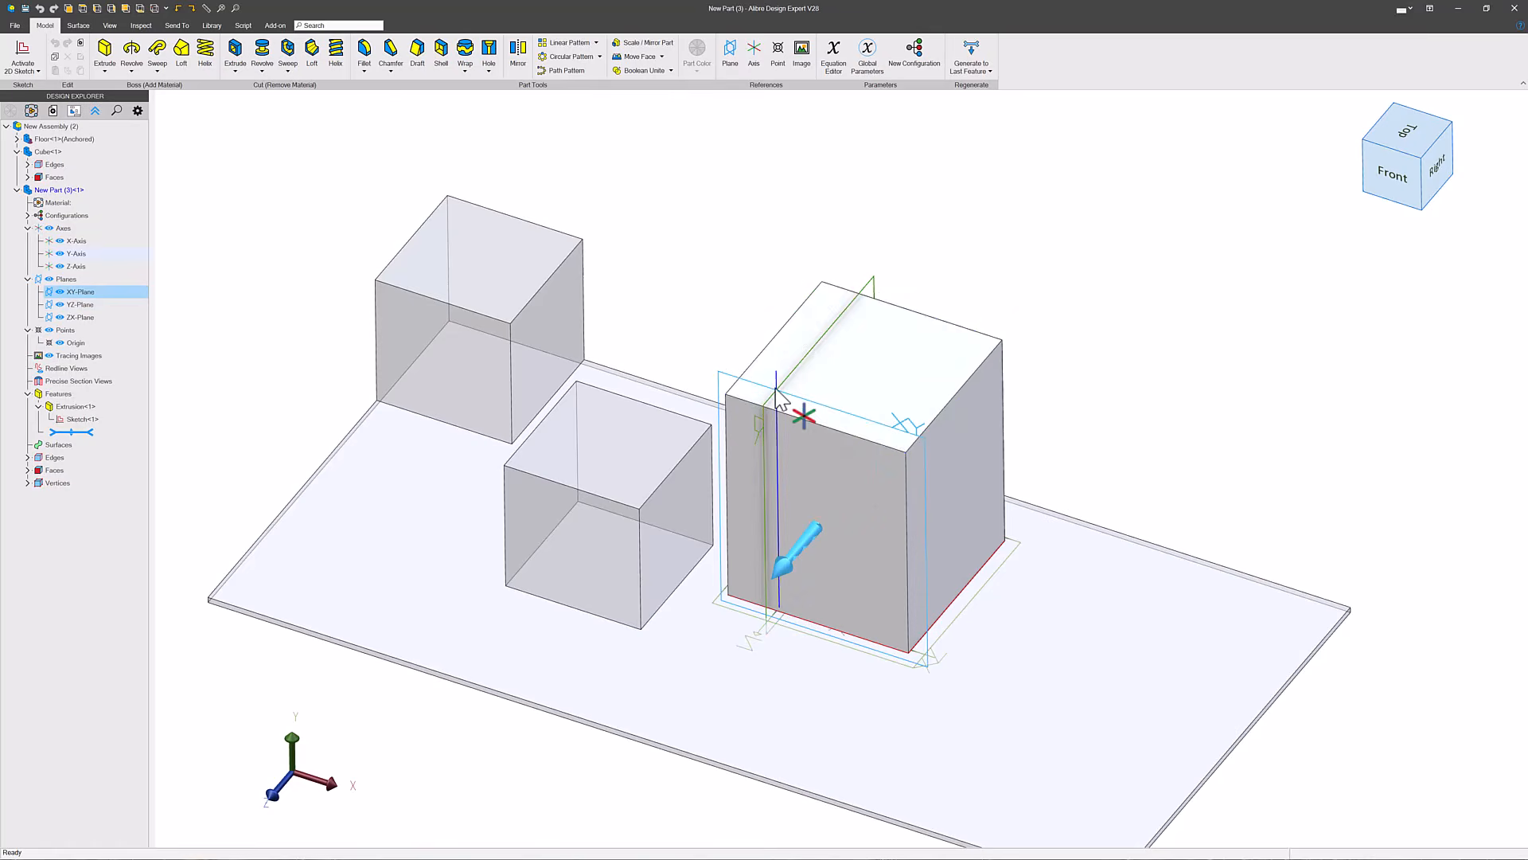
# - Reopen the new part's extrusion sketch, set the distance between the corner block and the square to 20 in, and finish the sketch
pyautogui.rightClick(77, 421)
pyautogui.click(107, 431)
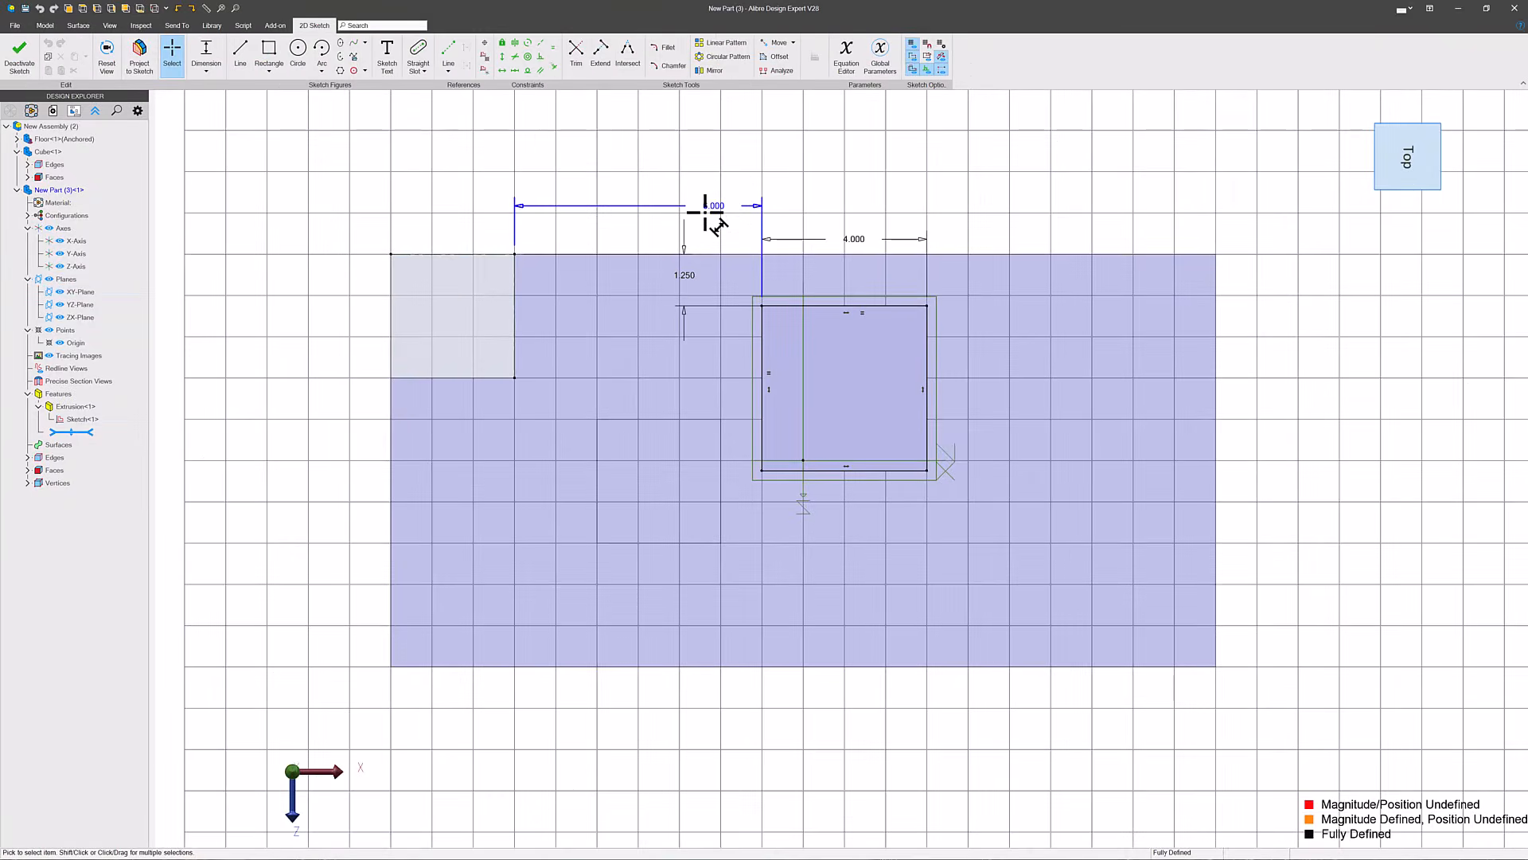
pyautogui.doubleClick(711, 210)
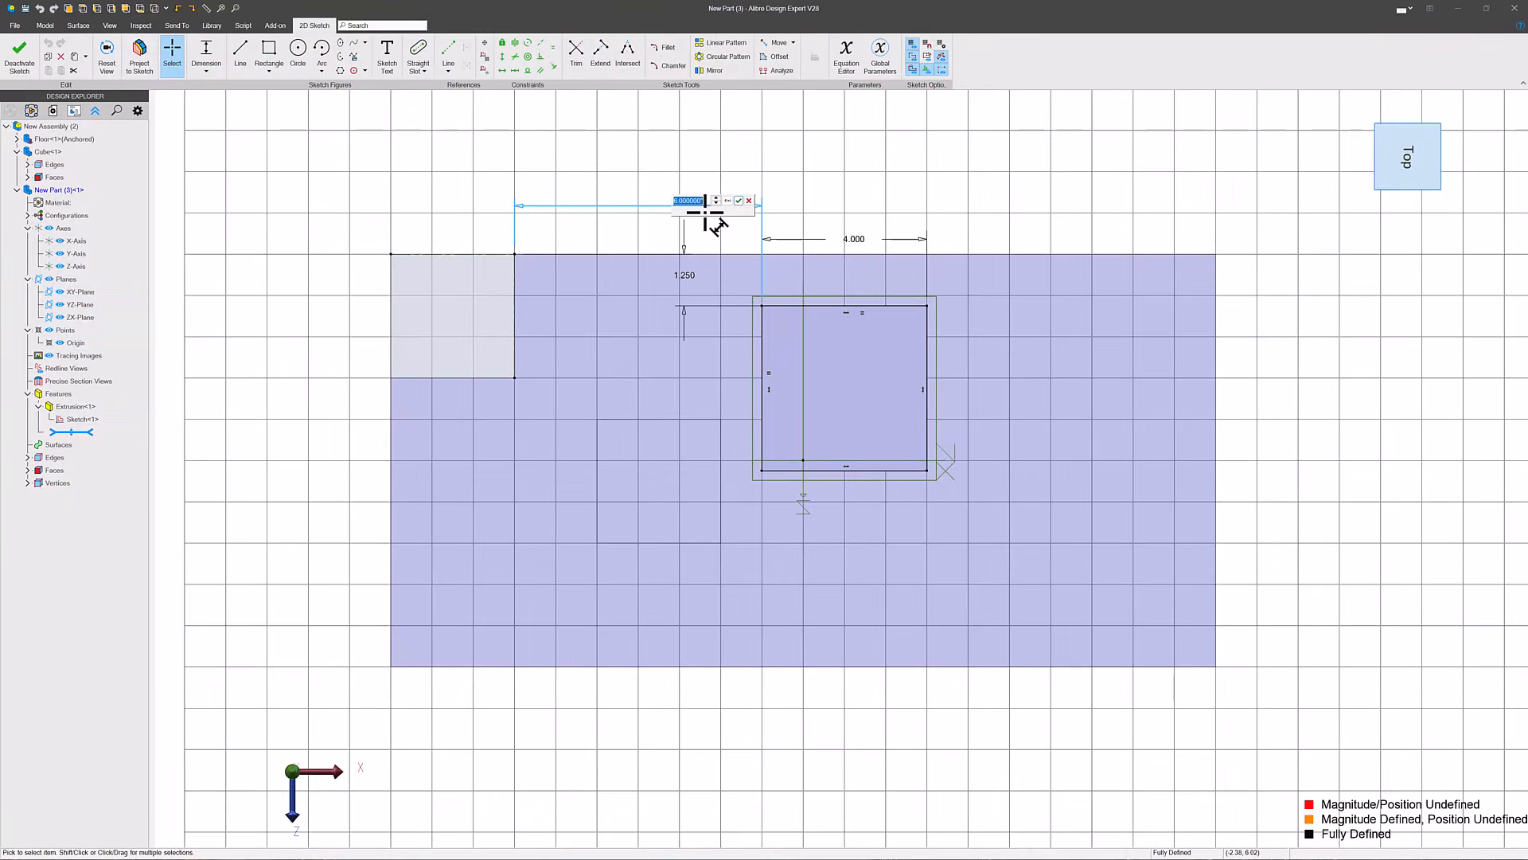
pyautogui.write('20')
pyautogui.press('Return')
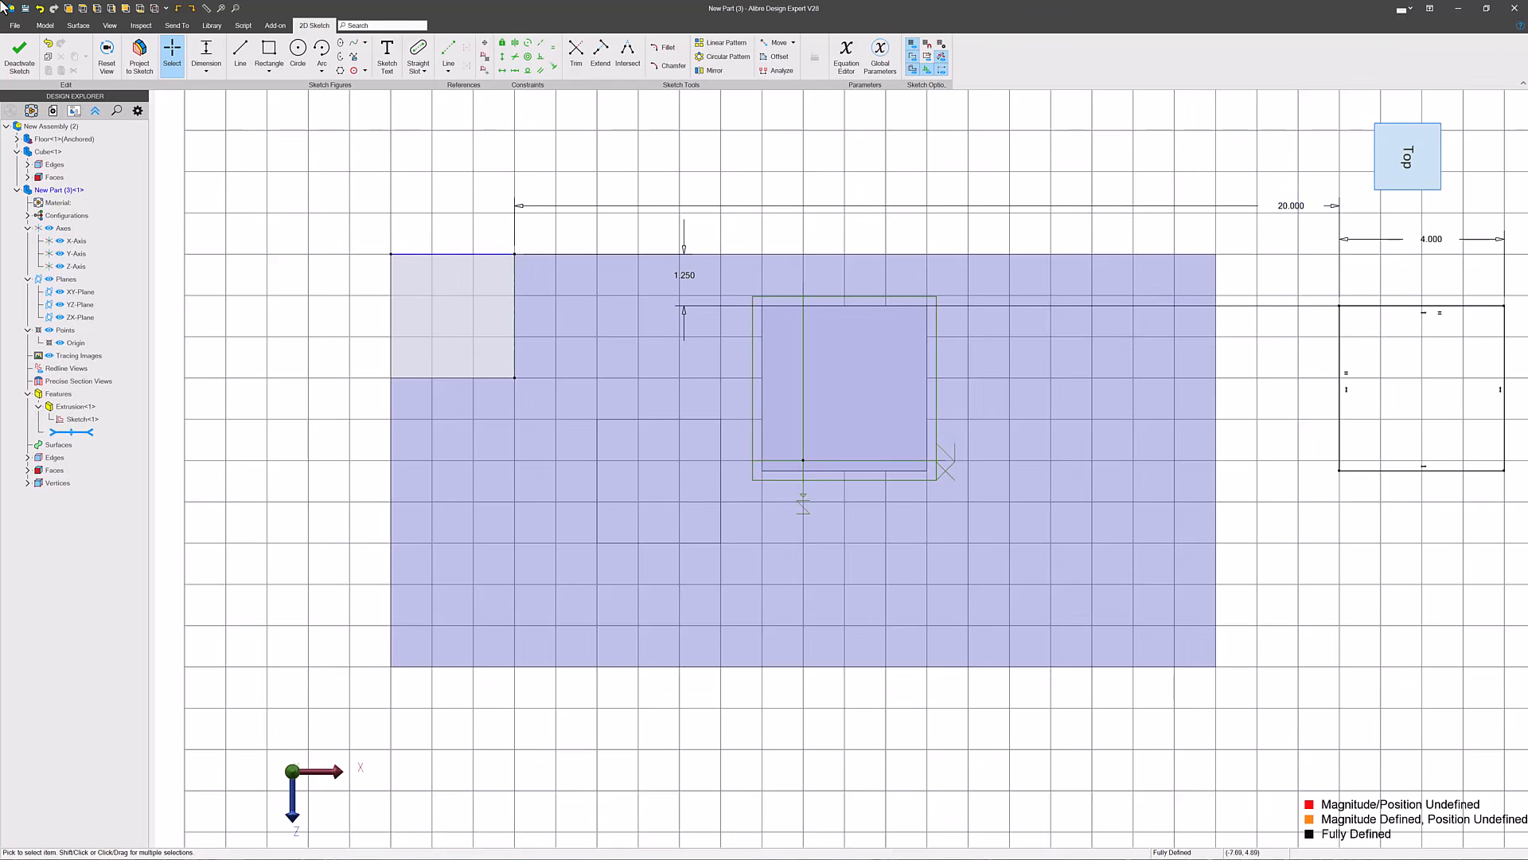
pyautogui.click(19, 54)
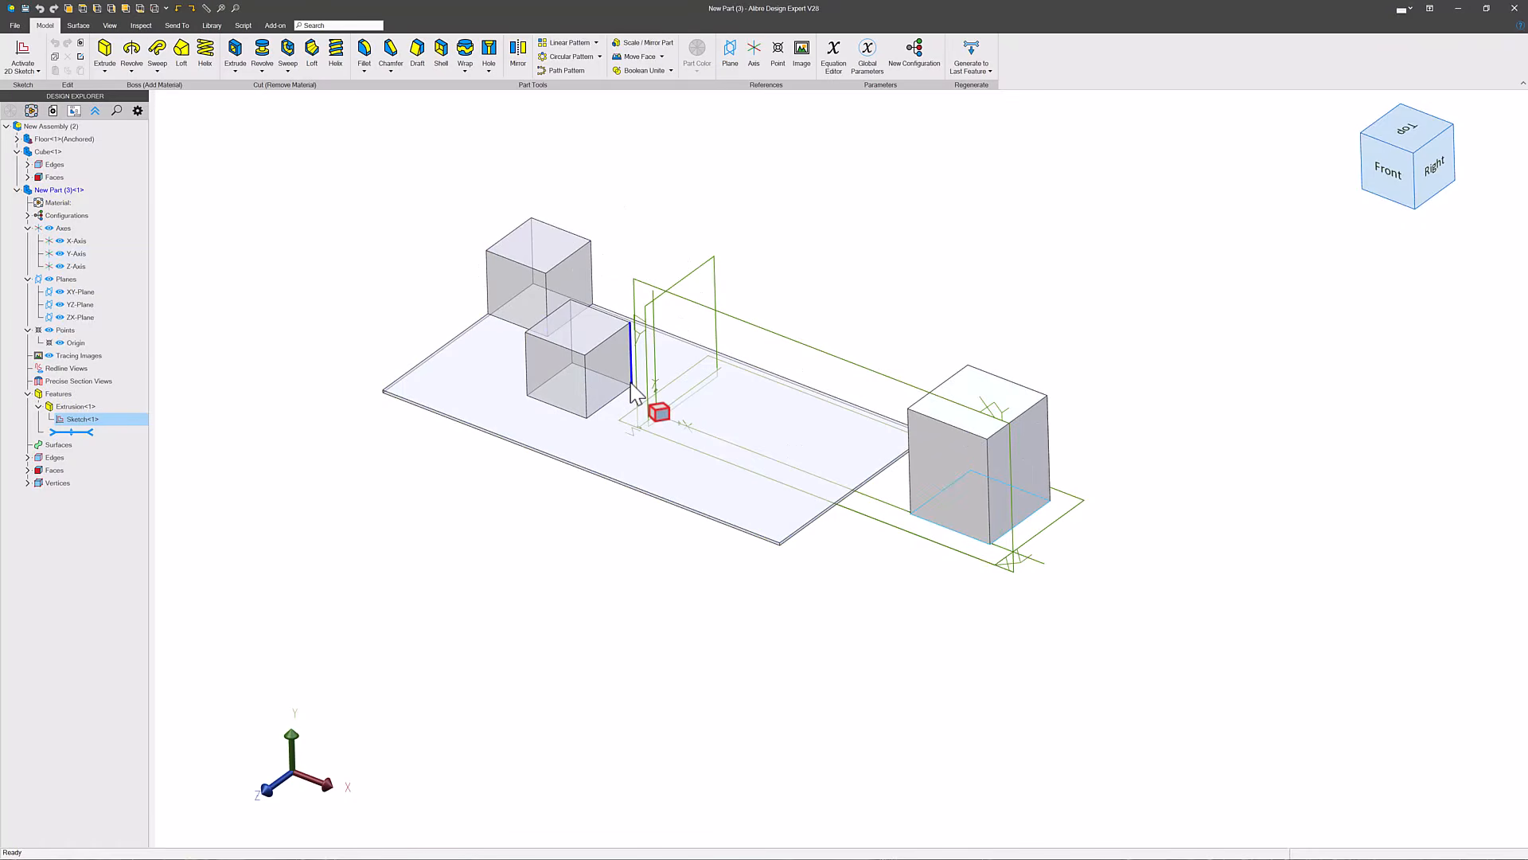
# - Return to editing the assembly, insert another new empty part, and go back to the assembly level
pyautogui.rightClick(35, 126)
pyautogui.click(70, 133)
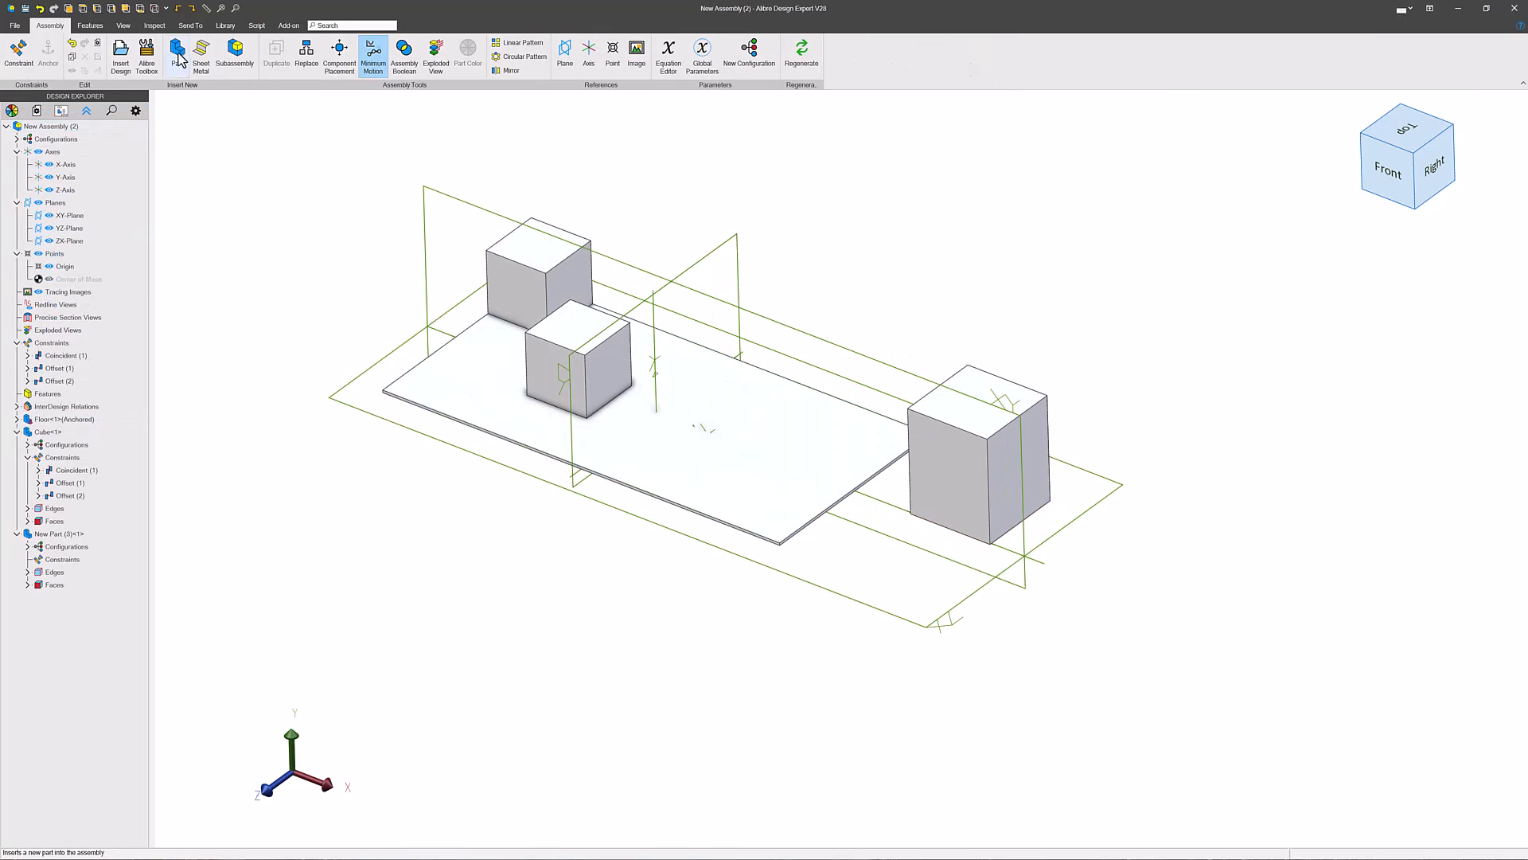
pyautogui.click(177, 56)
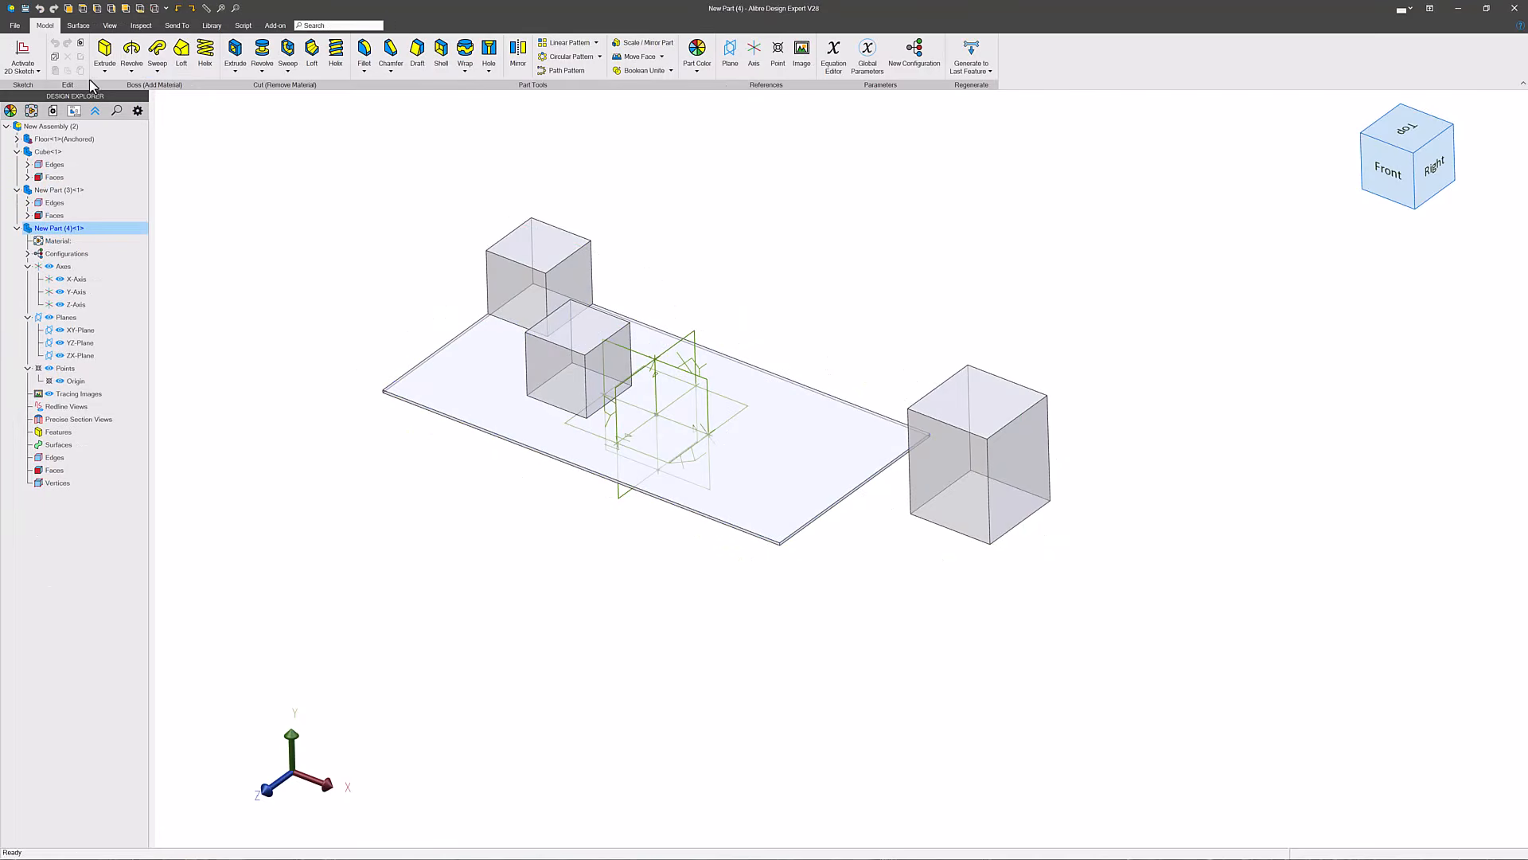
pyautogui.doubleClick(49, 126)
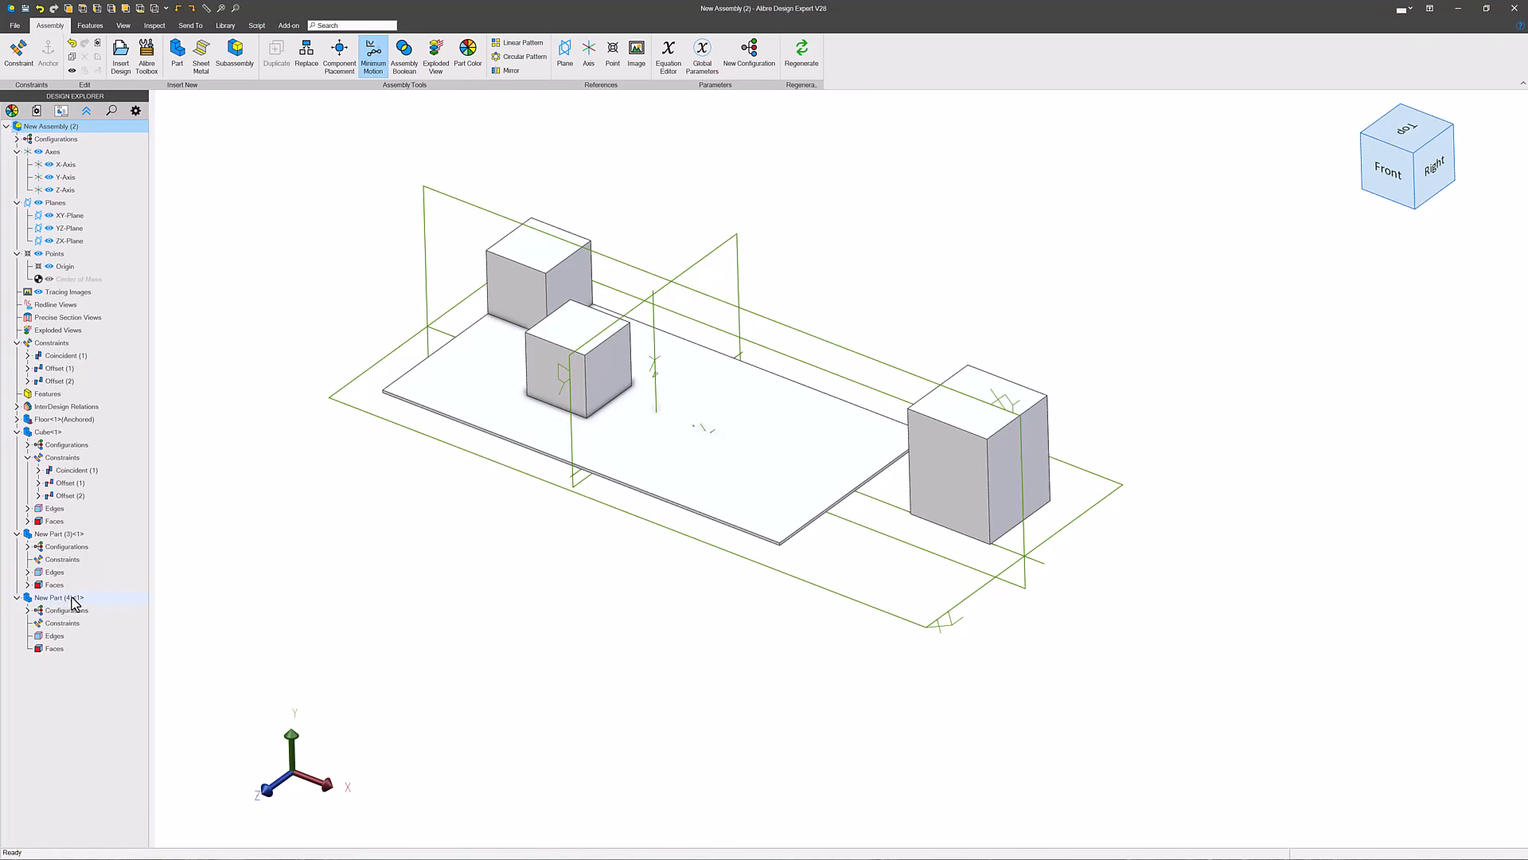
# - Show the reference geometry of the newly inserted empty part in the assembly
pyautogui.click(73, 599)
pyautogui.rightClick(73, 598)
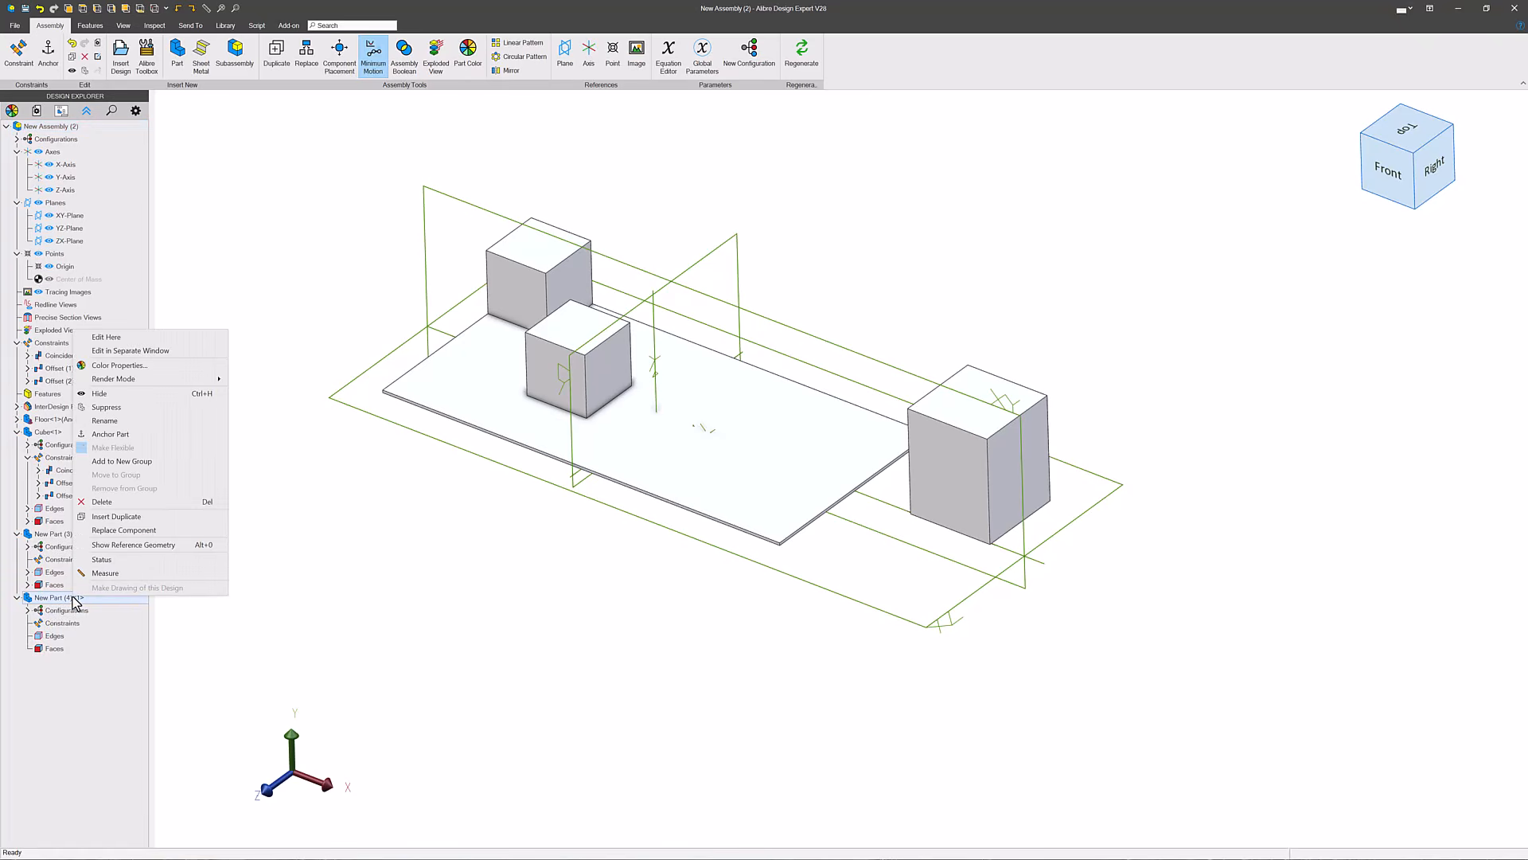
pyautogui.click(113, 544)
pyautogui.click(459, 582)
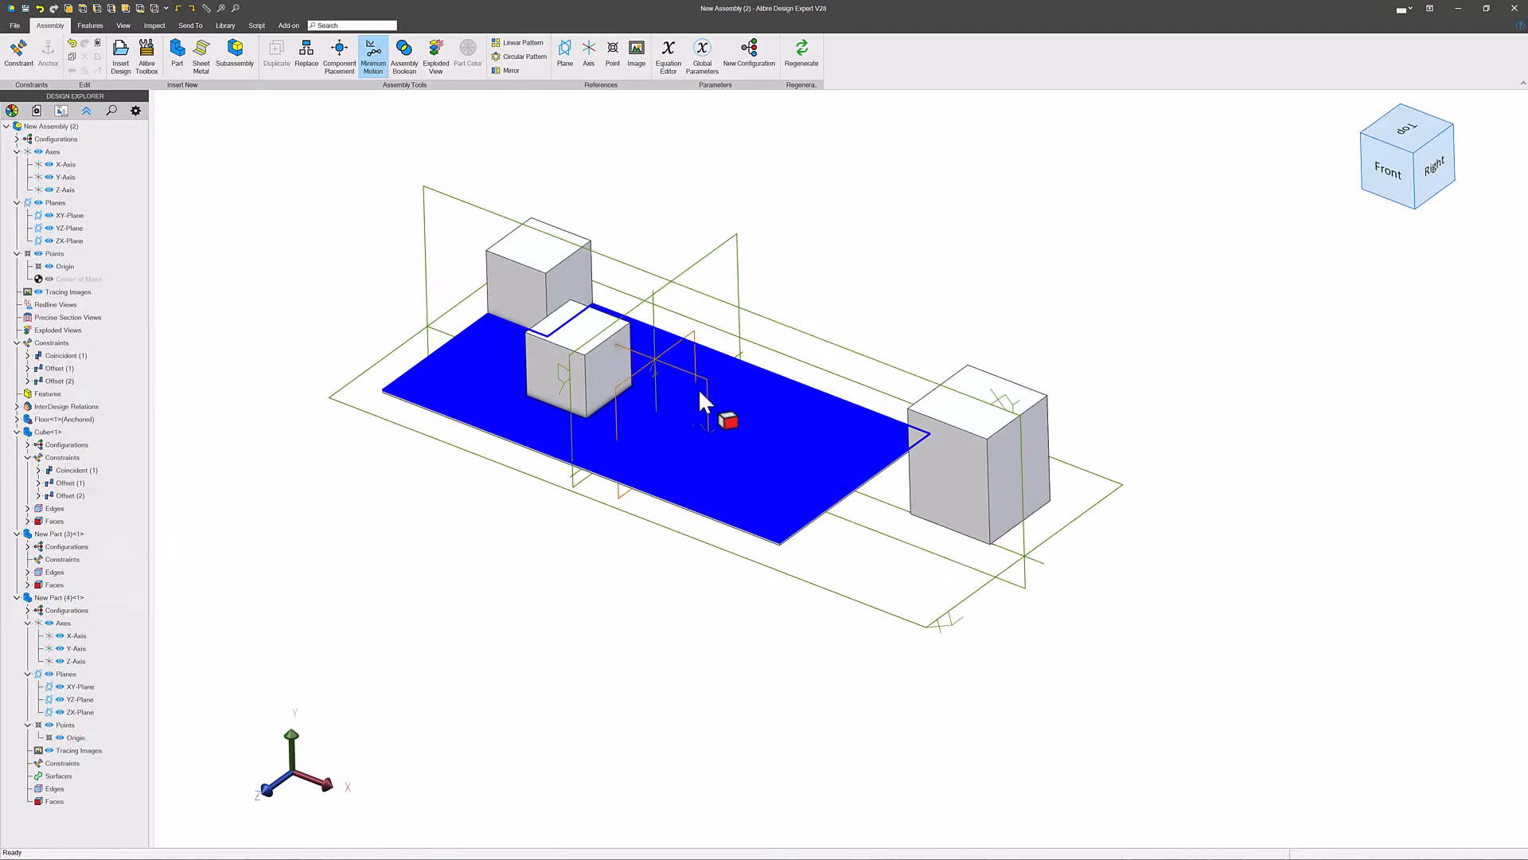
# - Add an offset constraint between the empty part's YZ-Plane and the assembly's YZ-Plane
pyautogui.click(678, 344)
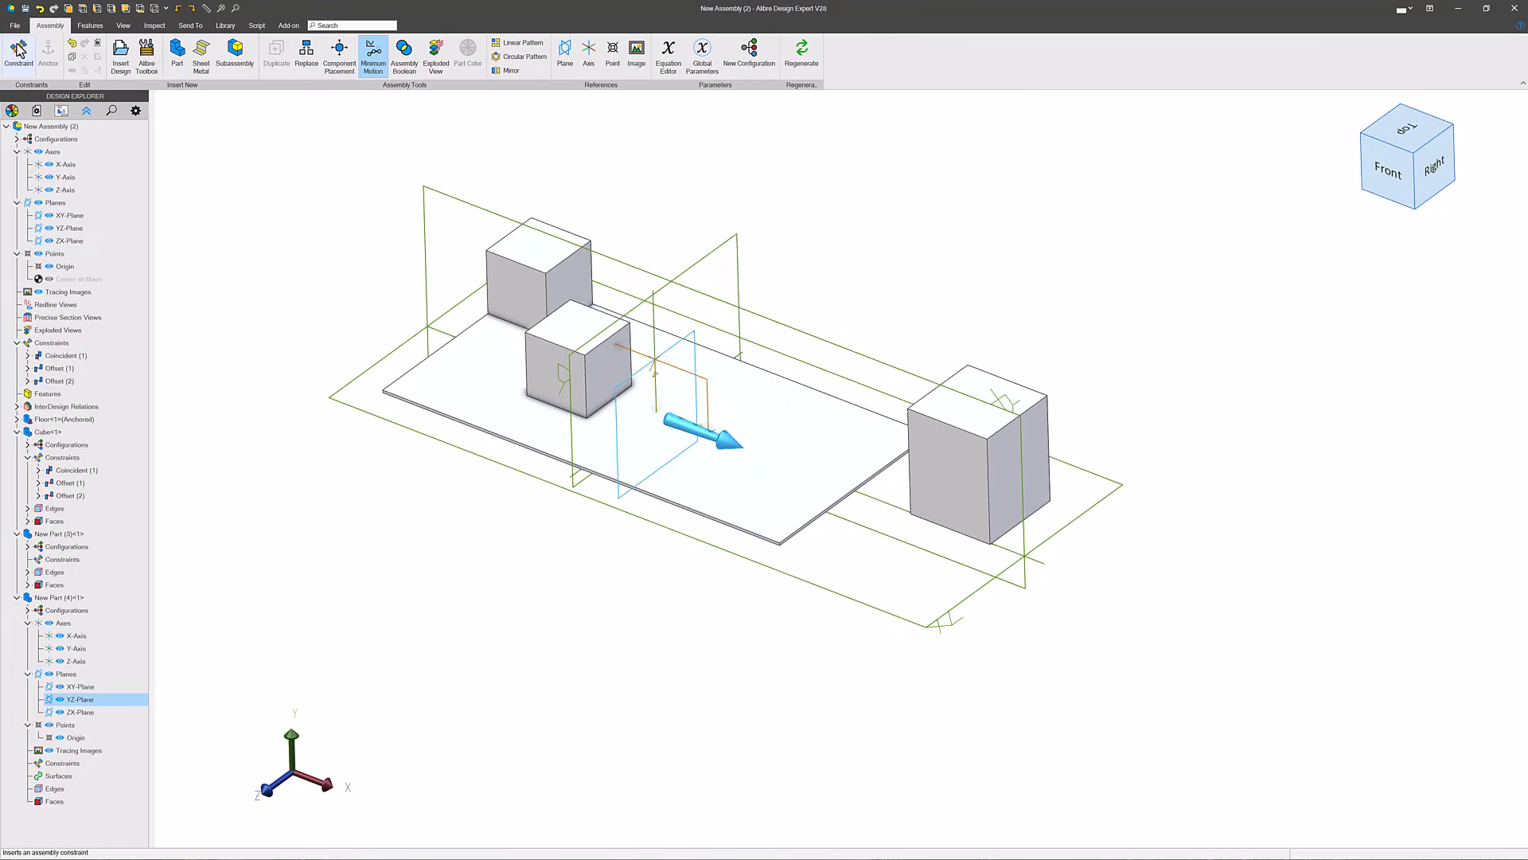
pyautogui.click(18, 49)
pyautogui.click(706, 263)
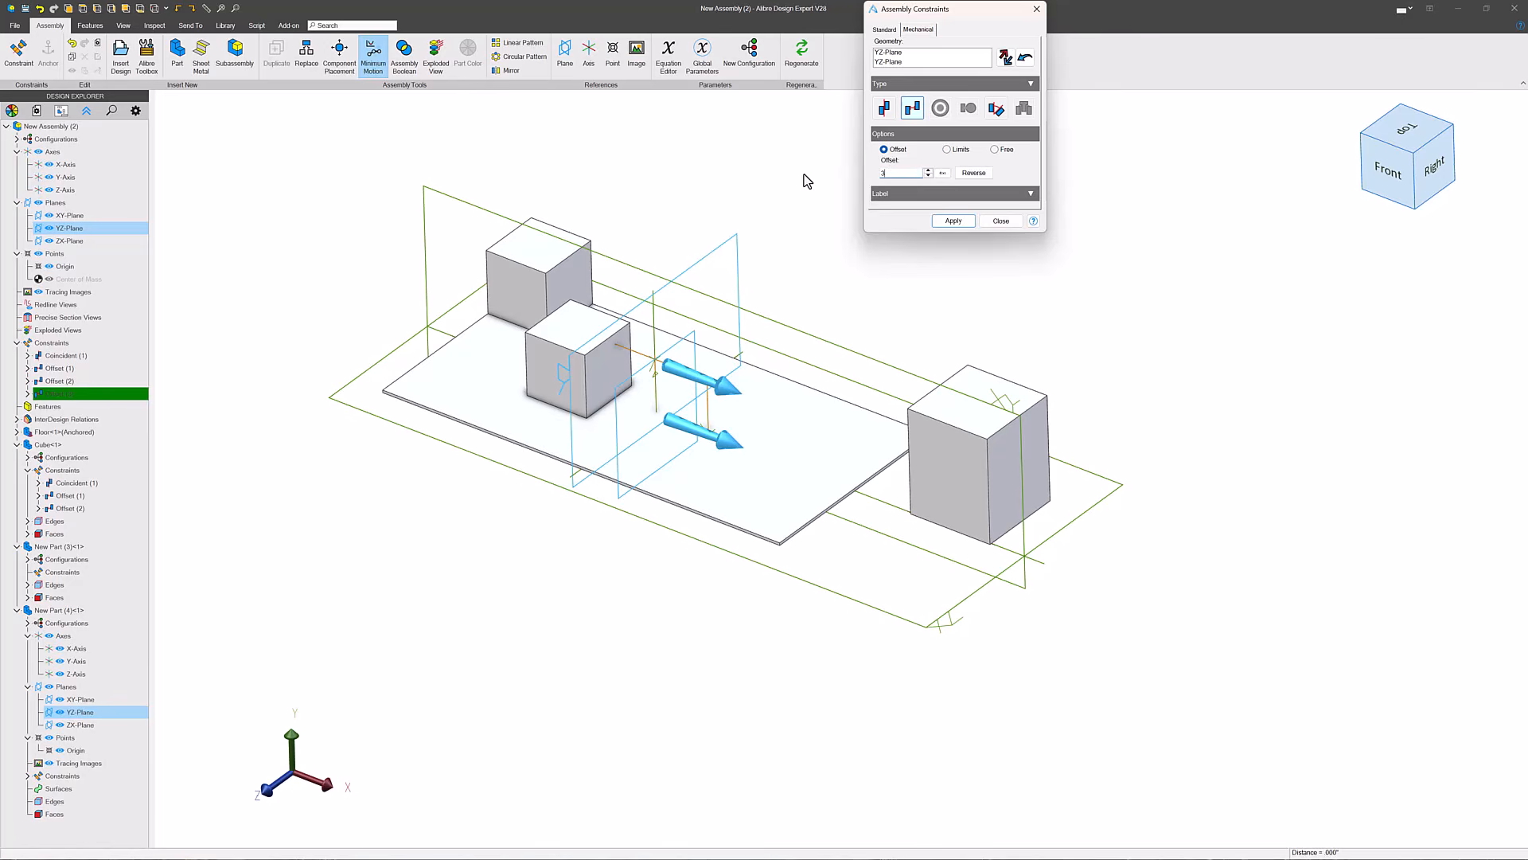
pyautogui.press('Return')
# - Add an offset constraint between the empty part's XY-Plane and the assembly's XY-Plane, and finish constraining
pyautogui.moveTo(529, 395); pyautogui.dragTo(597, 420, button='middle')
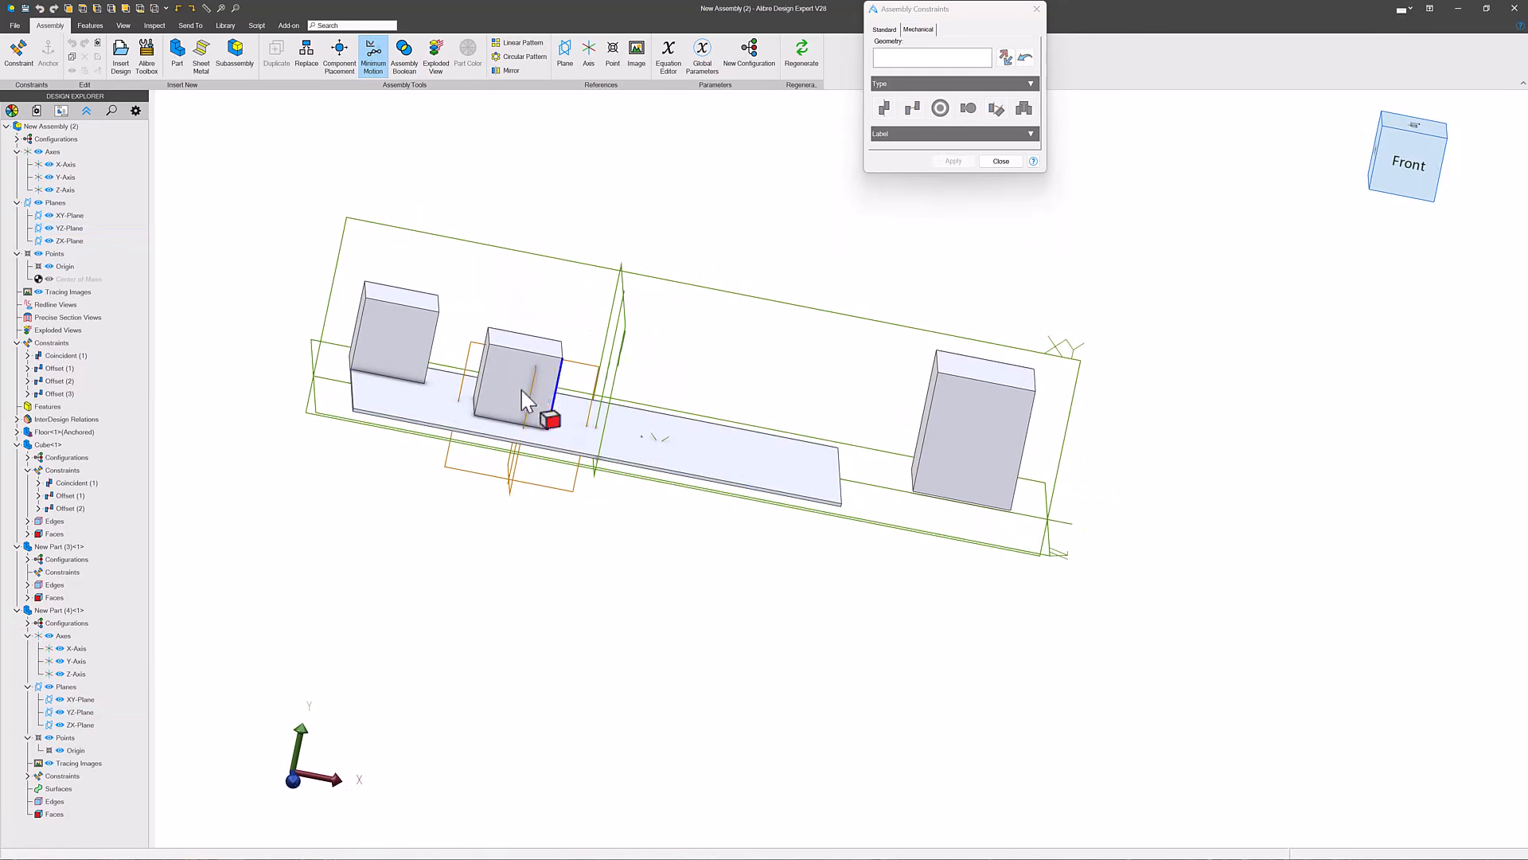
pyautogui.click(585, 376)
pyautogui.click(605, 275)
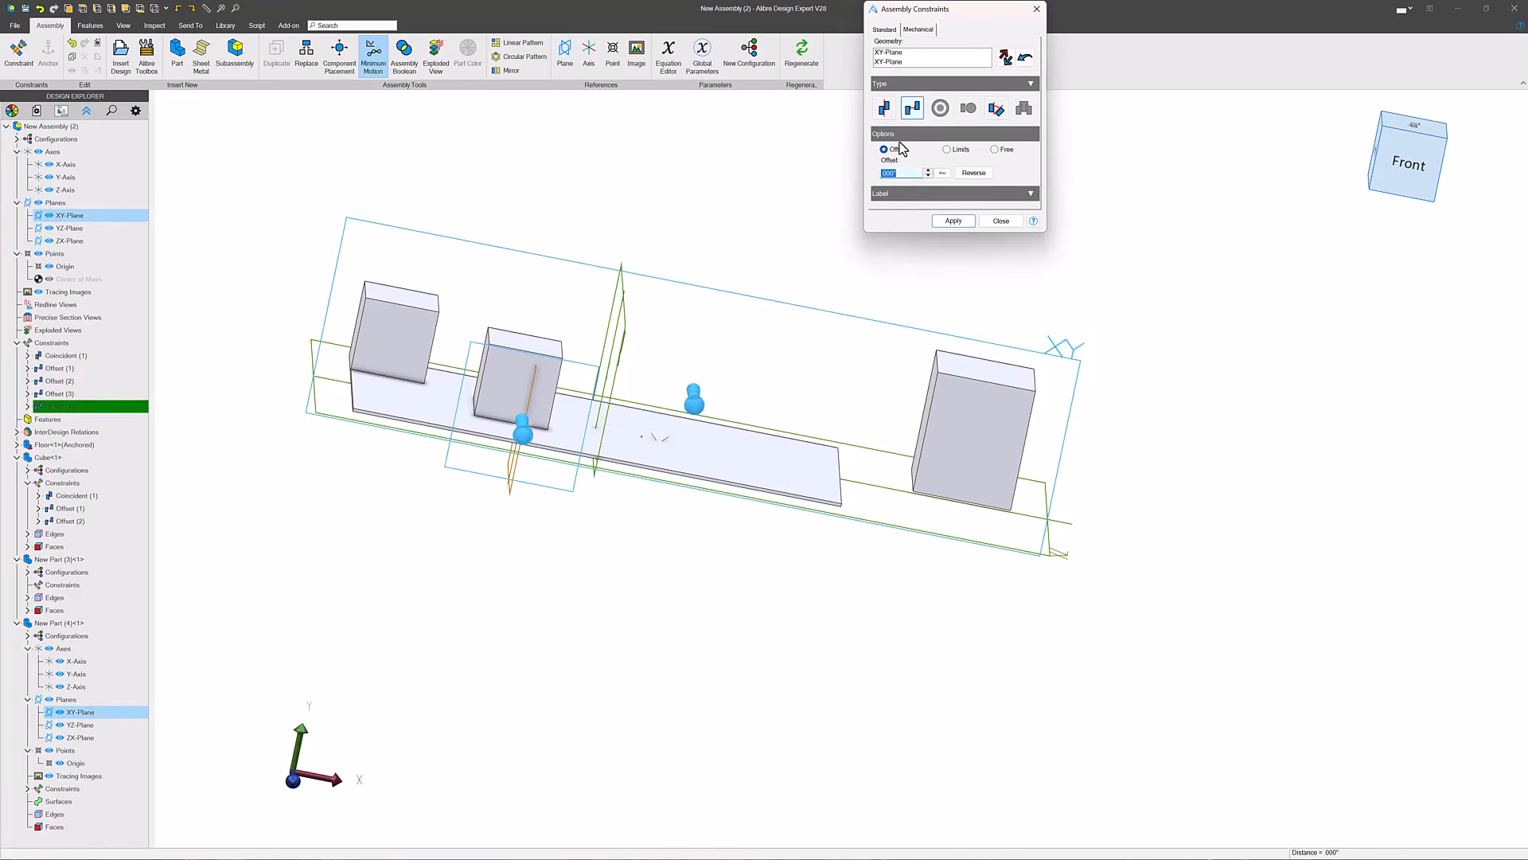
pyautogui.press('Return')
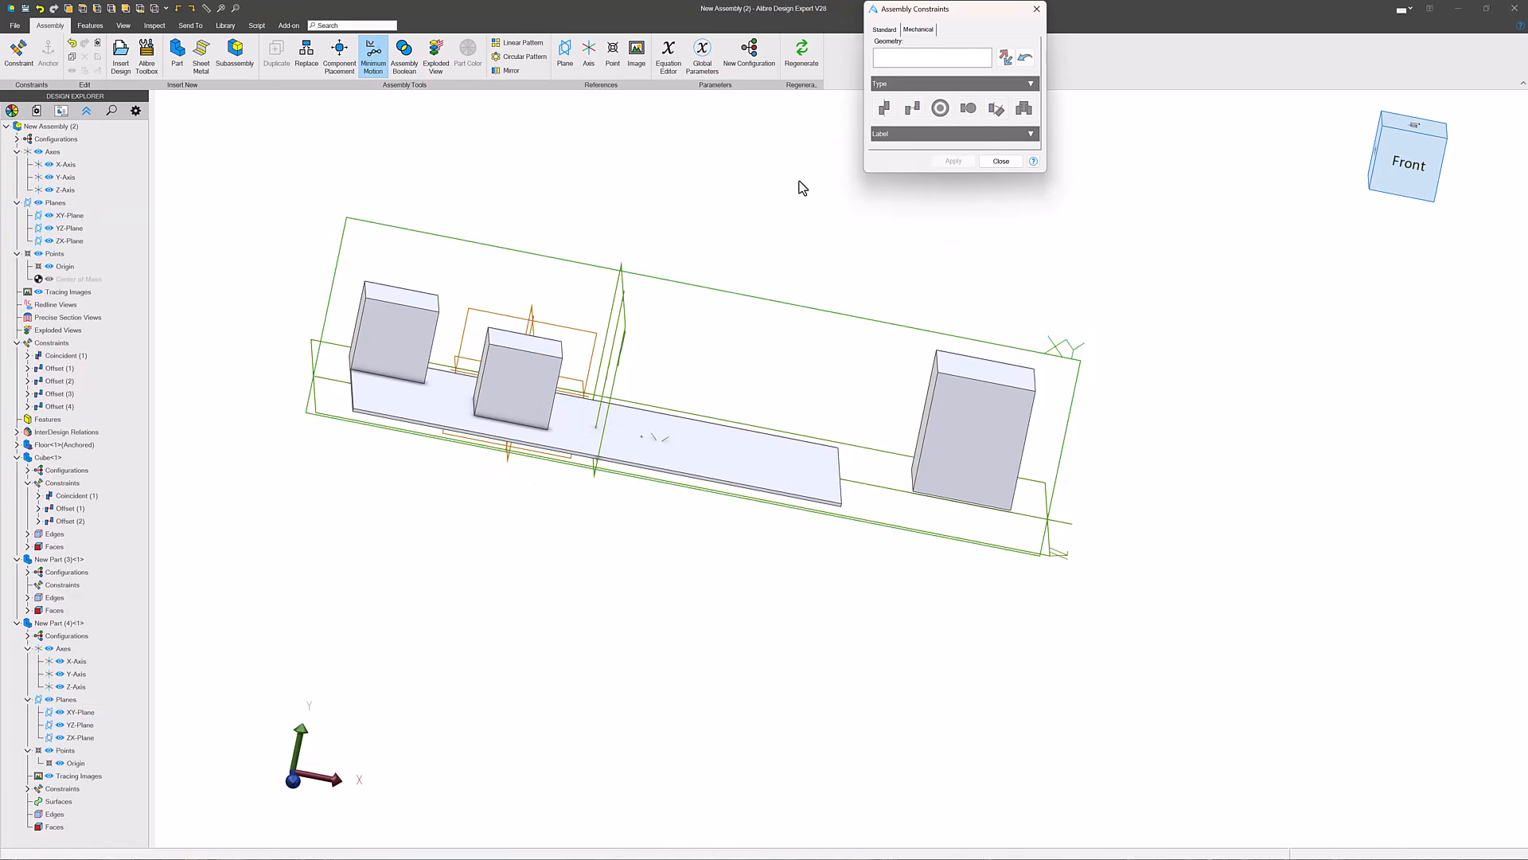
pyautogui.moveTo(467, 392); pyautogui.dragTo(555, 334, button='middle')
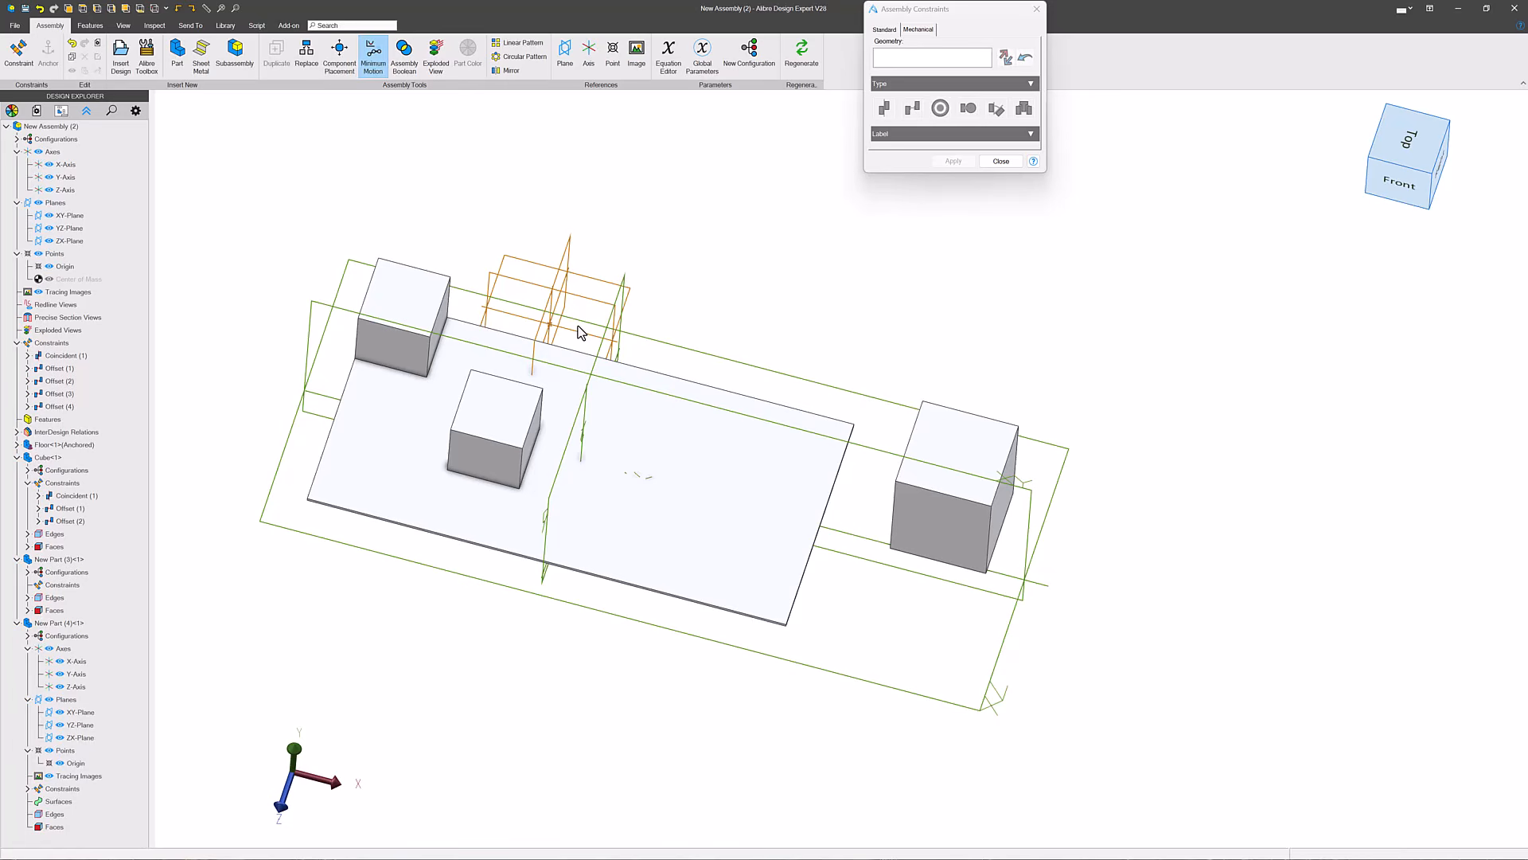
pyautogui.press('Escape')
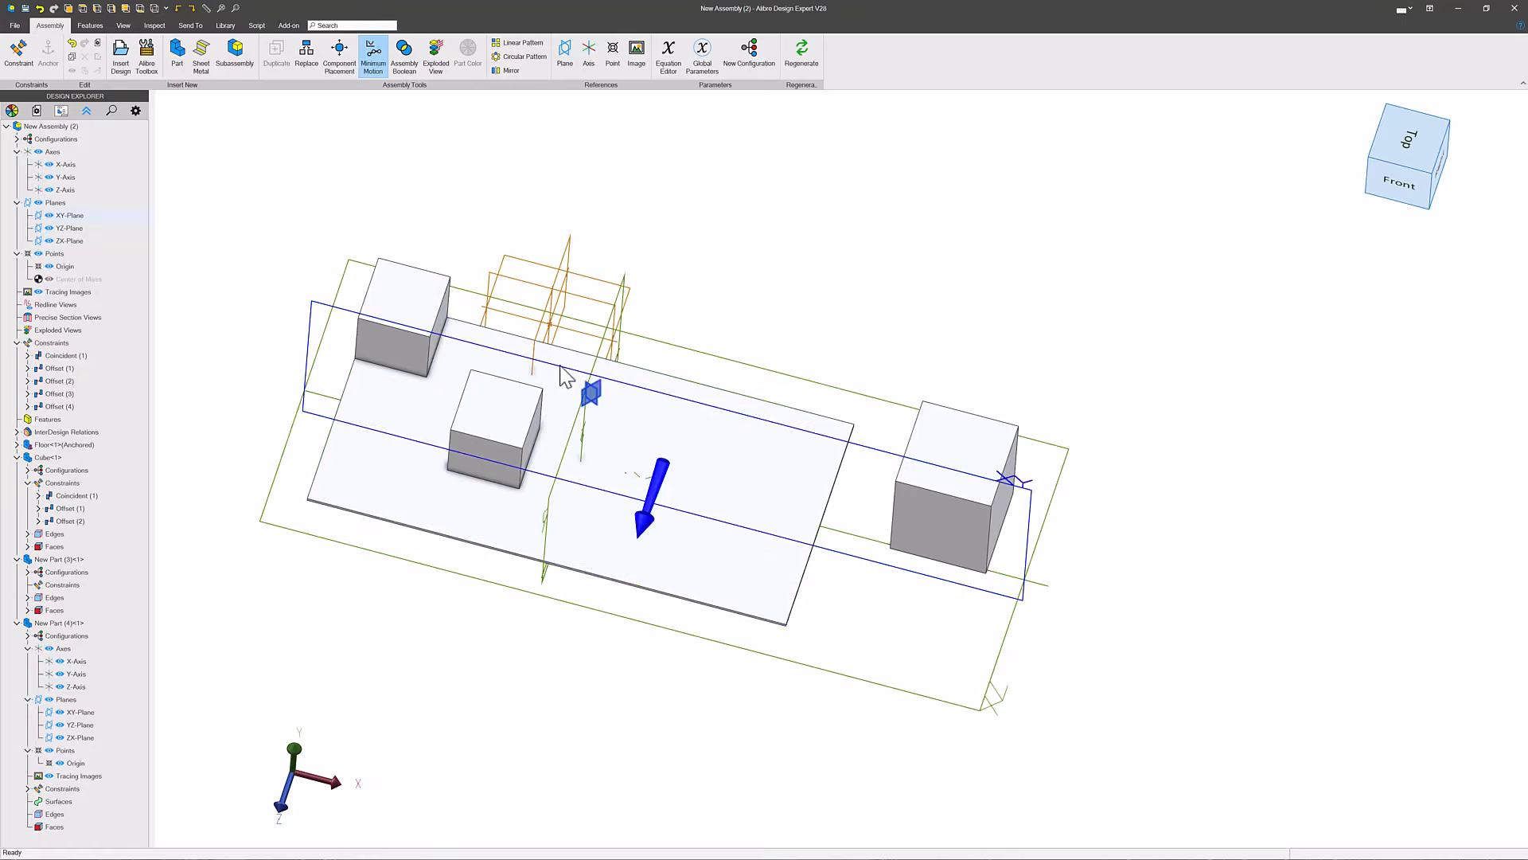
pyautogui.moveTo(723, 251); pyautogui.dragTo(716, 289, button='middle')
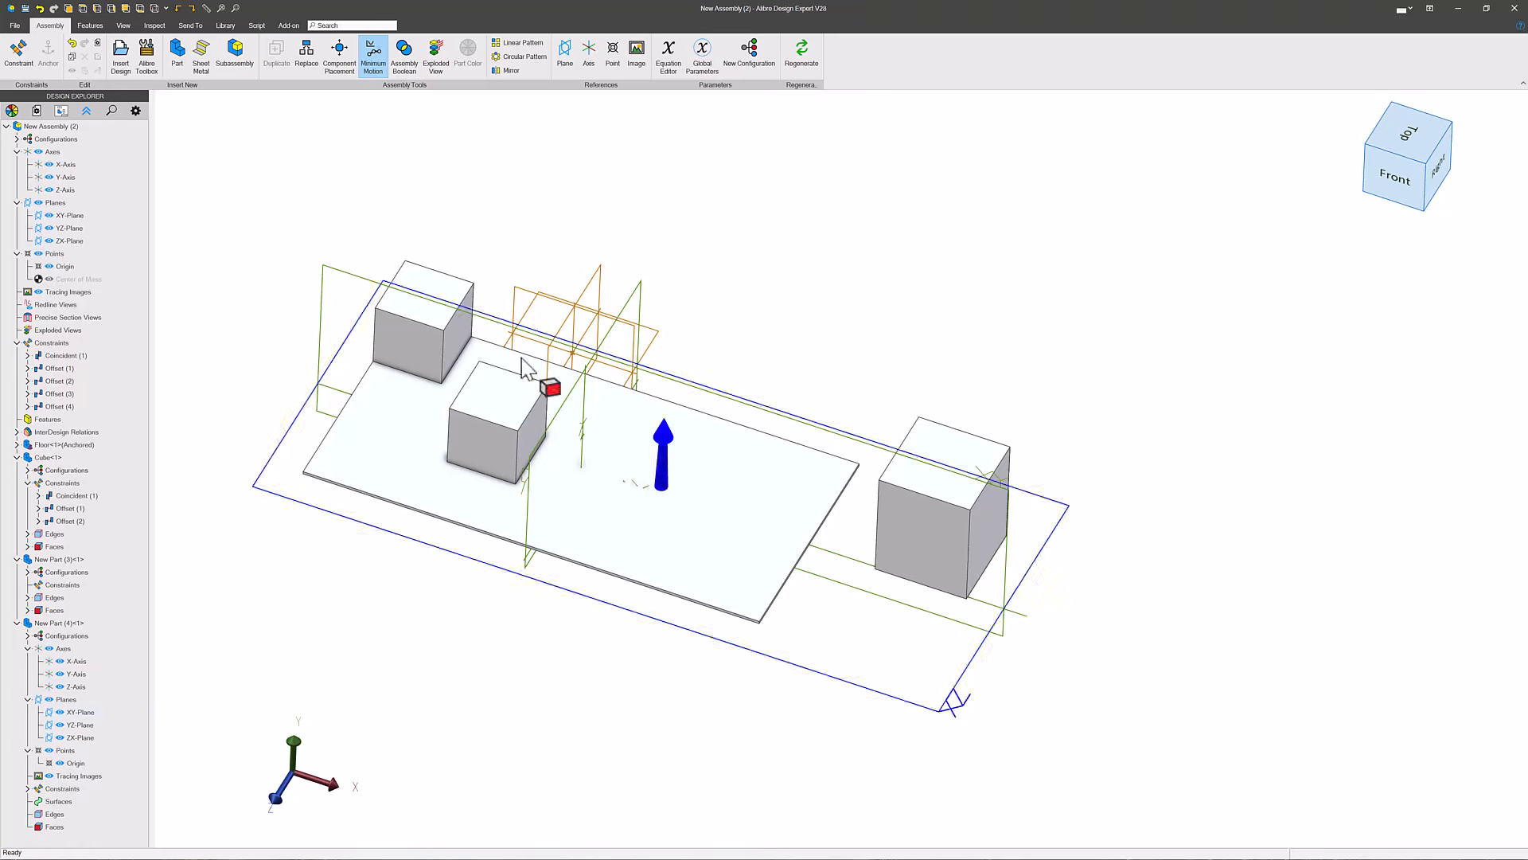
pyautogui.click(938, 482)
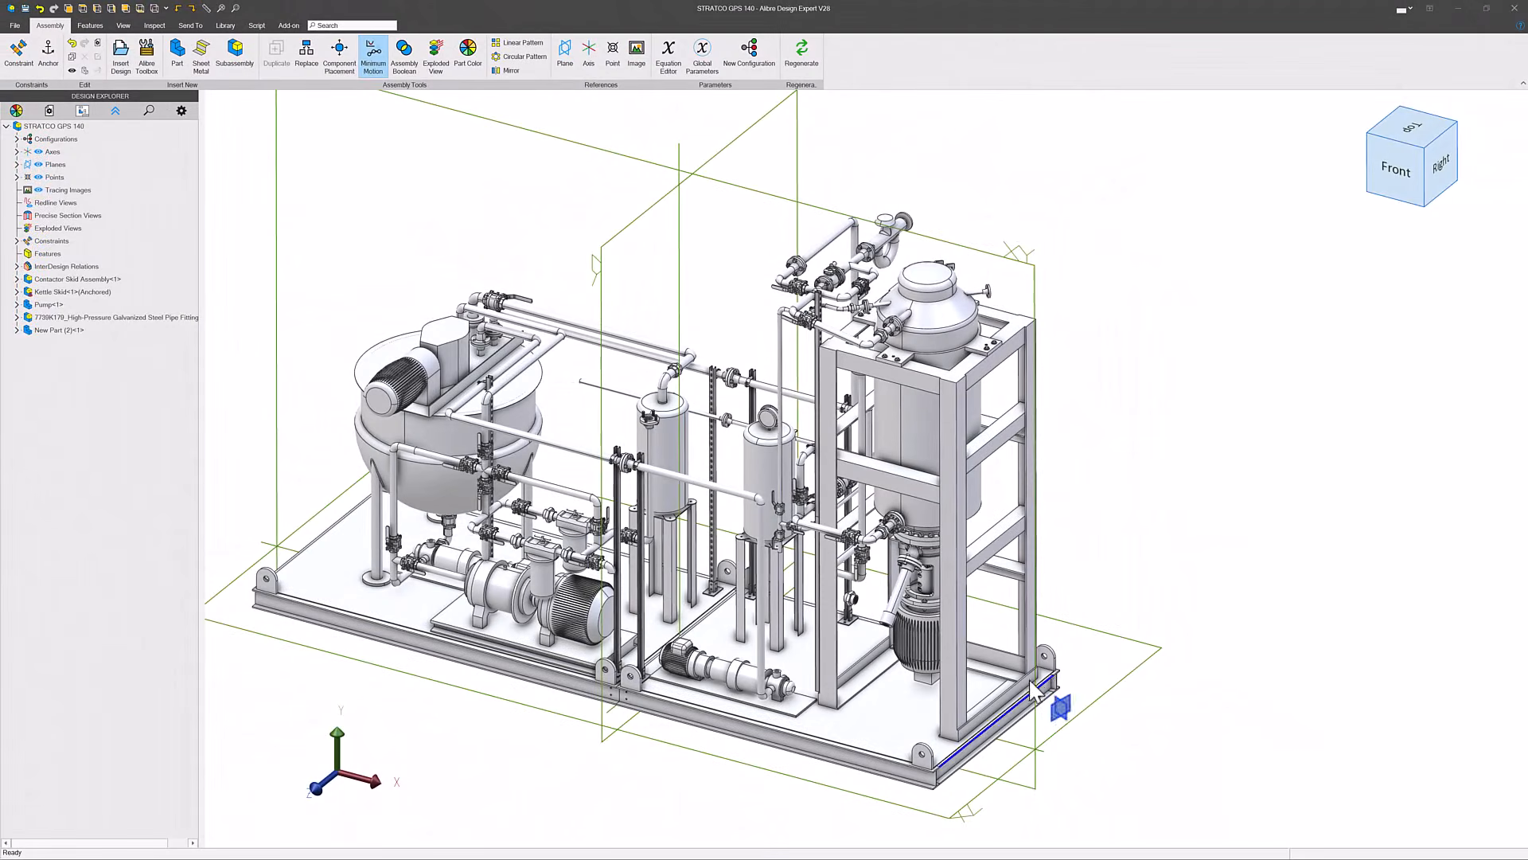
# - Look over the STRATCO GPS 140 skid assembly and insert a new part into it
pyautogui.scroll(-2, 1048, 654)
pyautogui.scroll(4, 705, 628)
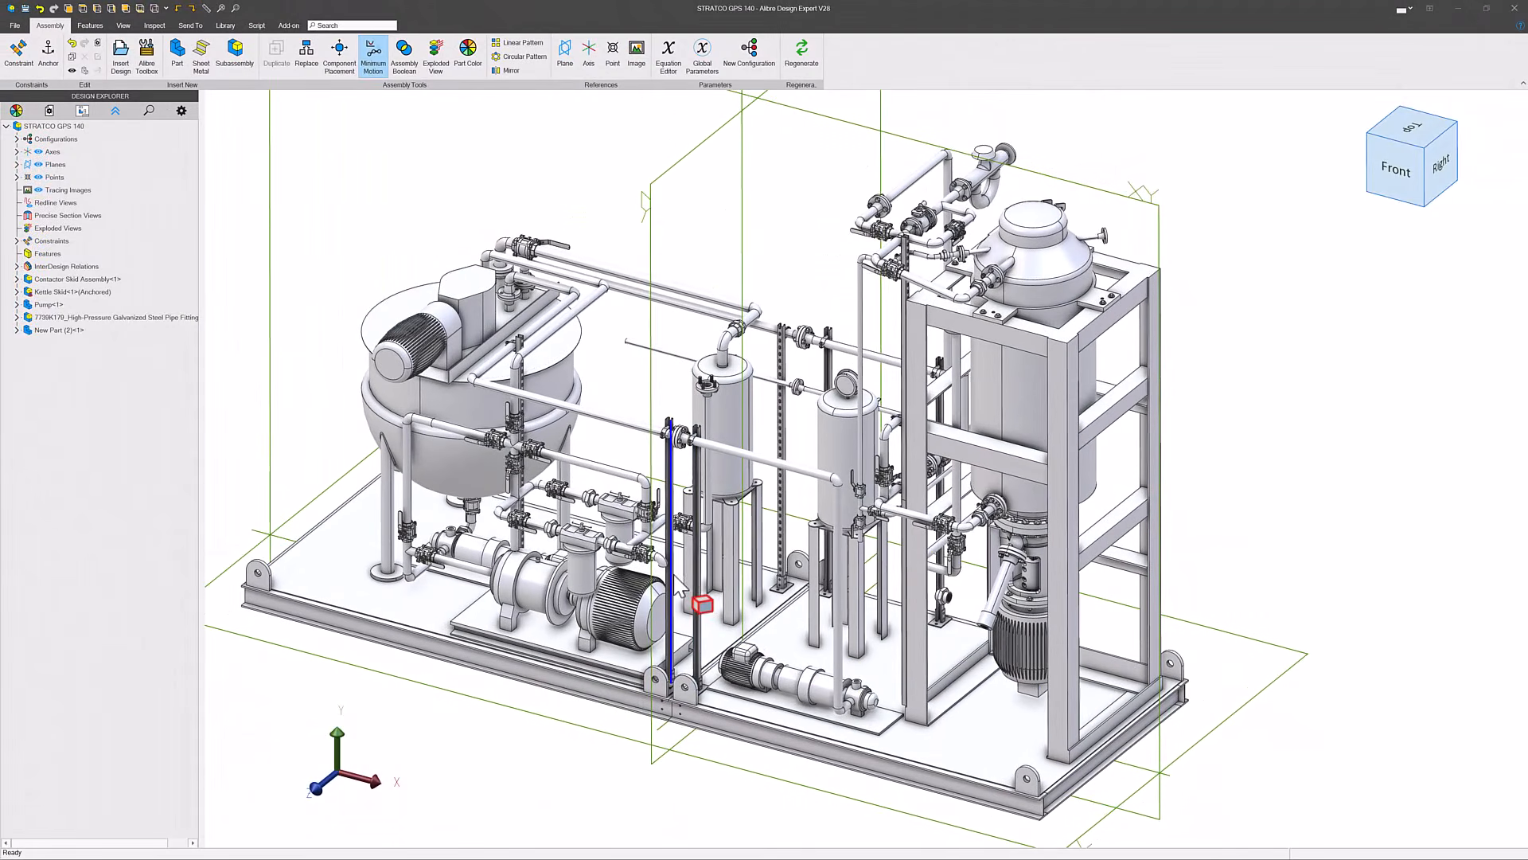
pyautogui.scroll(3, 677, 587)
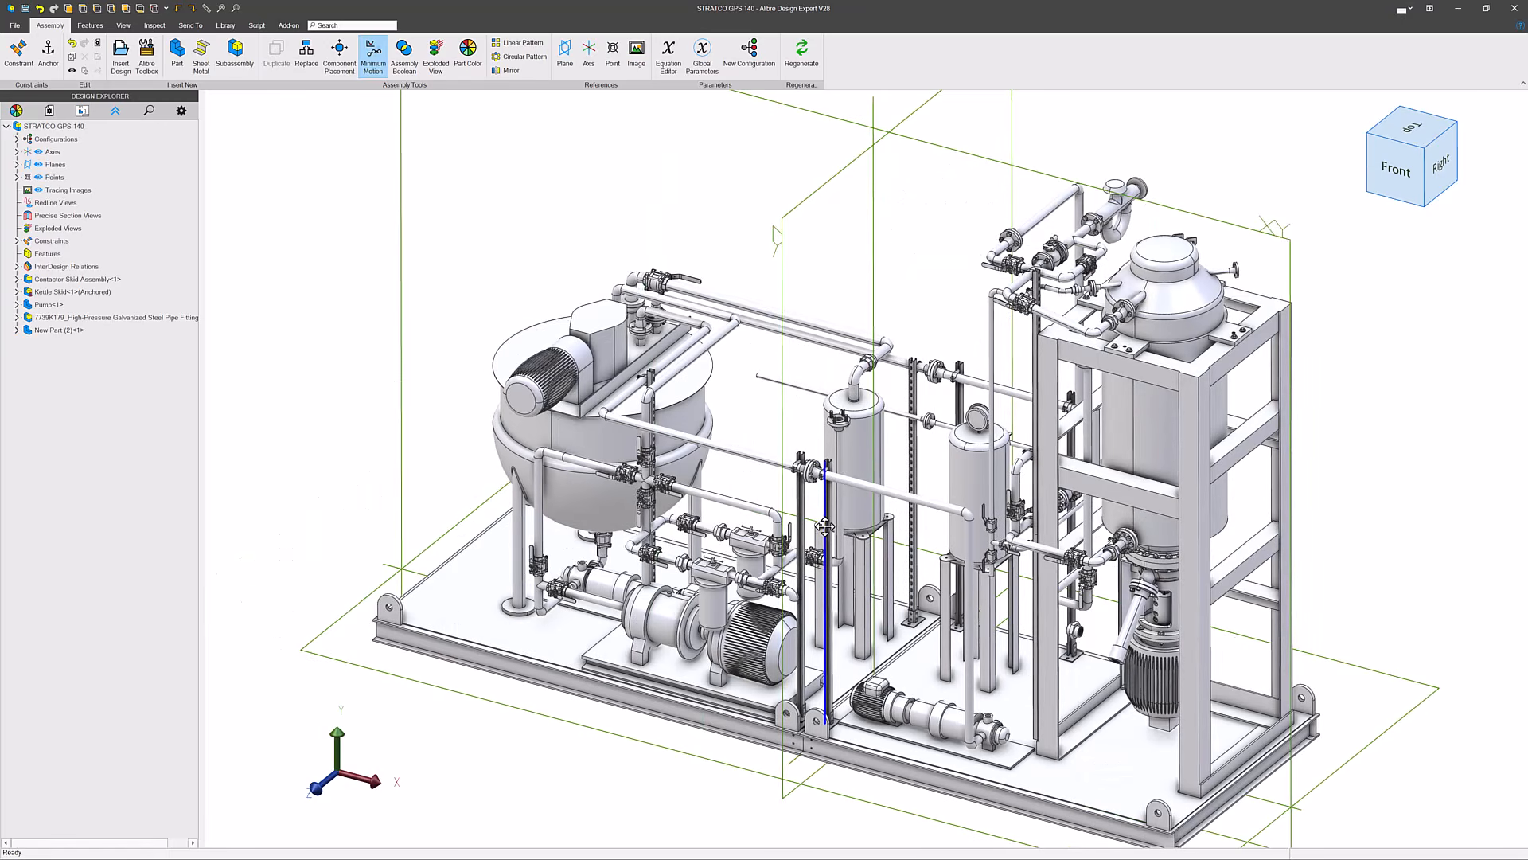
pyautogui.moveTo(824, 526); pyautogui.dragTo(870, 575)
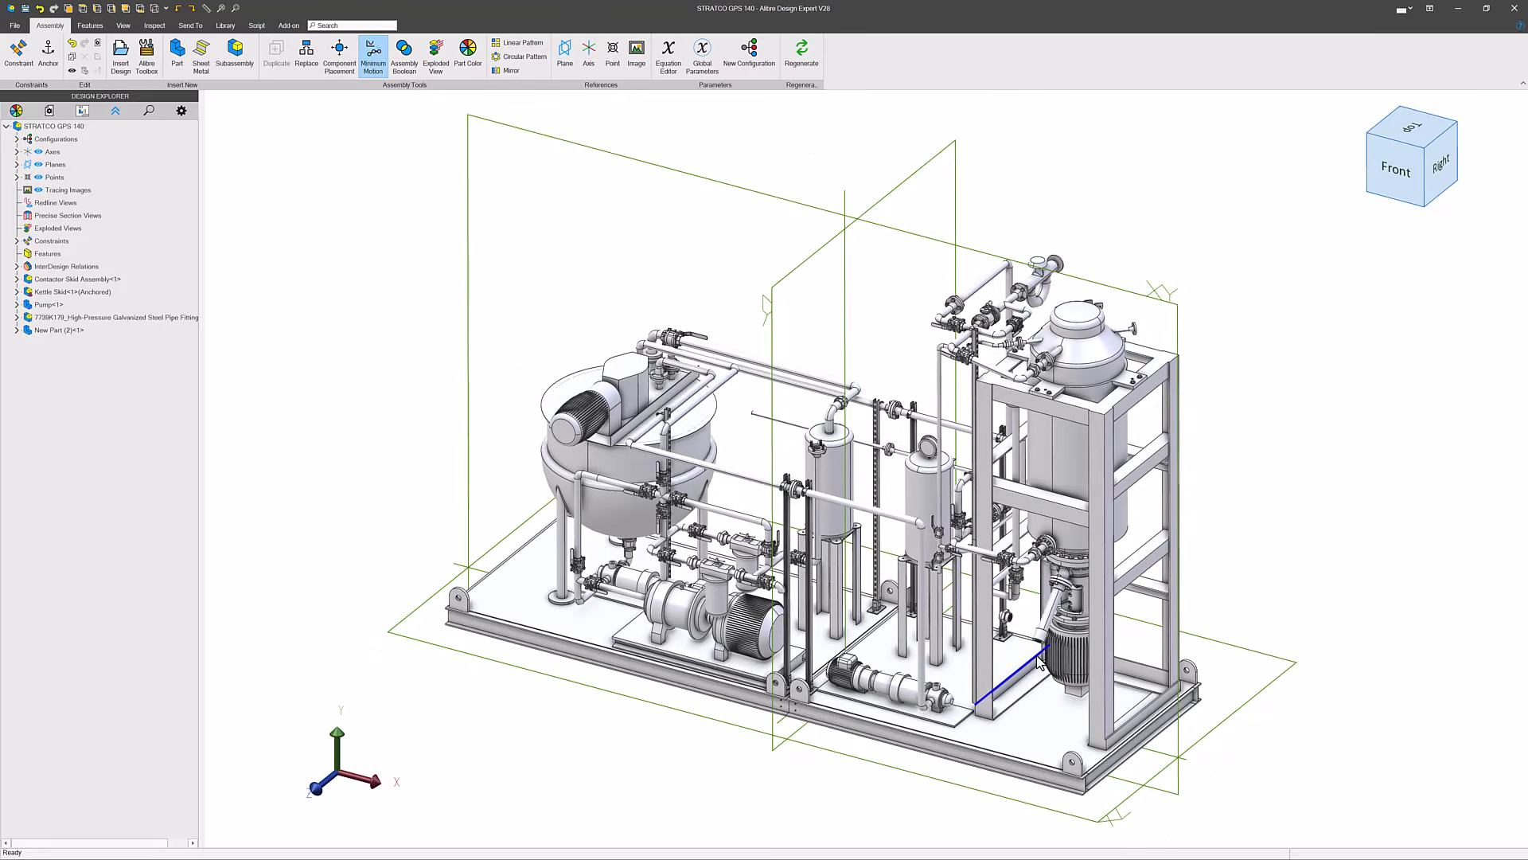
pyautogui.scroll(5, 947, 672)
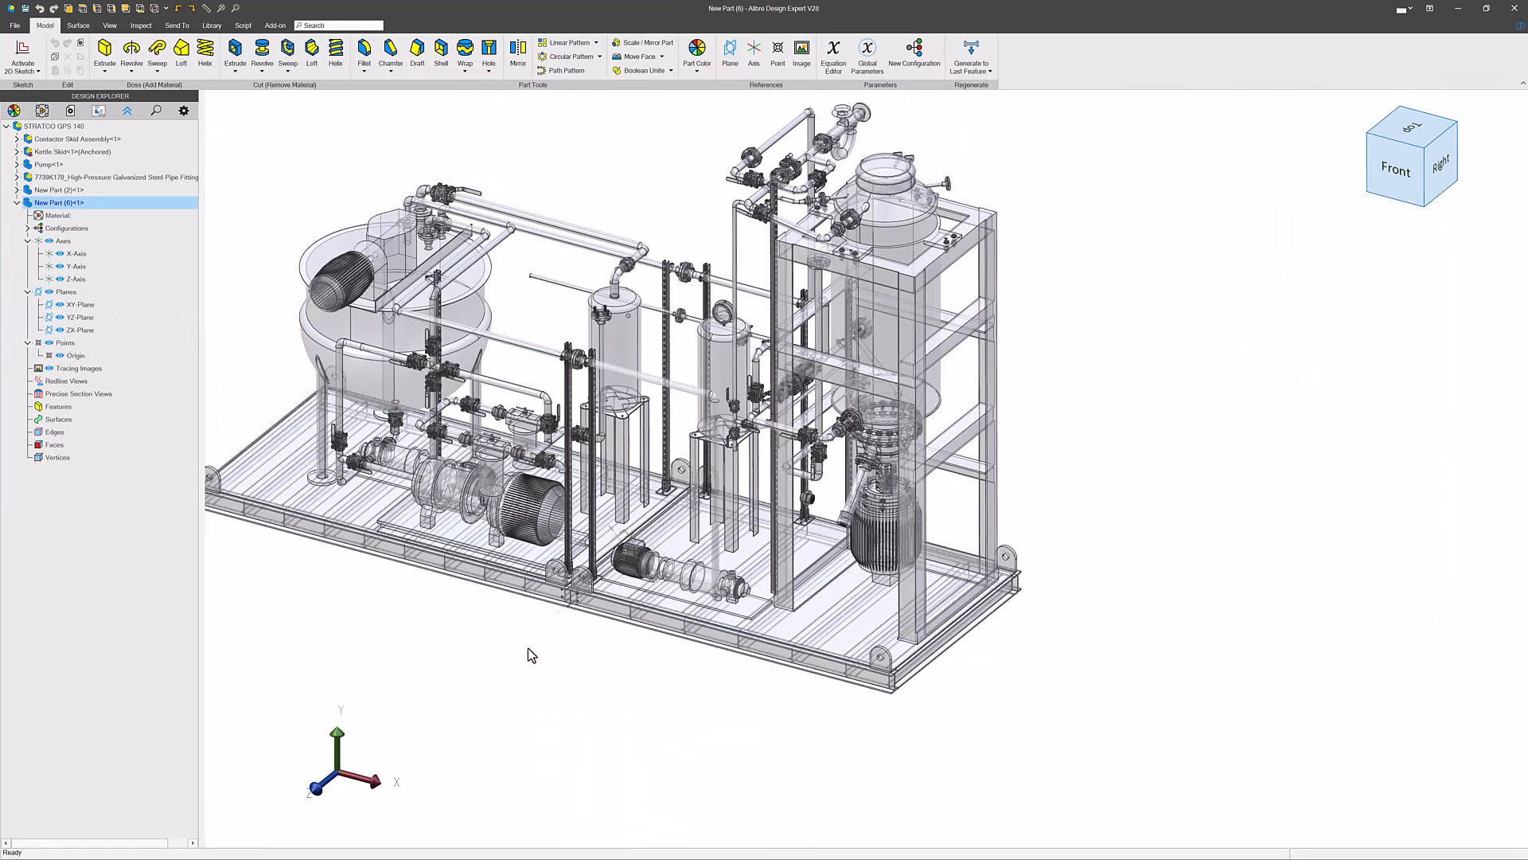
# - Start a 2D sketch on the ZX-Plane of the new part in the skid assembly
pyautogui.moveTo(533, 655); pyautogui.dragTo(636, 526, button='middle')
pyautogui.scroll(10, 639, 500)
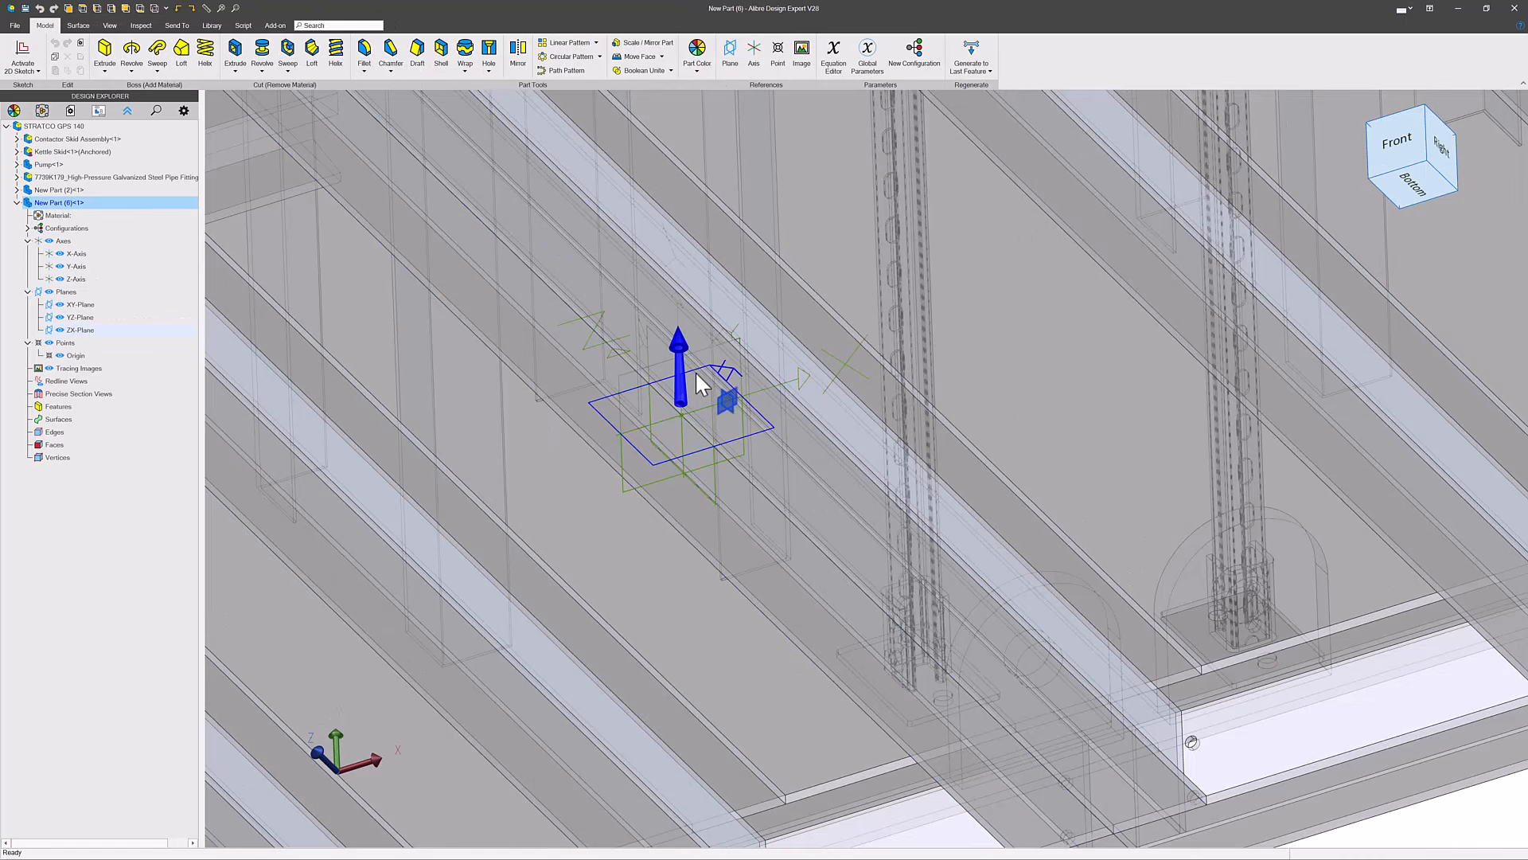
pyautogui.click(263, 126)
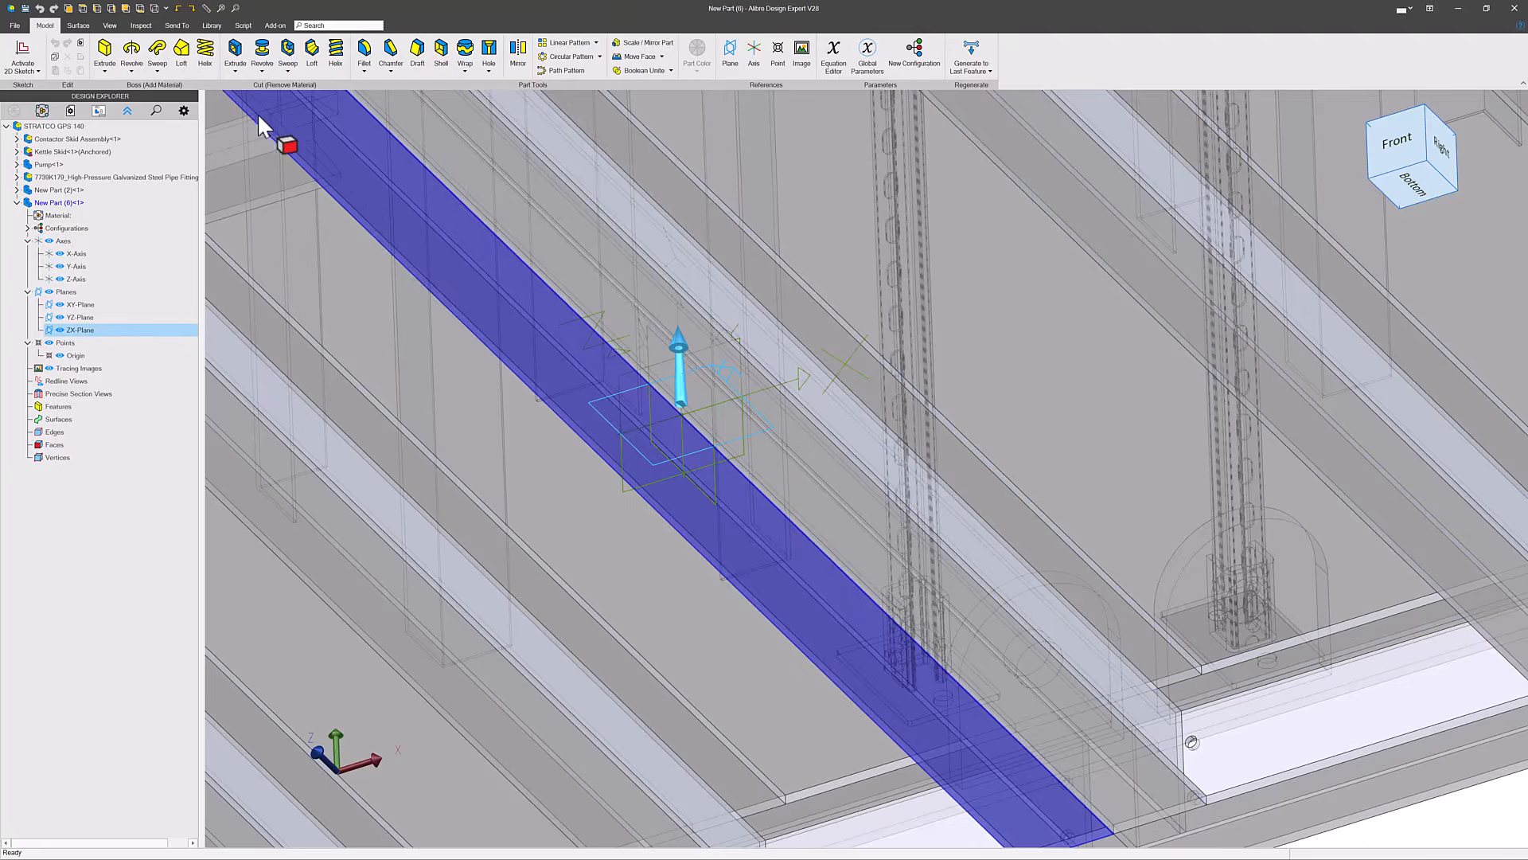
pyautogui.click(32, 62)
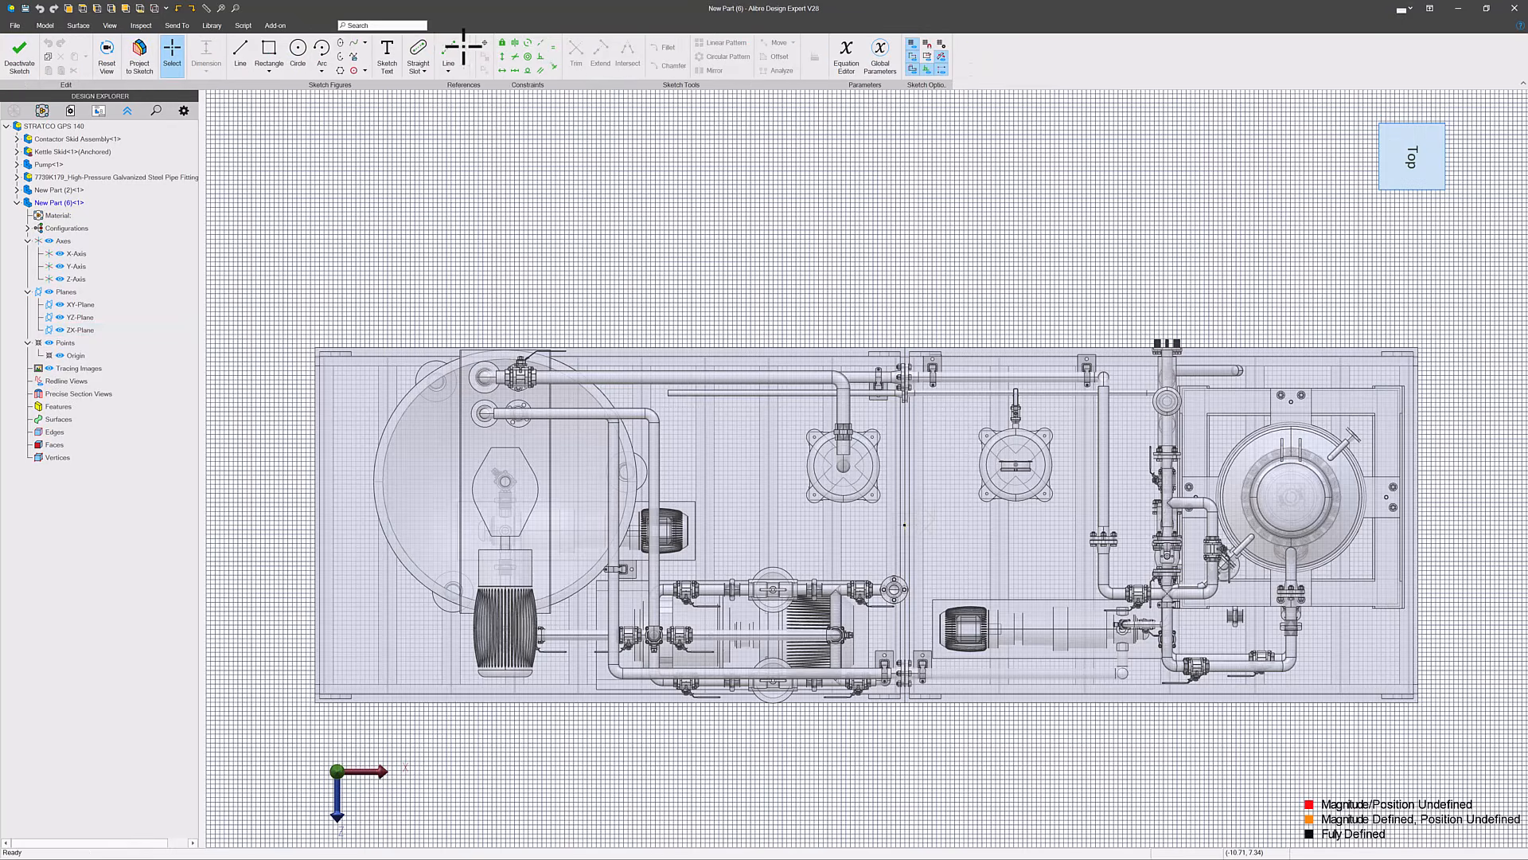
# - Sketch a circle centred on the new part's origin, between the two skids
pyautogui.click(294, 56)
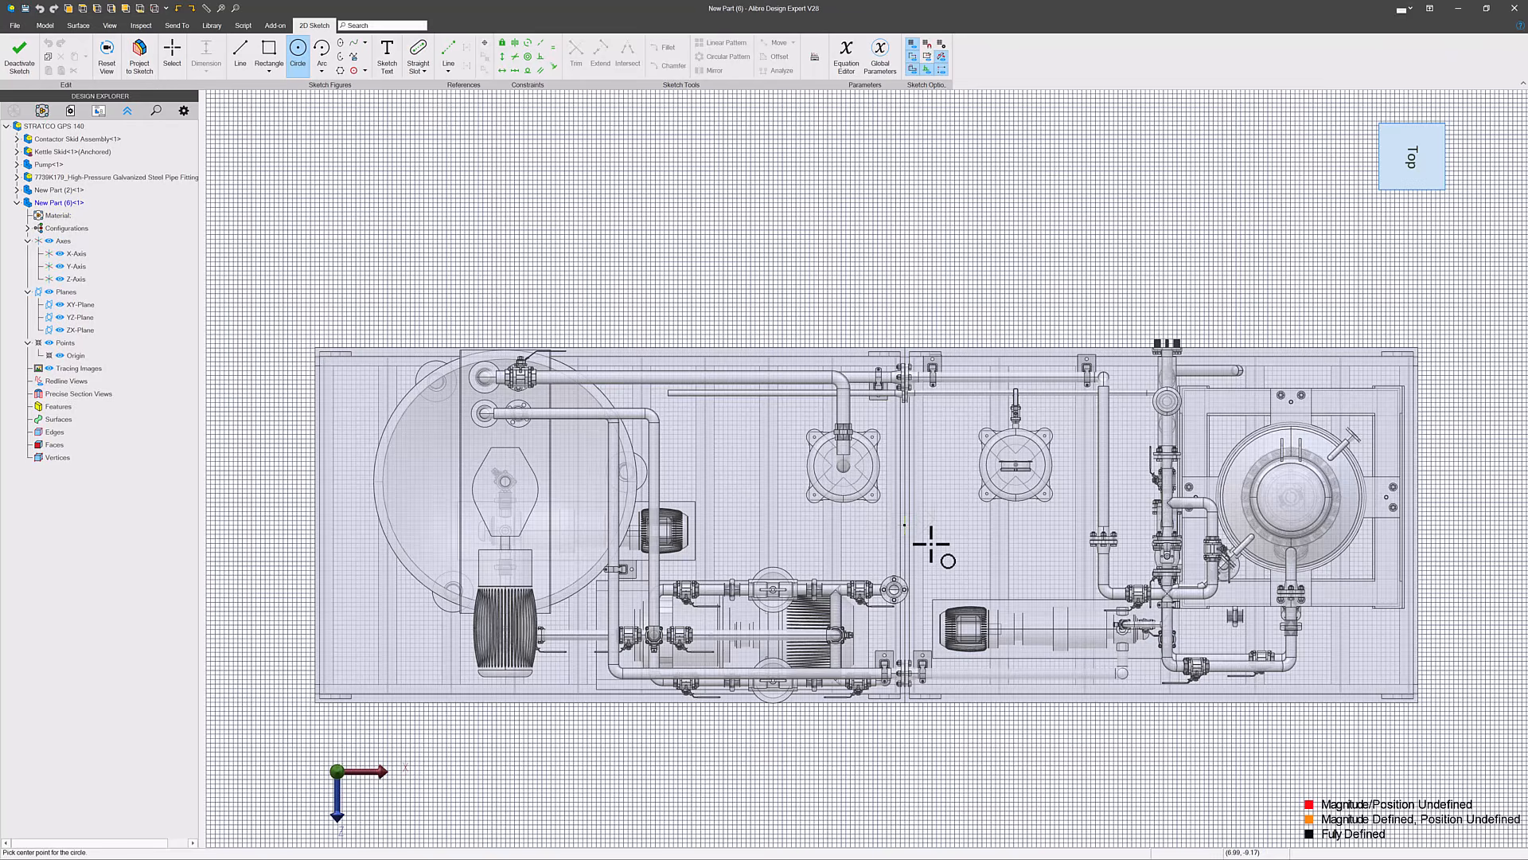
pyautogui.scroll(3, 931, 544)
pyautogui.click(882, 493)
pyautogui.click(961, 460)
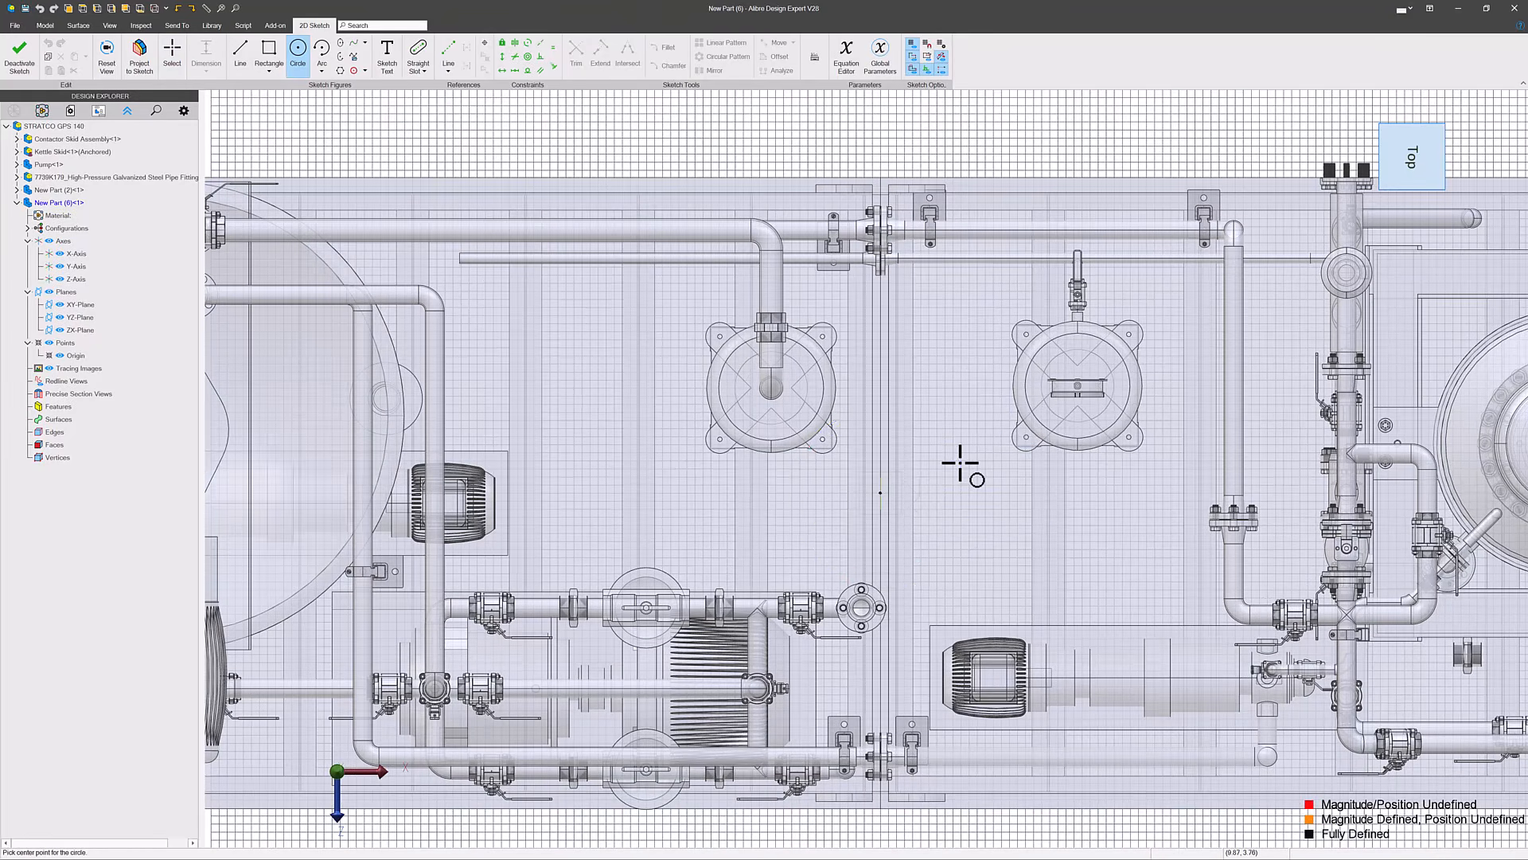
pyautogui.press('Escape')
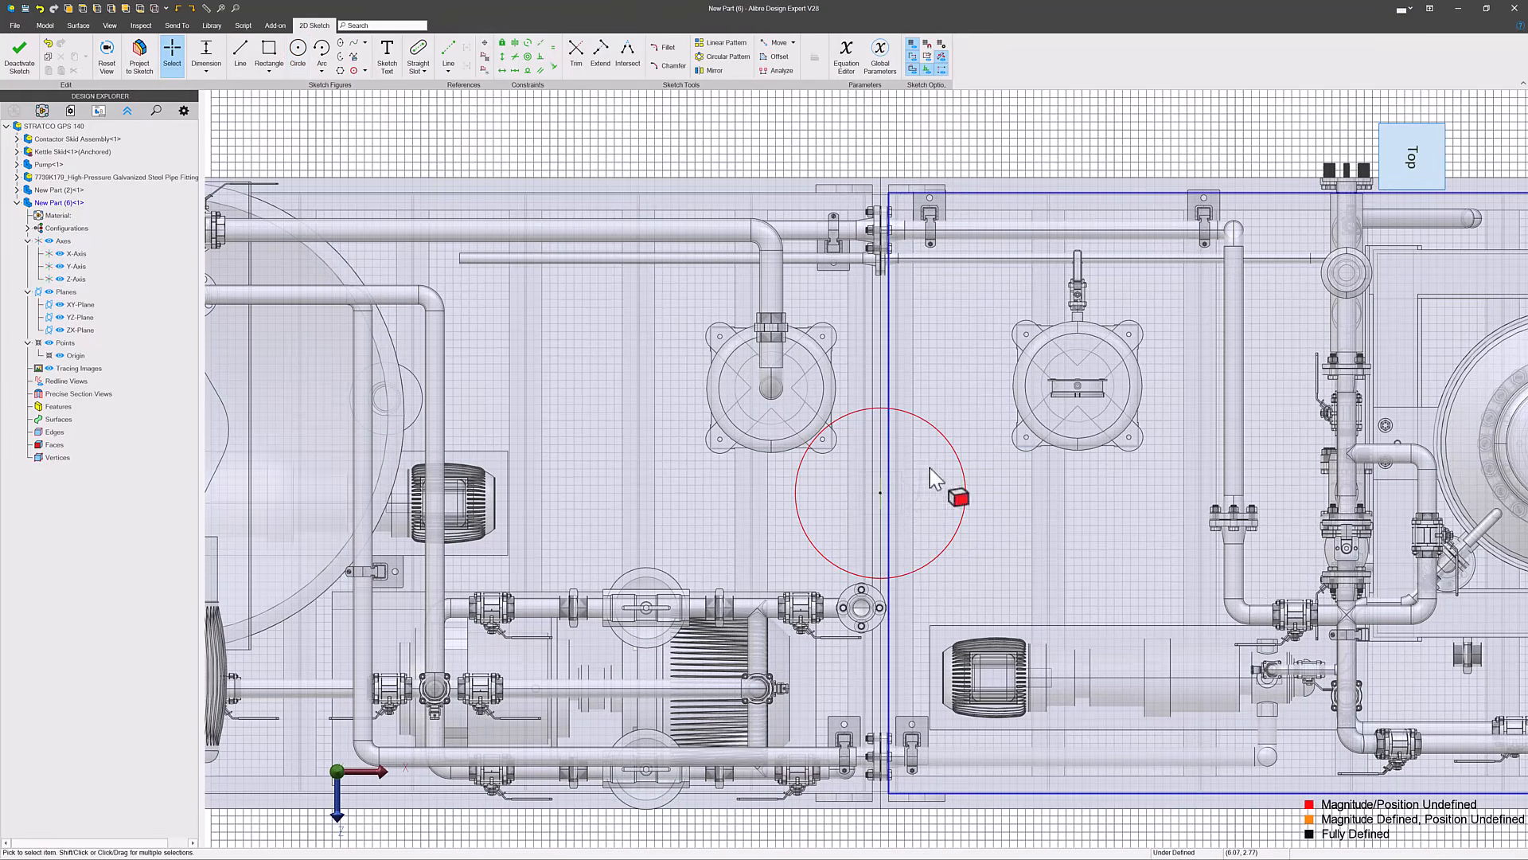
# - Dimension the diameter of the circle at the origin and finish the sketch
pyautogui.press('d')
pyautogui.click(936, 428)
pyautogui.click(1066, 131)
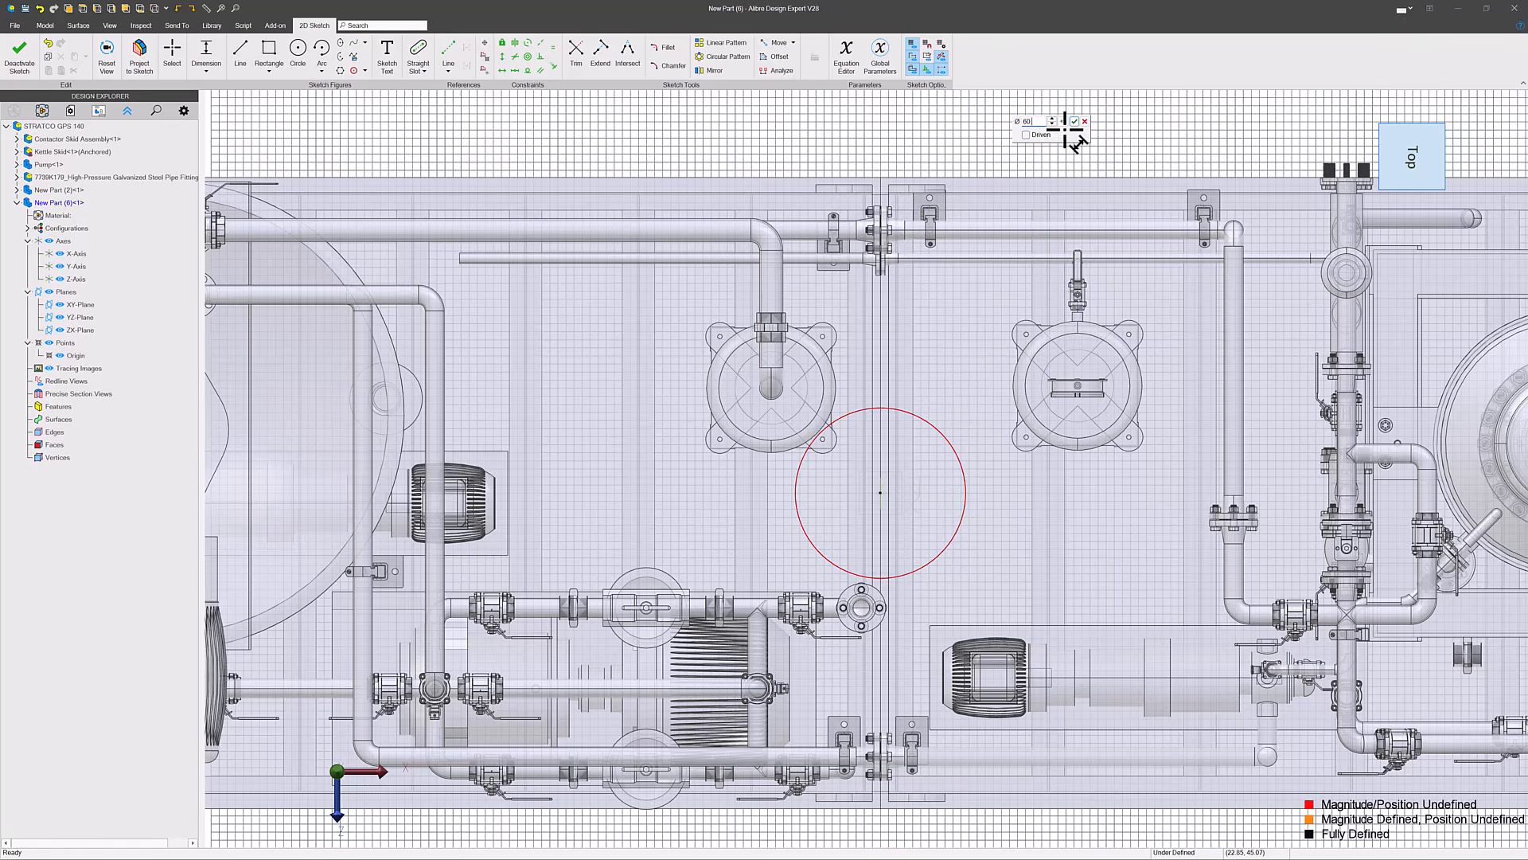
pyautogui.write('6.03')
pyautogui.press('Return')
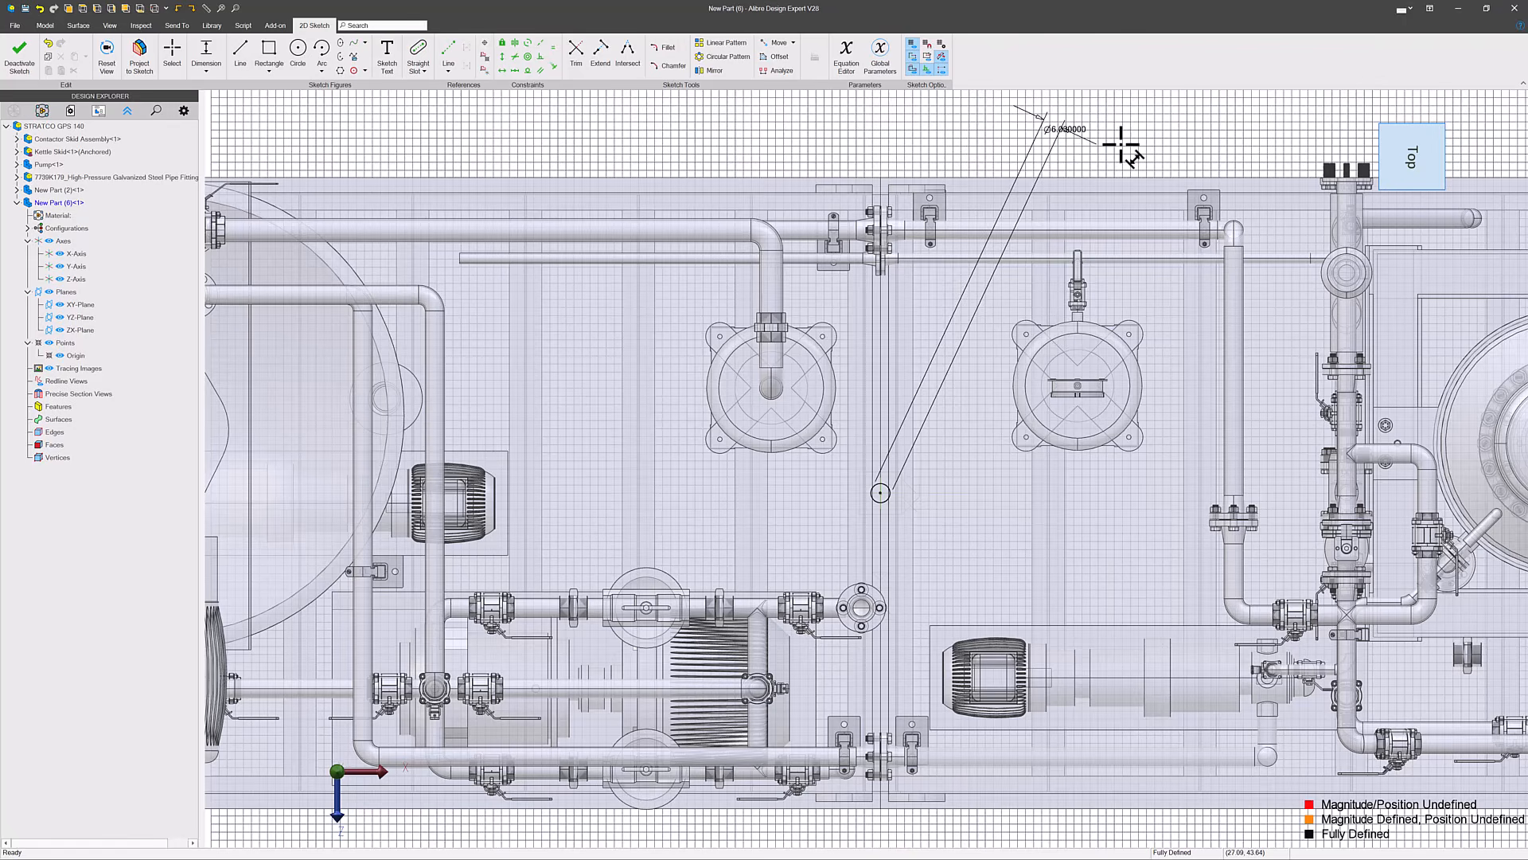
pyautogui.click(18, 58)
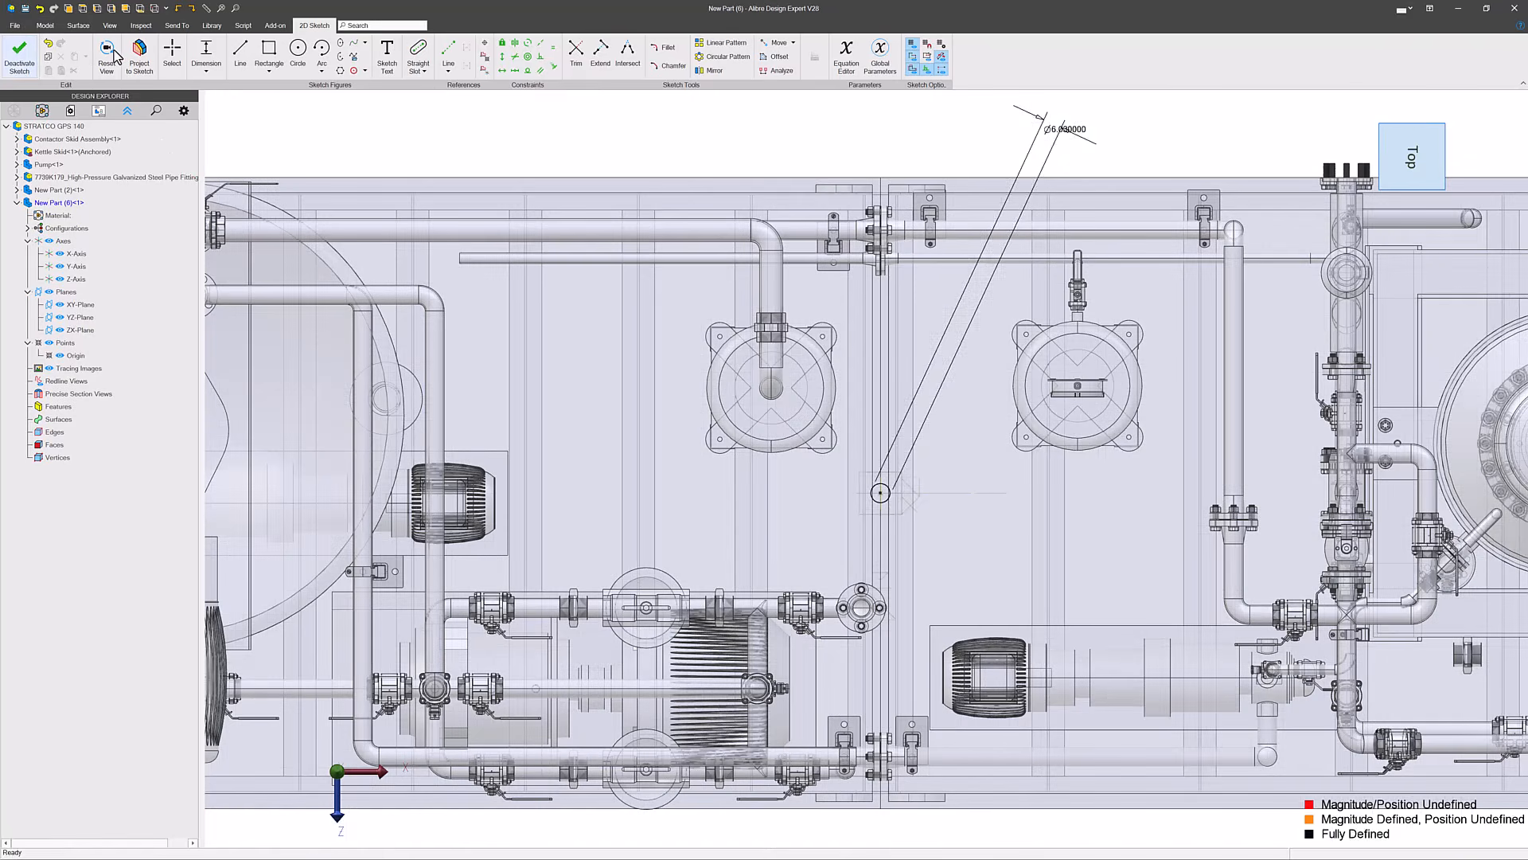
# - Extrude the circle sketch along its normal by 0.25 in to form a thin disc
pyautogui.click(104, 52)
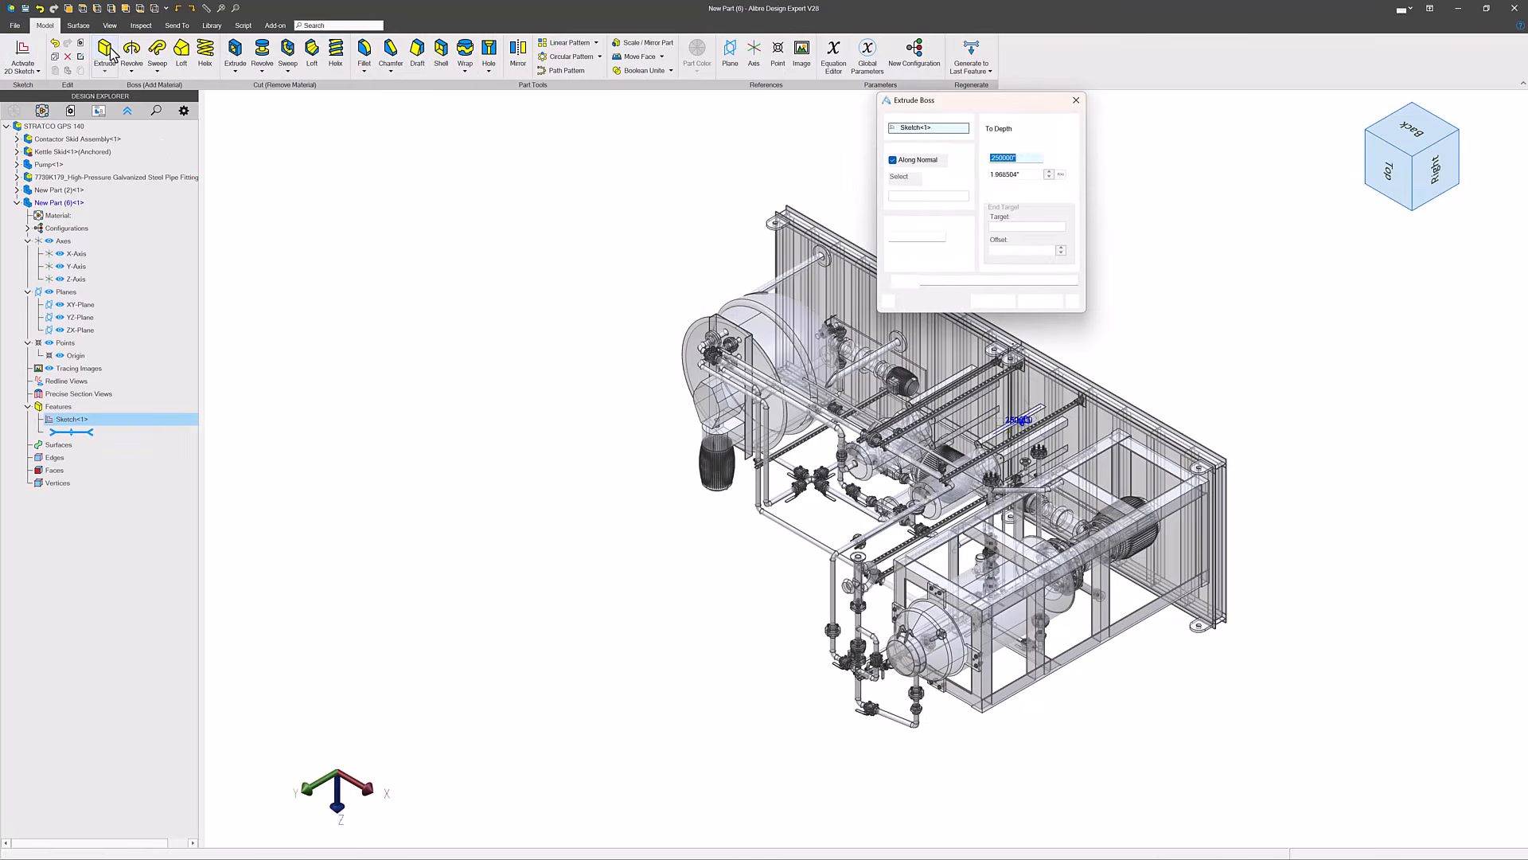
pyautogui.press('Return')
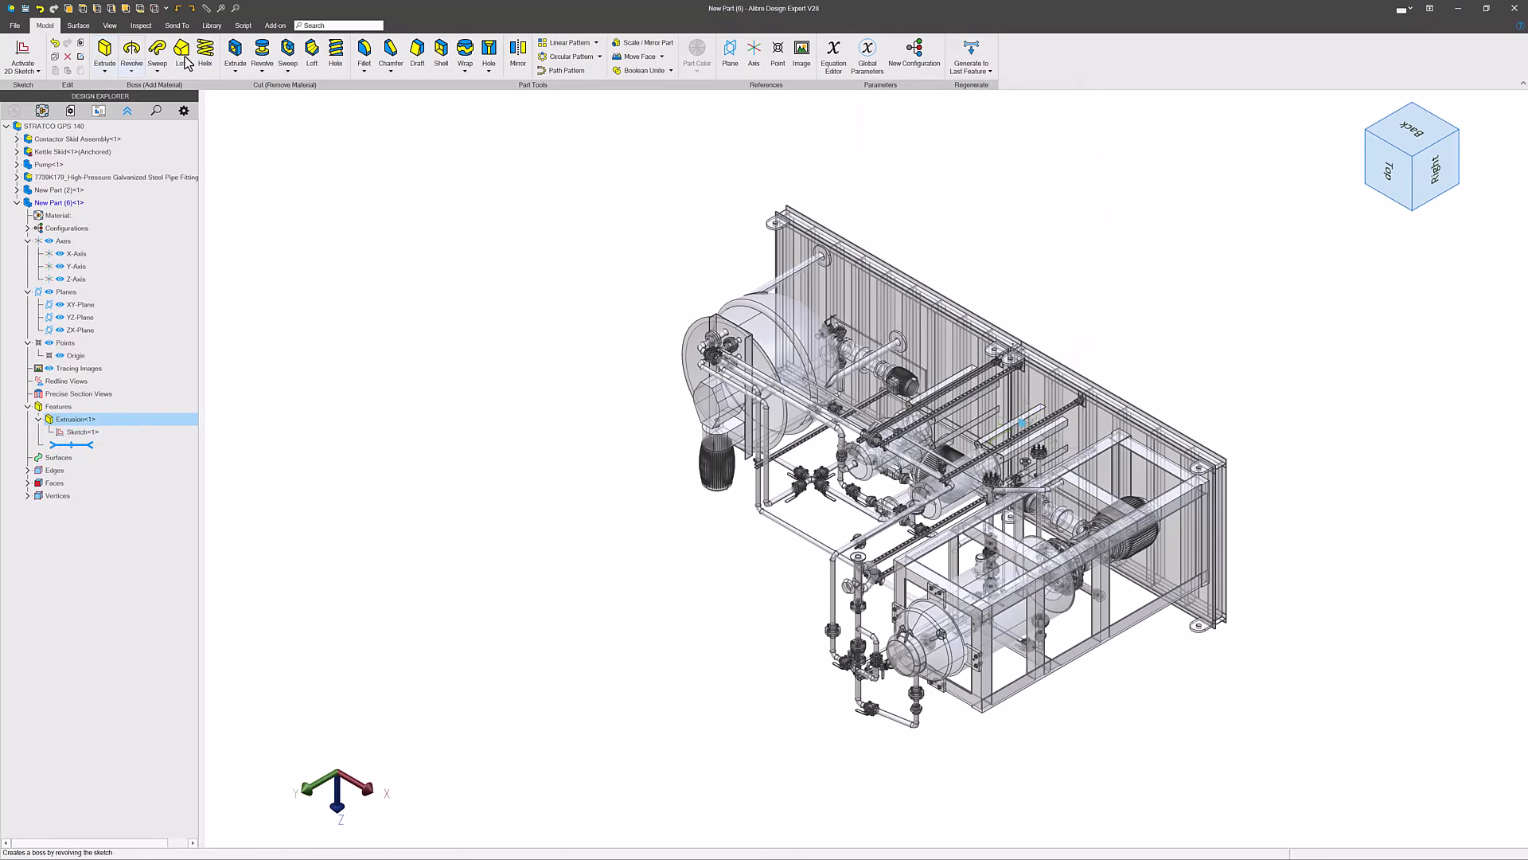
pyautogui.moveTo(601, 506); pyautogui.dragTo(697, 311, button='middle')
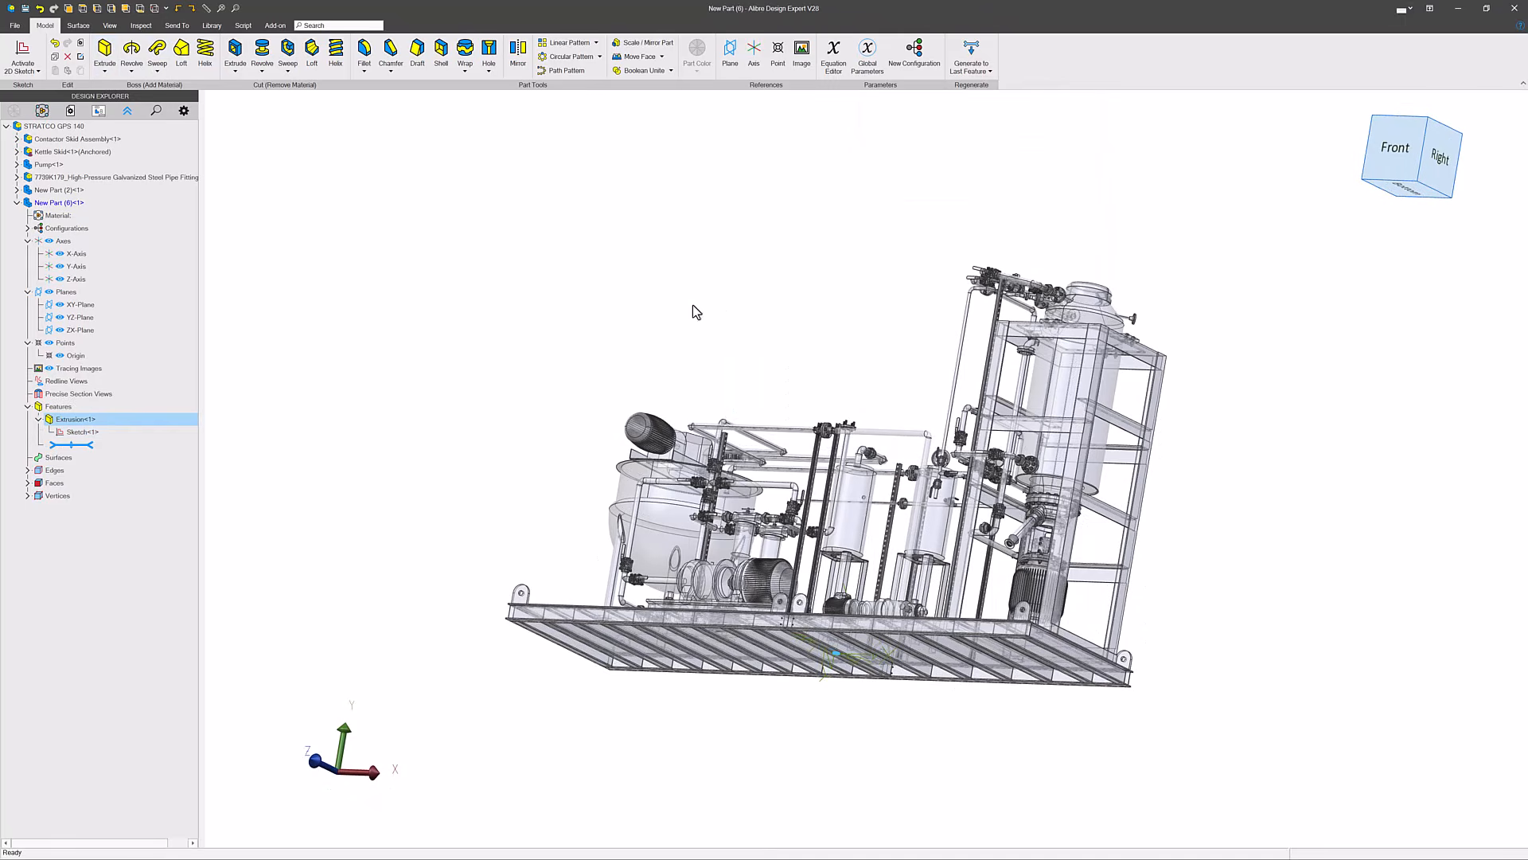
# - Finish editing the disc part in place and return to editing the STRATCO GPS 140 assembly
pyautogui.scroll(4, 822, 676)
pyautogui.scroll(5, 823, 598)
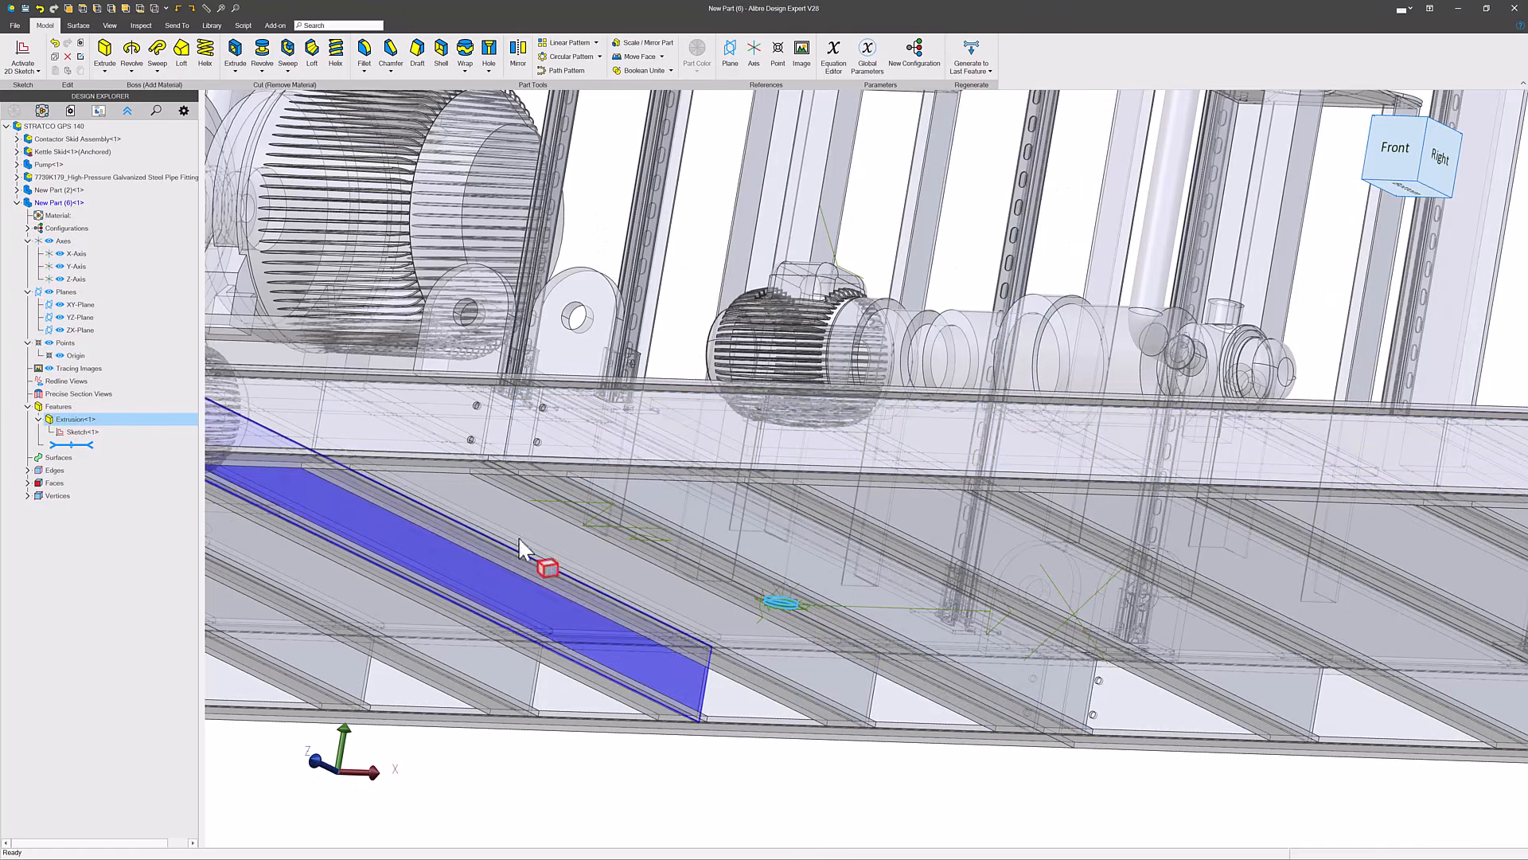
pyautogui.click(732, 195)
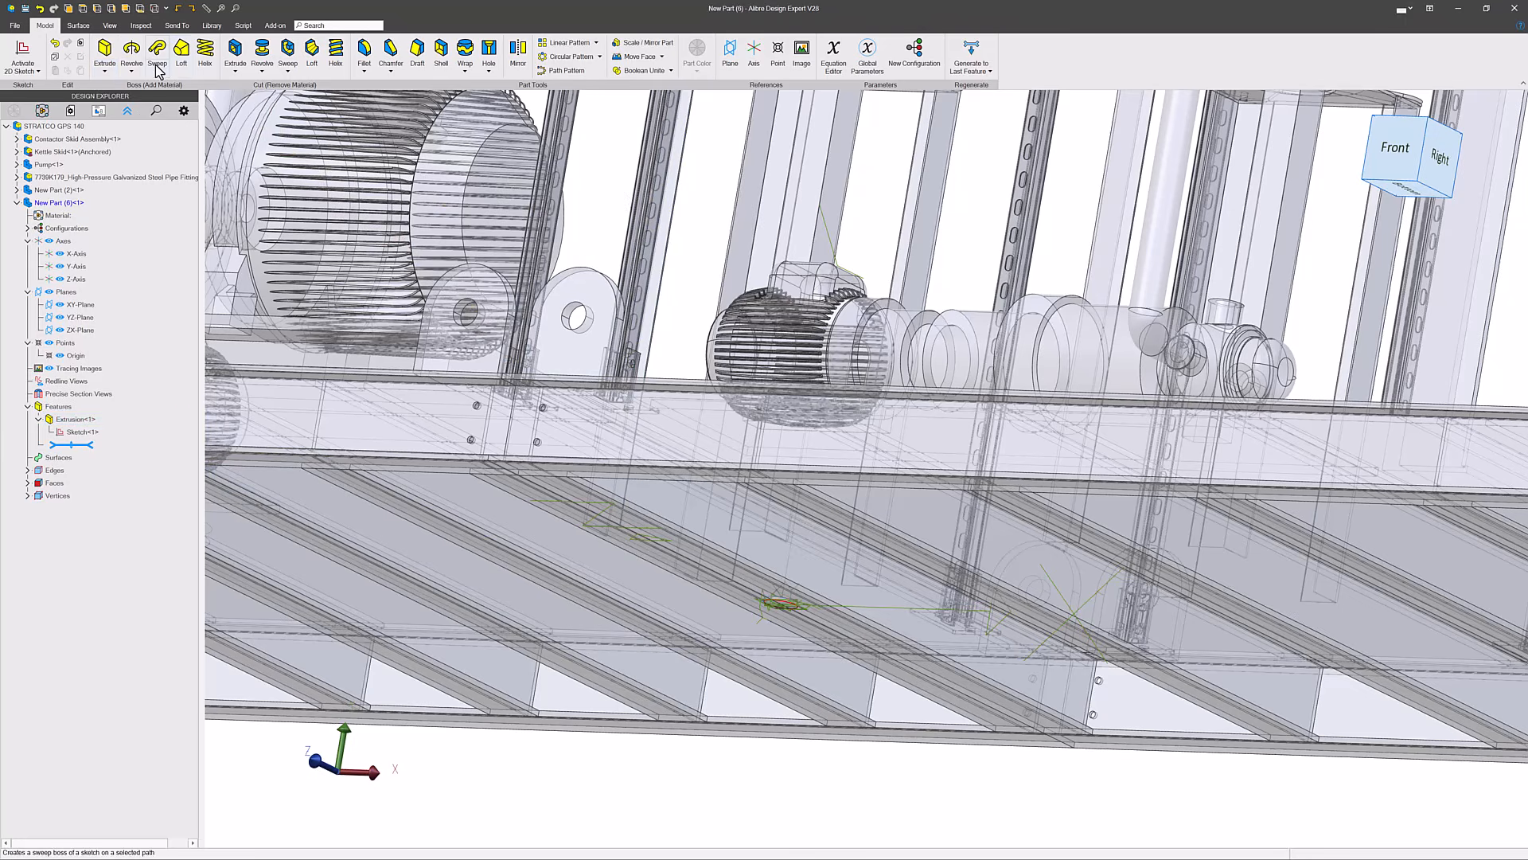
pyautogui.rightClick(60, 127)
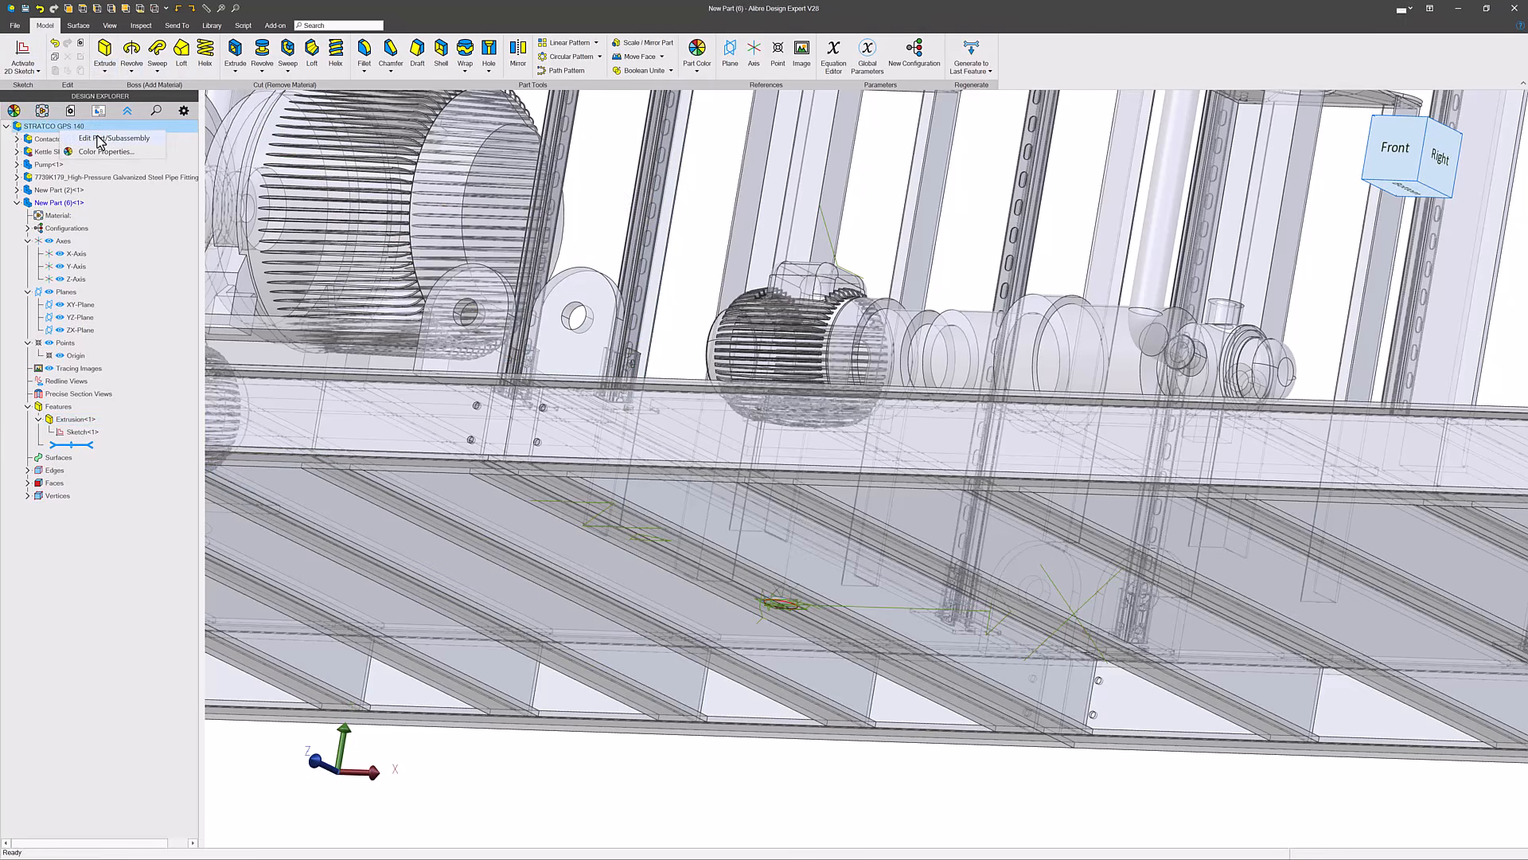
pyautogui.click(99, 139)
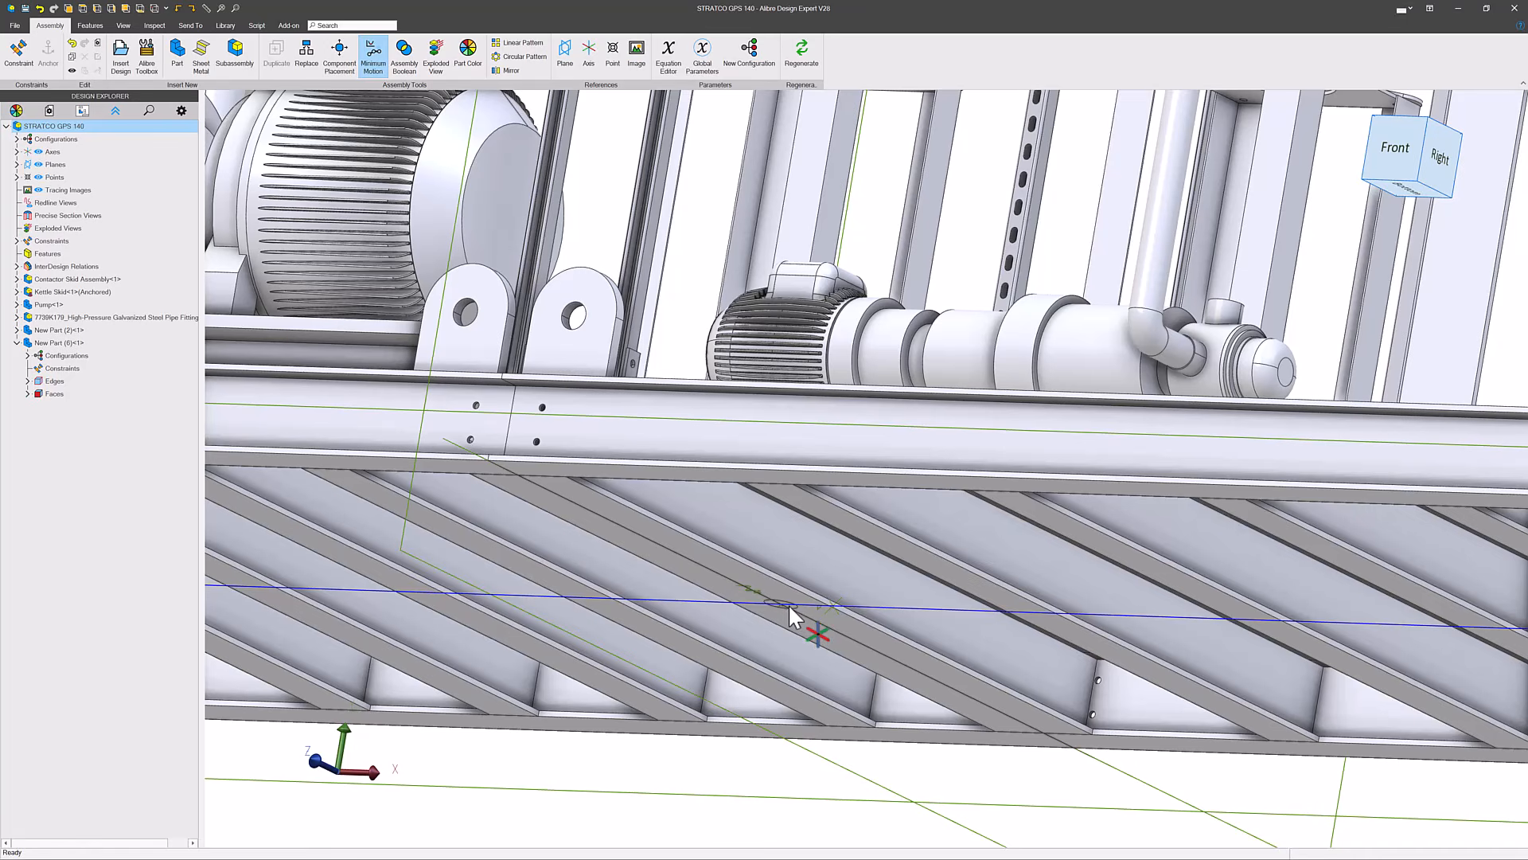
# - Move the new disc part away from the skid beams so its flat faces can be reached
pyautogui.scroll(5, 789, 605)
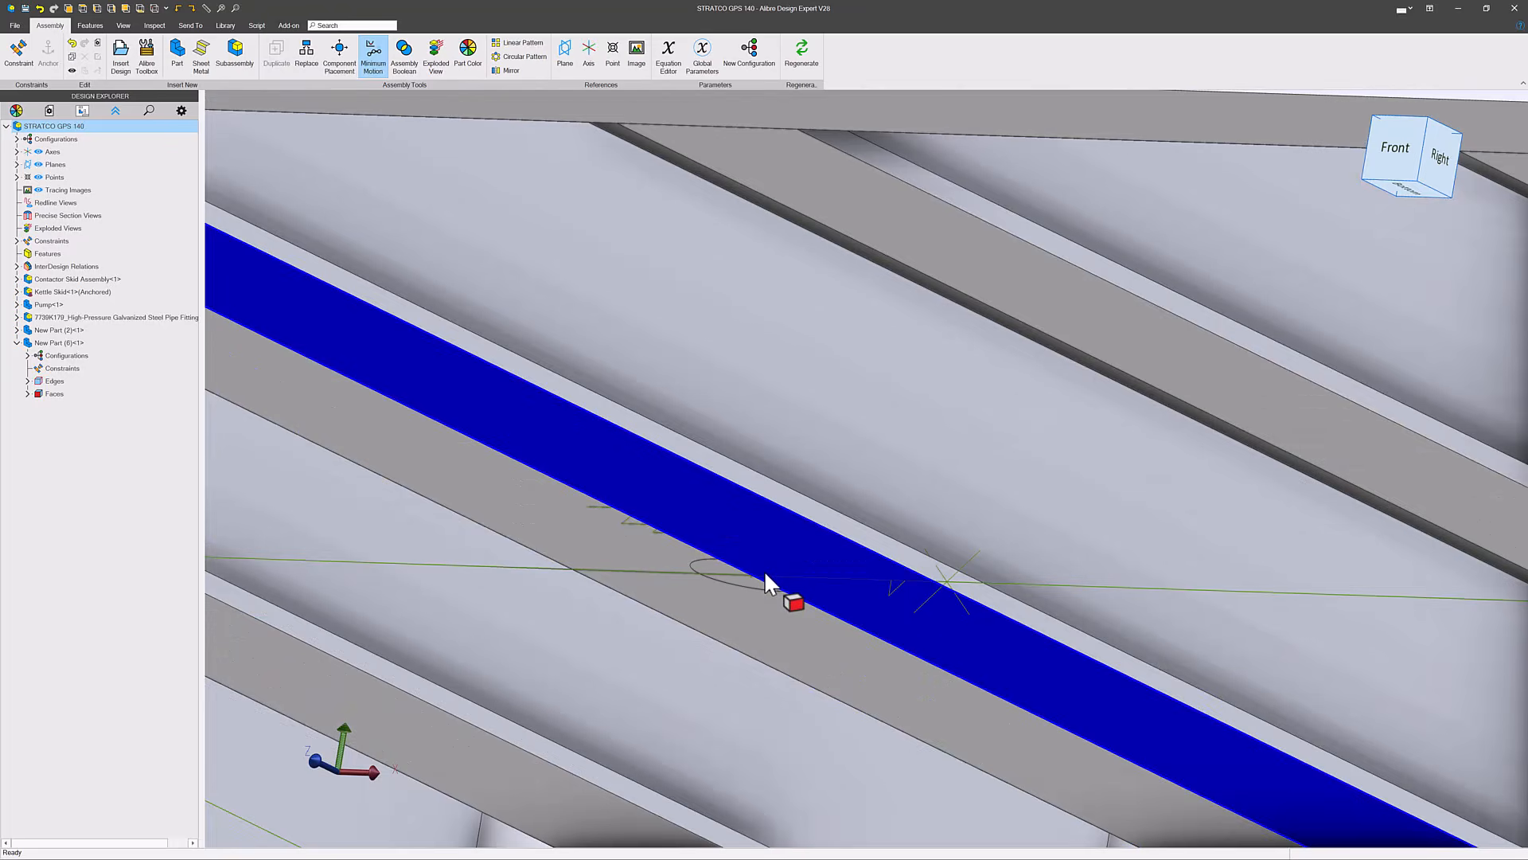
pyautogui.click(761, 569)
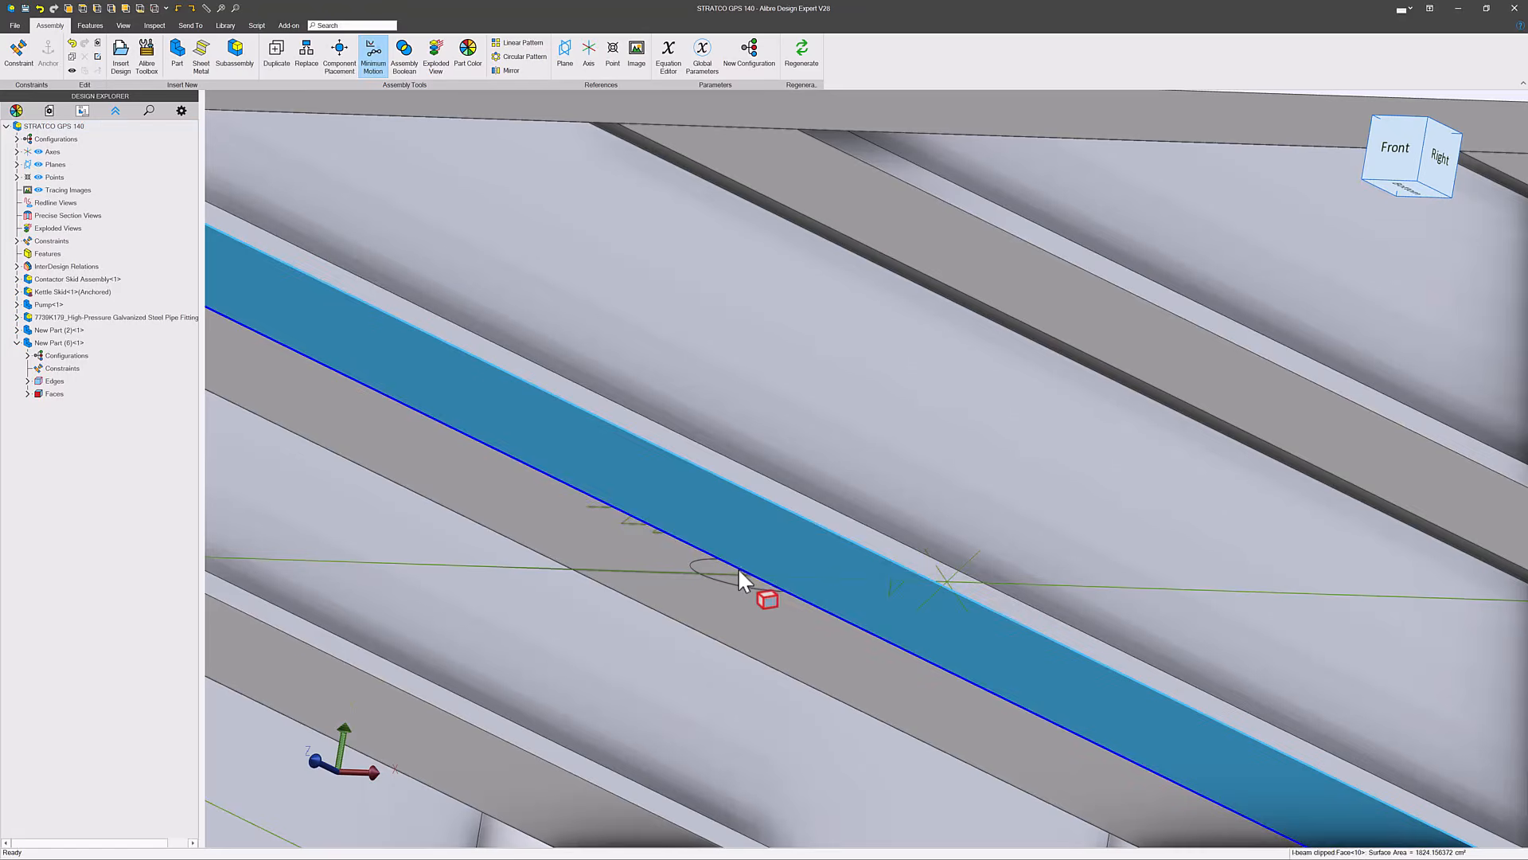
pyautogui.press('Escape')
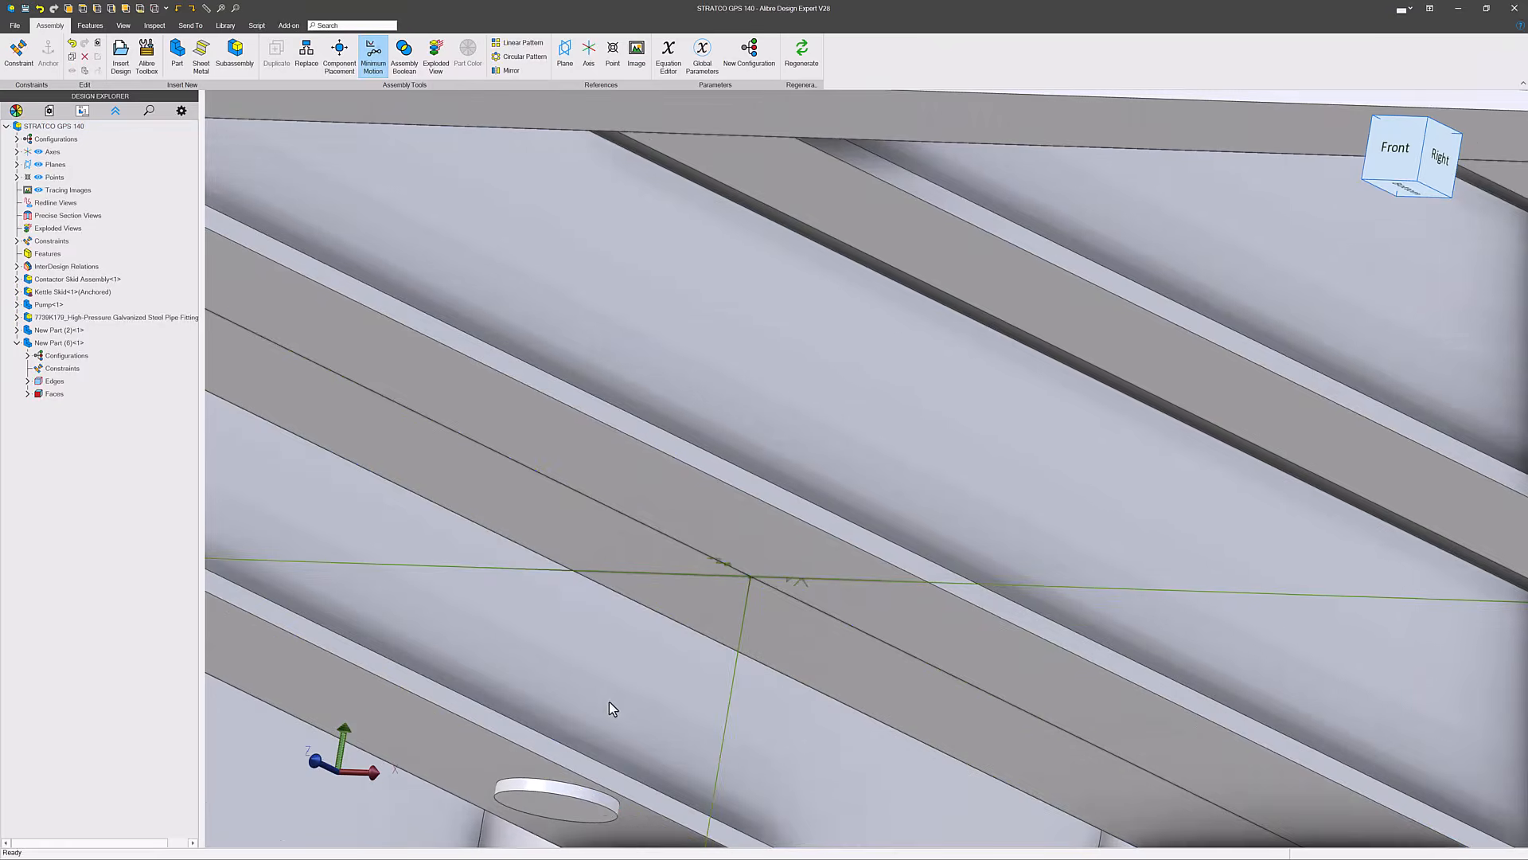
pyautogui.scroll(-3, 589, 749)
# - Mate the disc's flat face with the open end face of the angled stainless steel threaded pipe cap
pyautogui.click(589, 740)
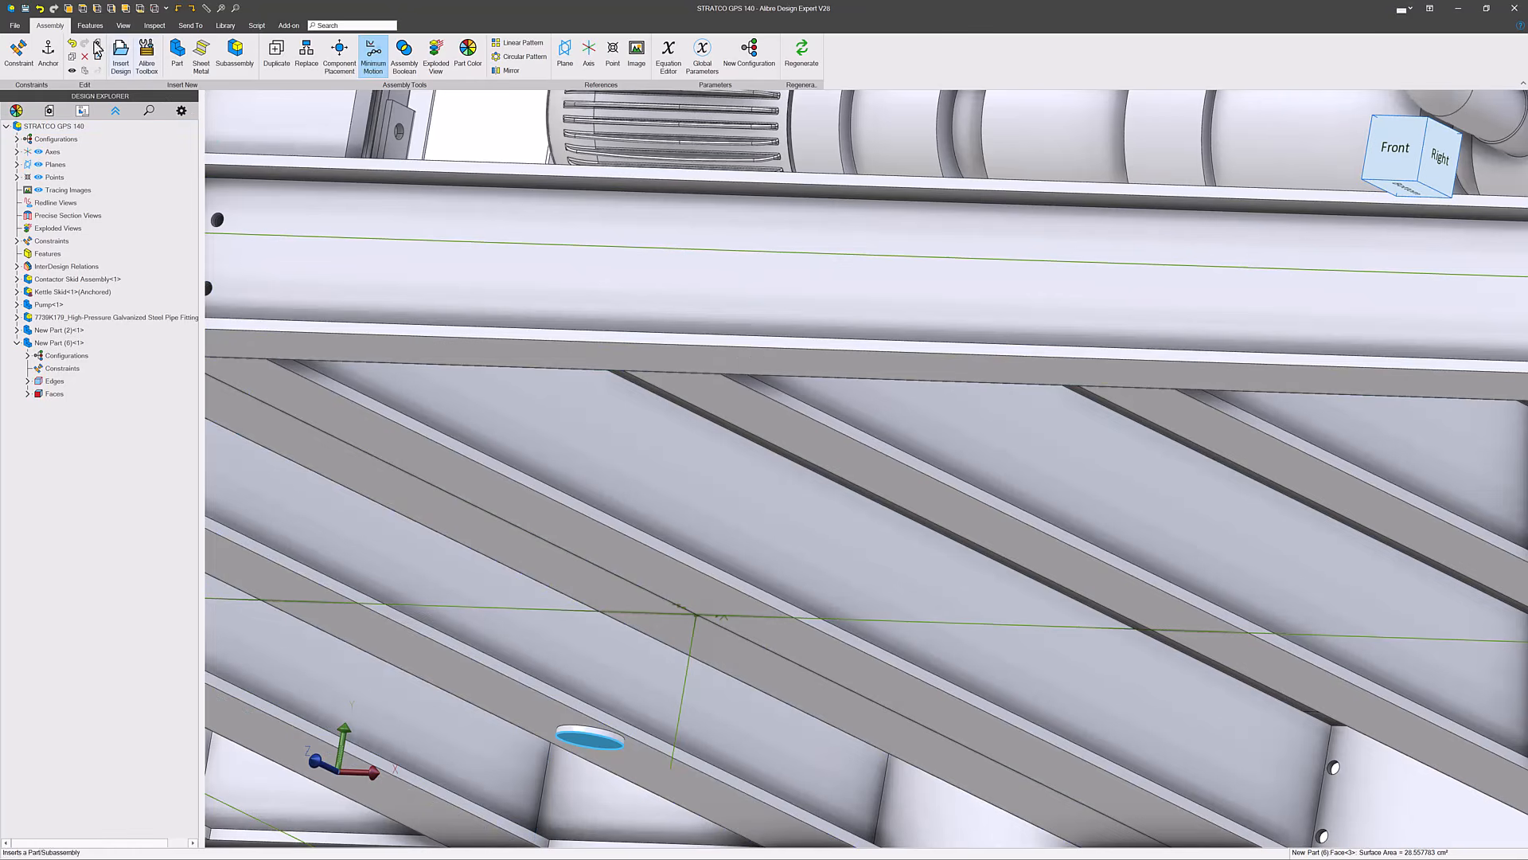
pyautogui.click(17, 53)
pyautogui.scroll(-5, 338, 601)
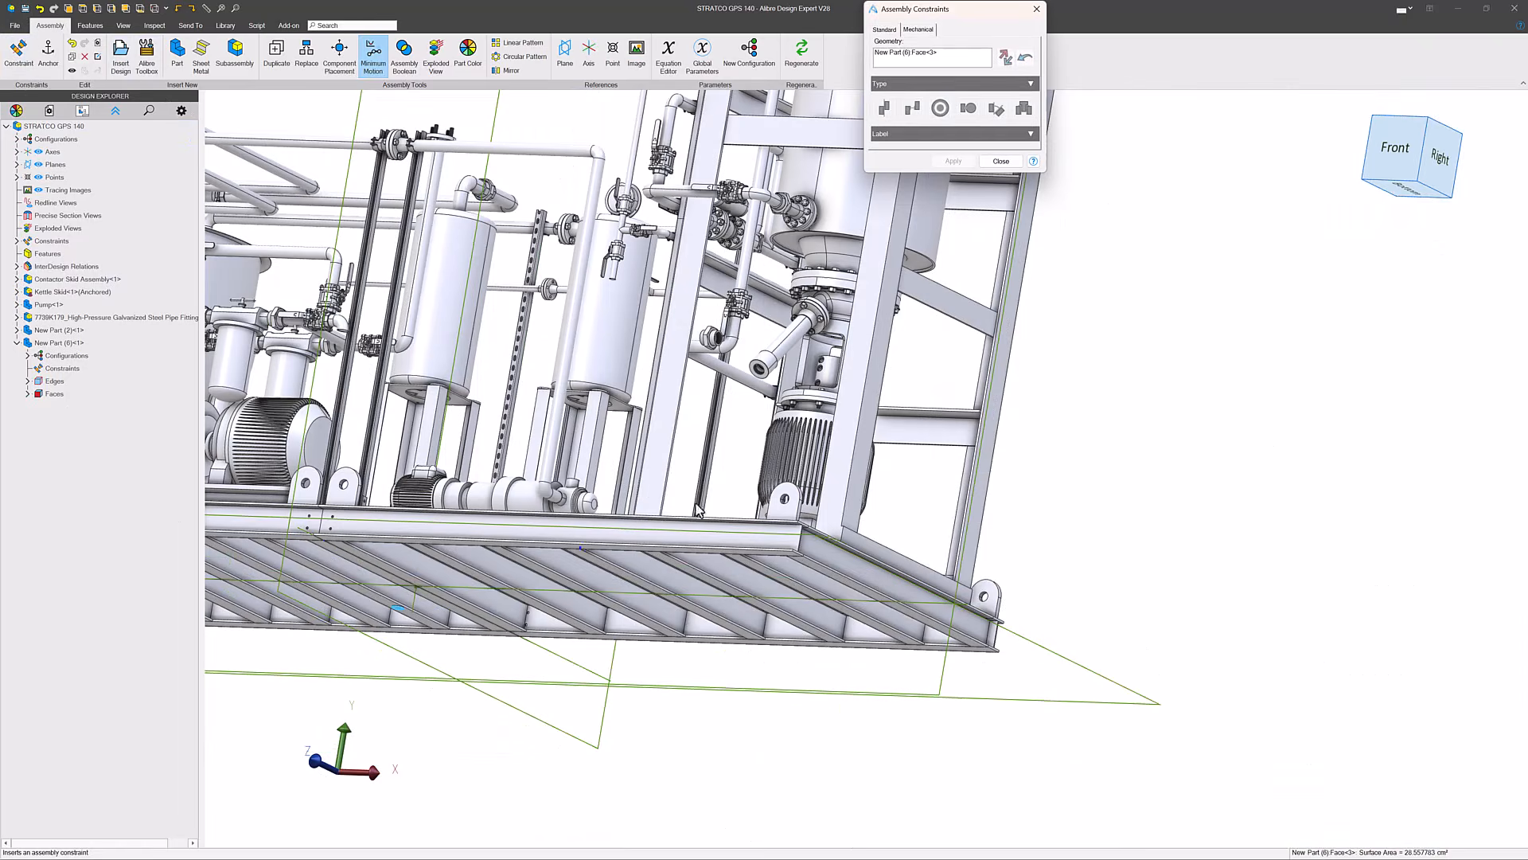
pyautogui.scroll(3, 816, 358)
pyautogui.scroll(5, 815, 358)
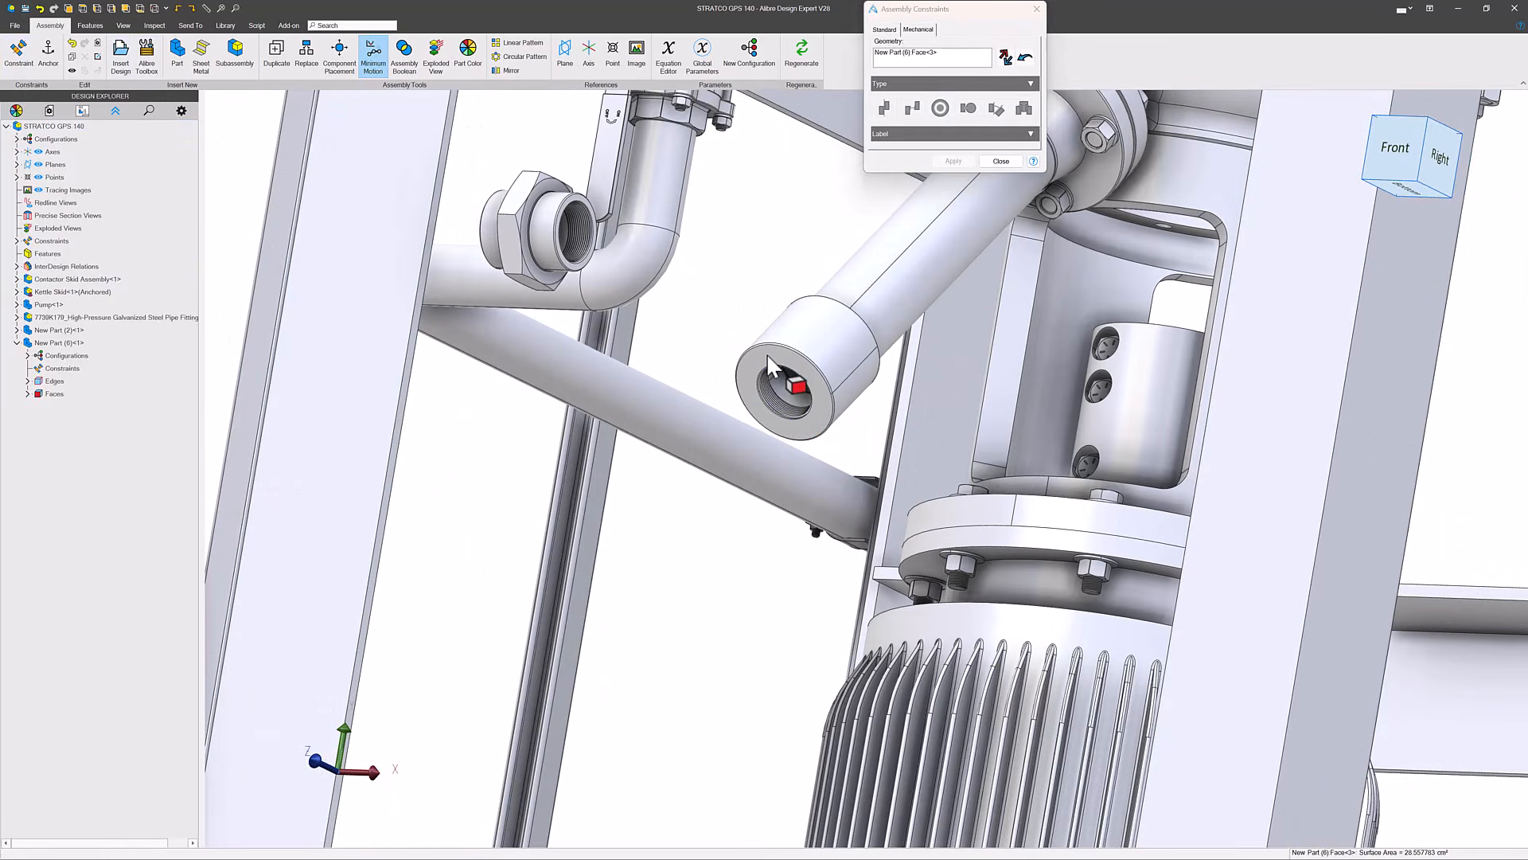
pyautogui.click(767, 352)
pyautogui.scroll(-6, 852, 475)
pyautogui.scroll(2, 622, 533)
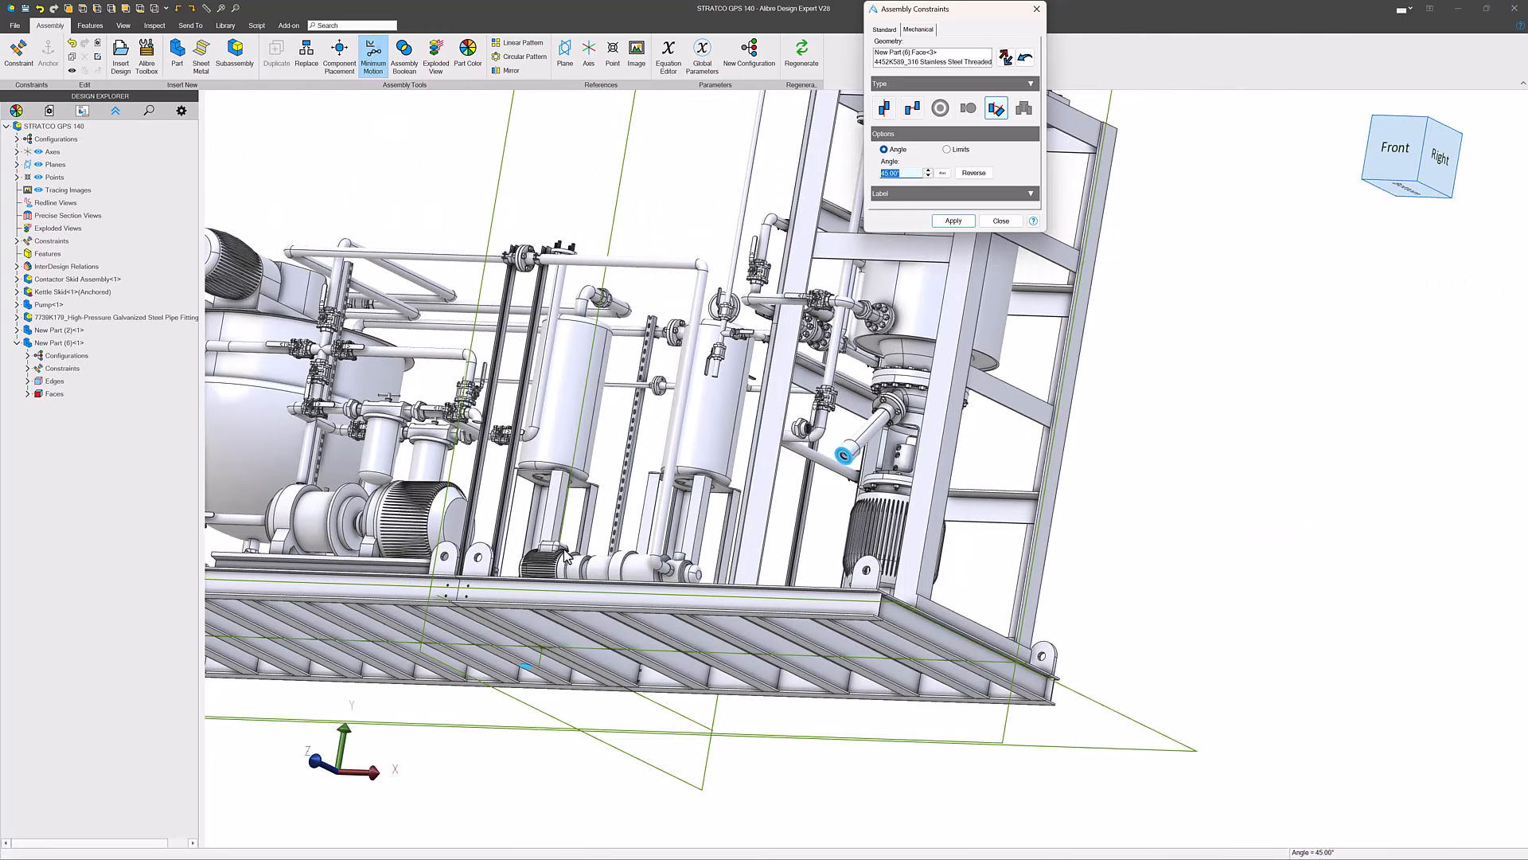
pyautogui.click(883, 109)
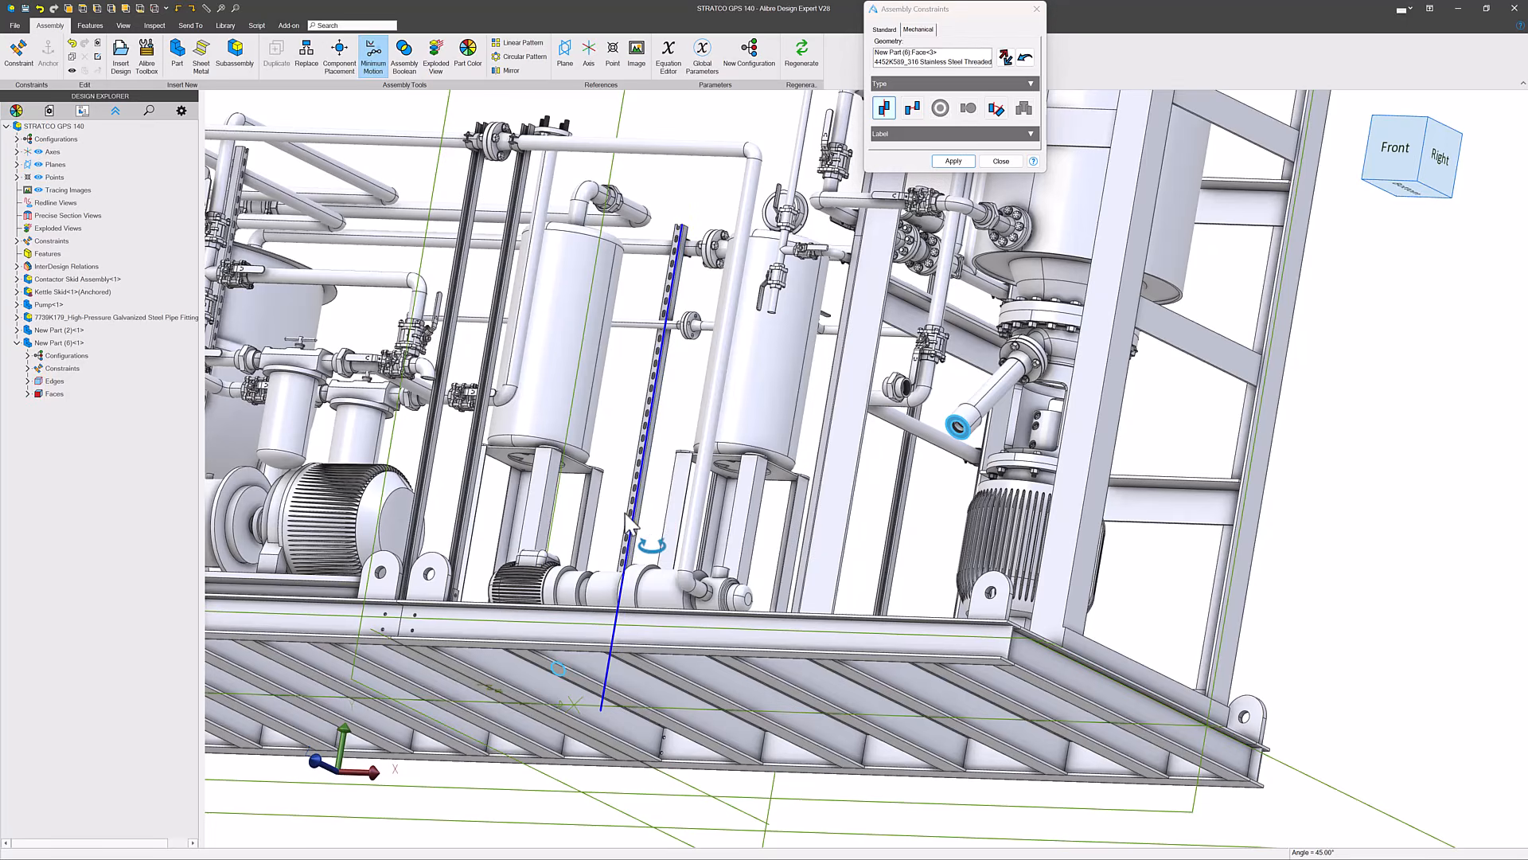
pyautogui.moveTo(627, 515); pyautogui.dragTo(622, 547, button='middle')
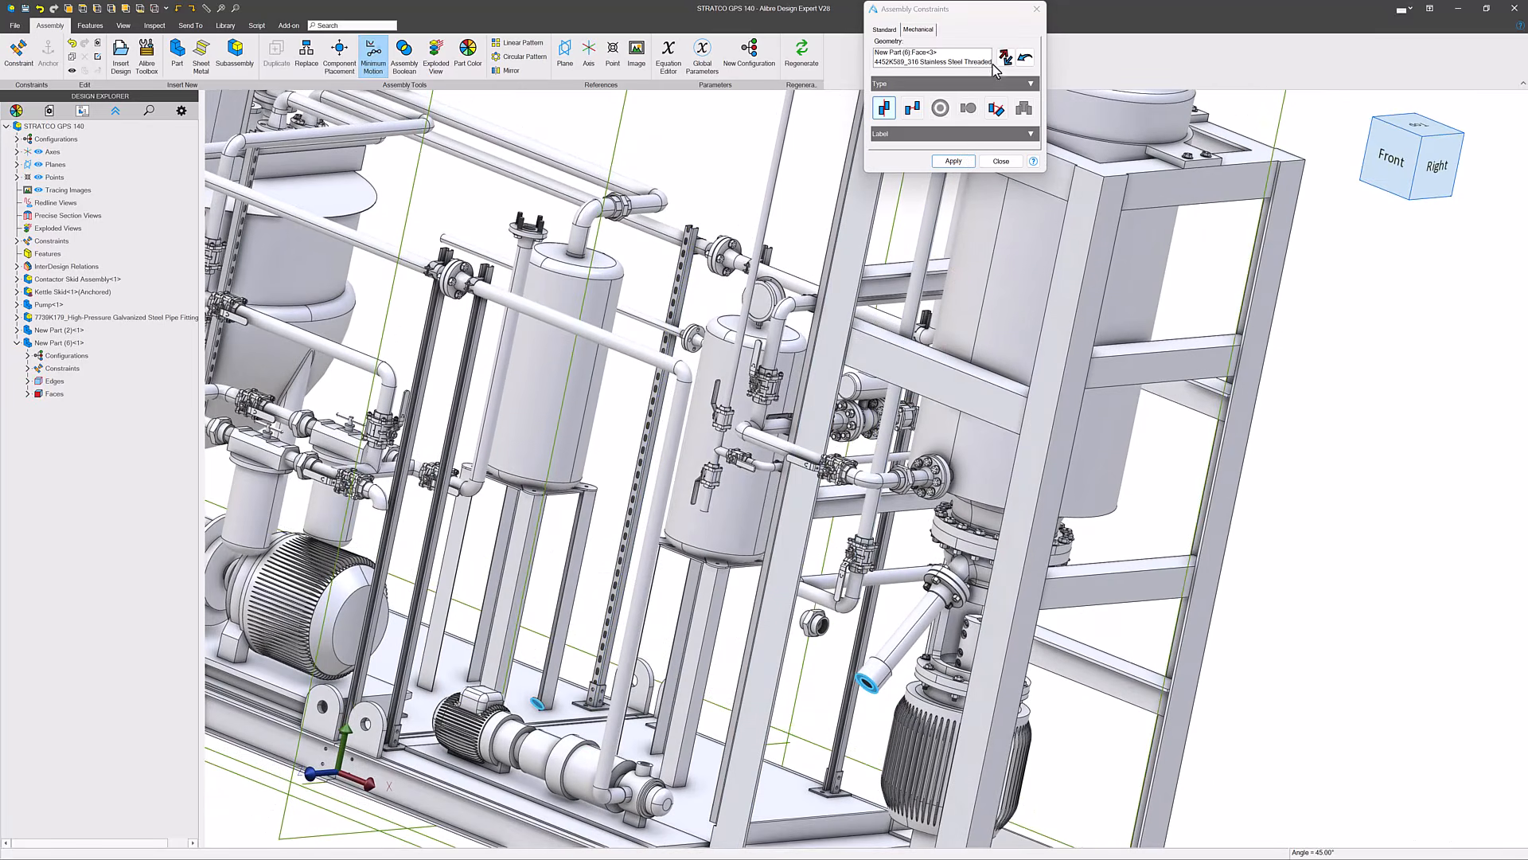
pyautogui.scroll(5, 558, 705)
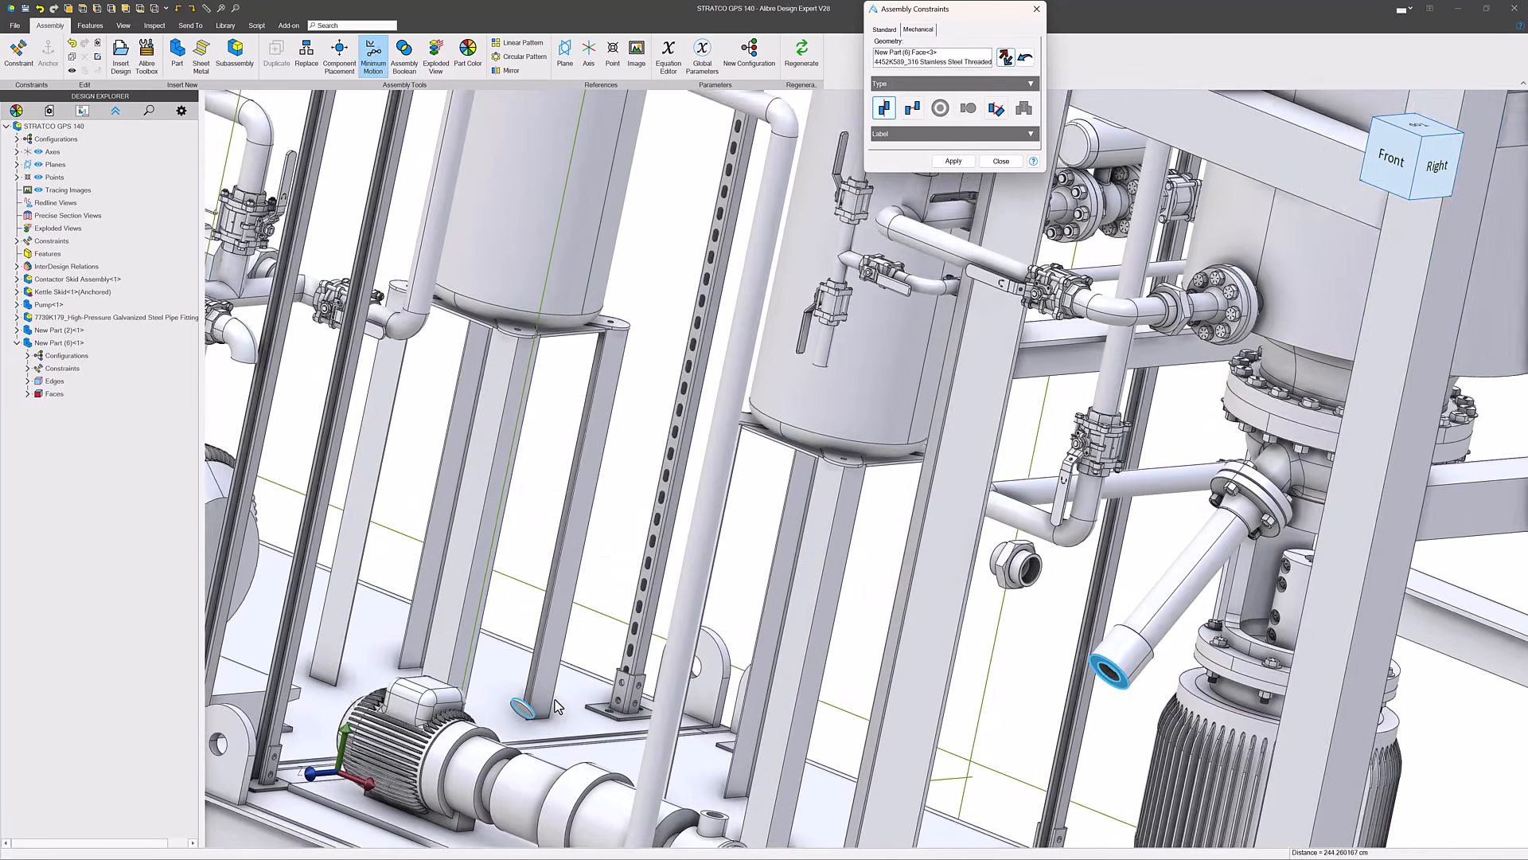
pyautogui.scroll(-5, 557, 706)
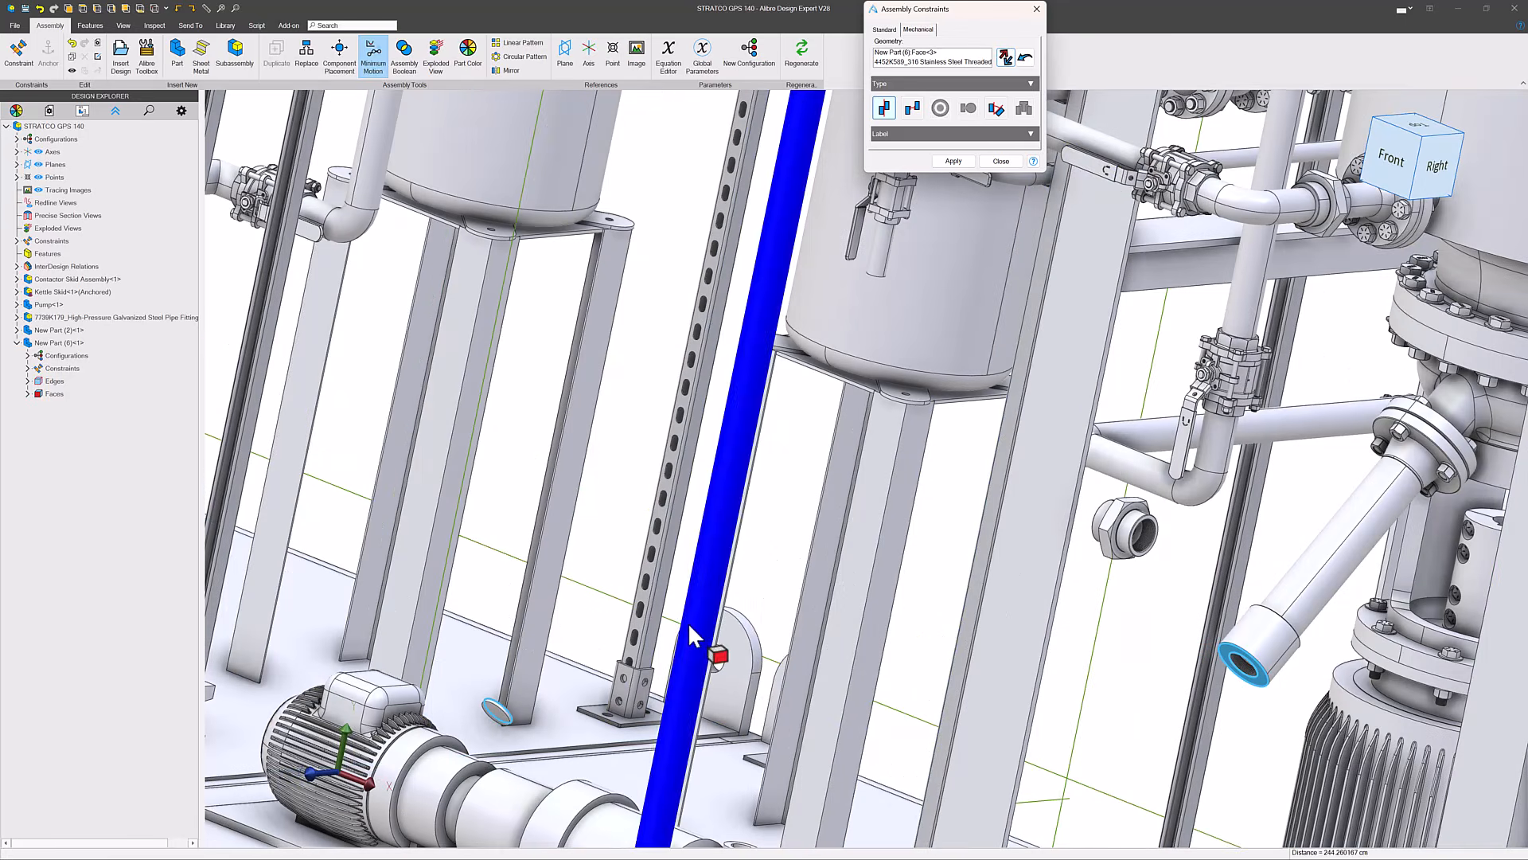
pyautogui.click(953, 161)
# - Constrain the disc's rim concentric with the cylindrical outer face of the pipe cap, at zero offset
pyautogui.scroll(5, 497, 709)
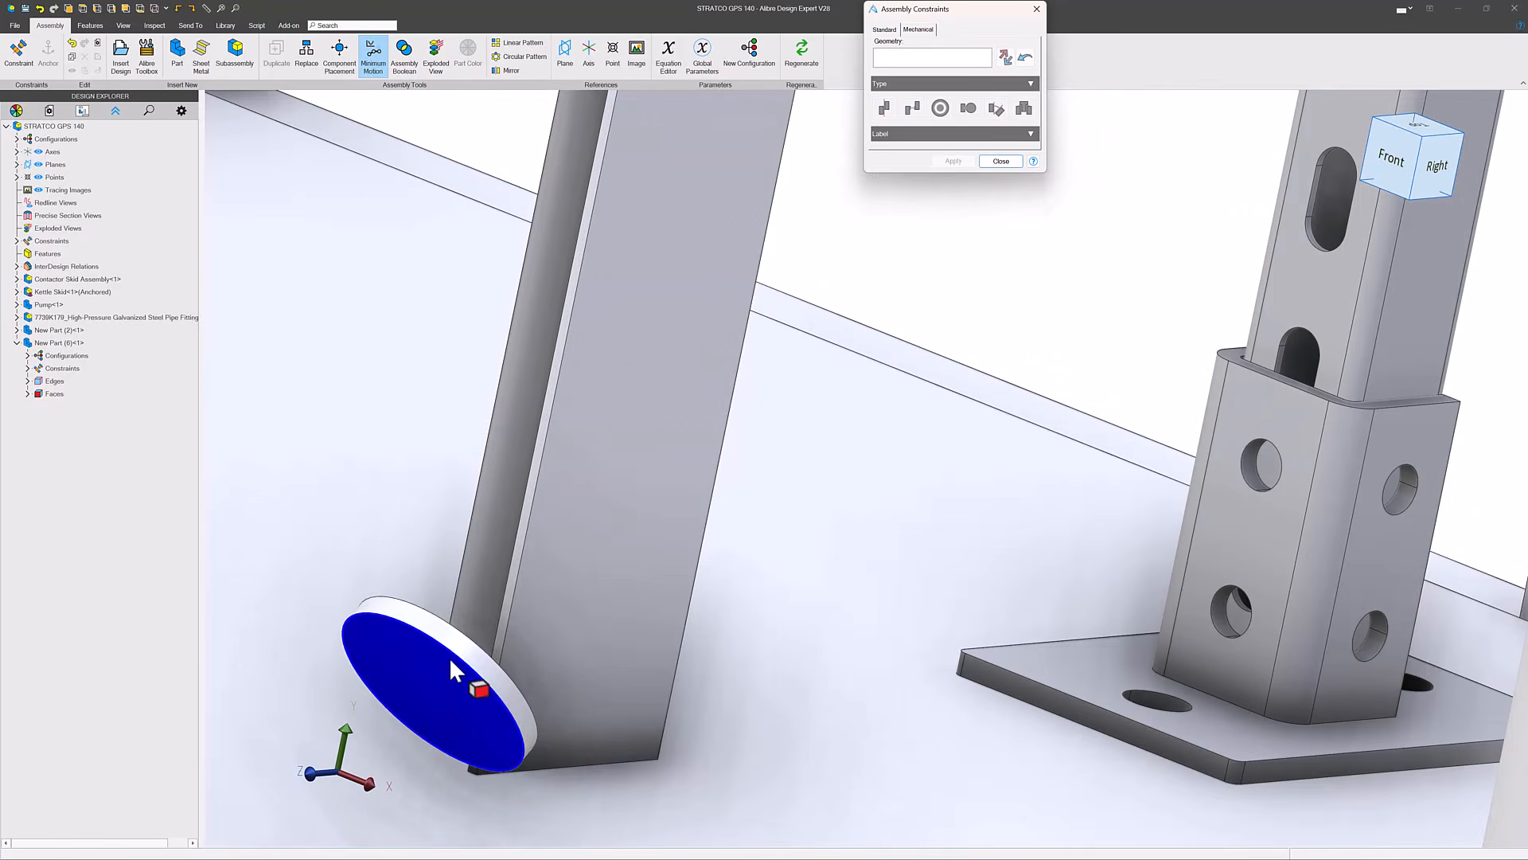
pyautogui.click(452, 671)
pyautogui.scroll(-5, 467, 665)
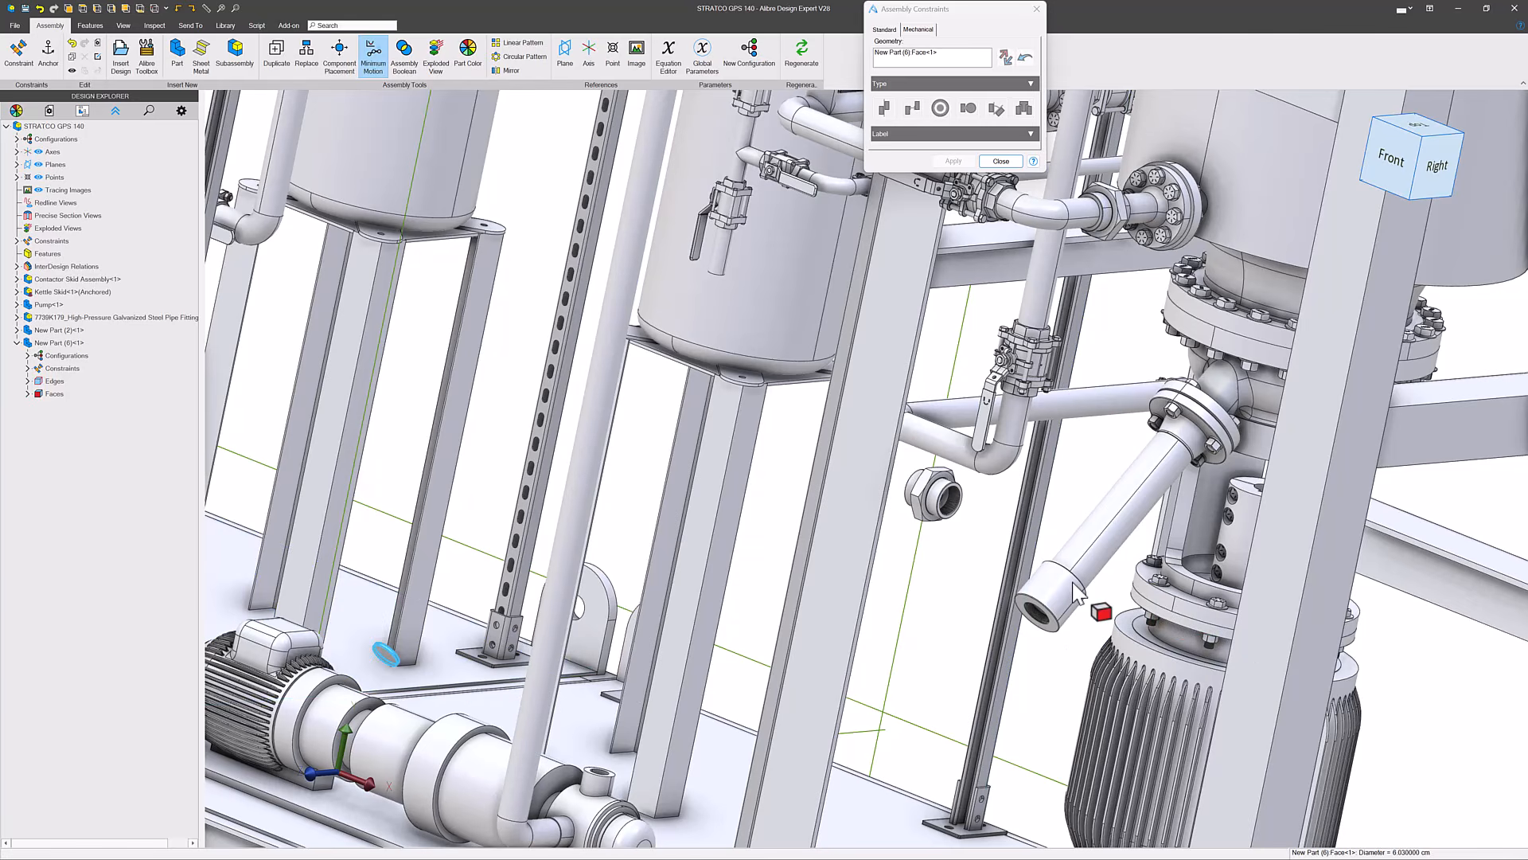
pyautogui.click(1072, 589)
pyautogui.scroll(5, 1091, 605)
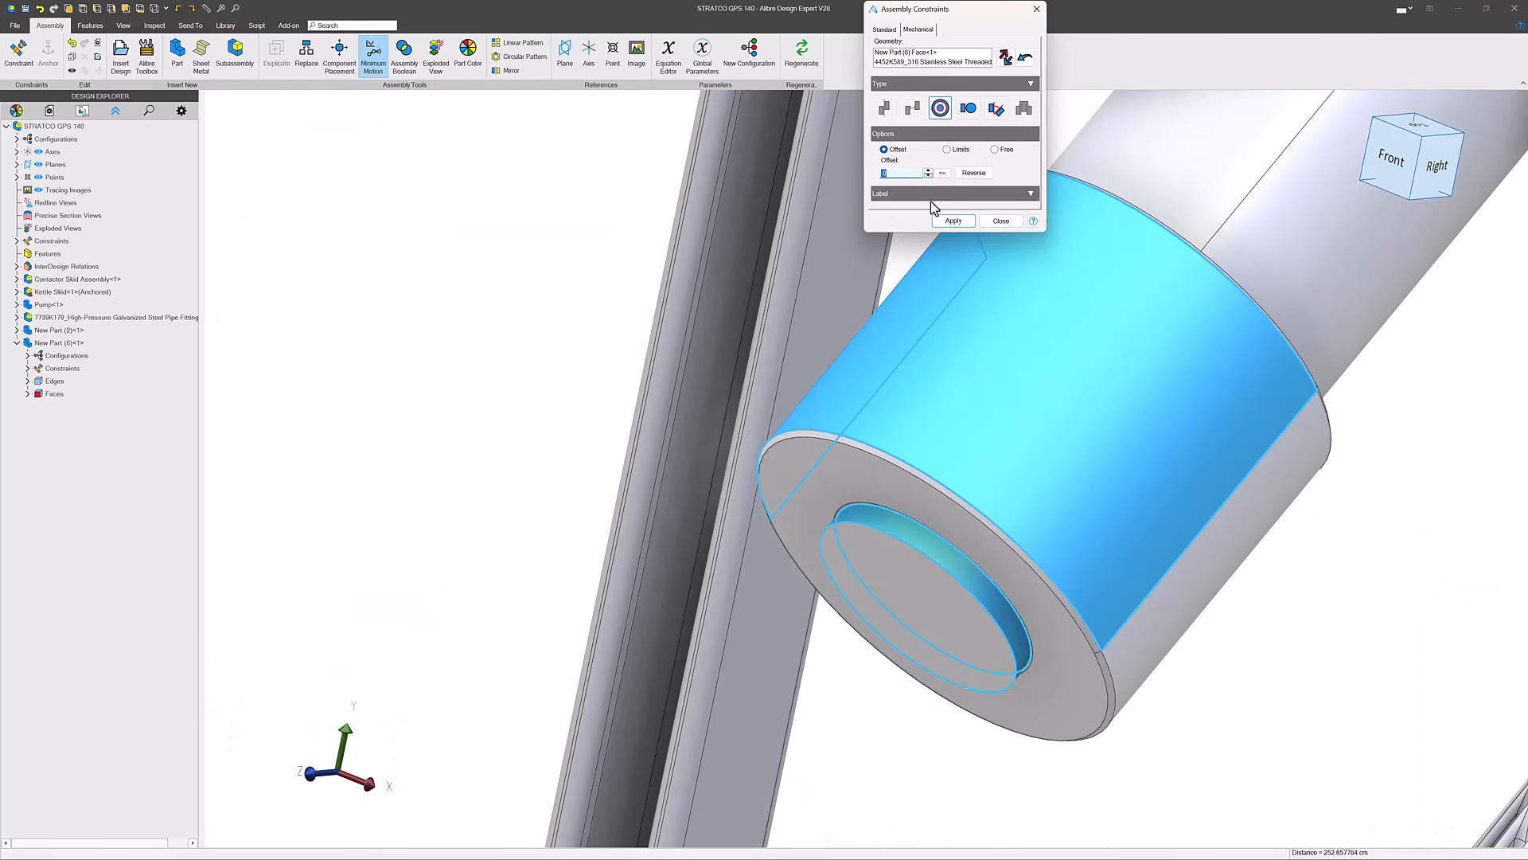
pyautogui.click(953, 220)
# - Show the reference geometry of the disc seated in the pipe cap
pyautogui.scroll(-2, 843, 432)
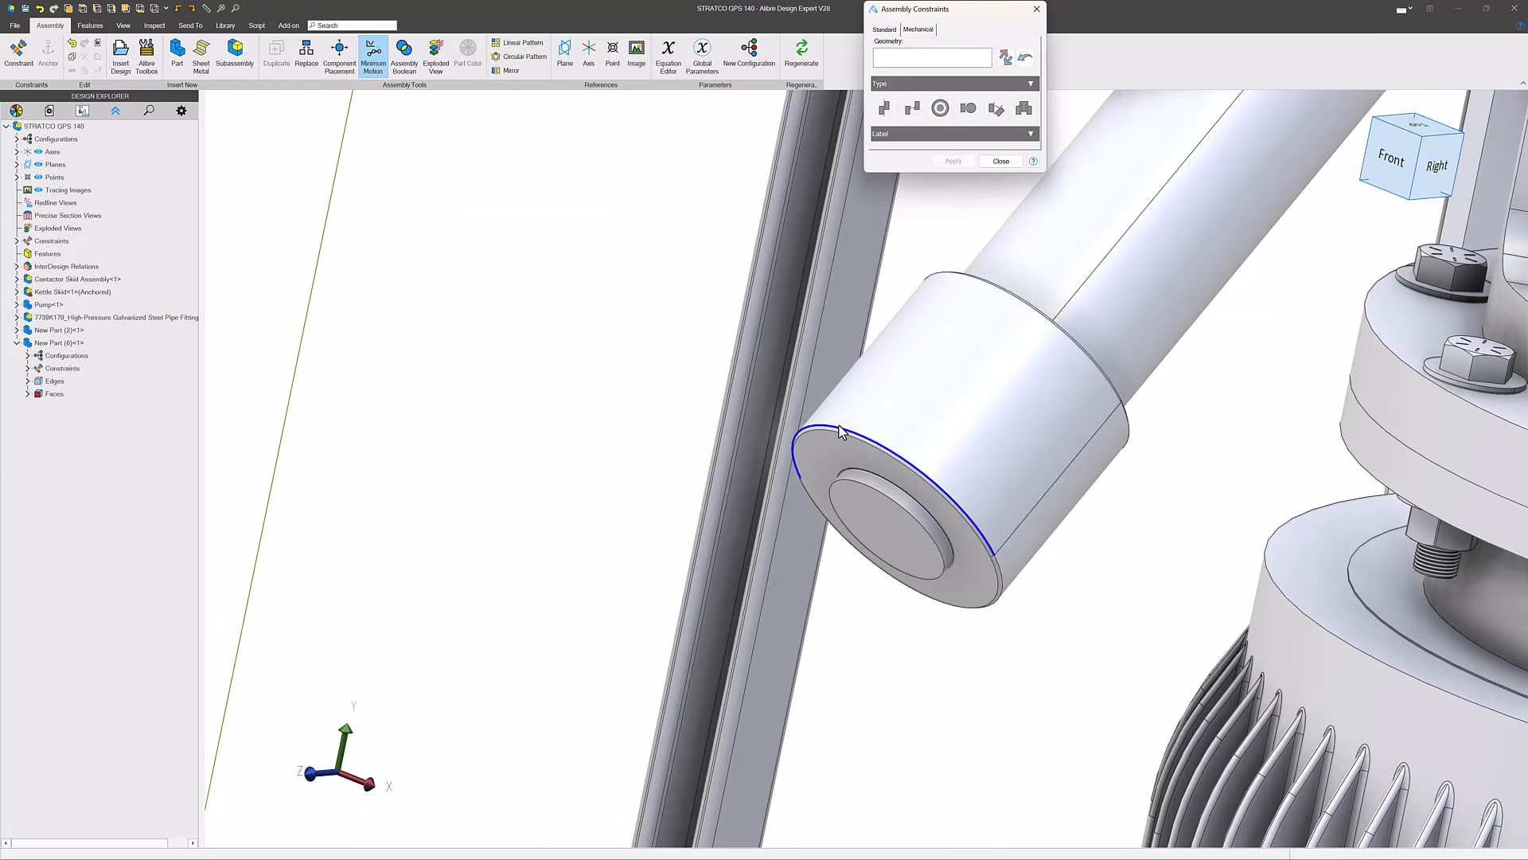
pyautogui.scroll(3, 915, 521)
pyautogui.rightClick(800, 513)
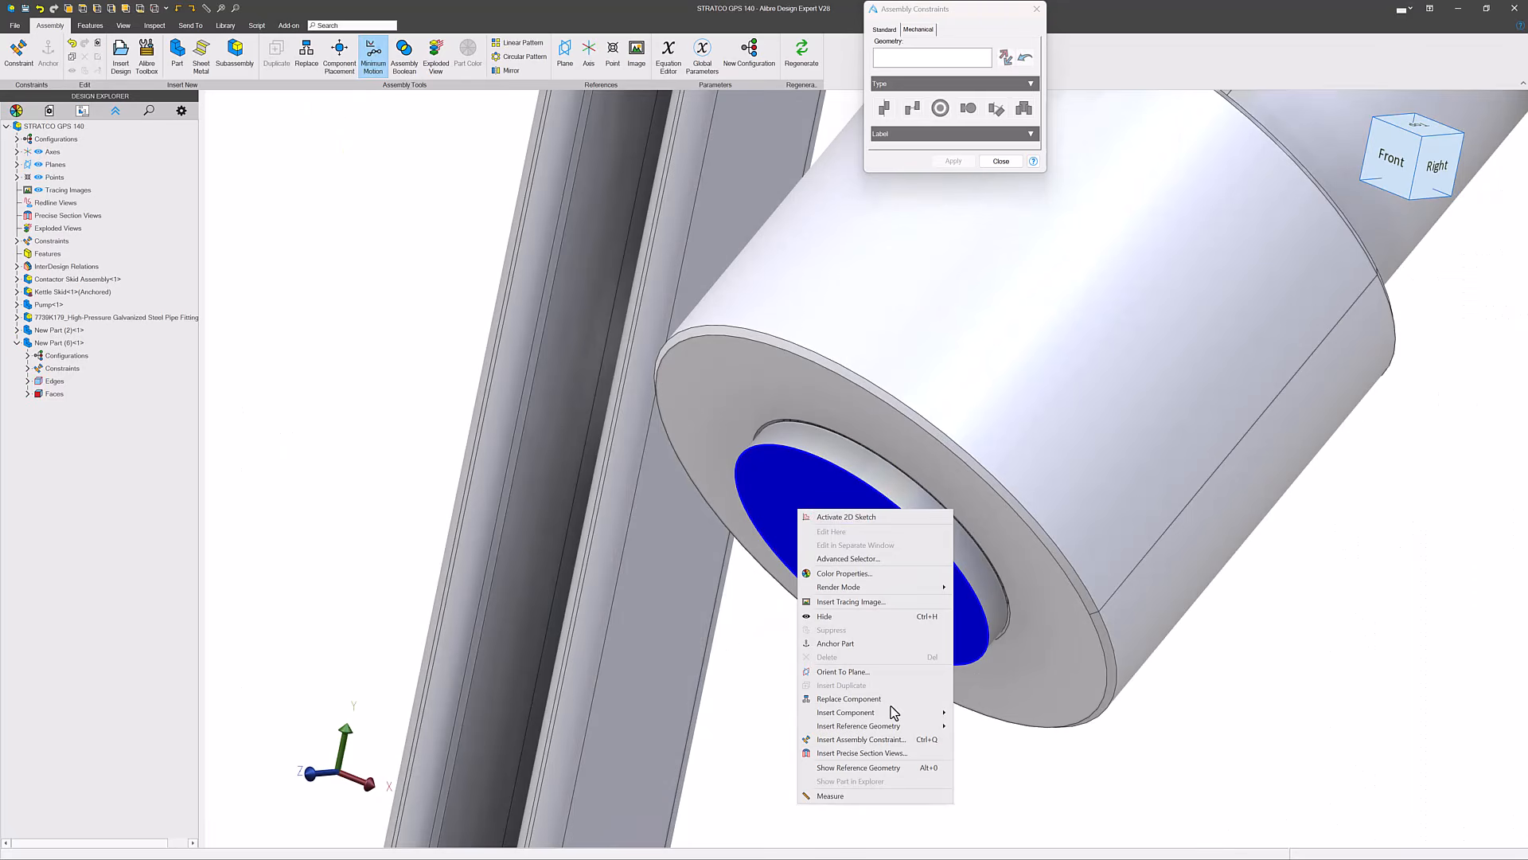
pyautogui.click(850, 768)
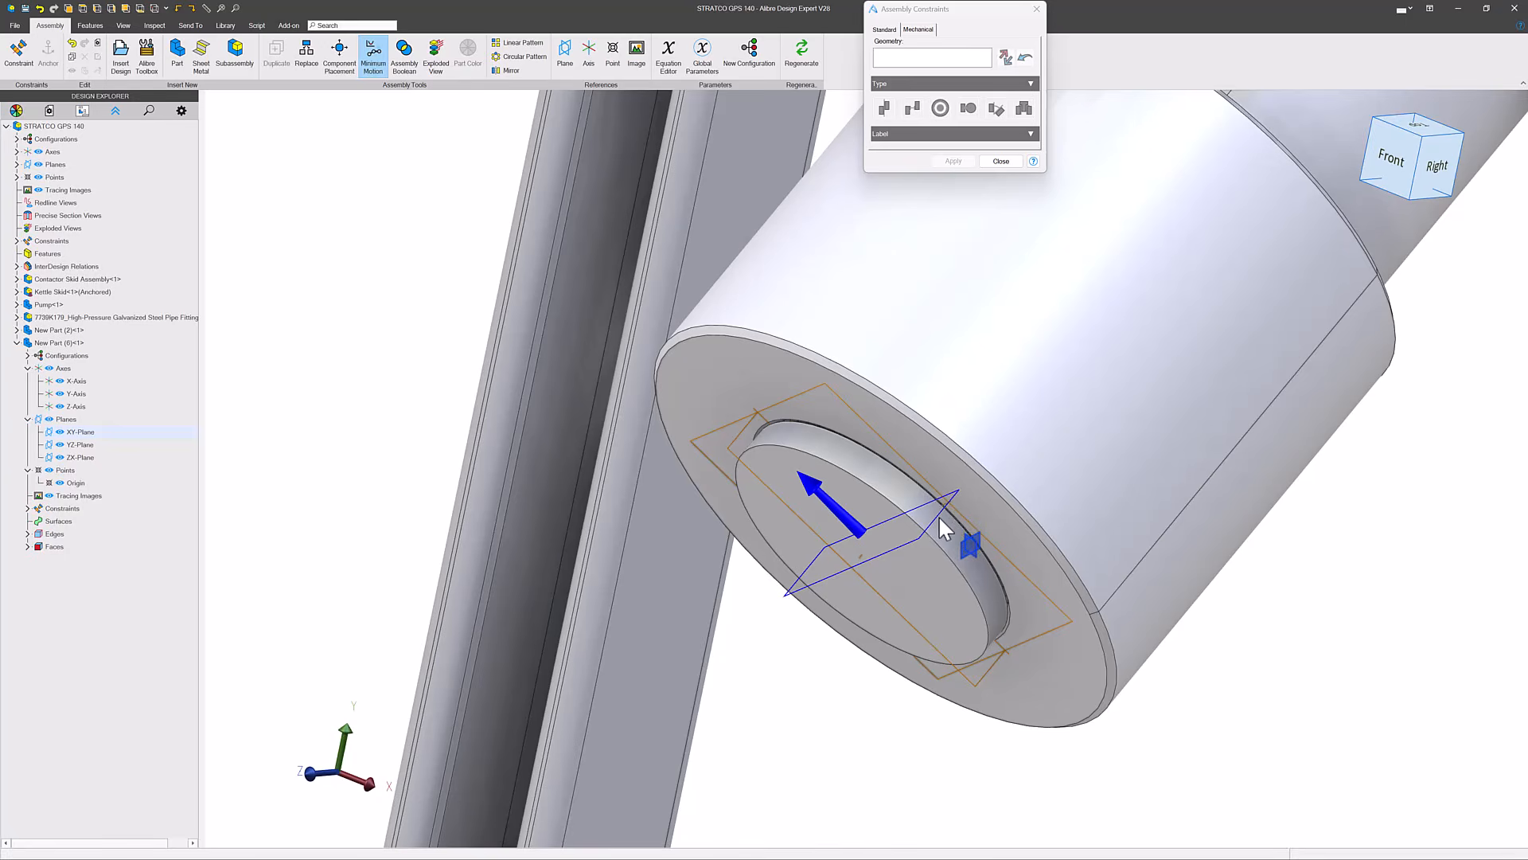
# - Add a 0° angle constraint between the disc's X-Axis and the long front I-beam edge of the skid, and finish constraining
pyautogui.scroll(3, 943, 529)
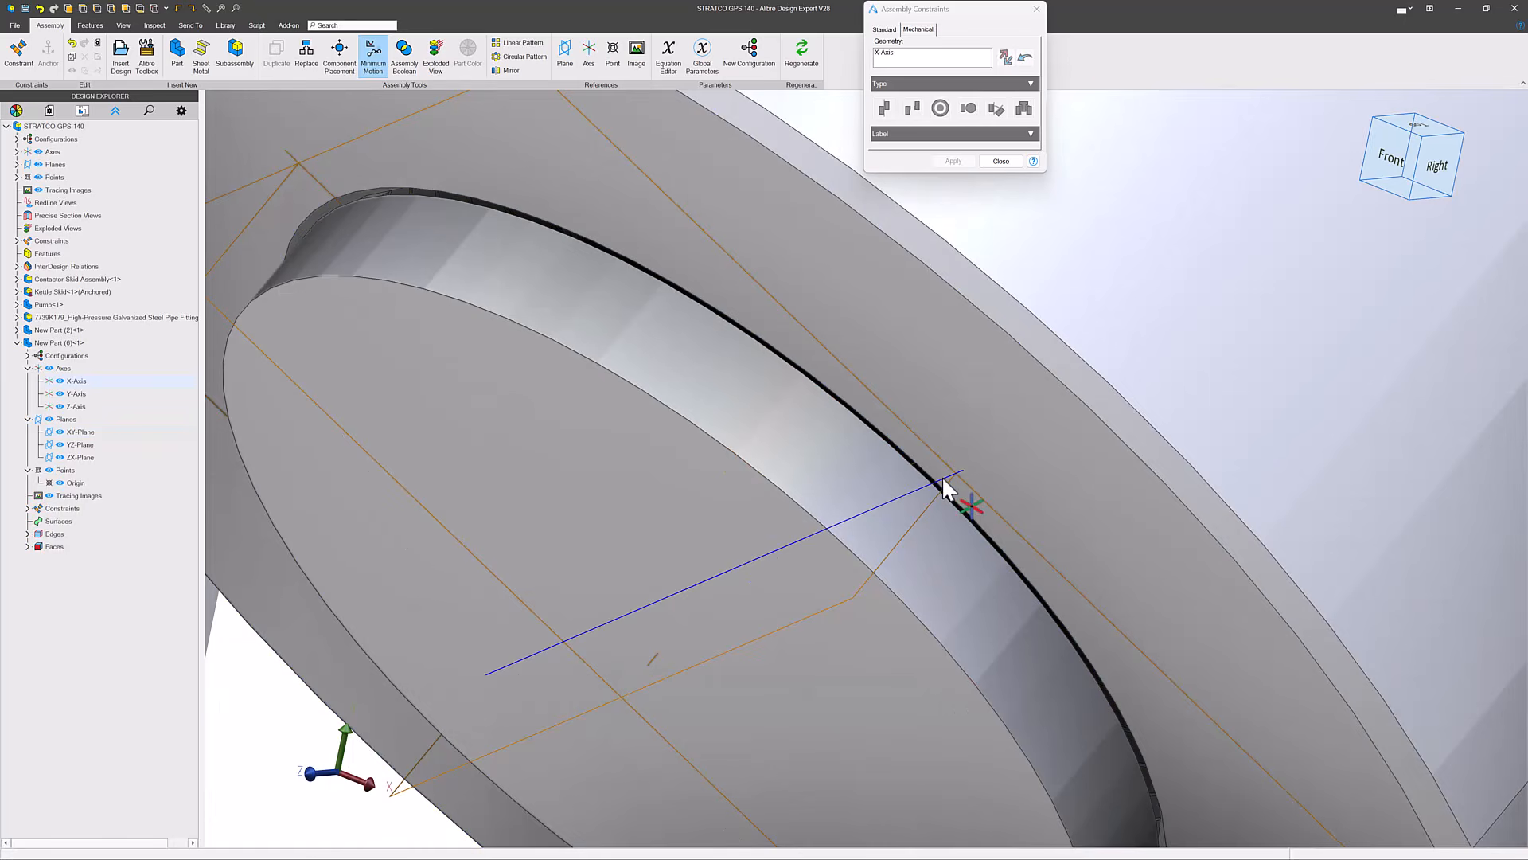
pyautogui.click(945, 487)
pyautogui.scroll(-5, 944, 487)
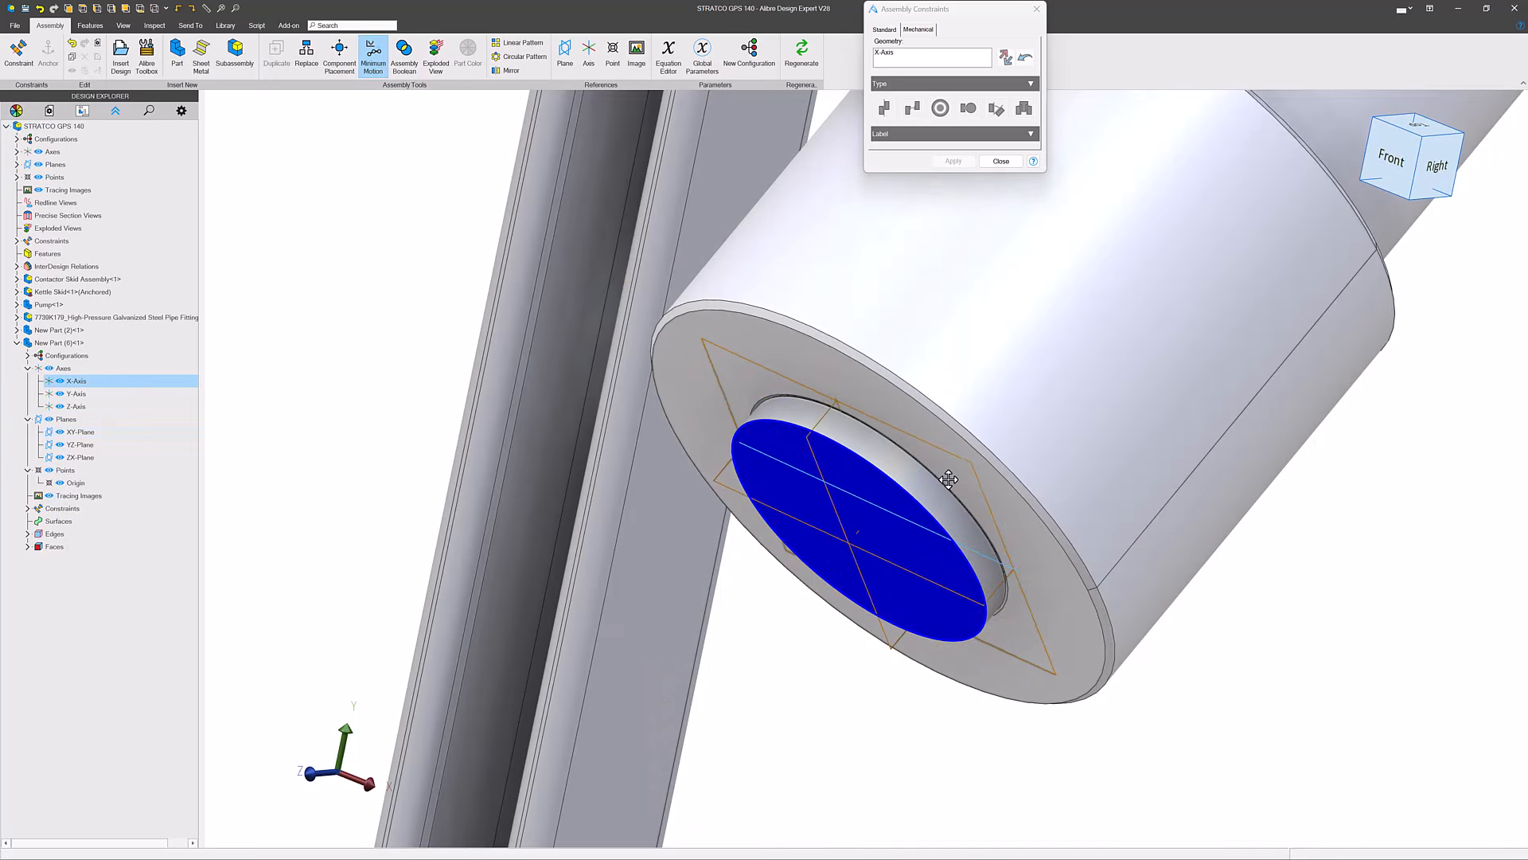
pyautogui.scroll(-10, 948, 479)
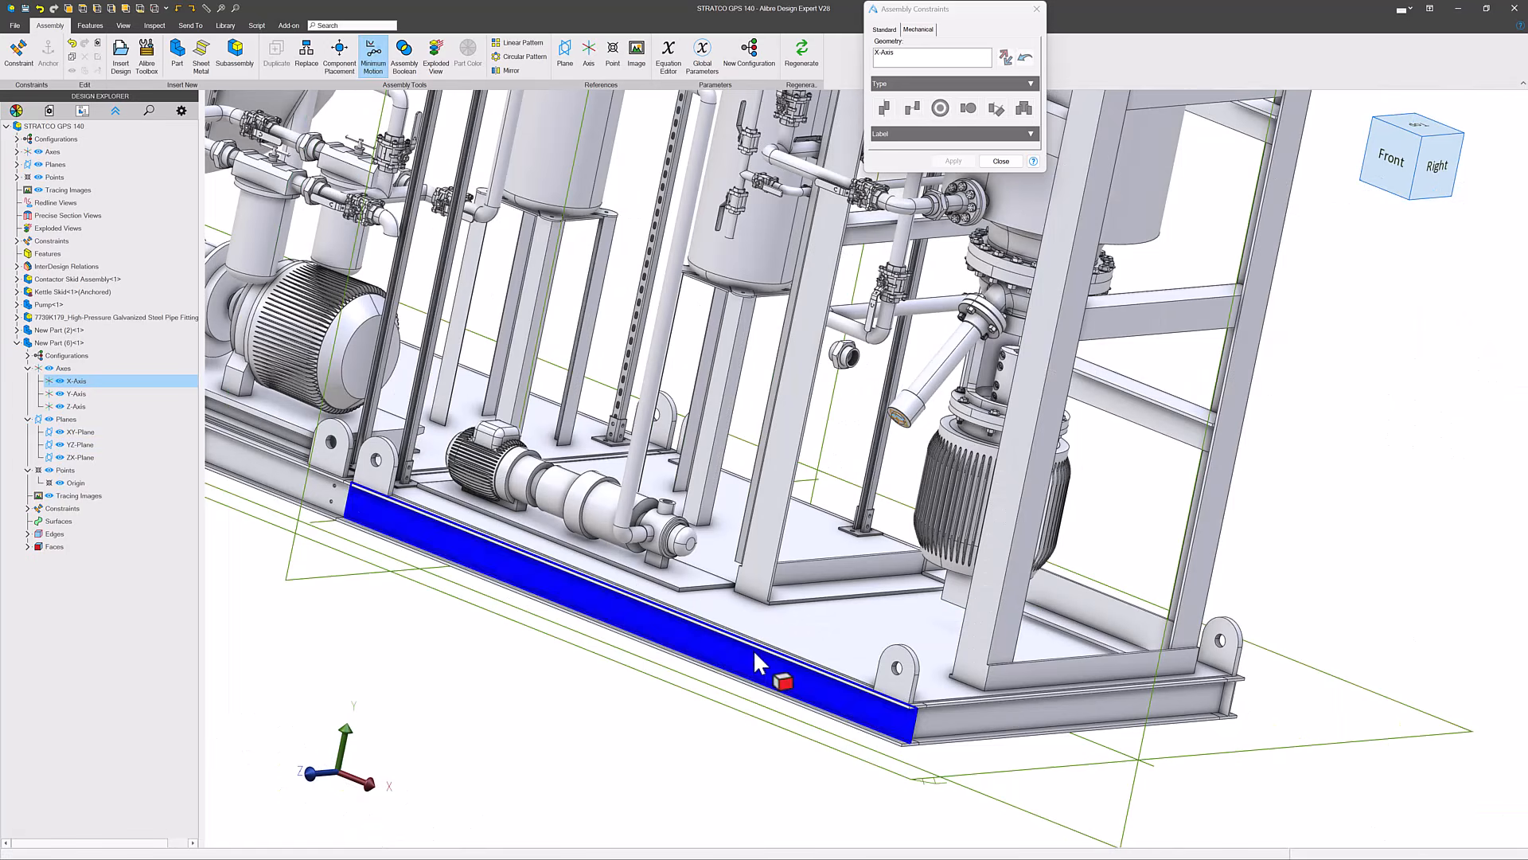
pyautogui.click(878, 420)
pyautogui.scroll(4, 897, 392)
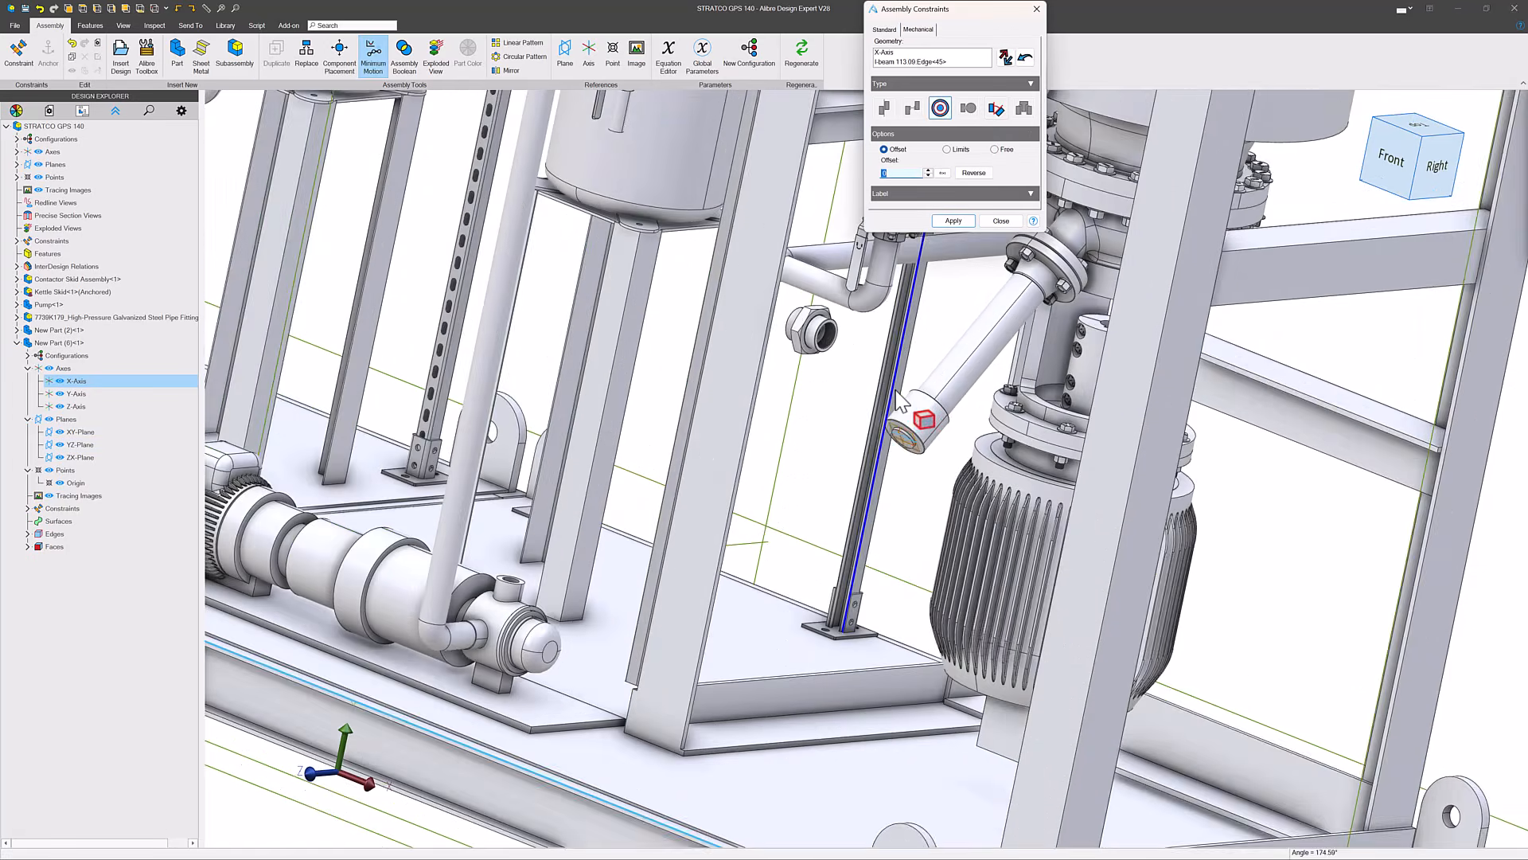
pyautogui.scroll(1, 896, 393)
pyautogui.scroll(-2, 923, 424)
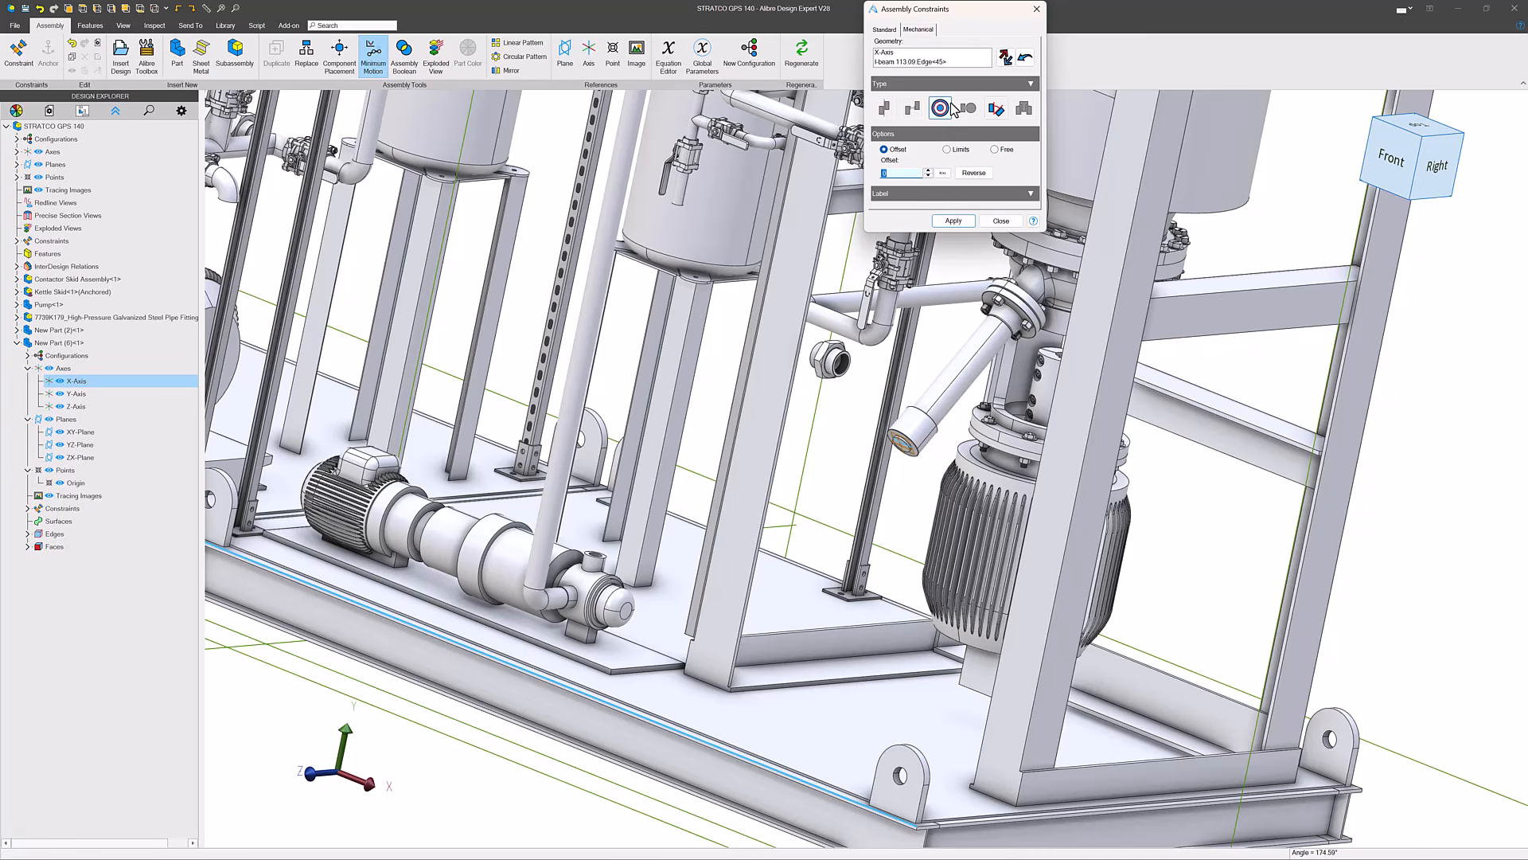
pyautogui.click(996, 111)
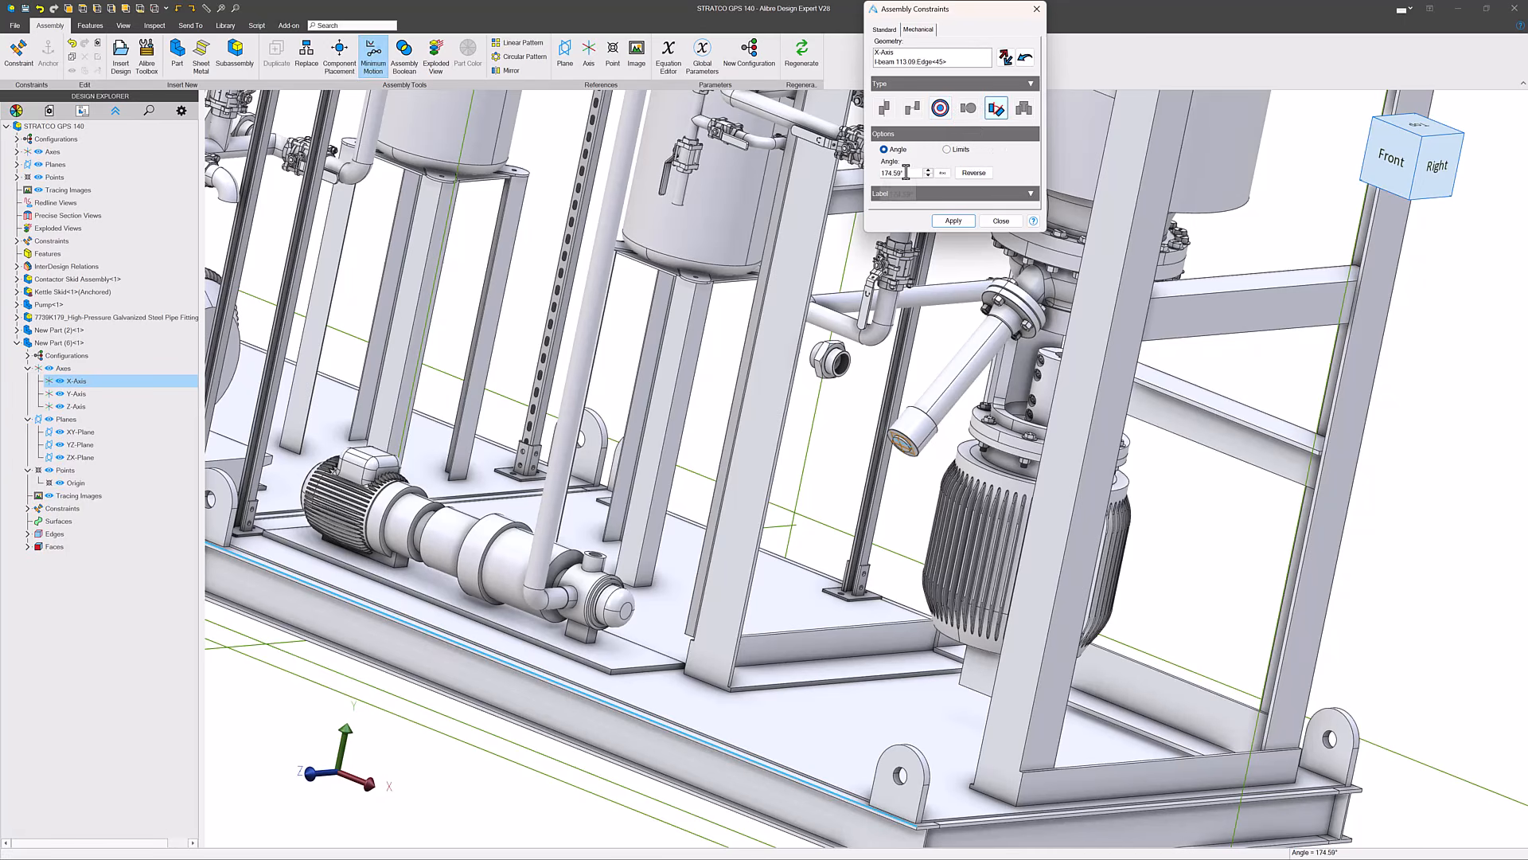
pyautogui.moveTo(906, 173); pyautogui.dragTo(775, 164)
pyautogui.write('0')
pyautogui.press('Return')
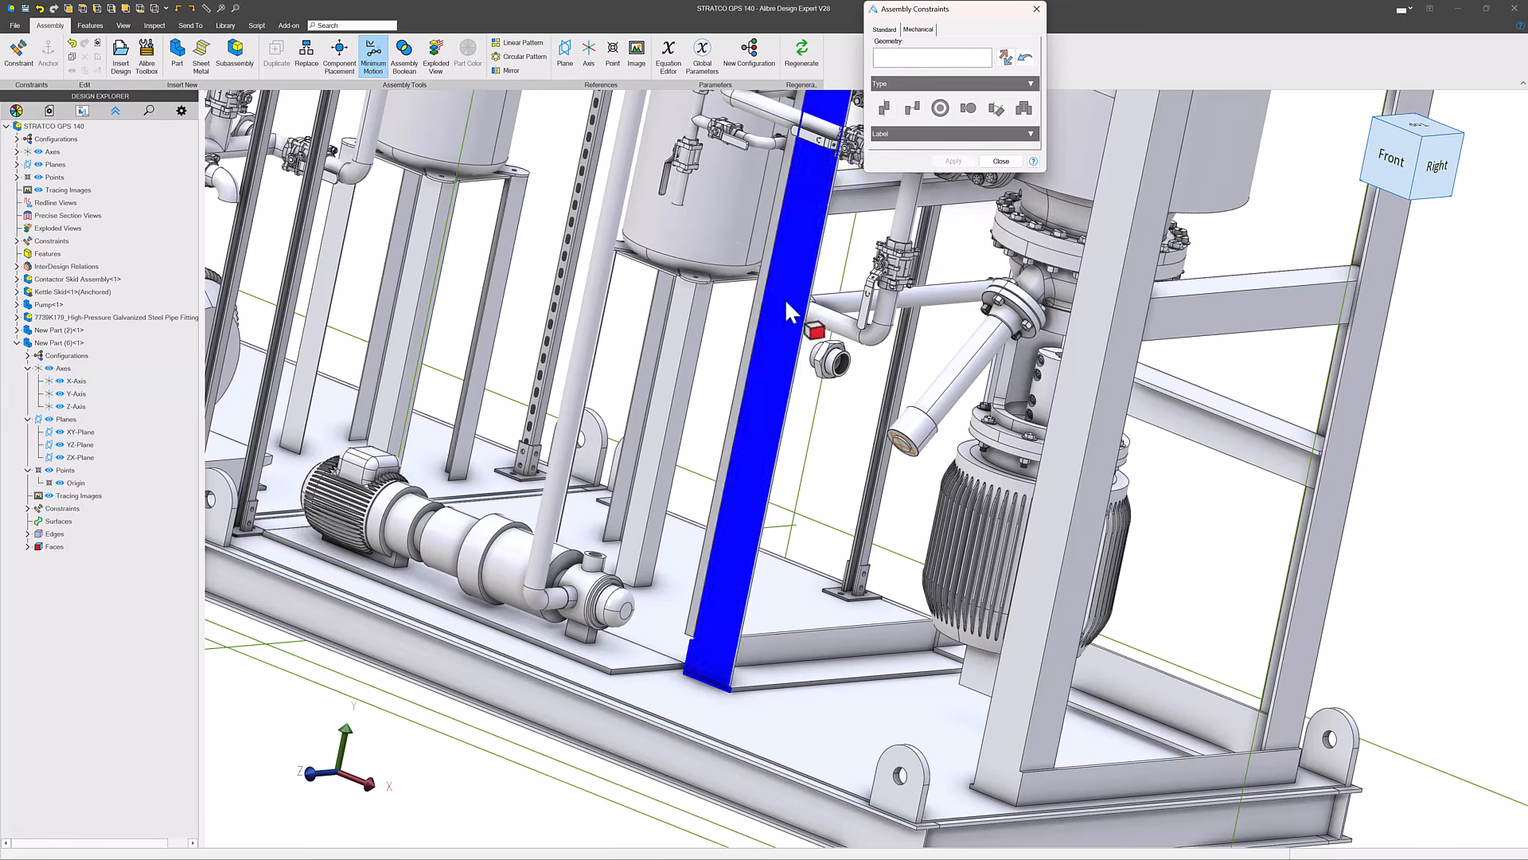
pyautogui.scroll(5, 908, 440)
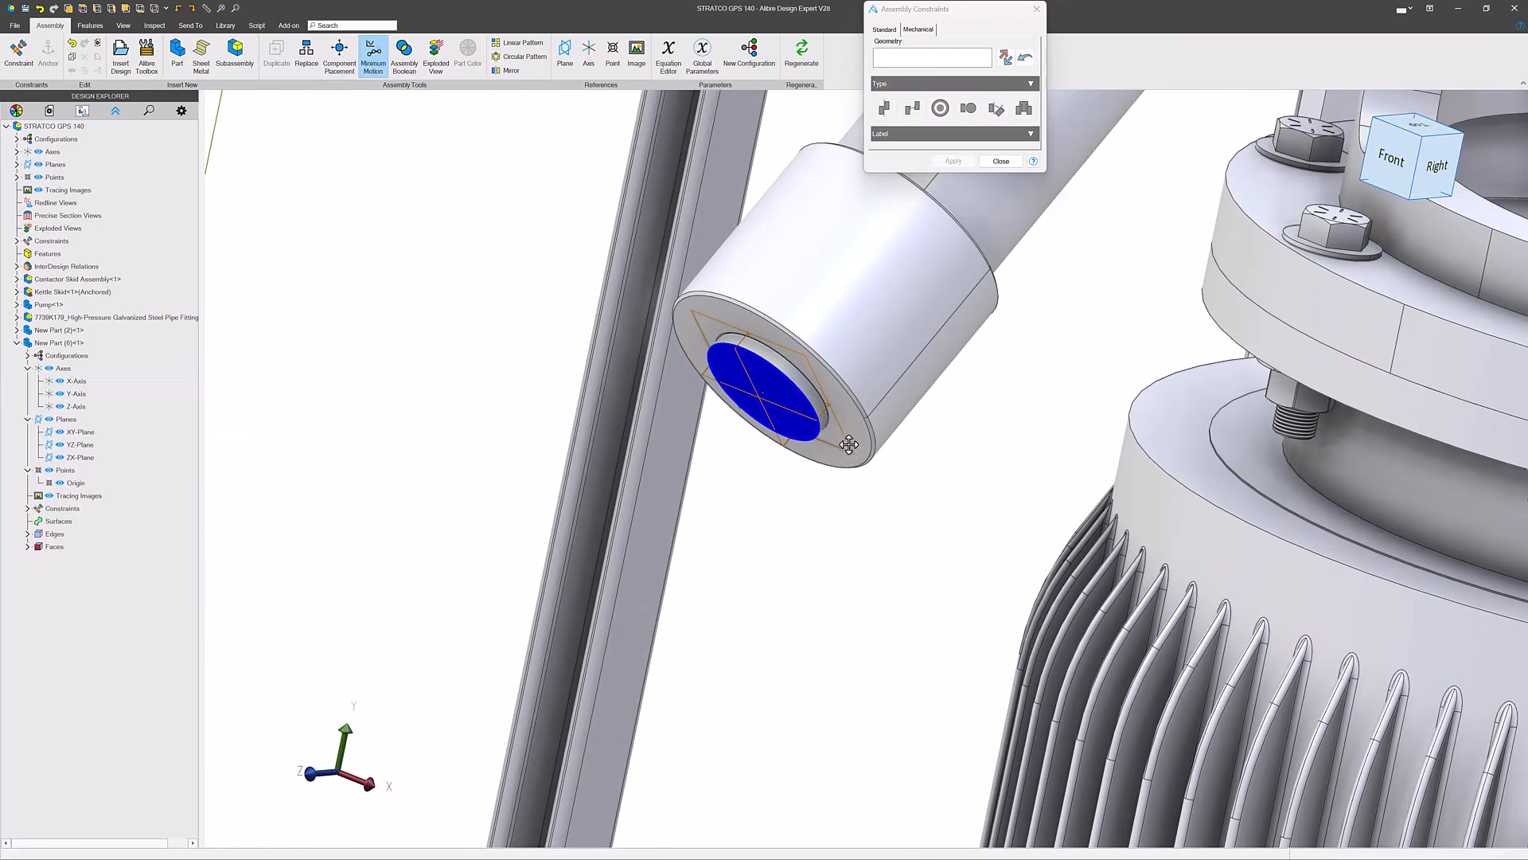
pyautogui.click(1000, 161)
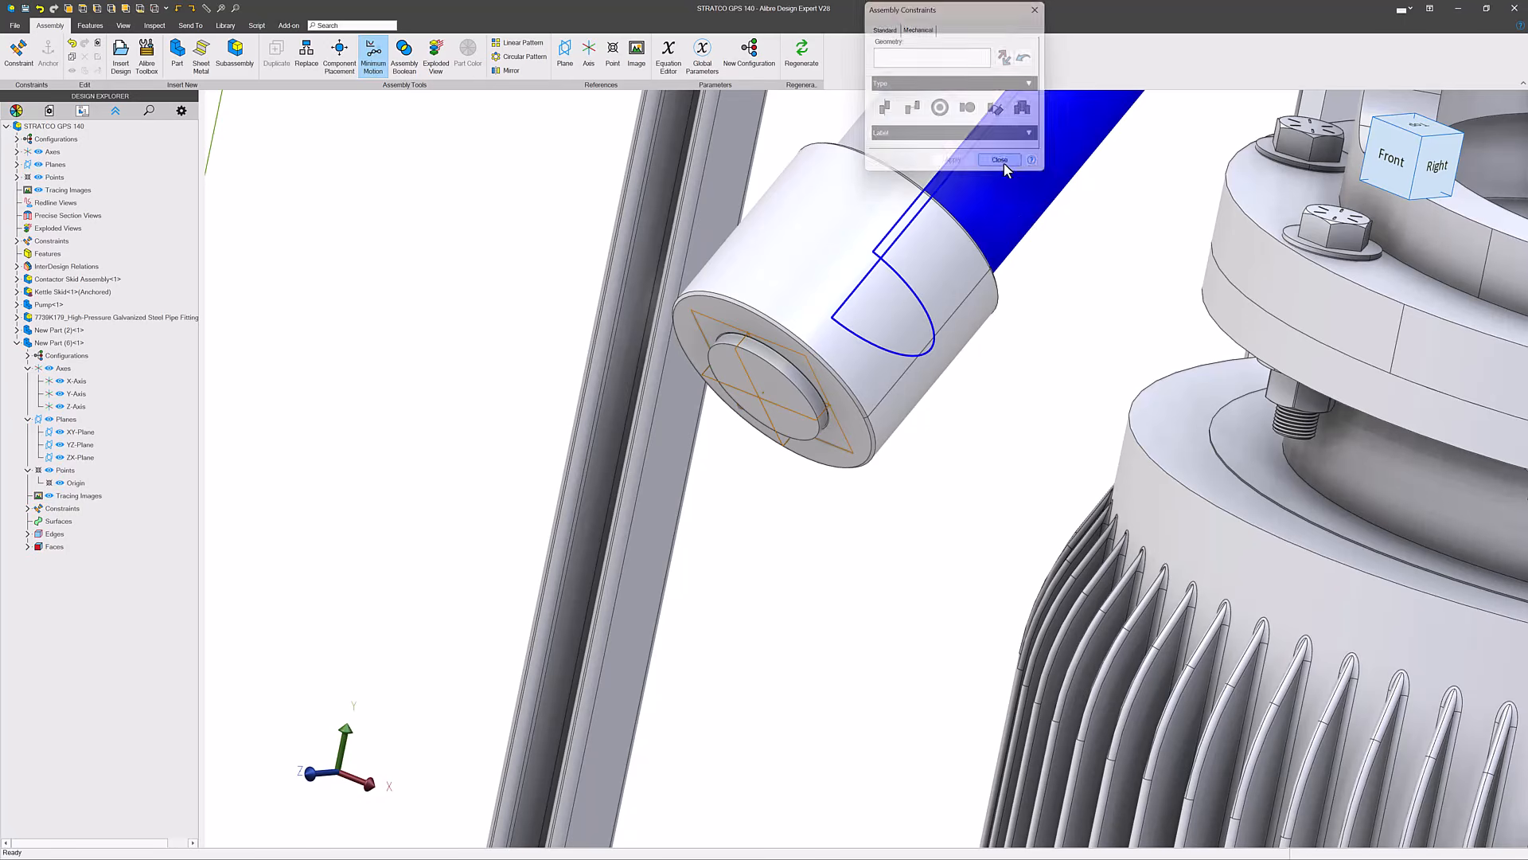
pyautogui.scroll(-10, 981, 405)
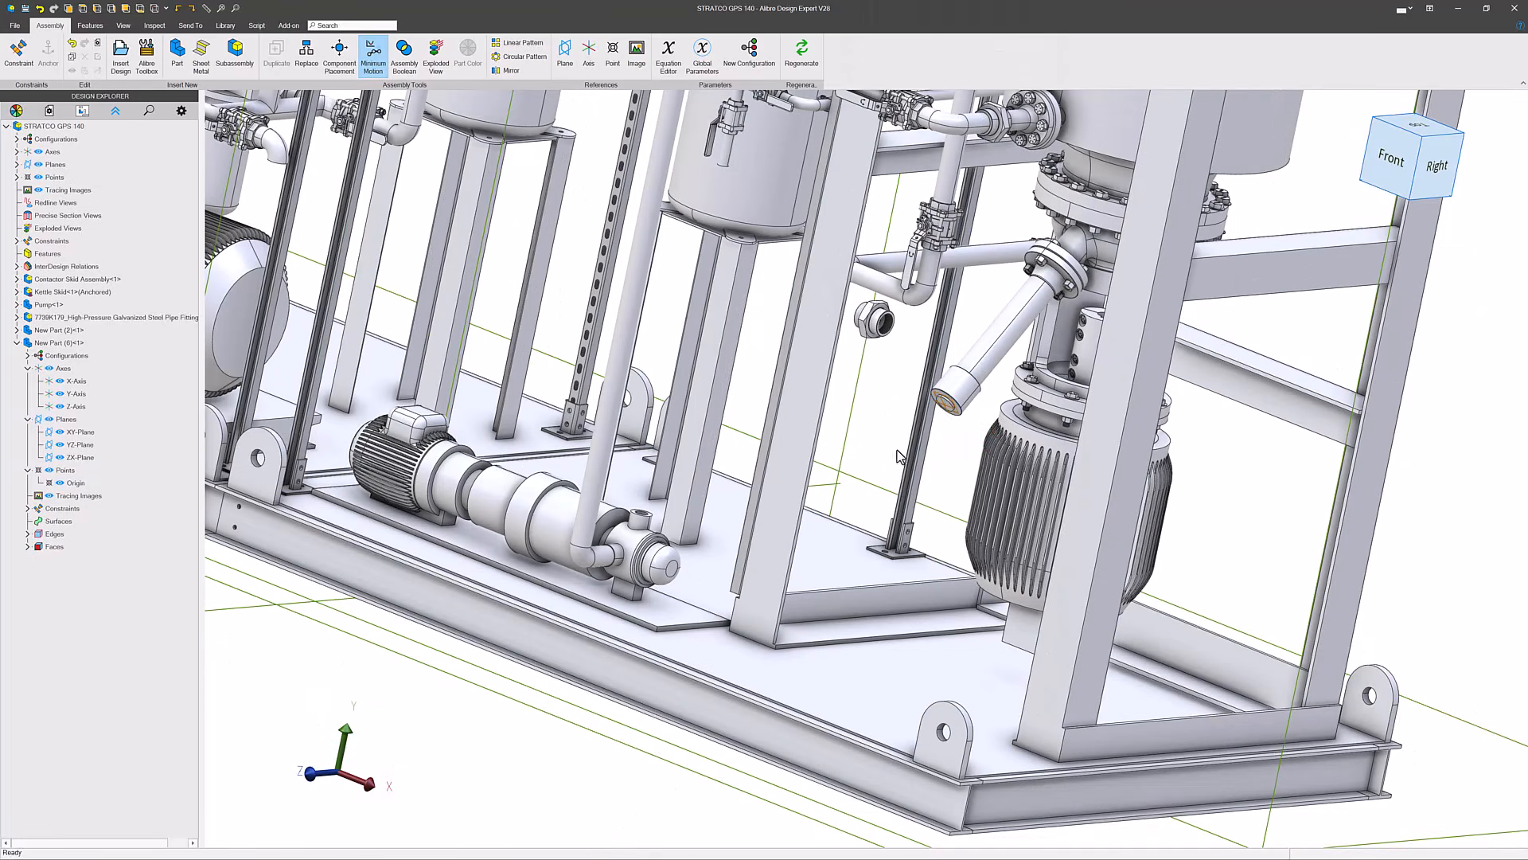
pyautogui.scroll(5, 902, 345)
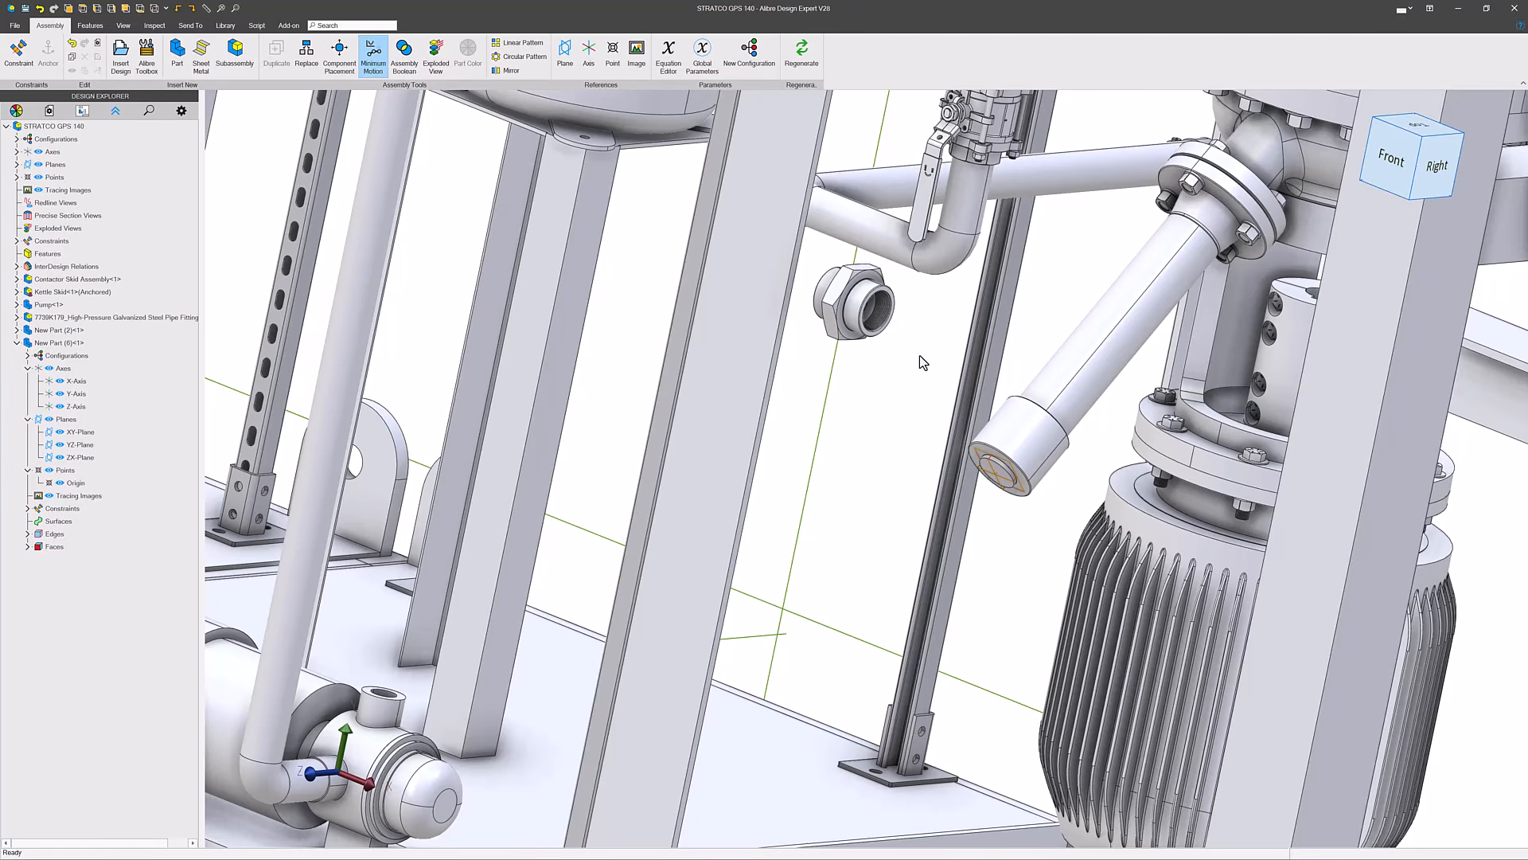
# - Hide the reference geometry of the disc seated in the angled pipe cap
pyautogui.scroll(5, 1063, 471)
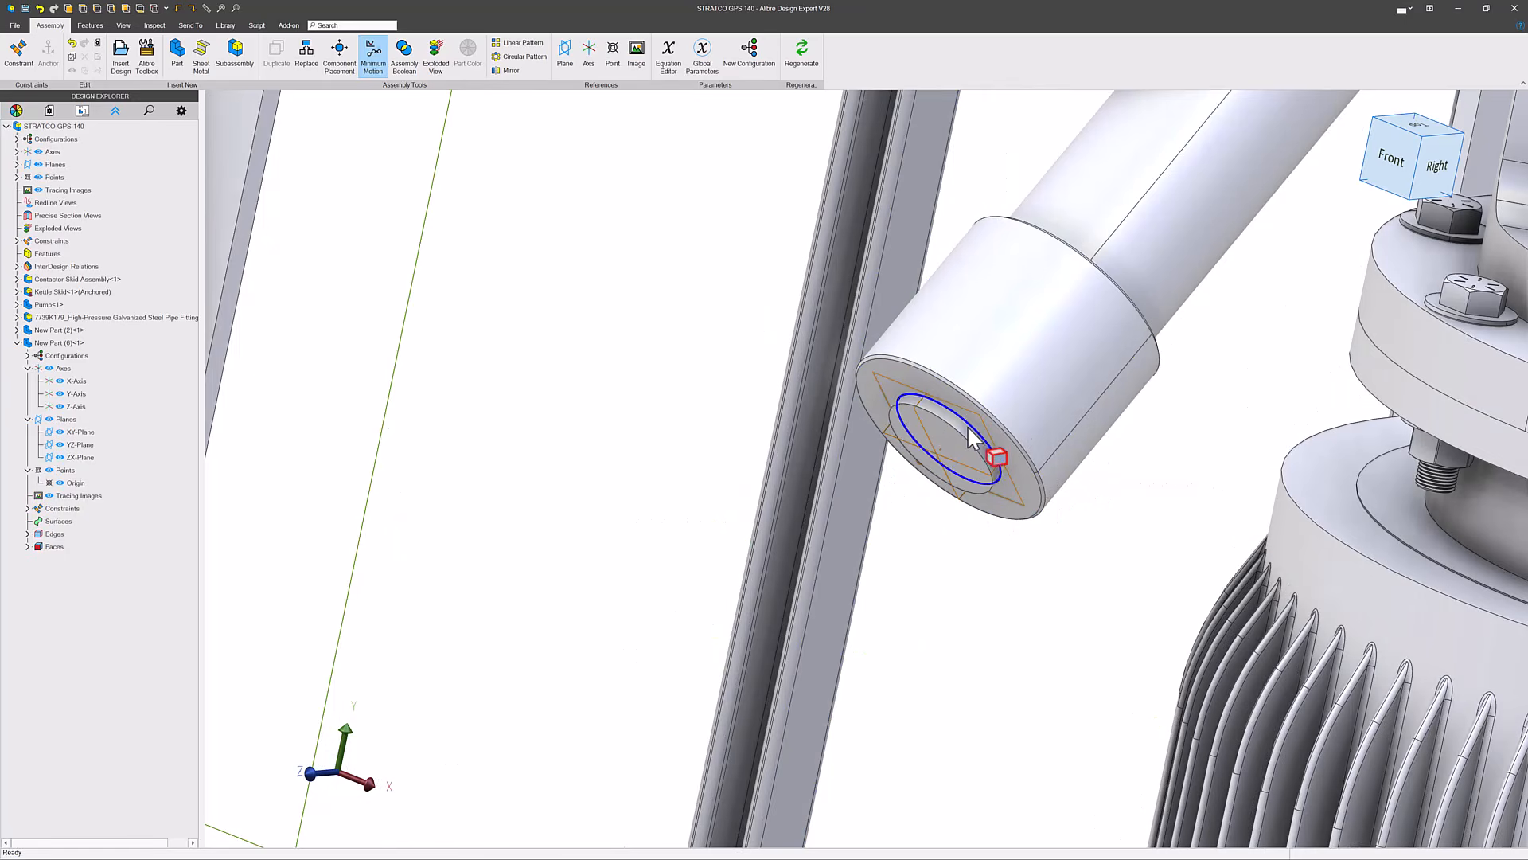
pyautogui.click(965, 456)
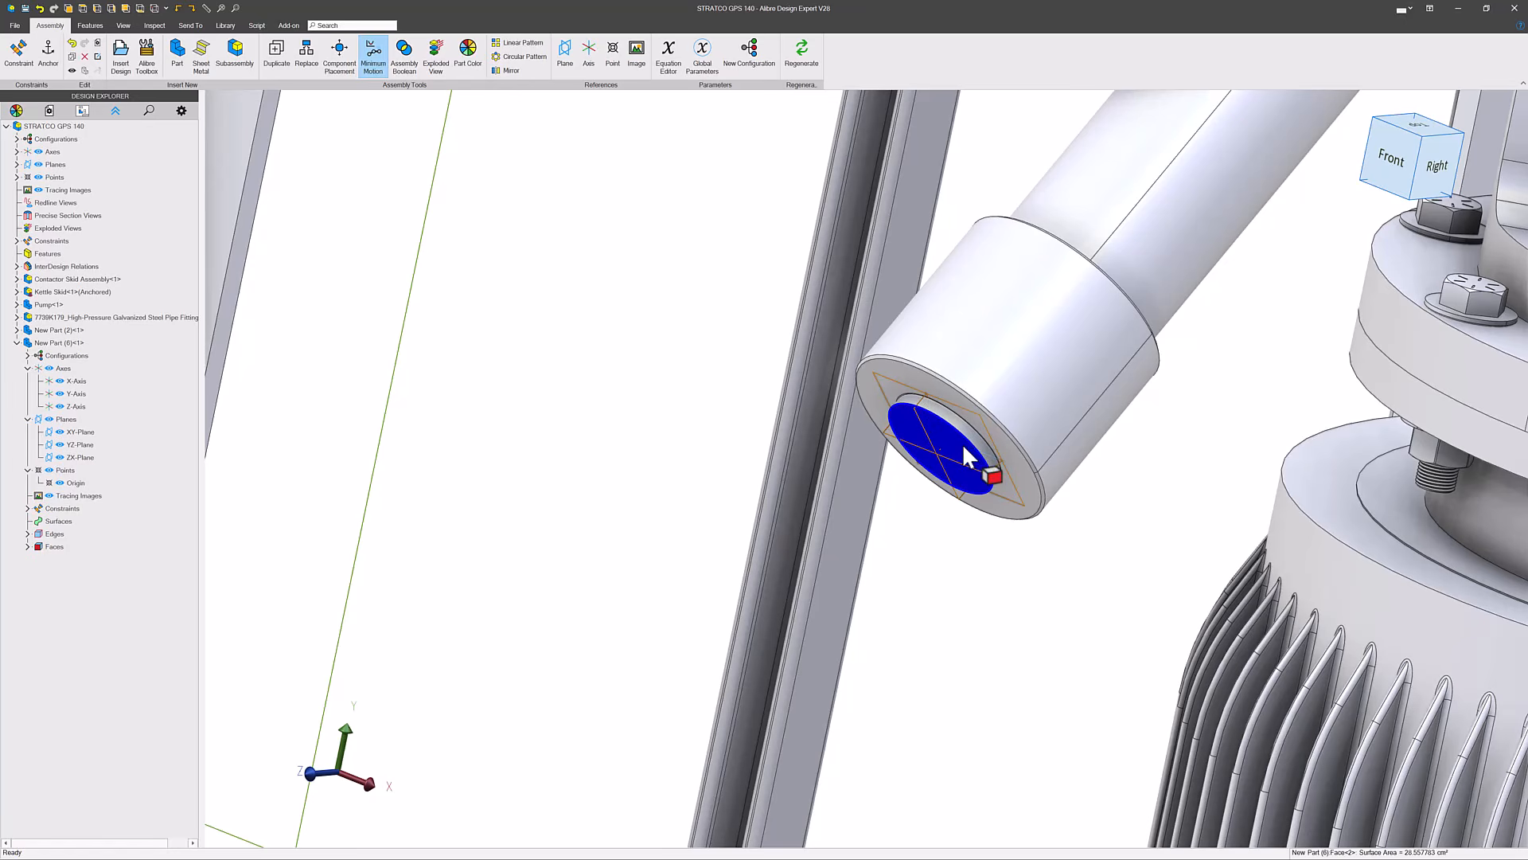
pyautogui.rightClick(963, 447)
pyautogui.click(1011, 703)
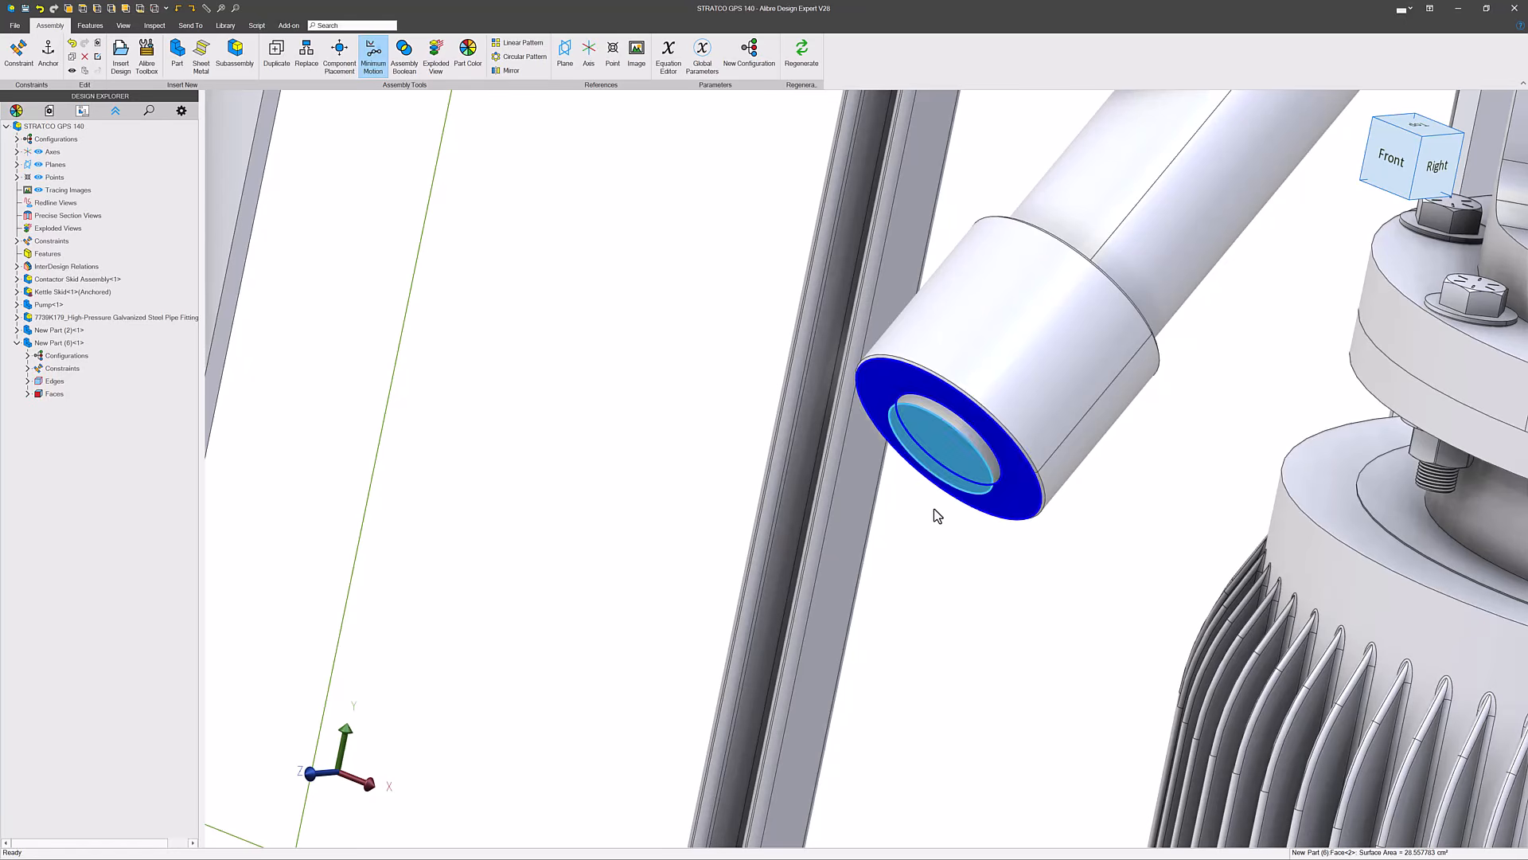
pyautogui.click(676, 436)
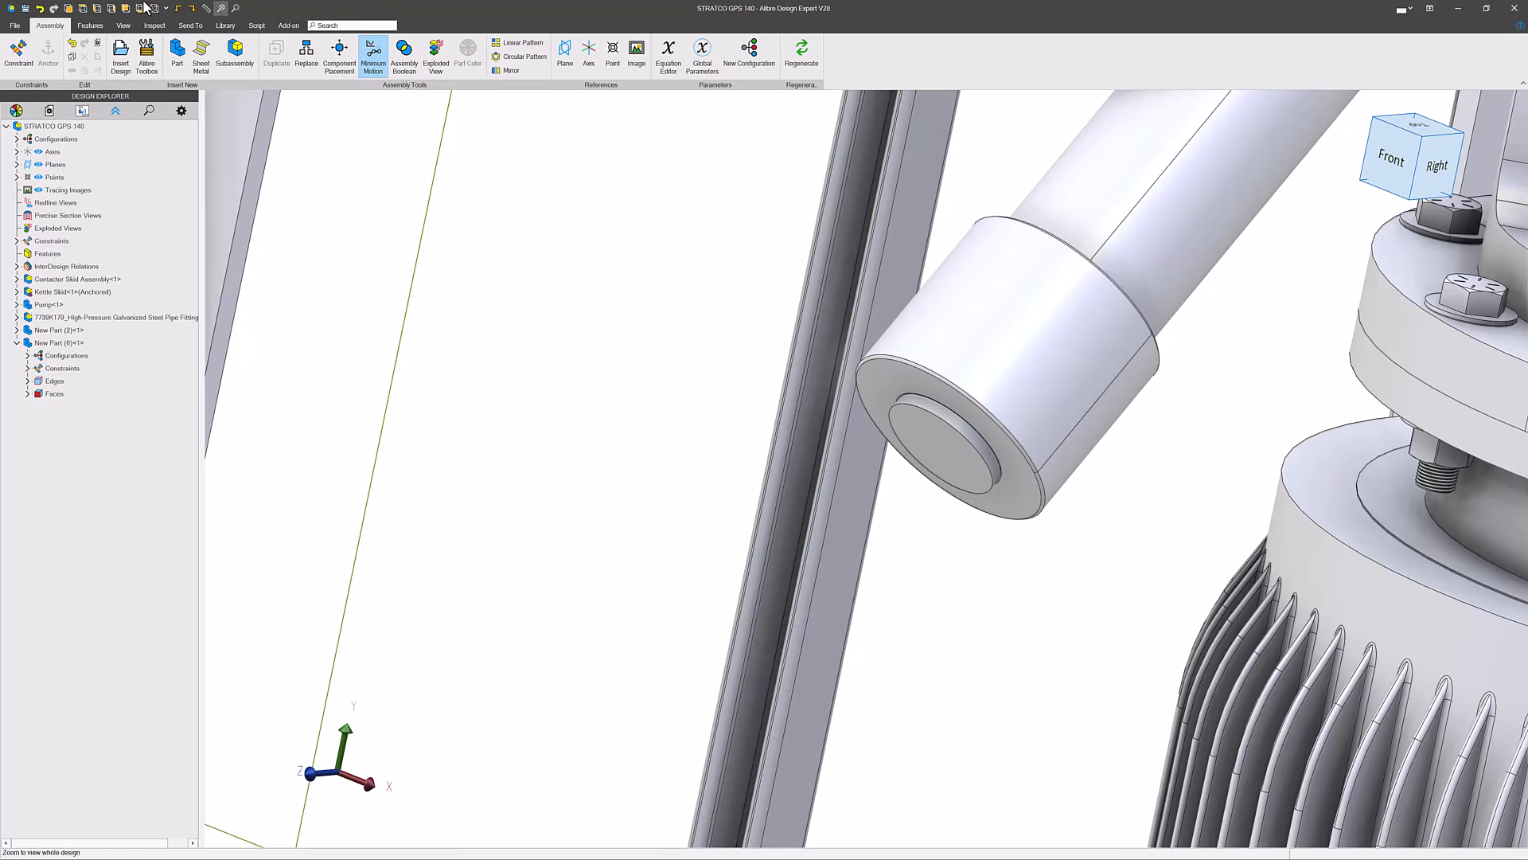
# - Open the disc in the pipe cap for in-place editing within the assembly
pyautogui.click(942, 477)
pyautogui.rightClick(922, 449)
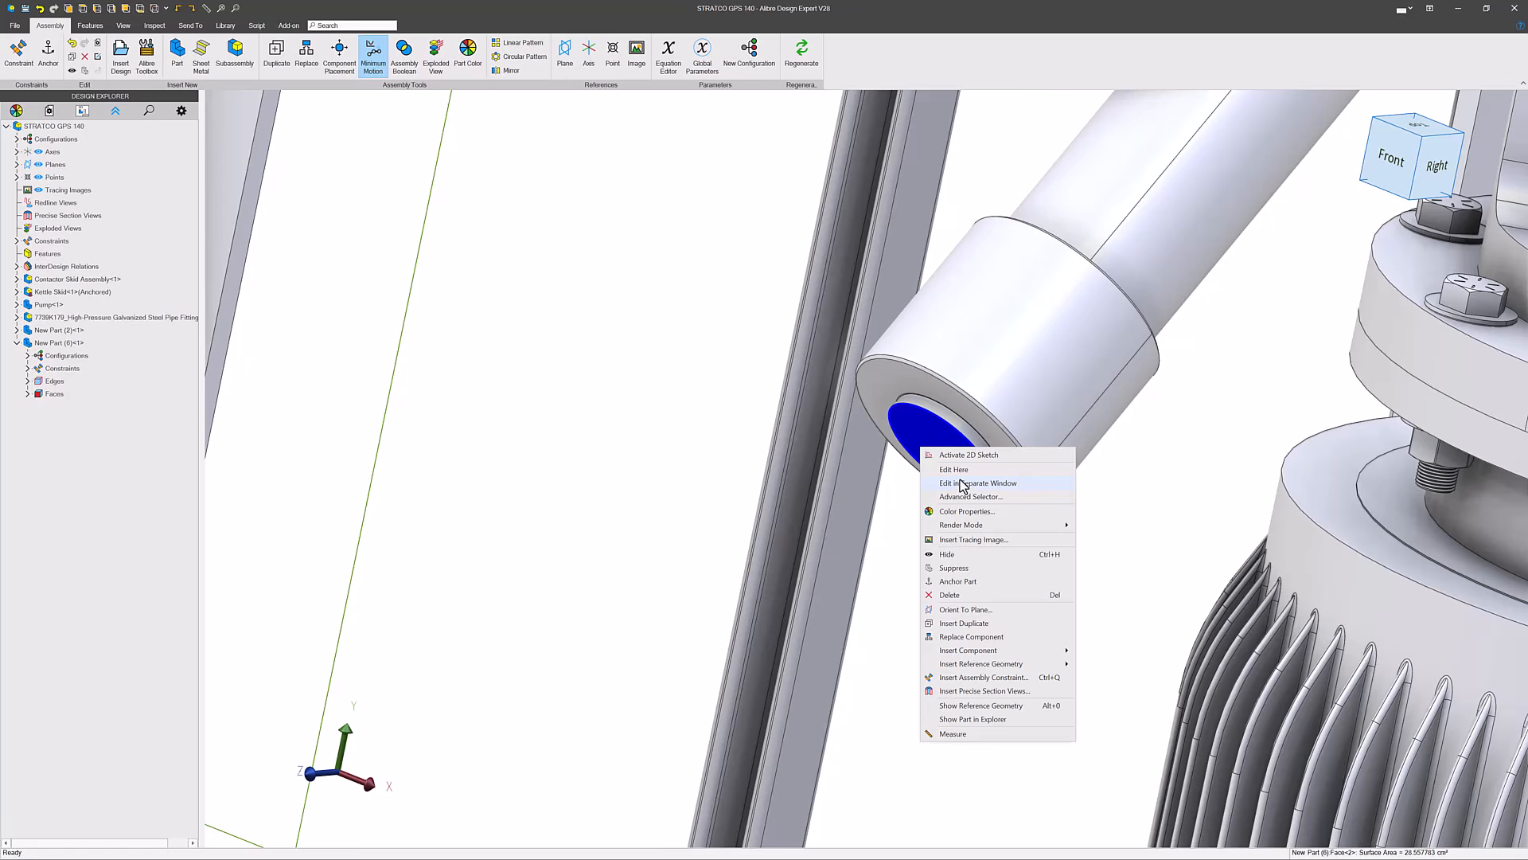
pyautogui.click(958, 471)
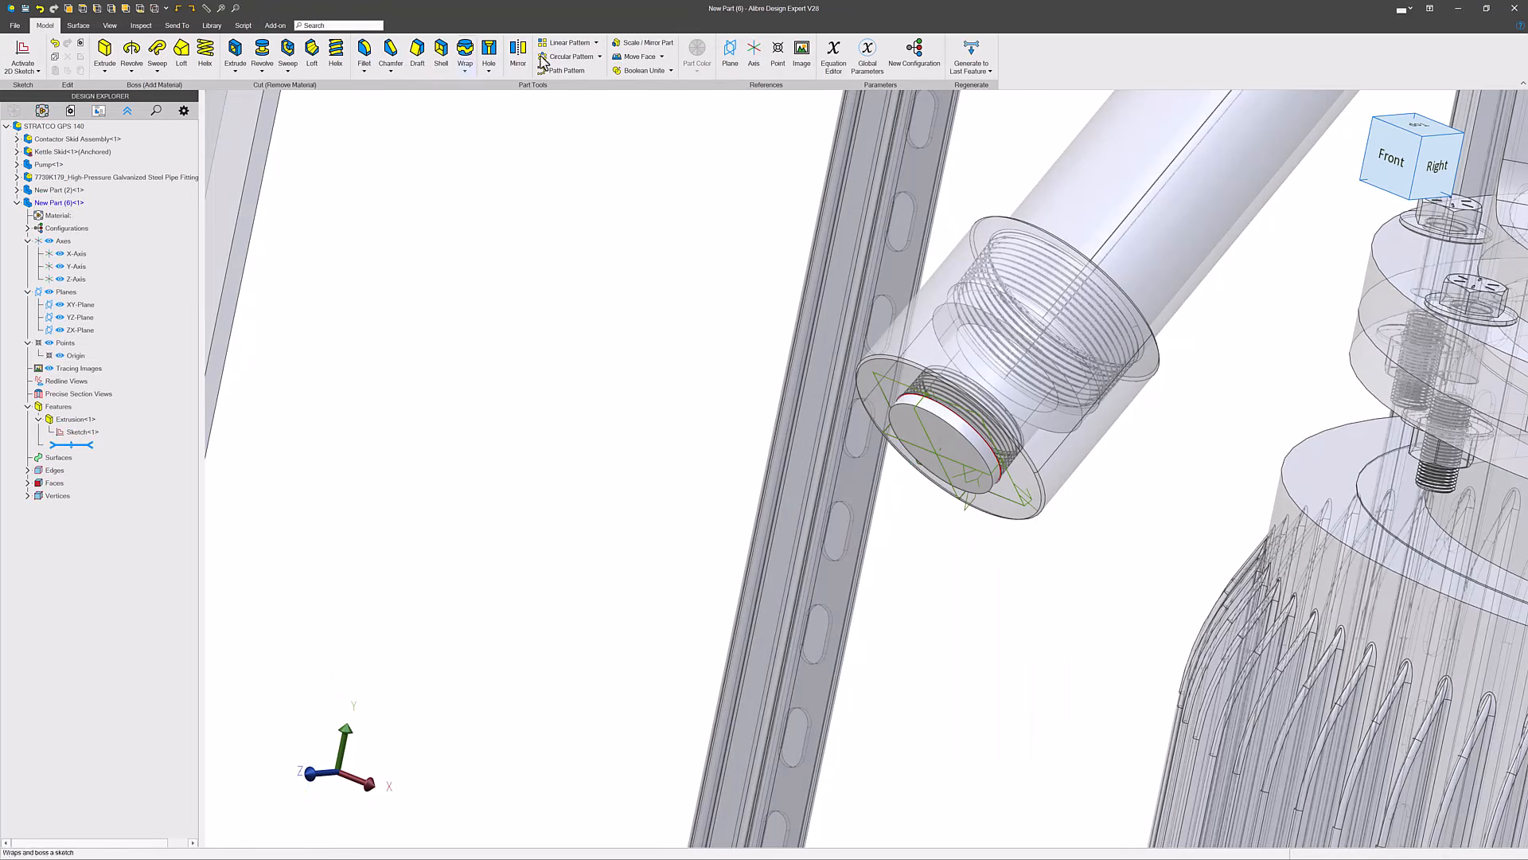
# - Insert a reference point at the centre of the disc's outer circular edge
pyautogui.click(779, 50)
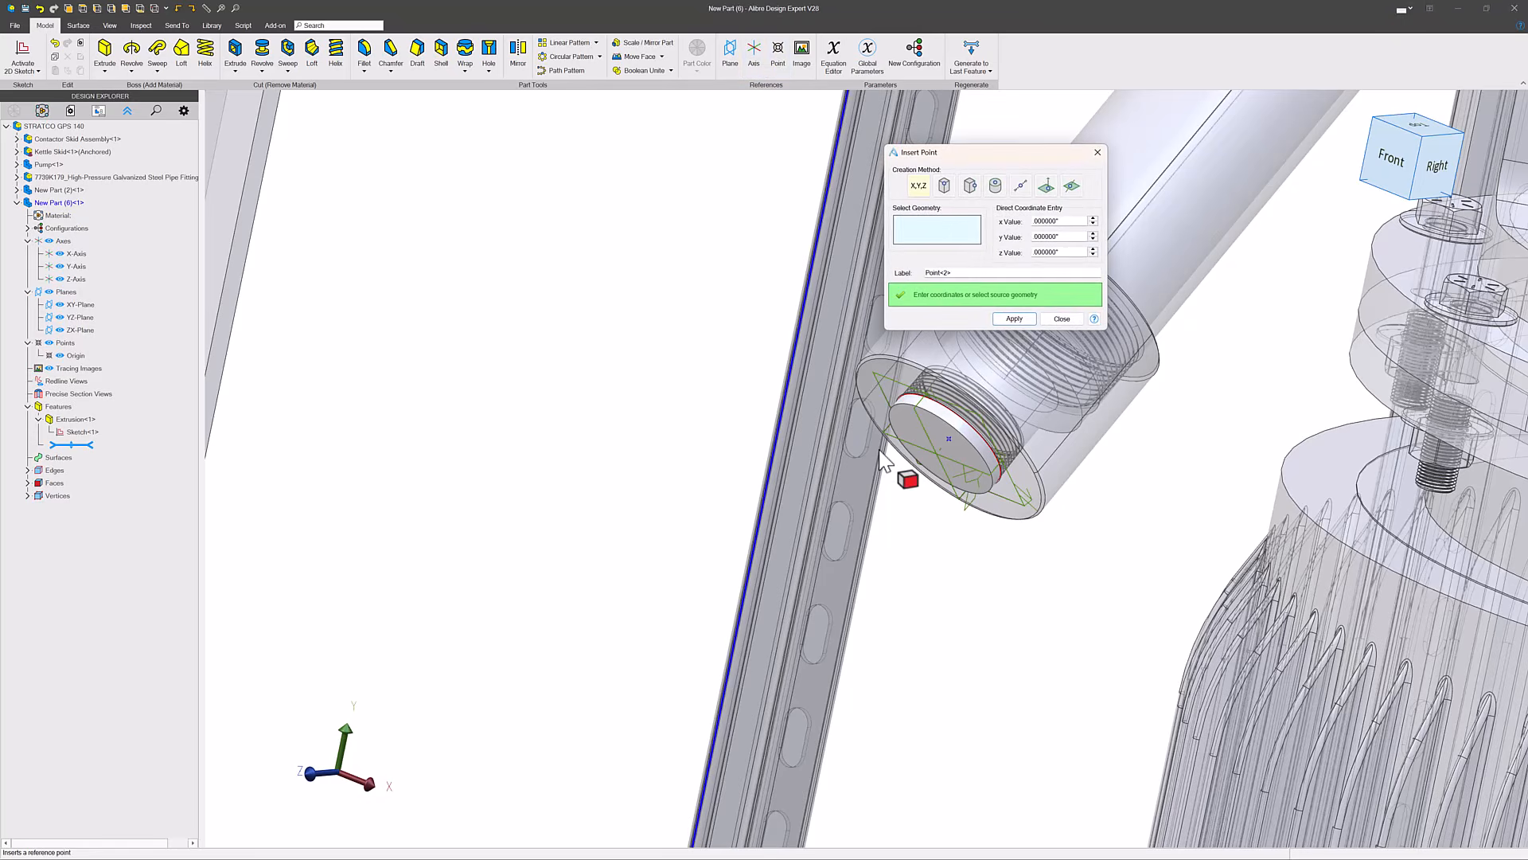
pyautogui.click(944, 428)
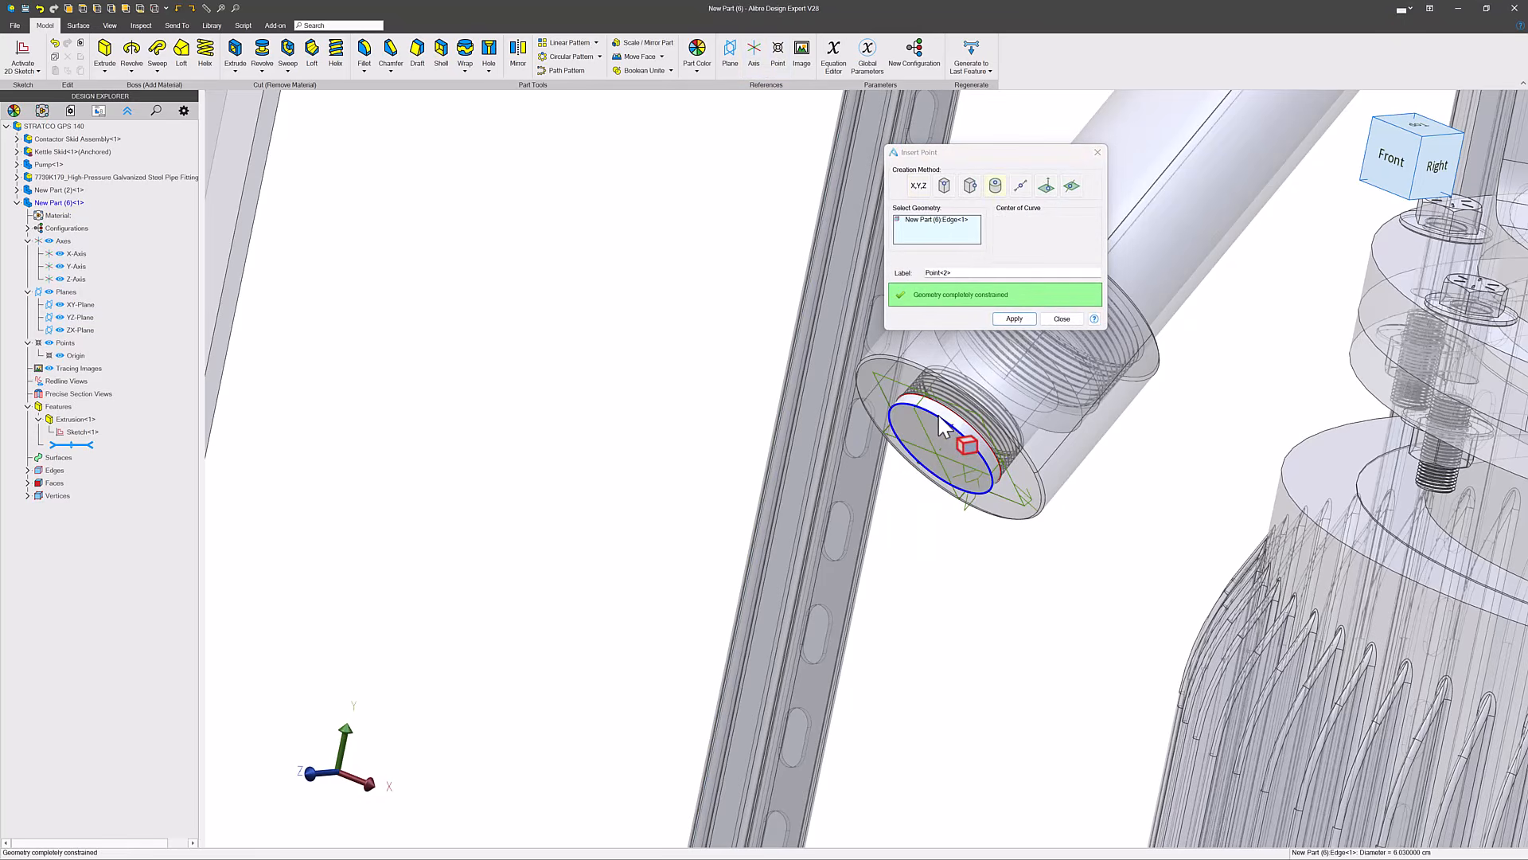
pyautogui.click(1013, 319)
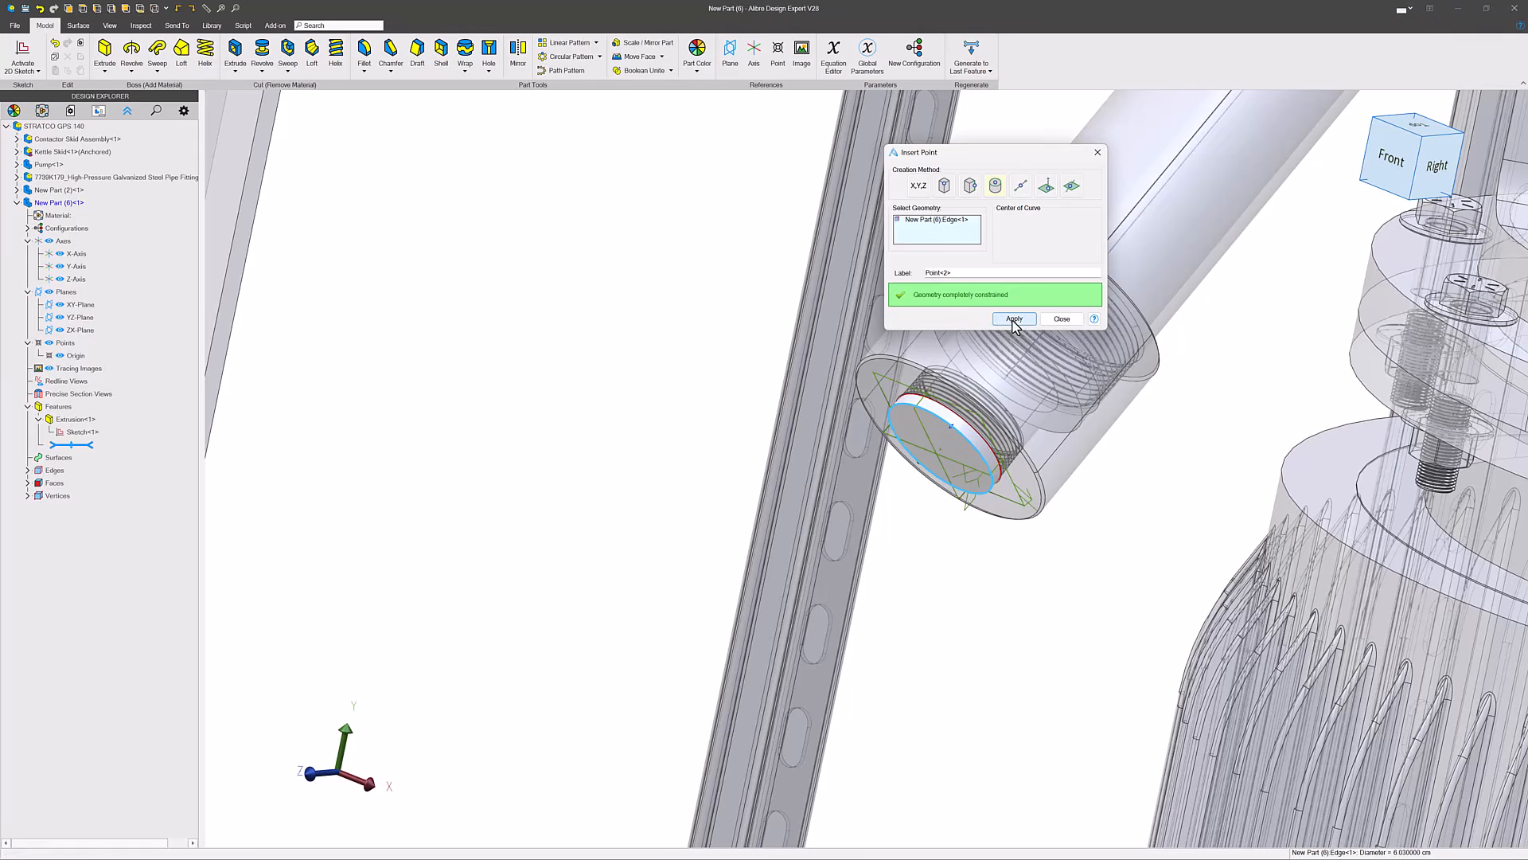
# - Insert a second reference point at the centre of the inner circular edge of the pump's upright nozzle, and finish adding points
pyautogui.scroll(4, 955, 437)
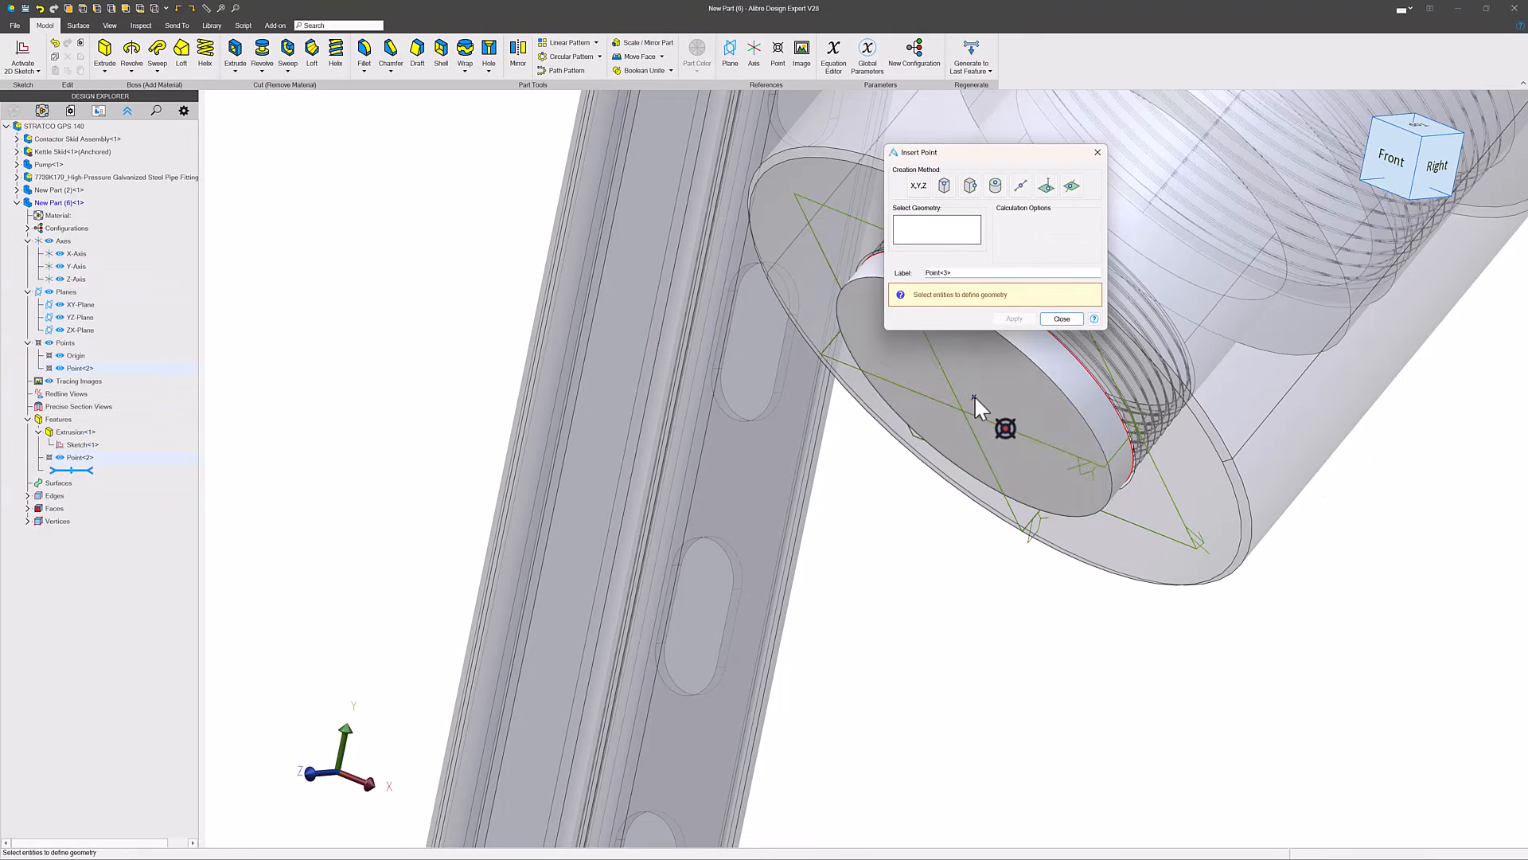
pyautogui.scroll(-10, 981, 400)
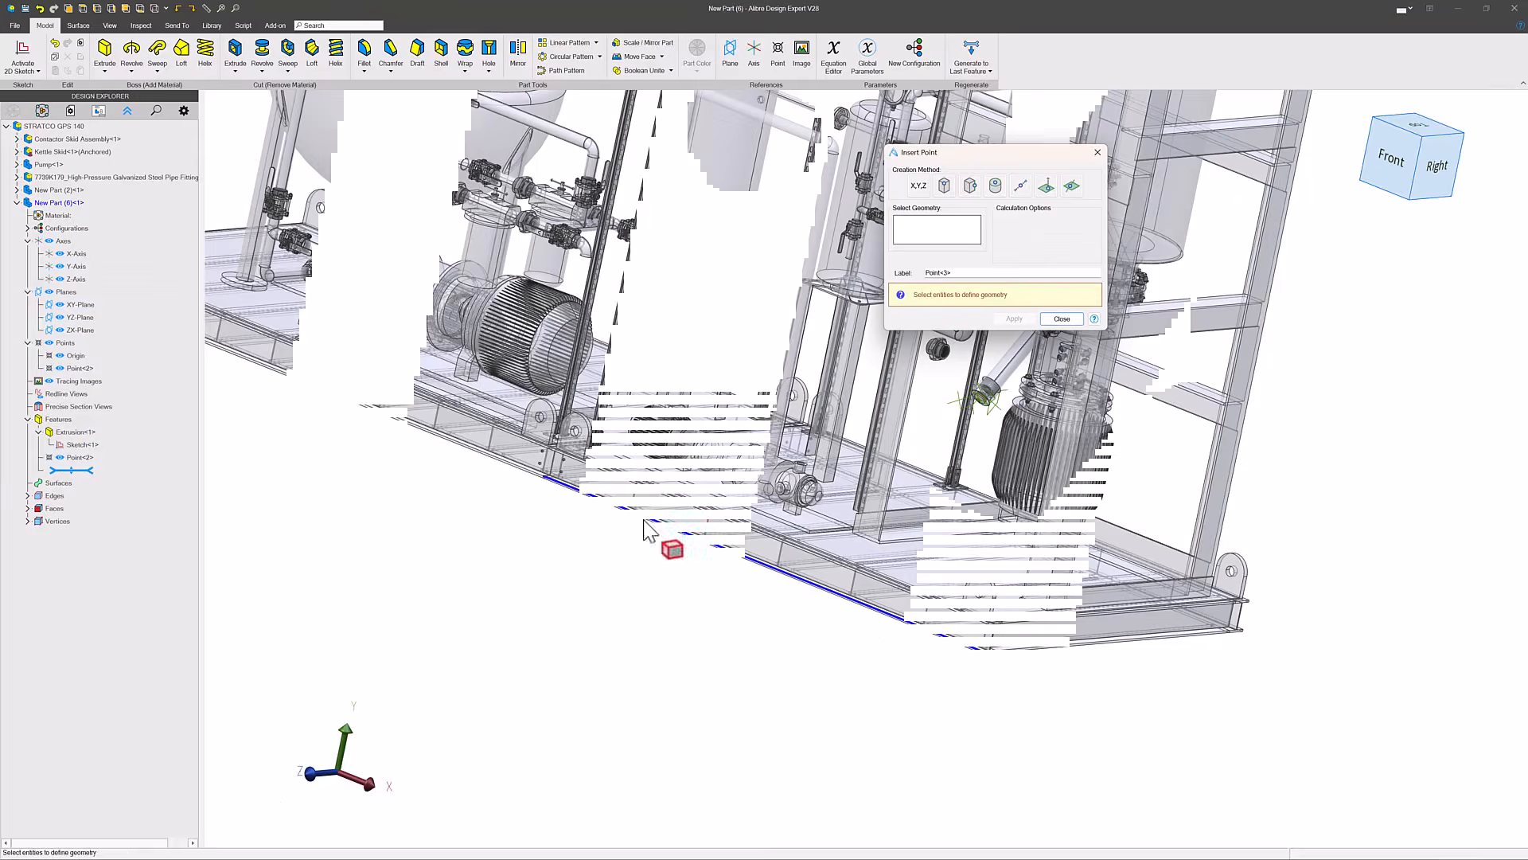
pyautogui.scroll(6, 921, 416)
pyautogui.scroll(-3, 1011, 388)
pyautogui.scroll(5, 996, 396)
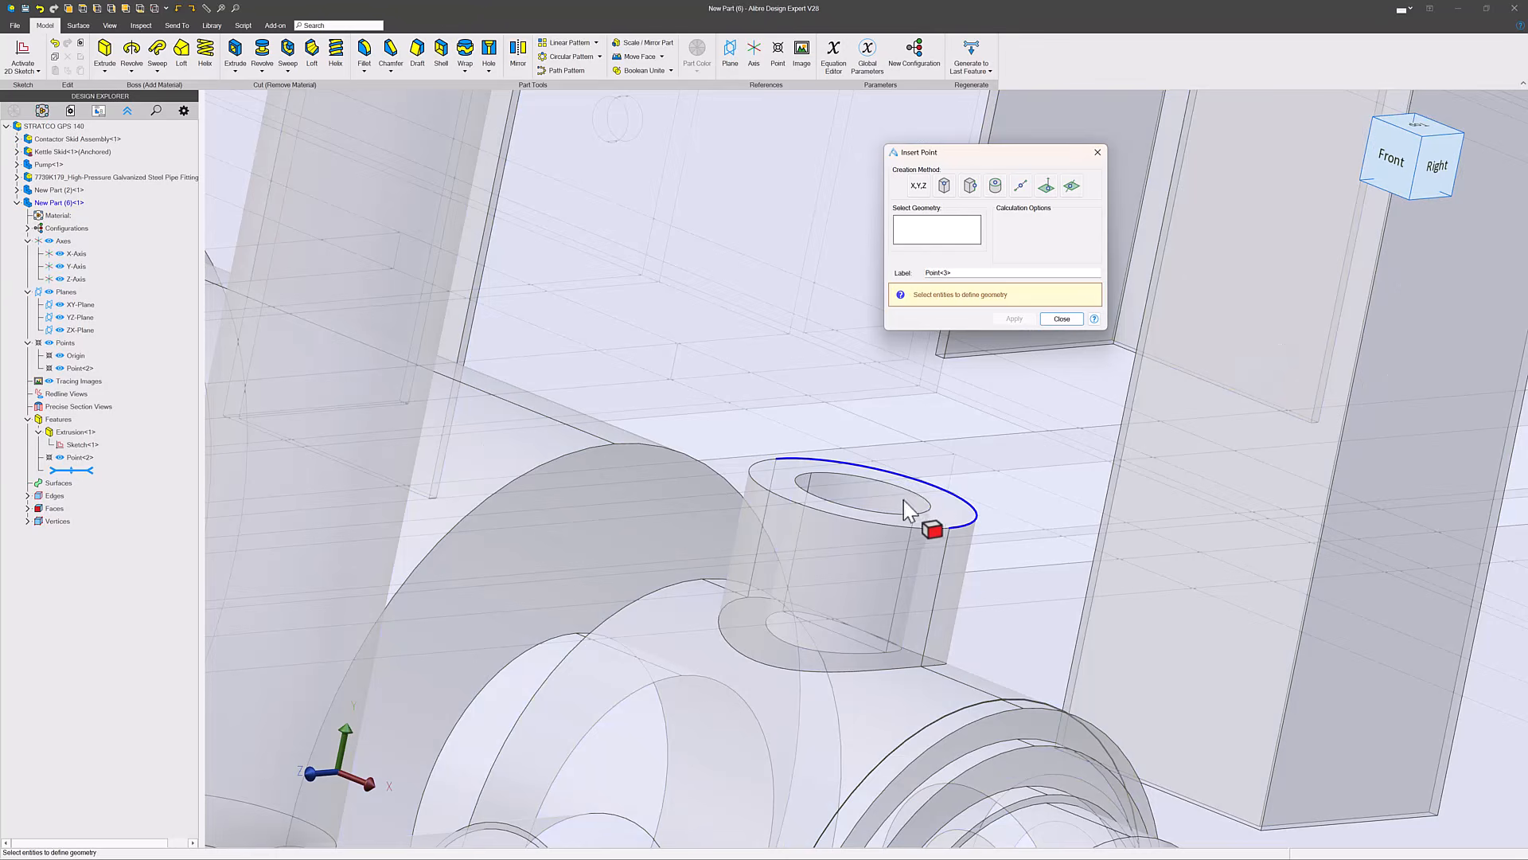
pyautogui.click(883, 514)
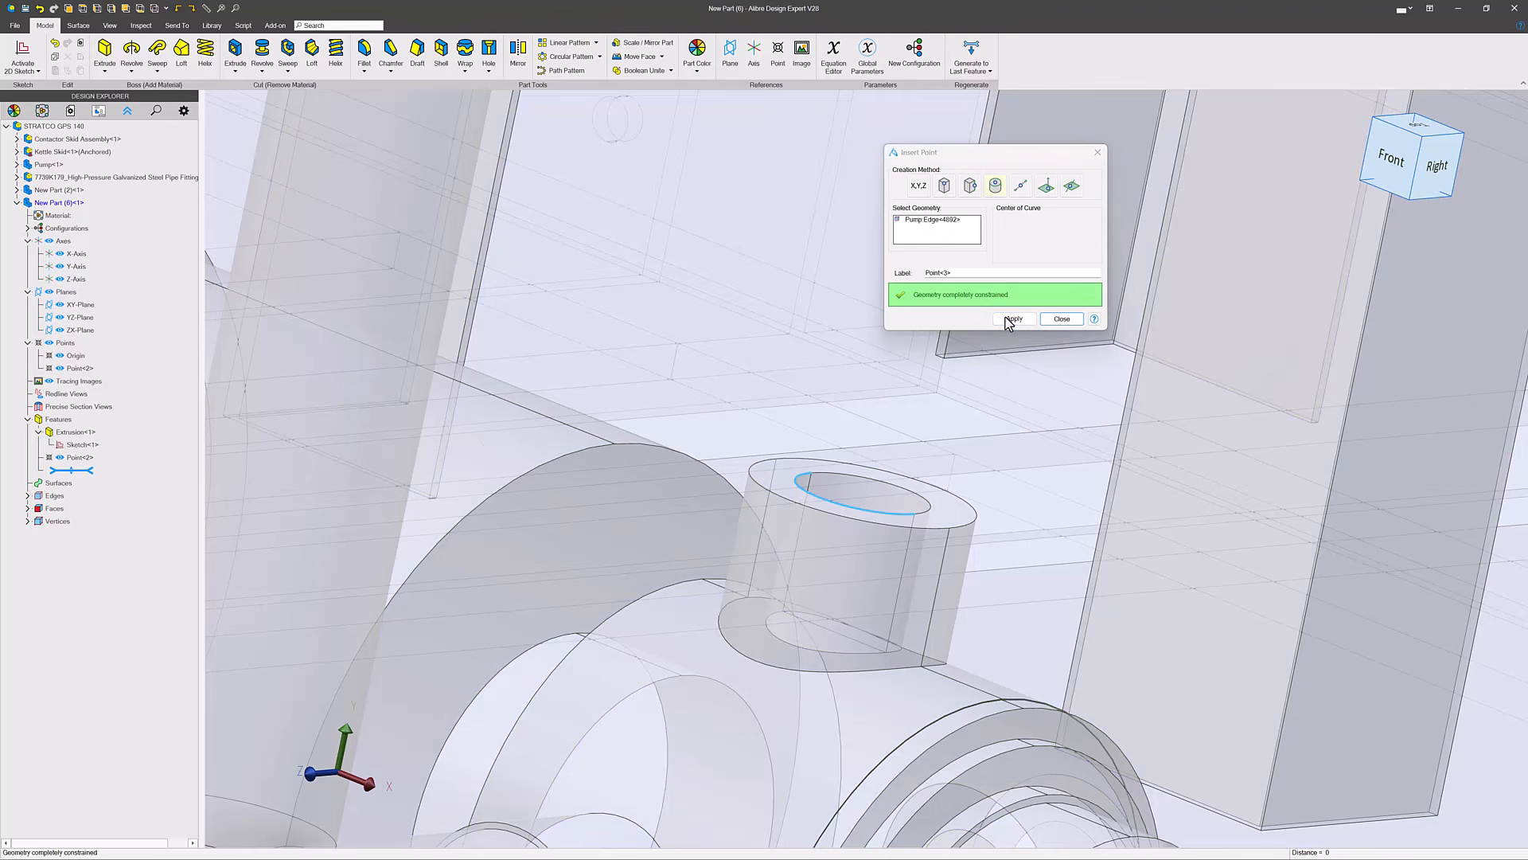
pyautogui.click(1009, 317)
pyautogui.click(1064, 322)
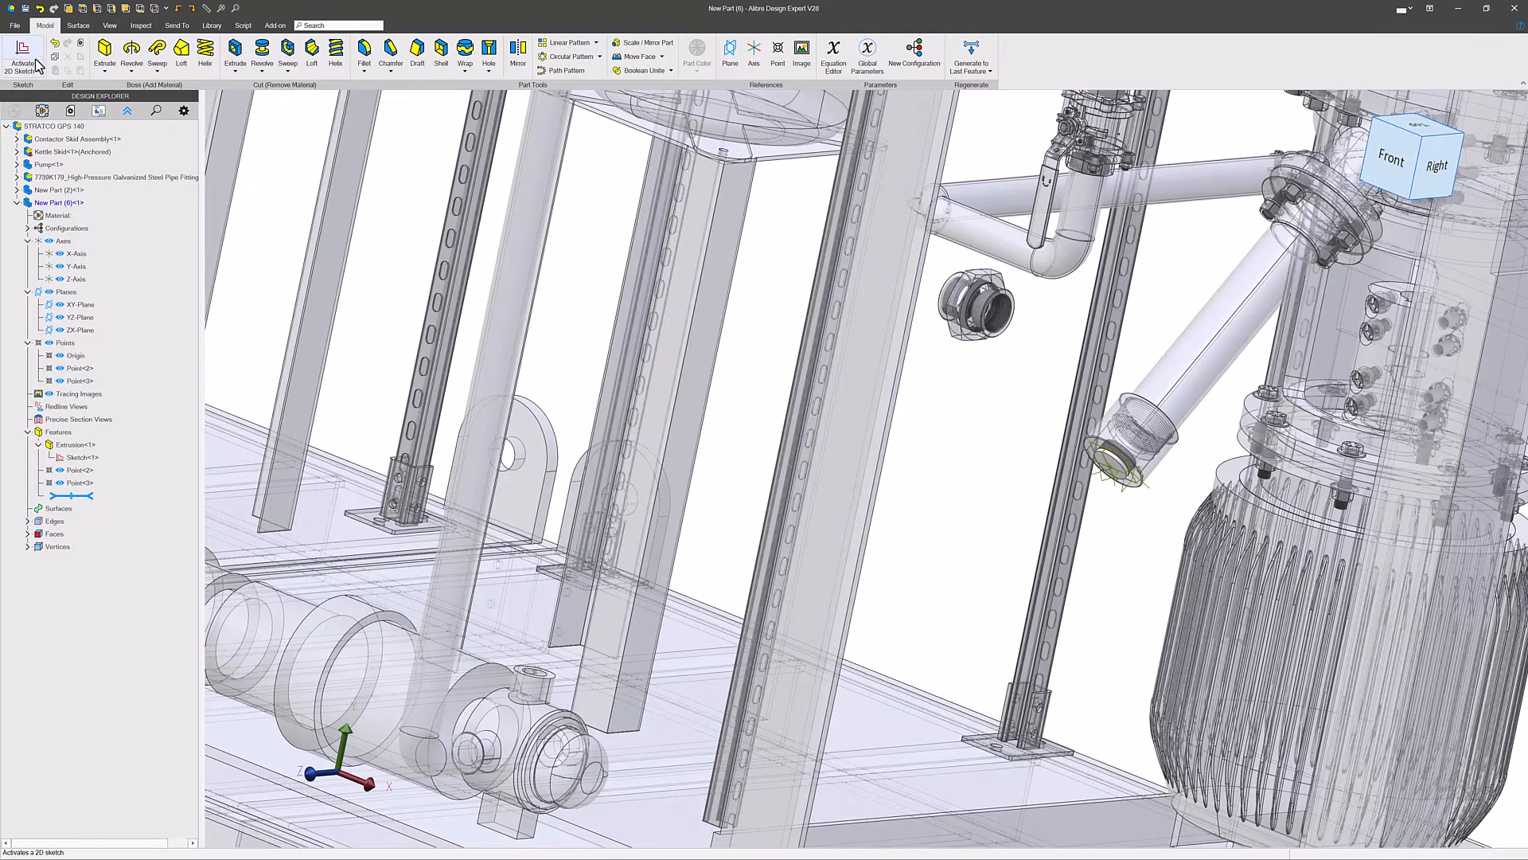
# - In a new 3D sketch, draw a three-segment line path from the disc's centre point to the pump nozzle's centre point
pyautogui.click(35, 65)
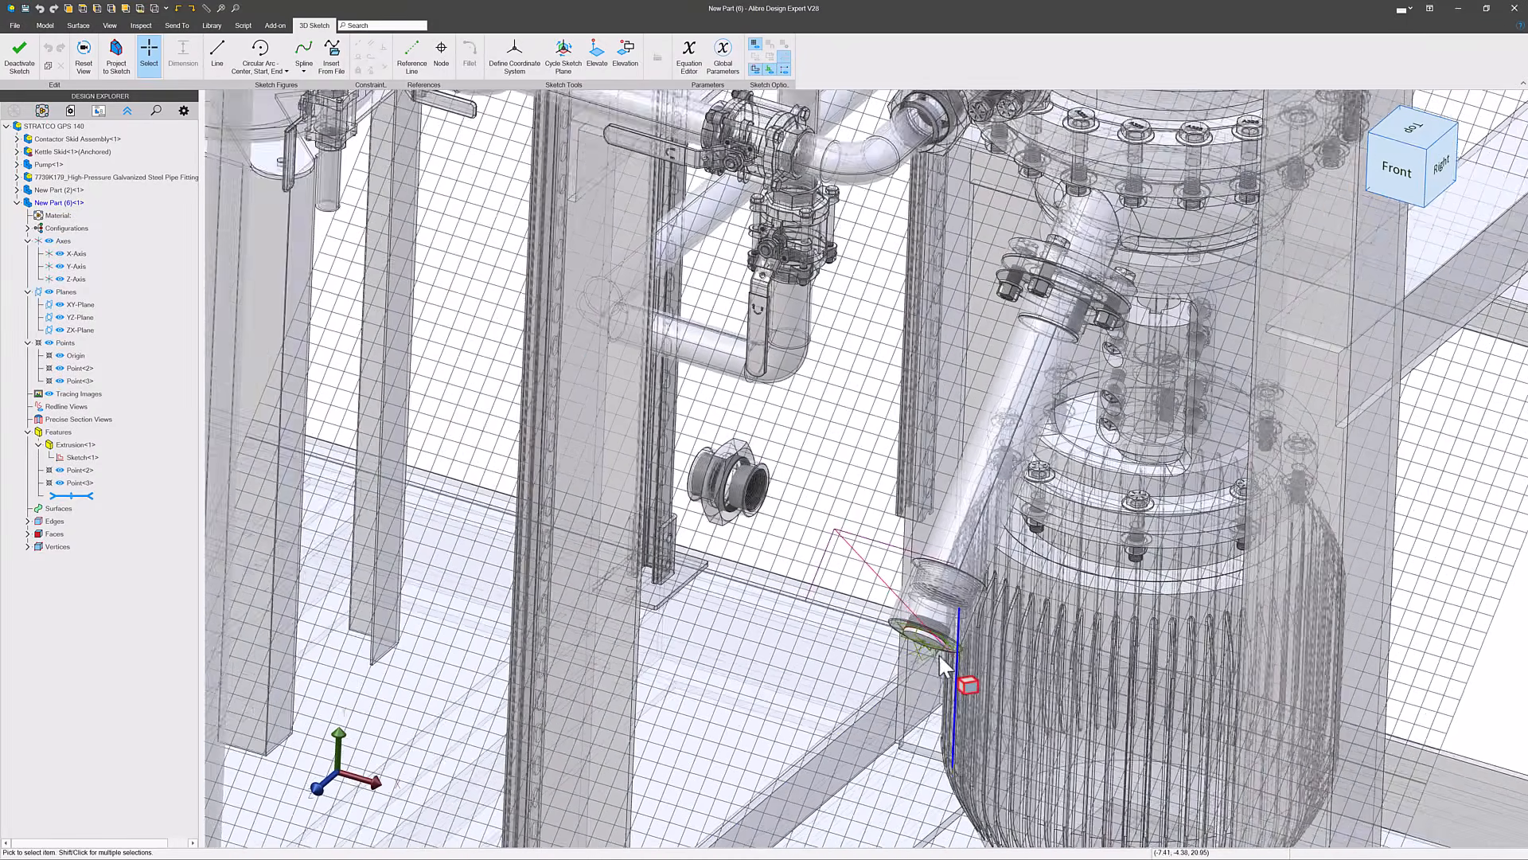
pyautogui.scroll(5, 941, 664)
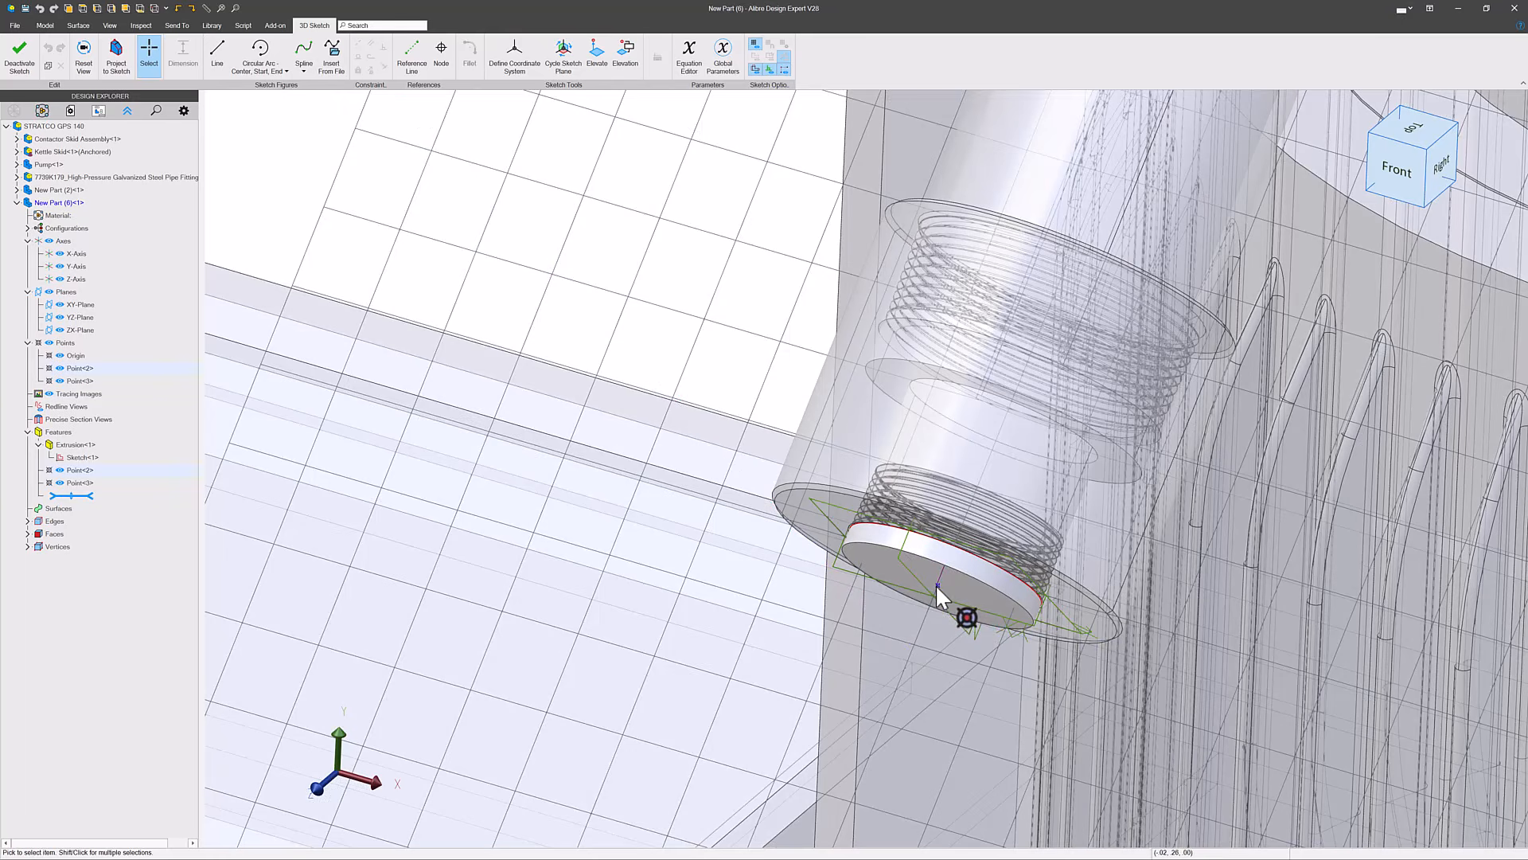
pyautogui.click(939, 595)
pyautogui.scroll(-10, 932, 587)
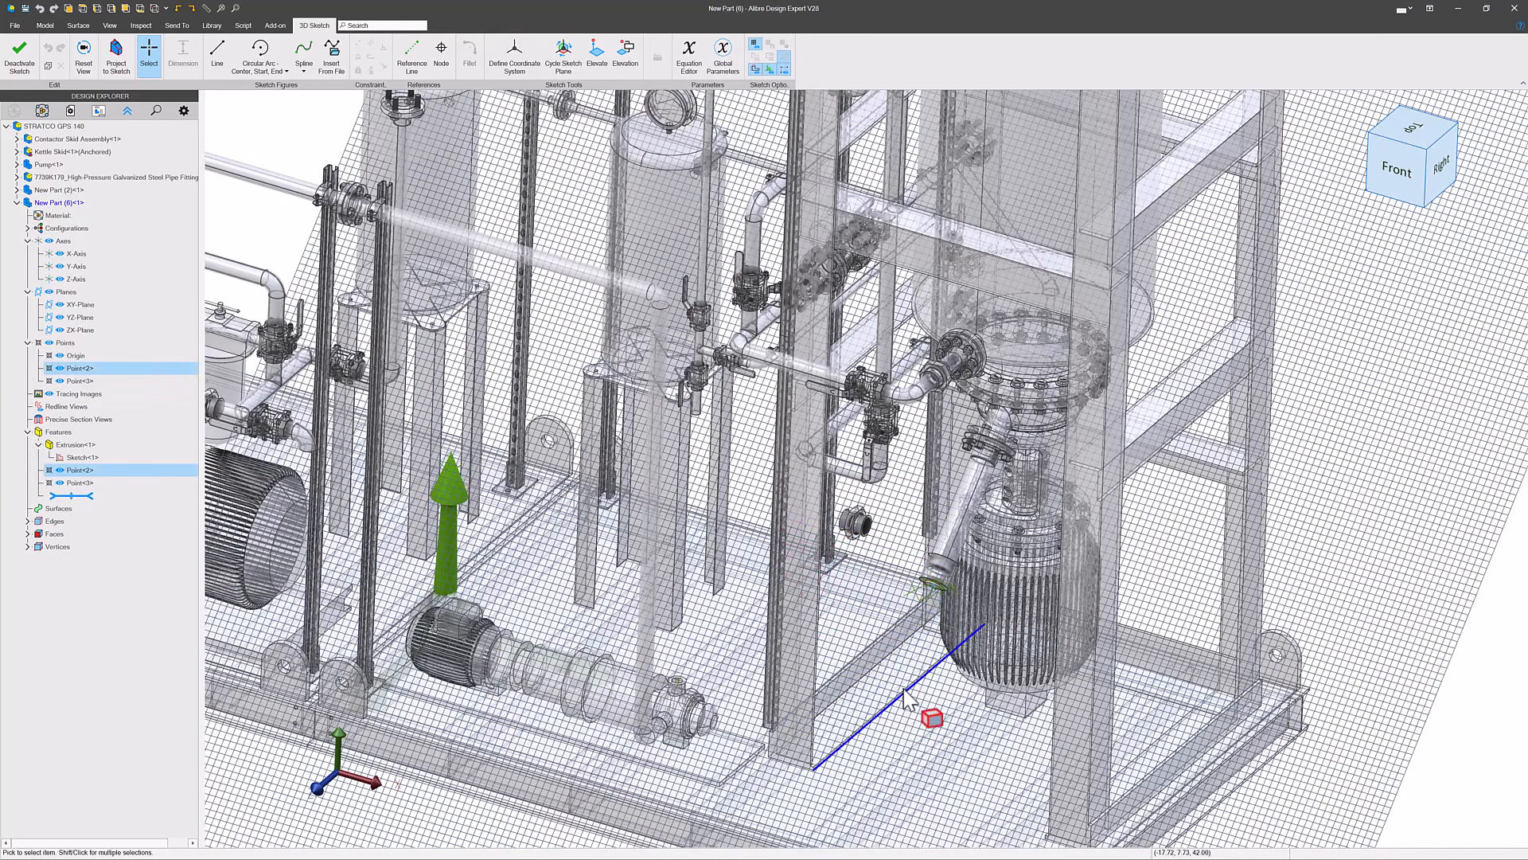
pyautogui.click(218, 50)
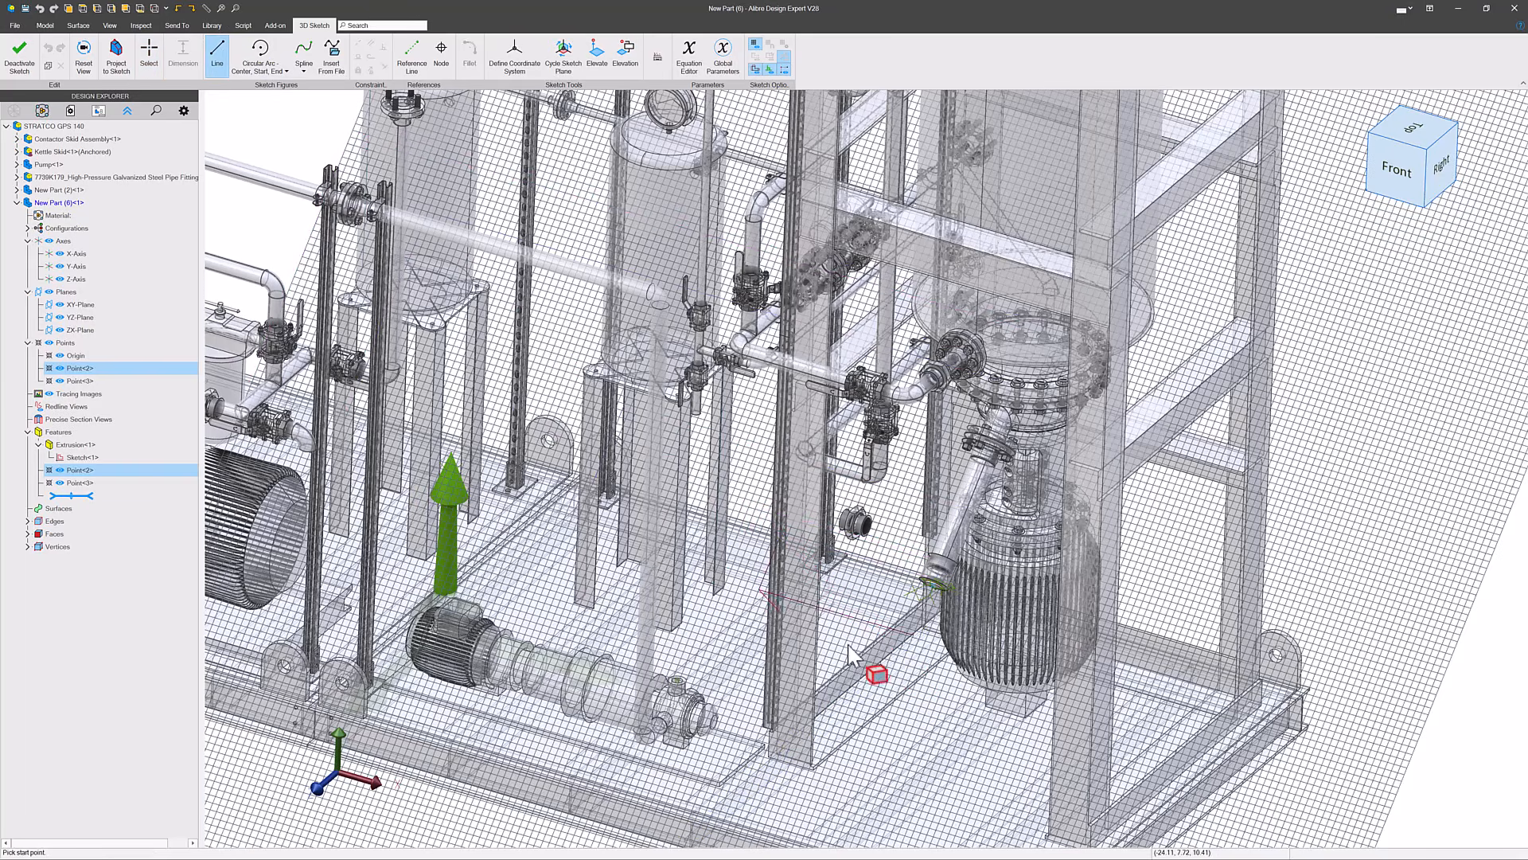
pyautogui.scroll(5, 938, 588)
pyautogui.click(1092, 490)
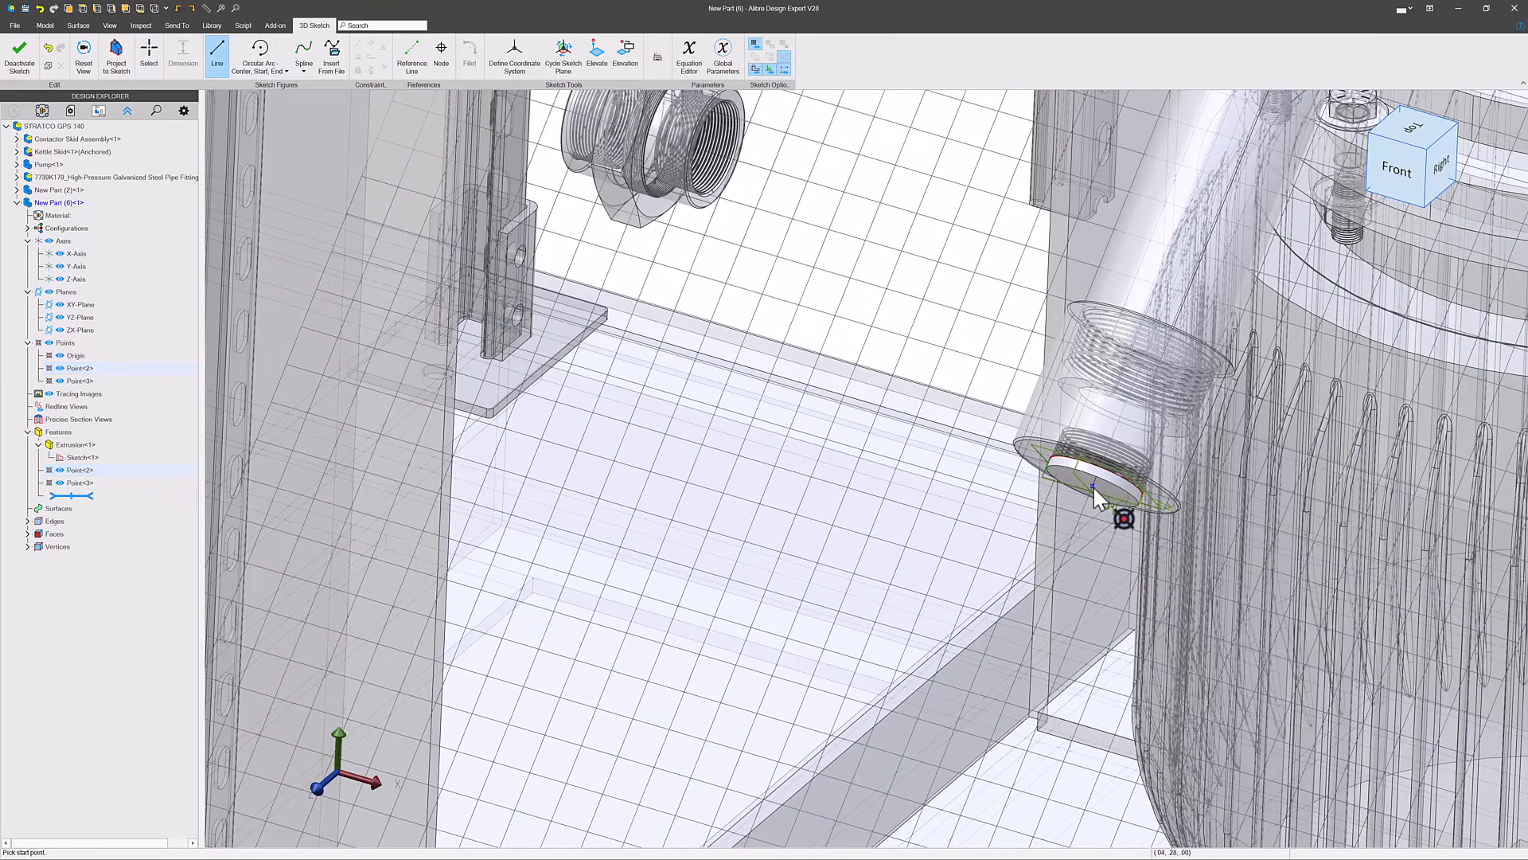
pyautogui.scroll(-6, 1023, 529)
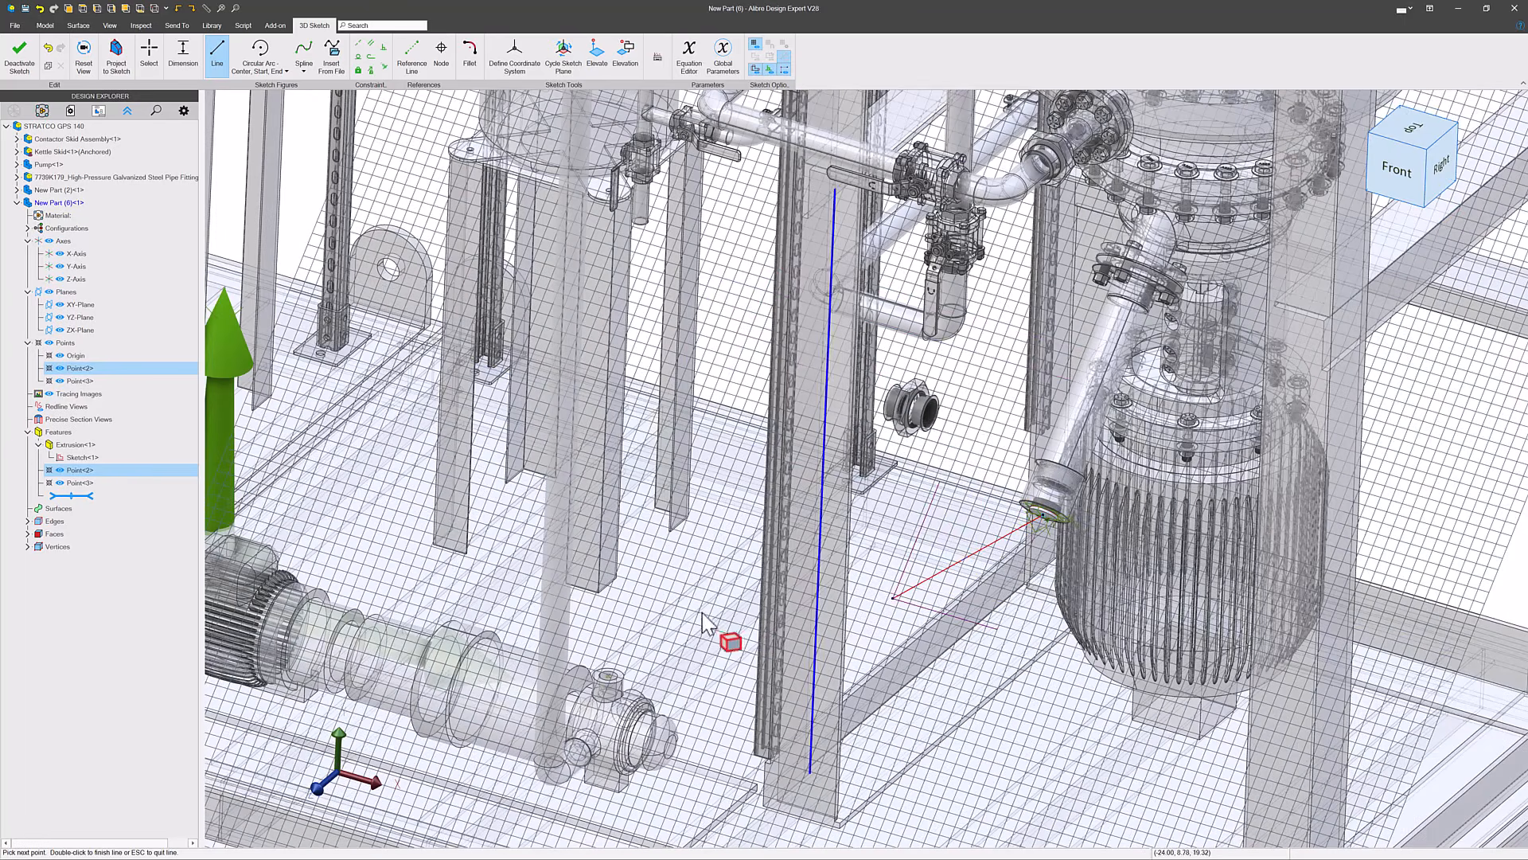
pyautogui.click(632, 585)
pyautogui.scroll(5, 613, 689)
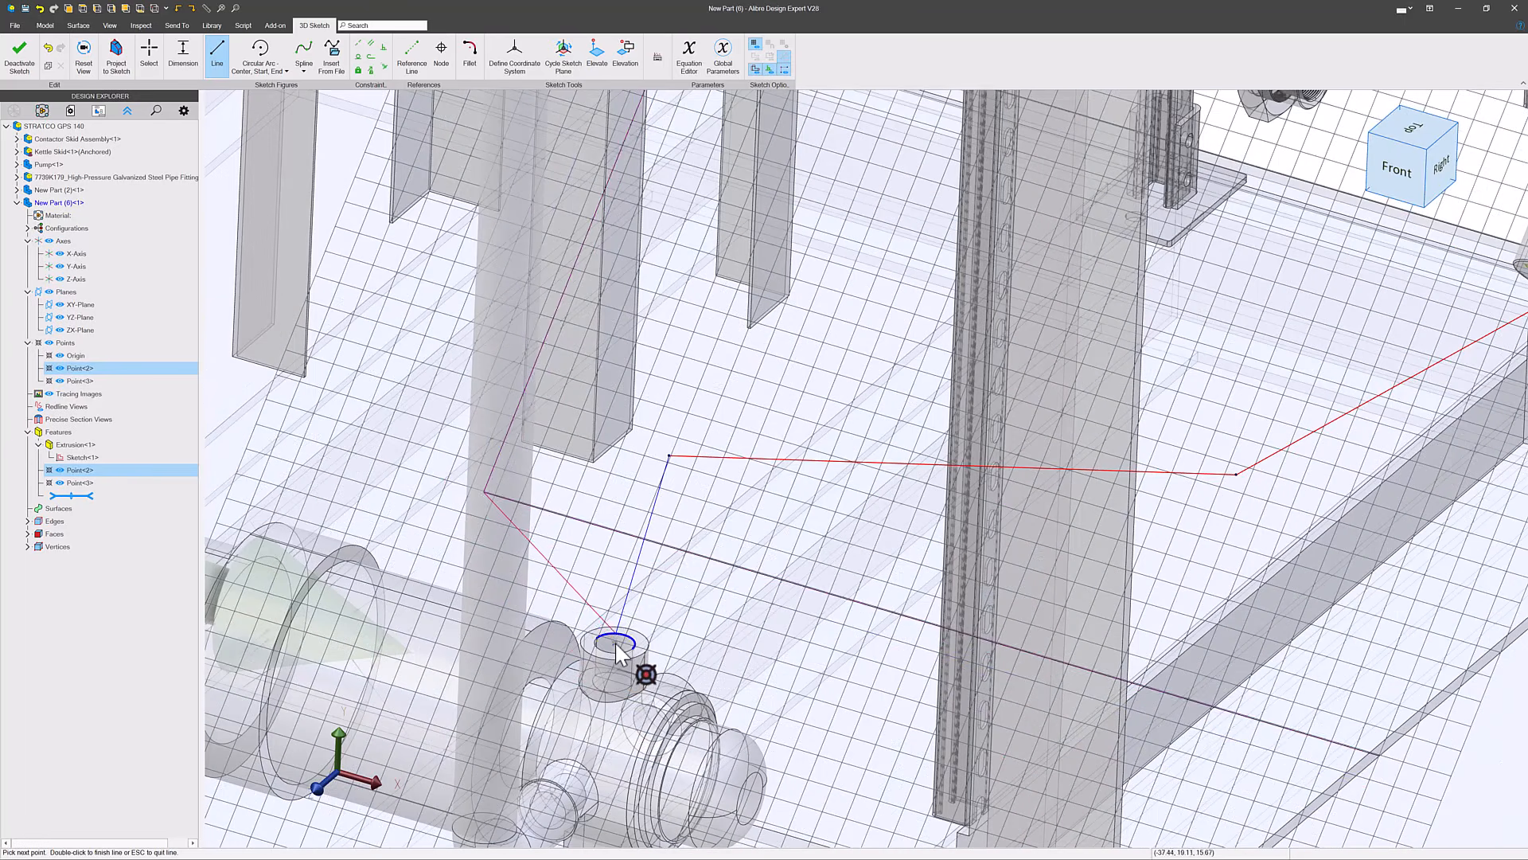
pyautogui.click(616, 642)
pyautogui.press('Escape')
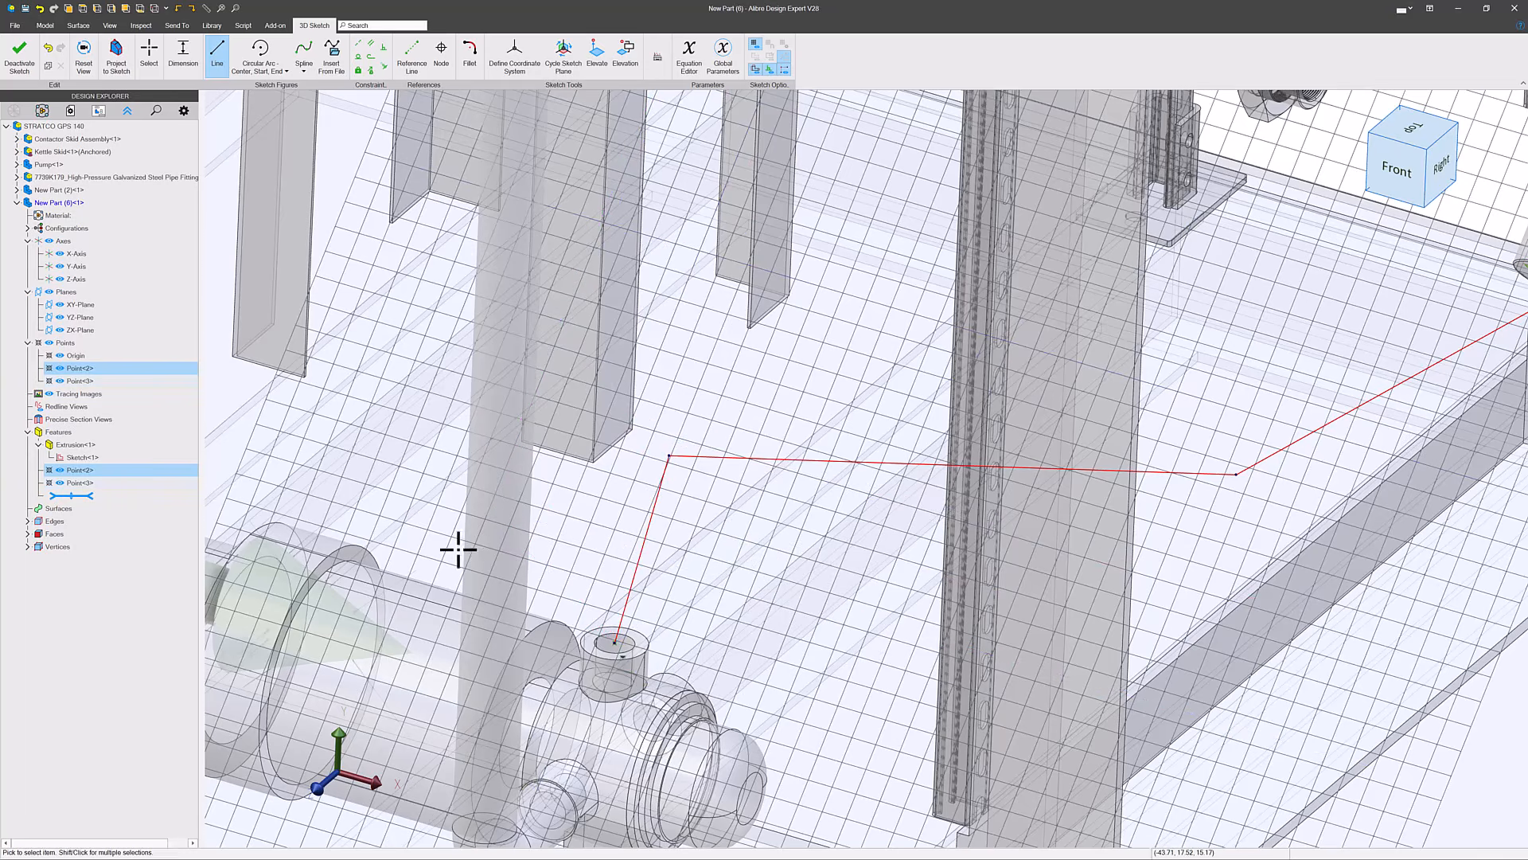
# - Constrain the path segment at the disc parallel to the angled pipe above the cap
pyautogui.scroll(-5, 457, 549)
pyautogui.scroll(3, 854, 466)
pyautogui.press('l')
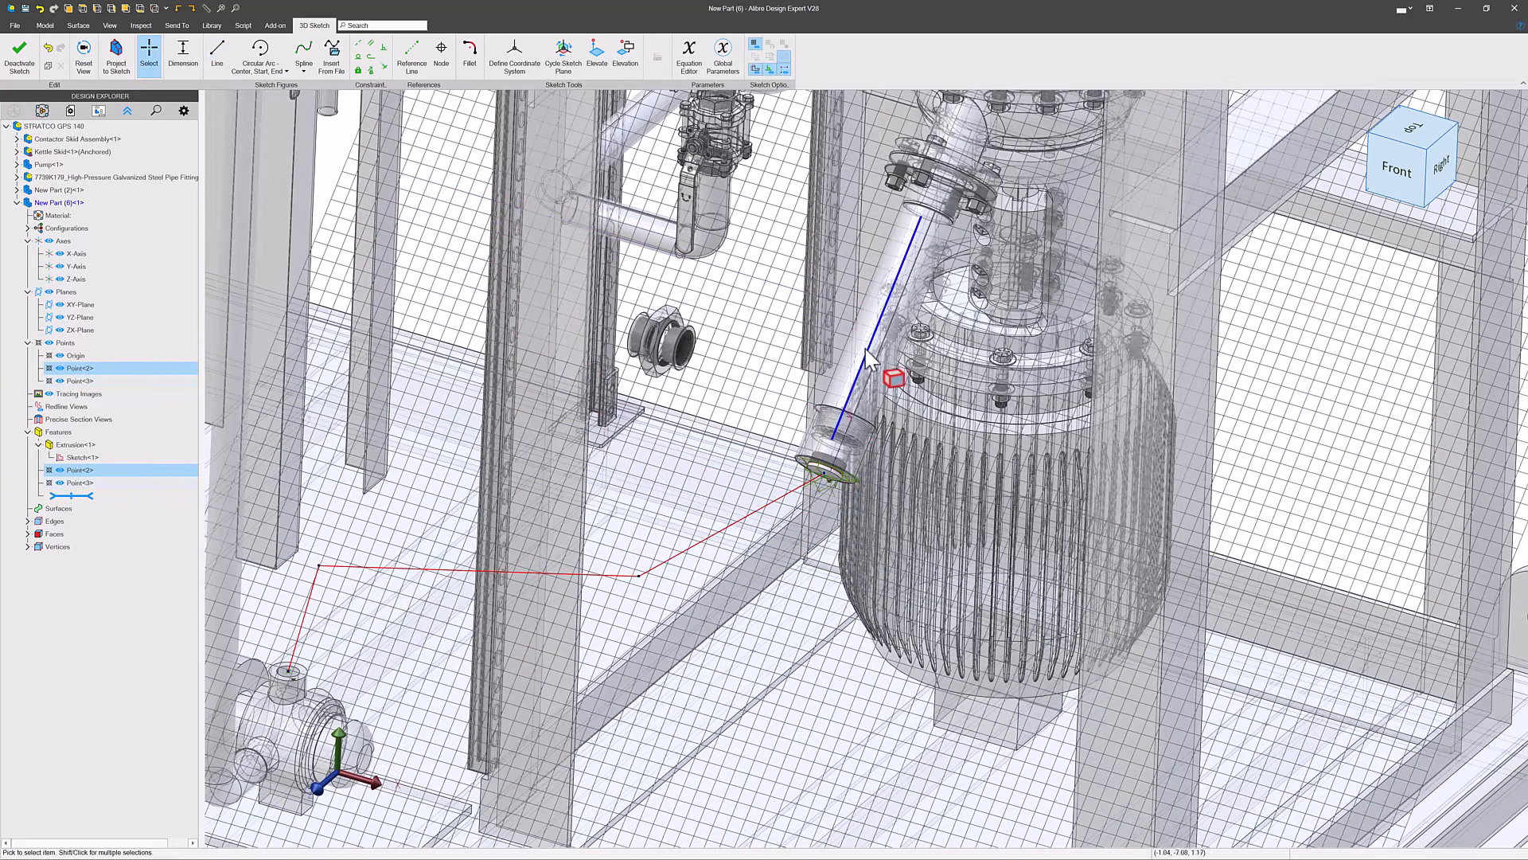
pyautogui.click(372, 47)
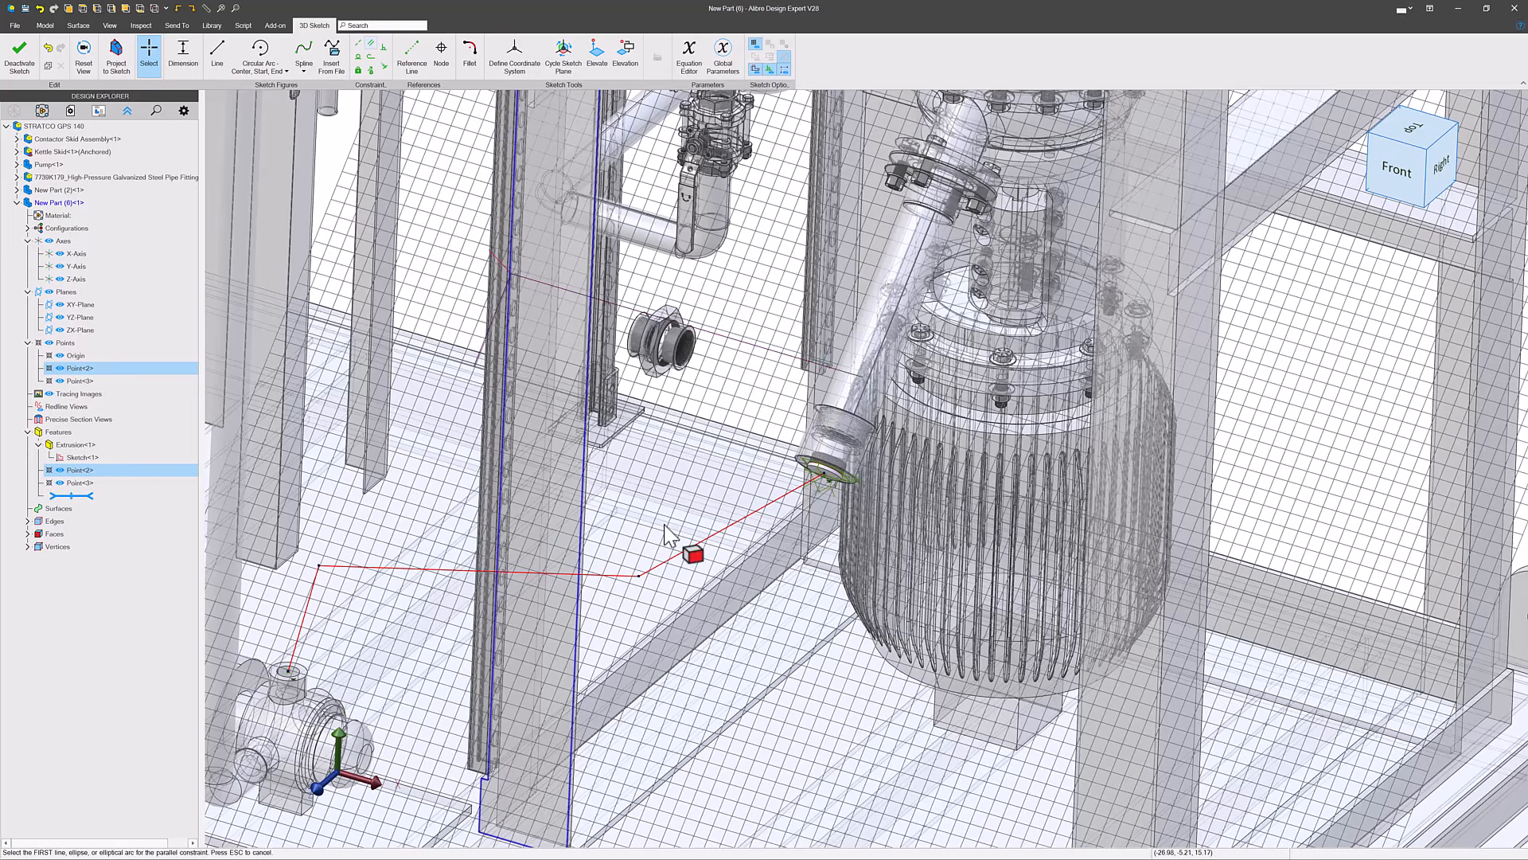
pyautogui.click(719, 529)
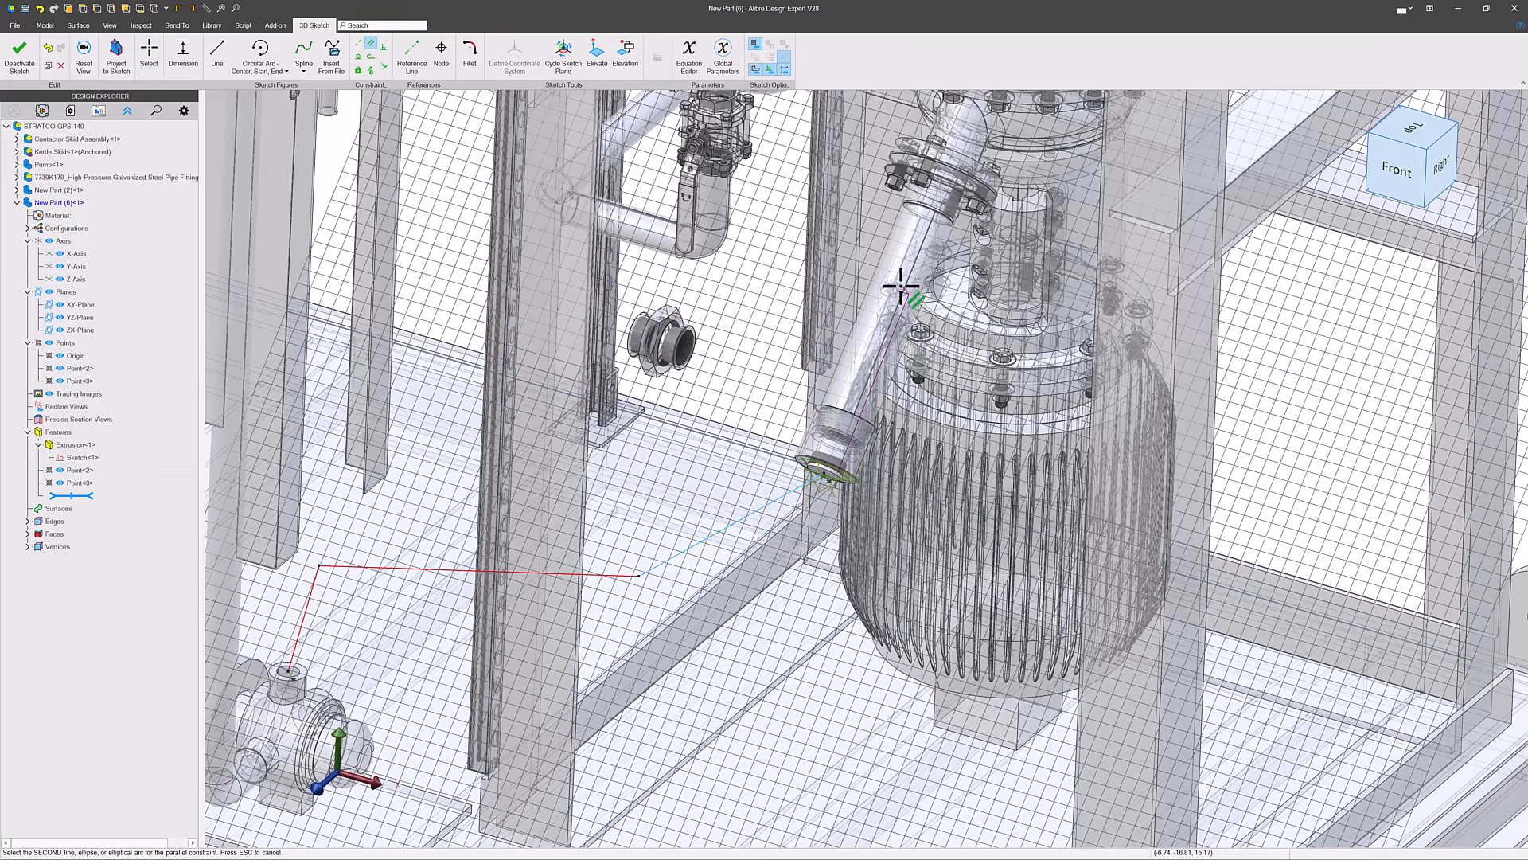
pyautogui.click(905, 295)
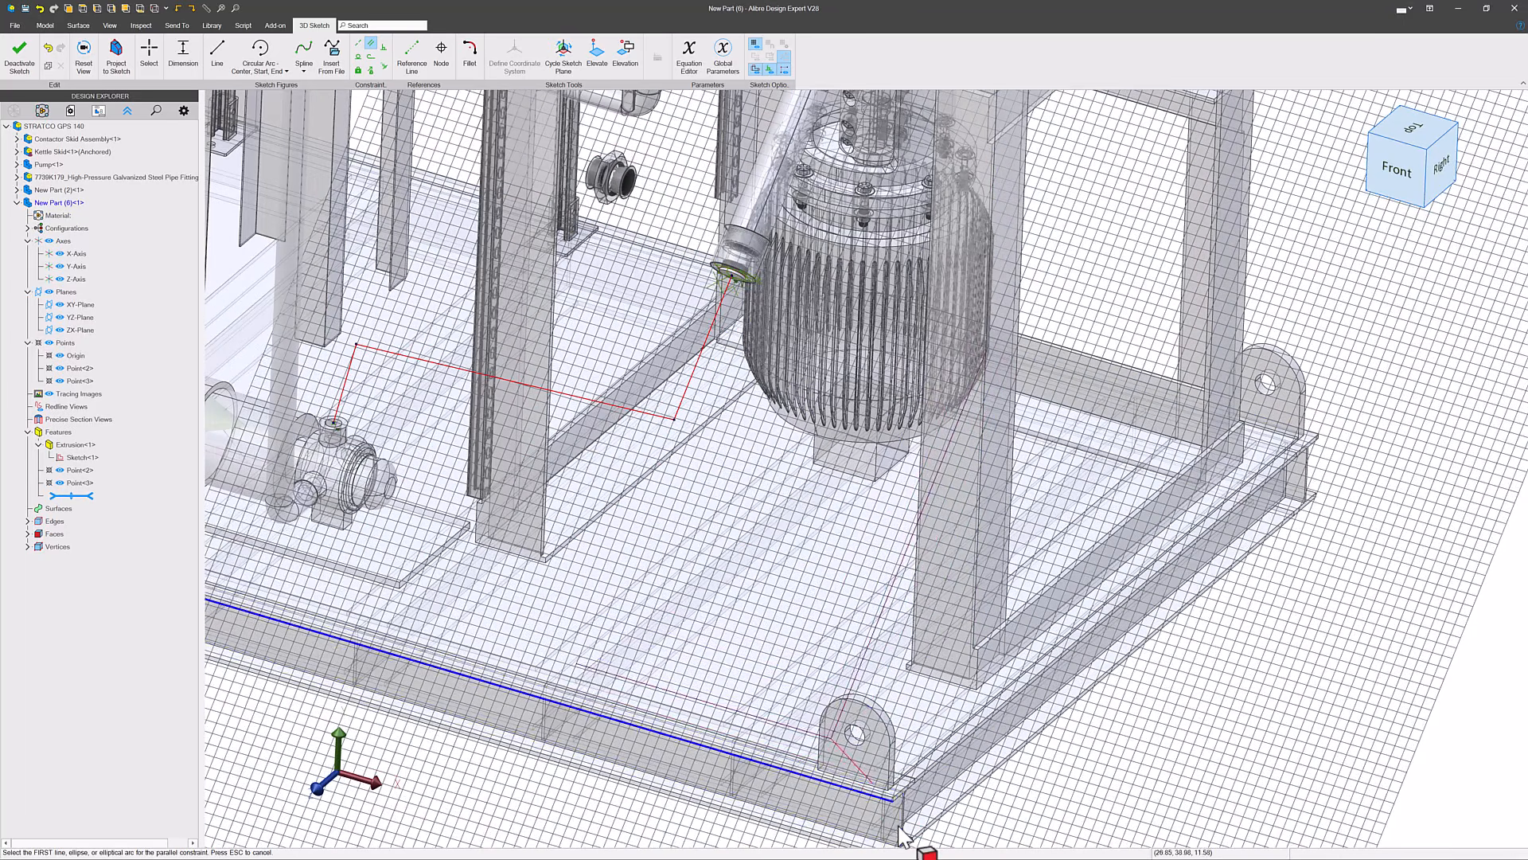
# - Constrain the path segment rising from the pump nozzle parallel to the short vertical edge at the skid I-beam's front corner
pyautogui.click(915, 840)
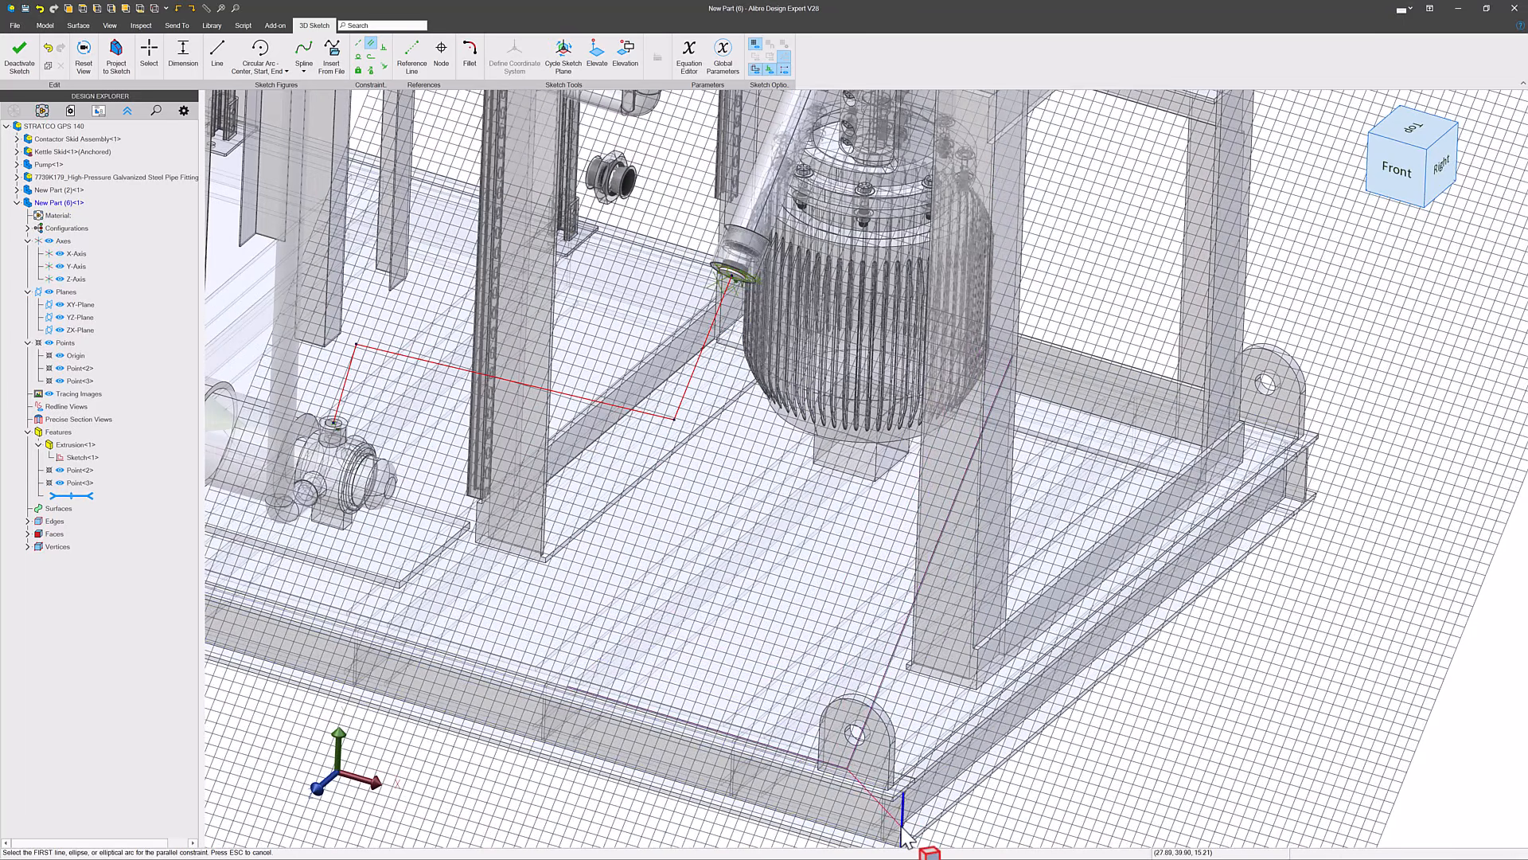
pyautogui.click(468, 613)
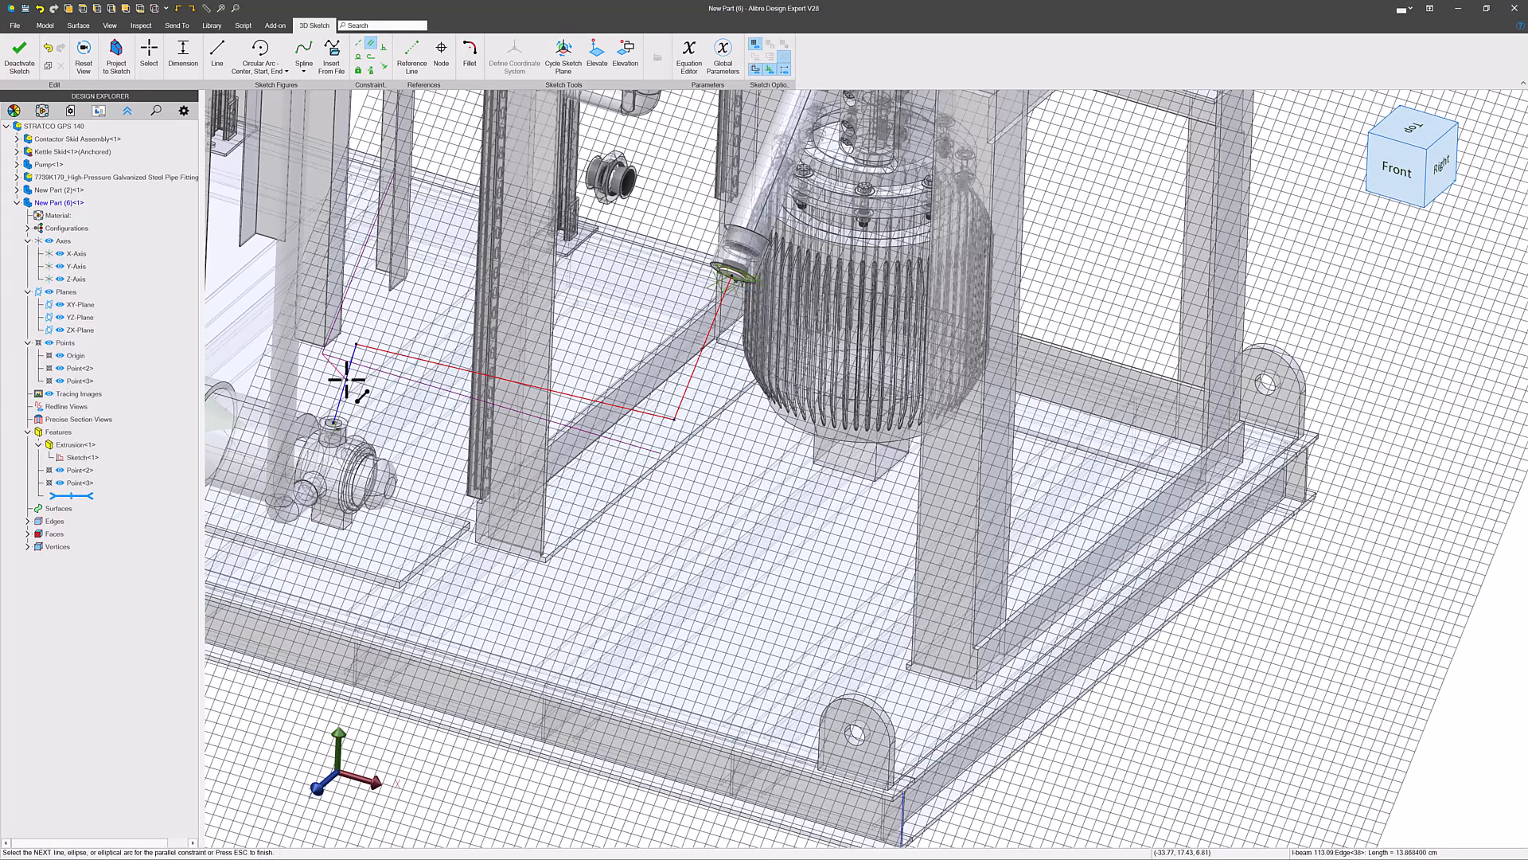
pyautogui.click(346, 379)
pyautogui.press('Escape')
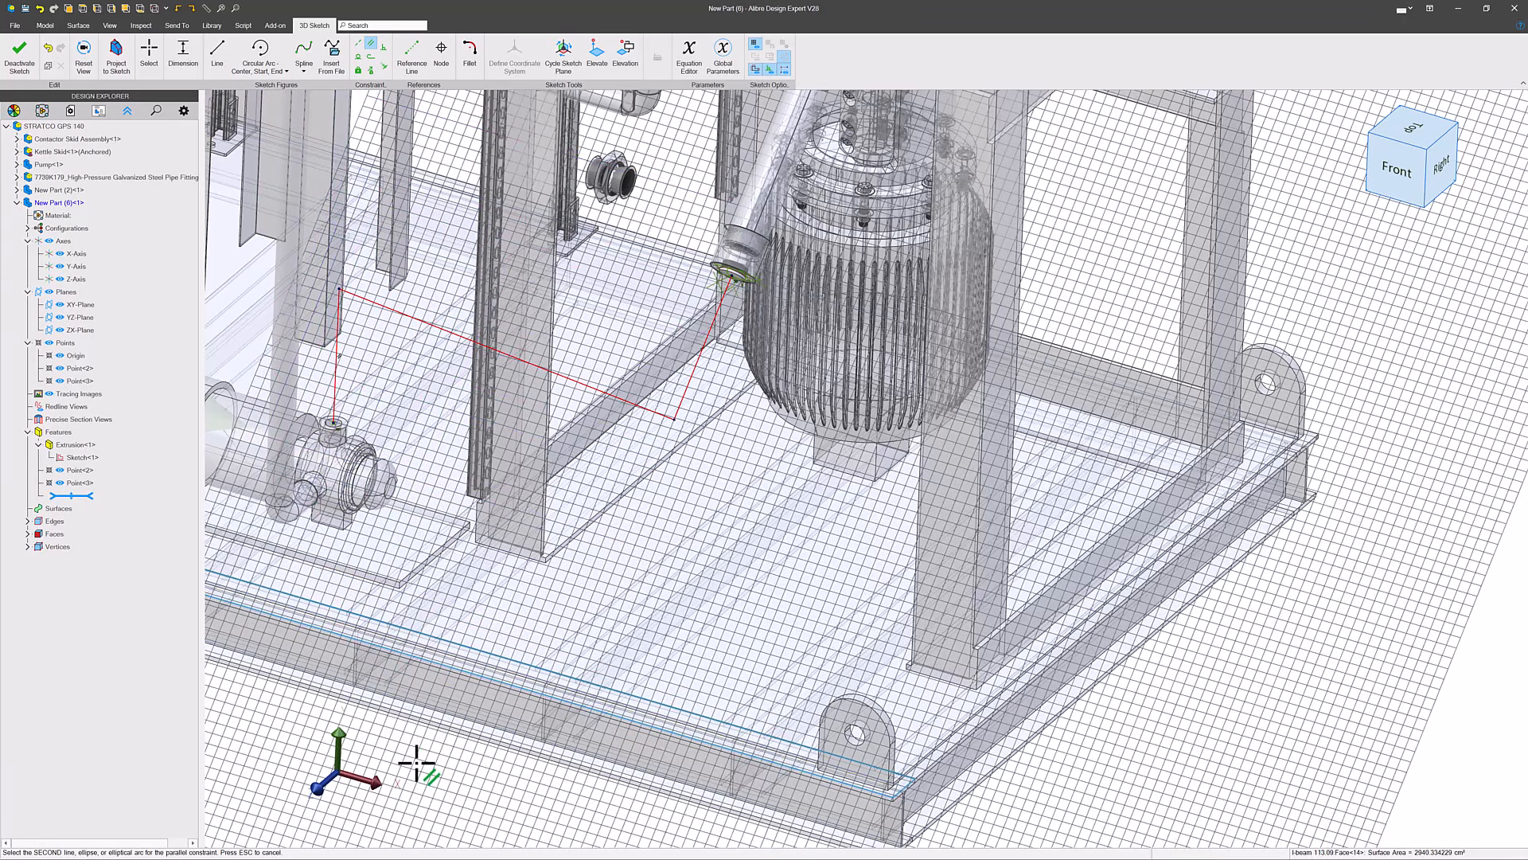
# - Constrain the middle path segment parallel to the long front I-beam edge of the skid, and finish constraining
pyautogui.click(461, 674)
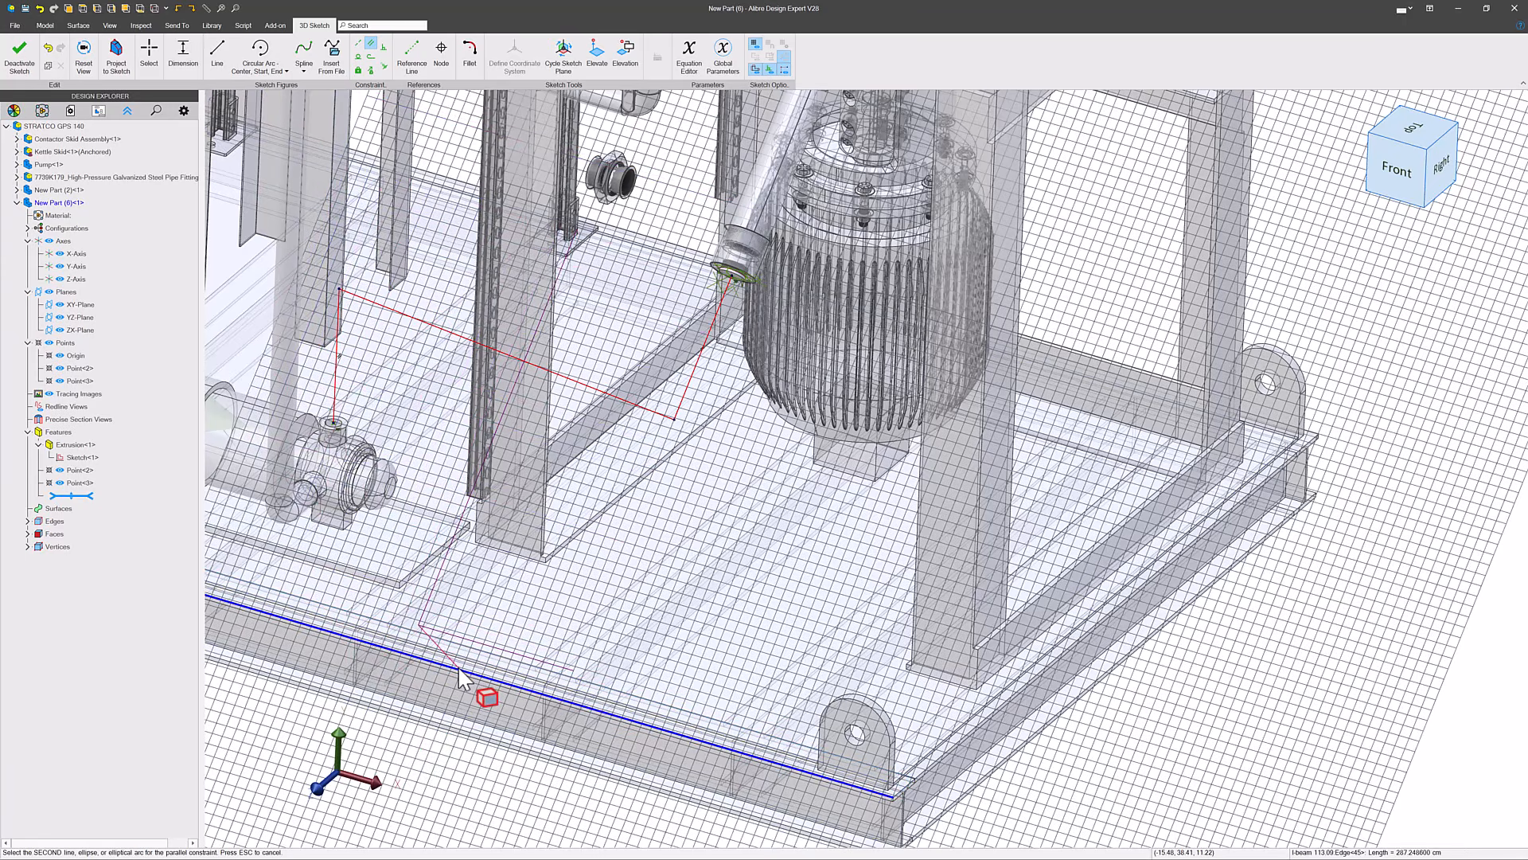
pyautogui.click(573, 382)
pyautogui.press('Escape')
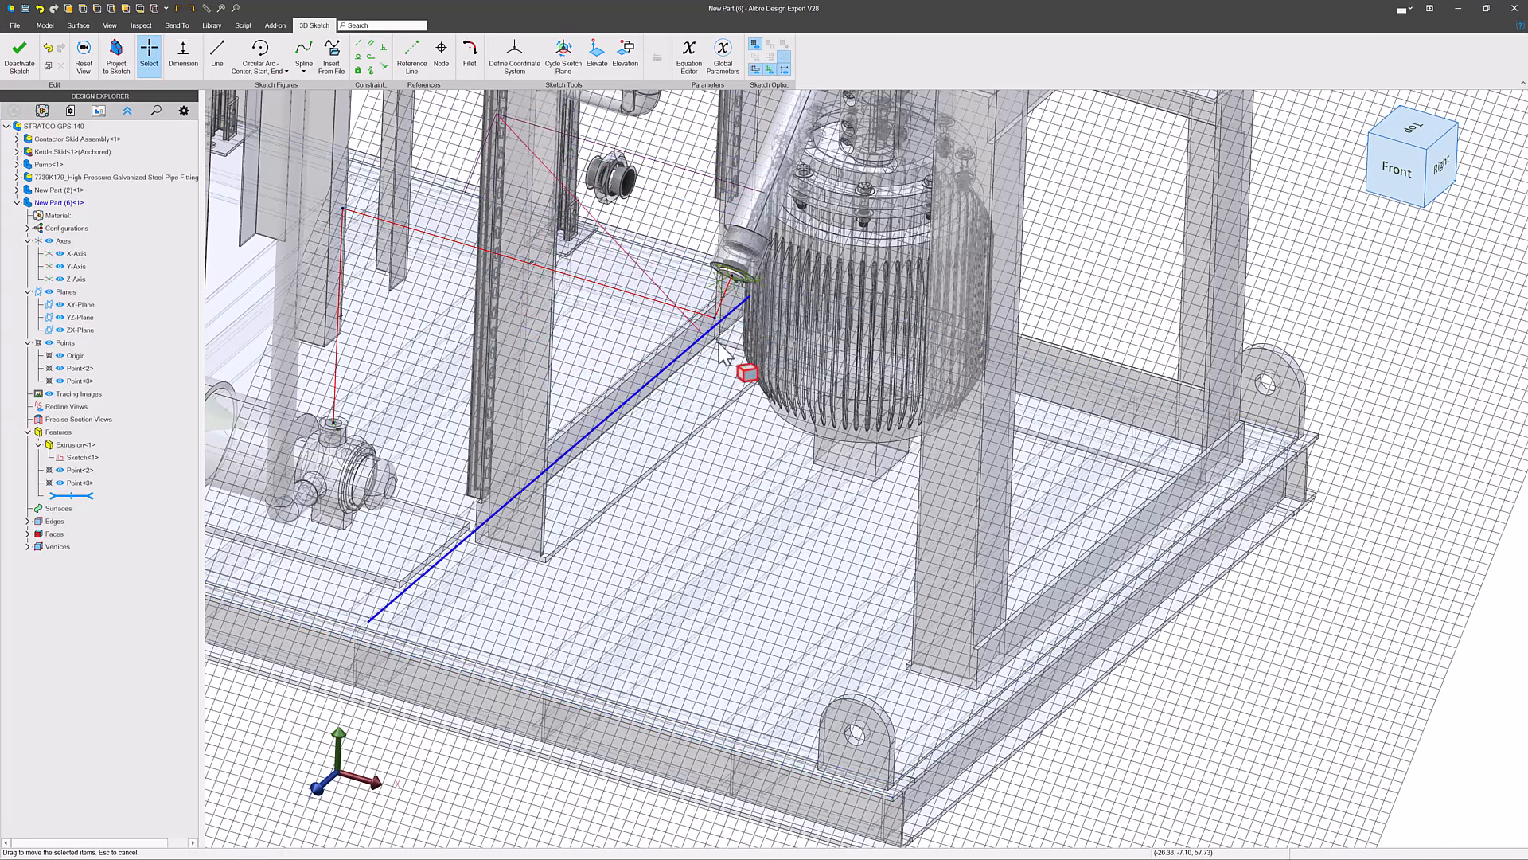
pyautogui.scroll(-3, 726, 347)
pyautogui.scroll(3, 443, 275)
pyautogui.click(550, 302)
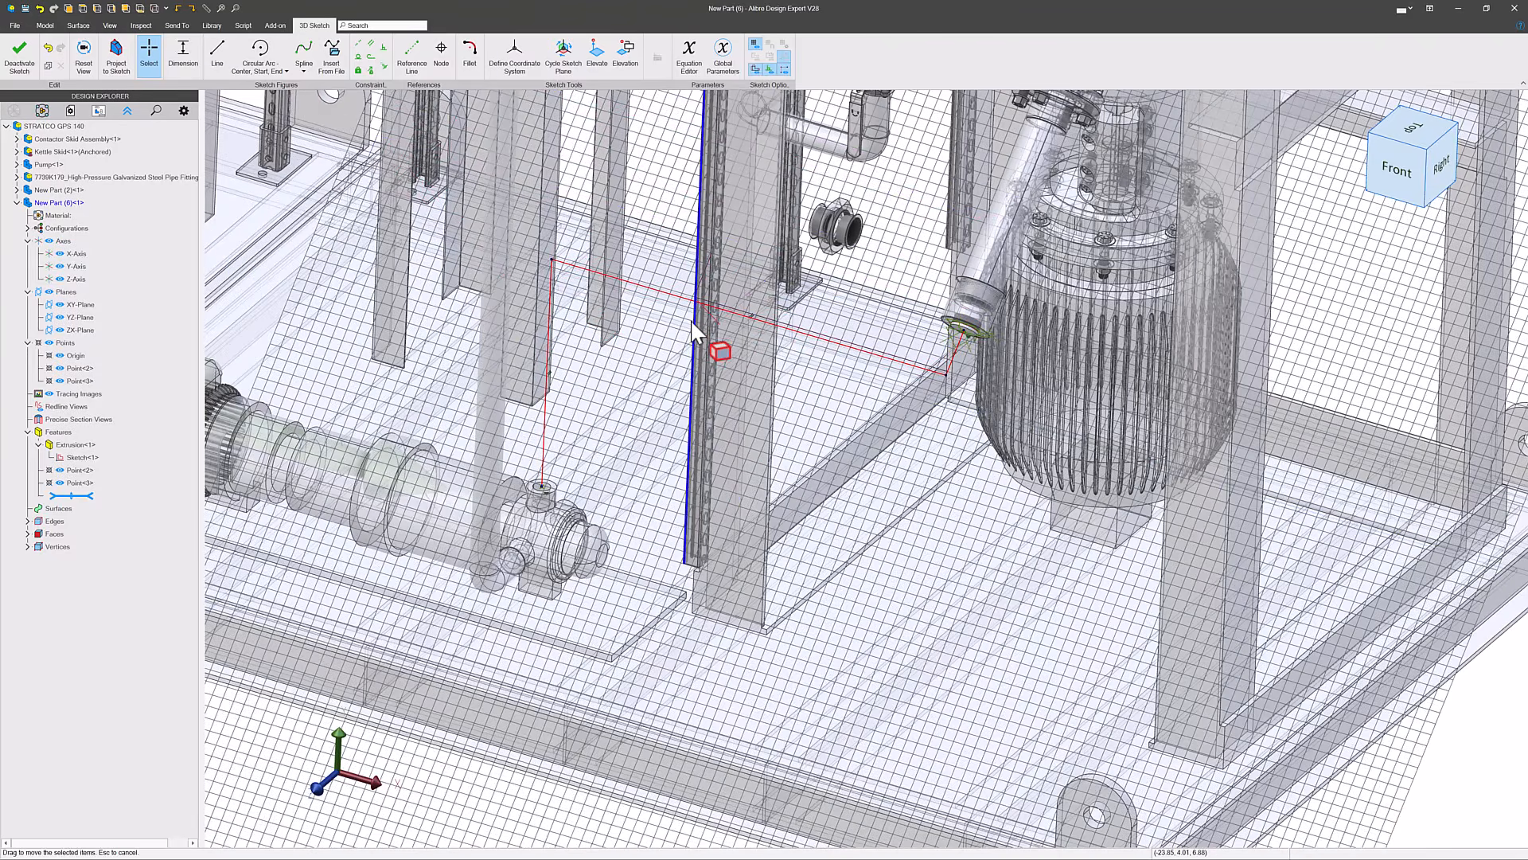
pyautogui.scroll(2, 692, 322)
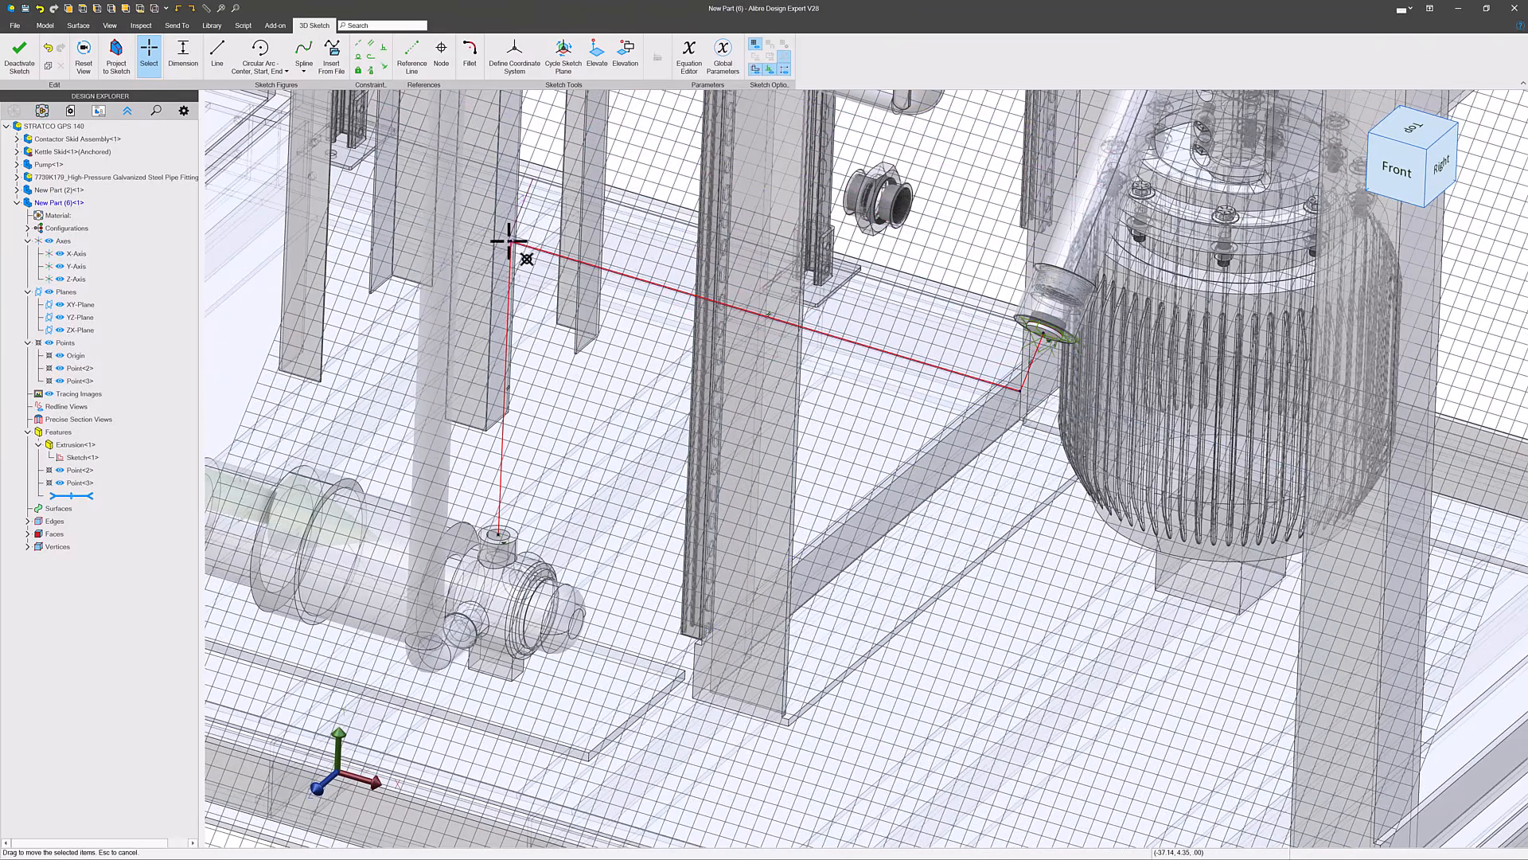
pyautogui.scroll(-3, 512, 314)
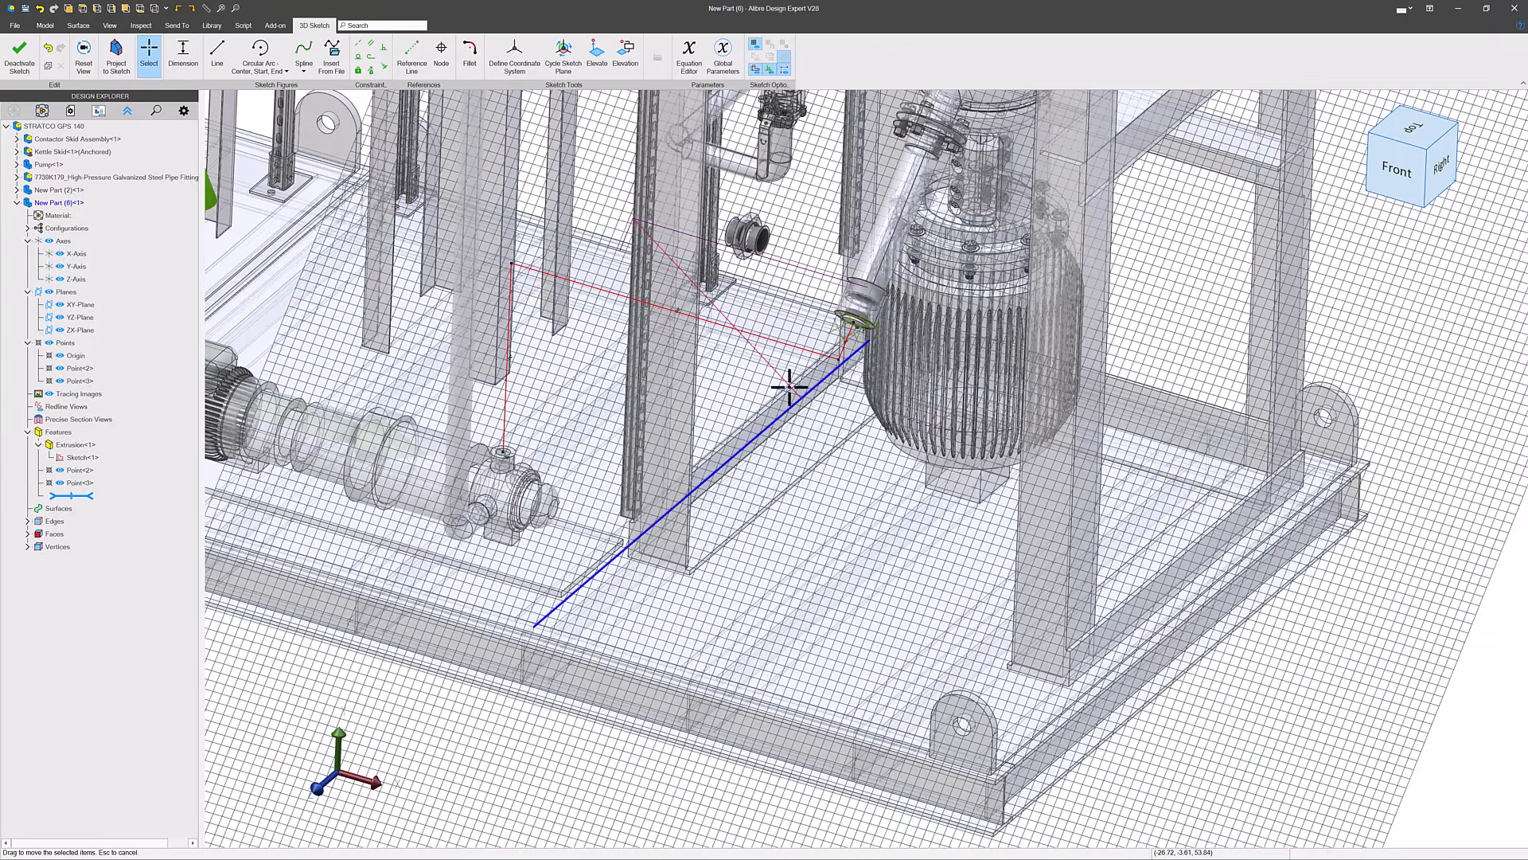
pyautogui.scroll(3, 791, 387)
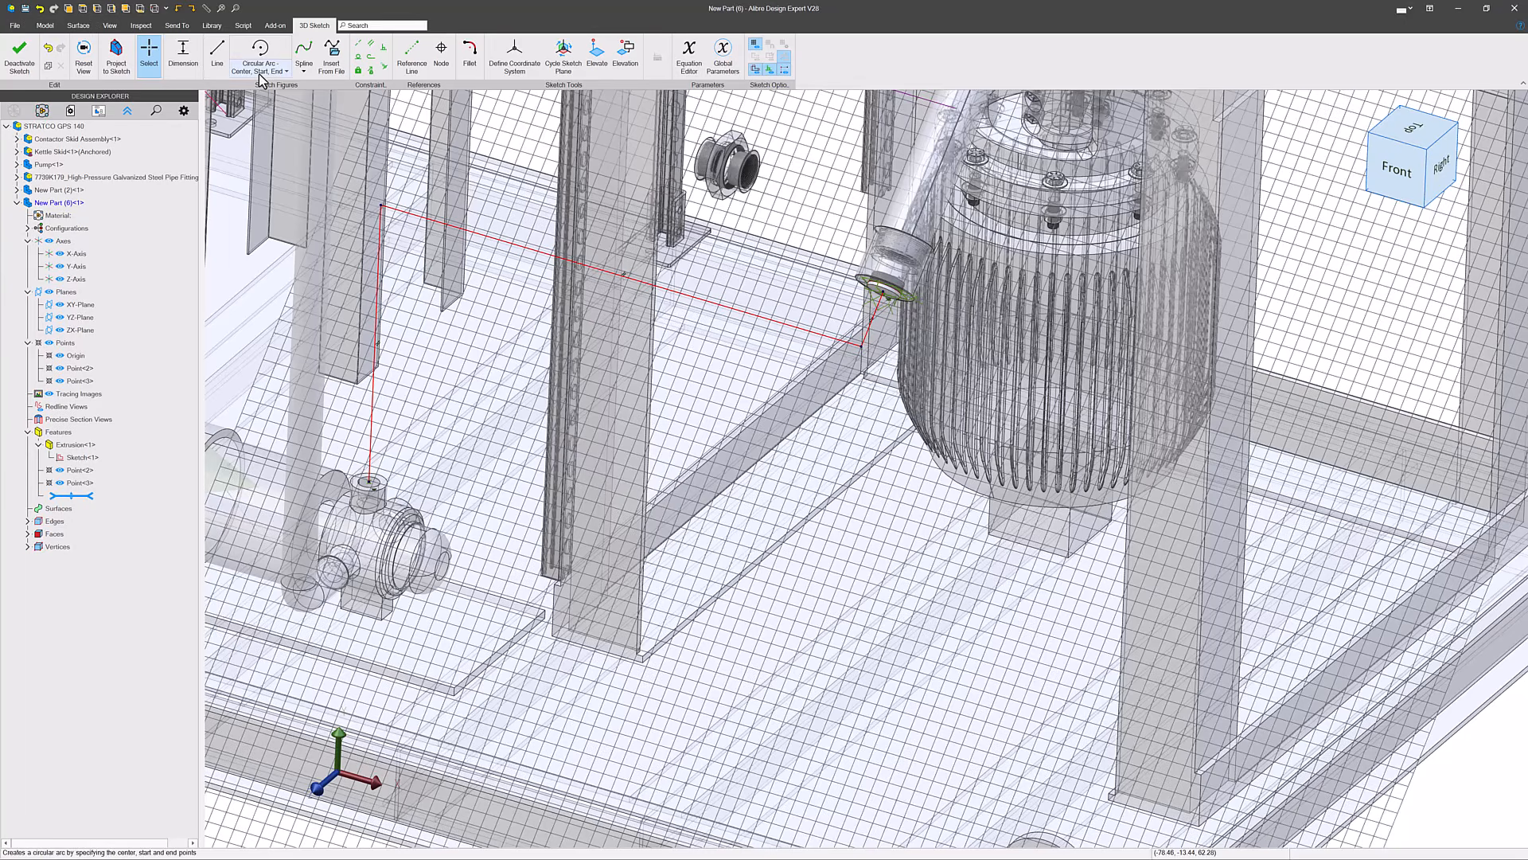
# - Fillet the 3D path corner between the segment rising from the pump nozzle and the middle segment with a 2-inch radius
pyautogui.click(470, 53)
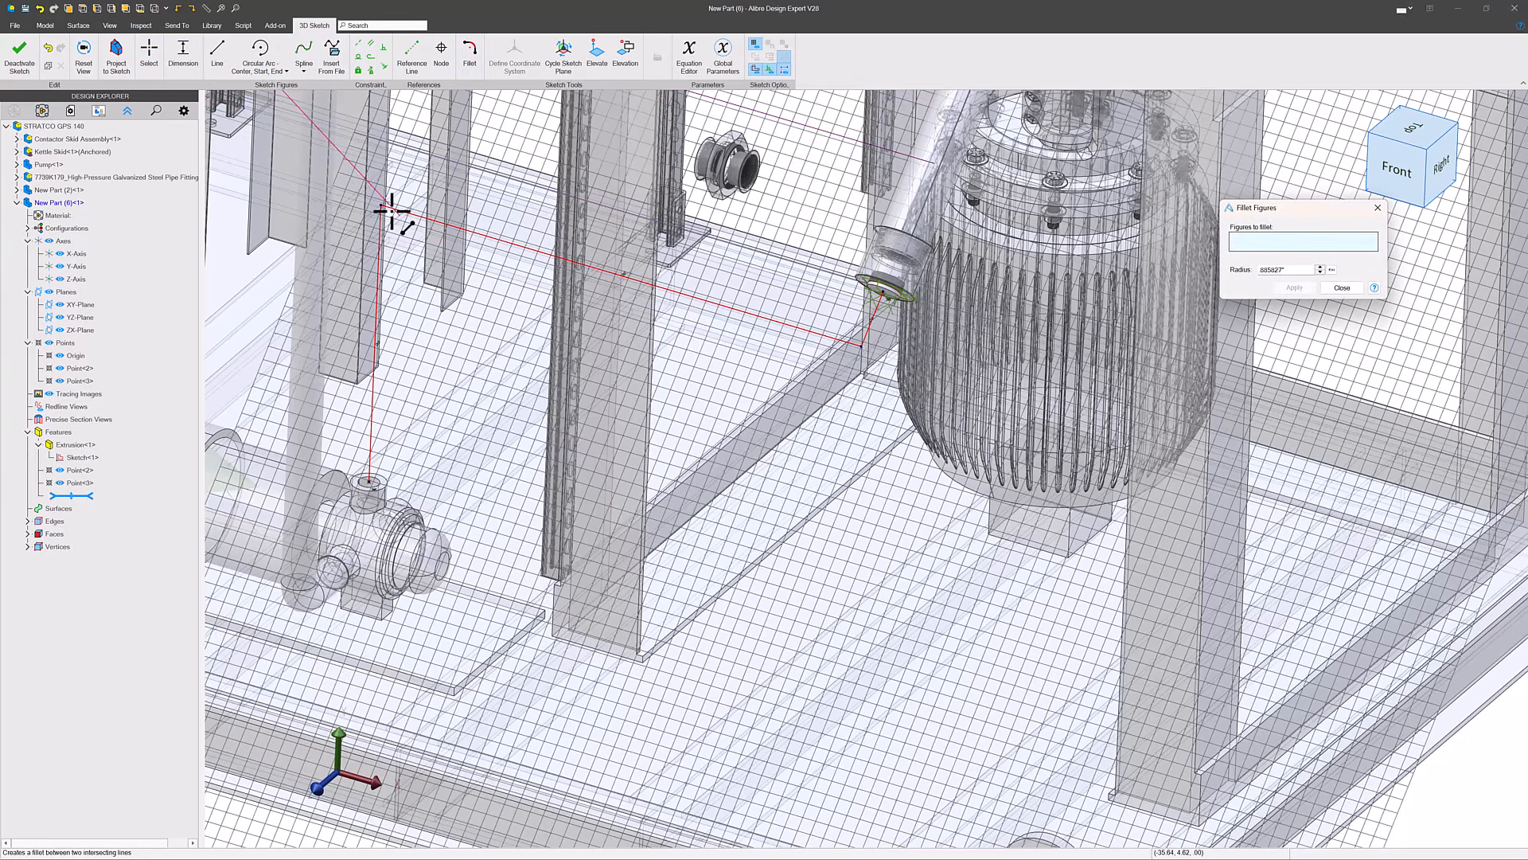
pyautogui.click(382, 221)
pyautogui.click(494, 238)
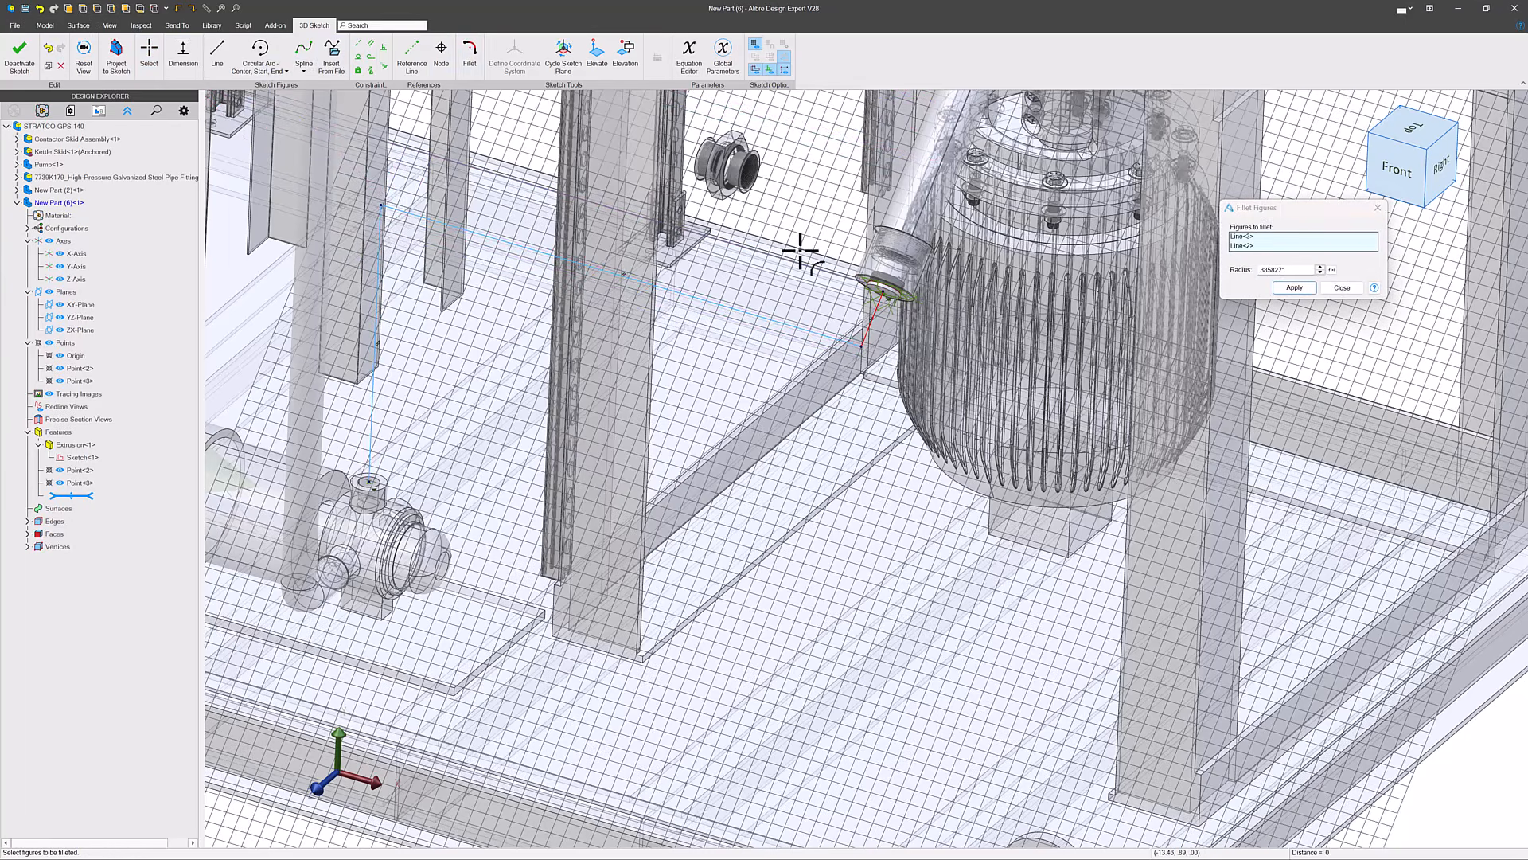
pyautogui.moveTo(1291, 271); pyautogui.dragTo(1146, 263)
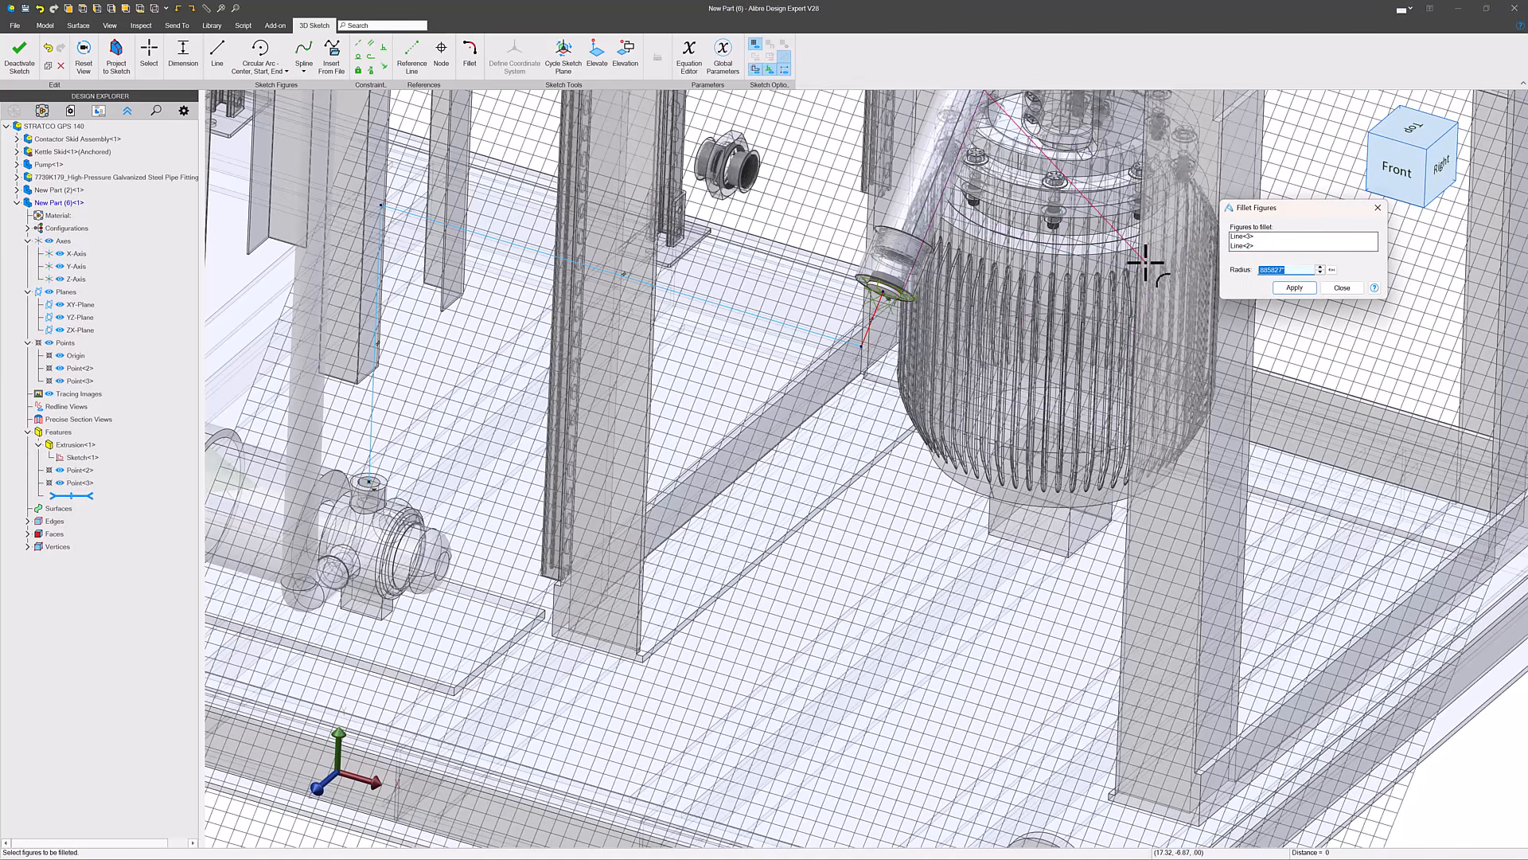
pyautogui.write('2')
pyautogui.press('Return')
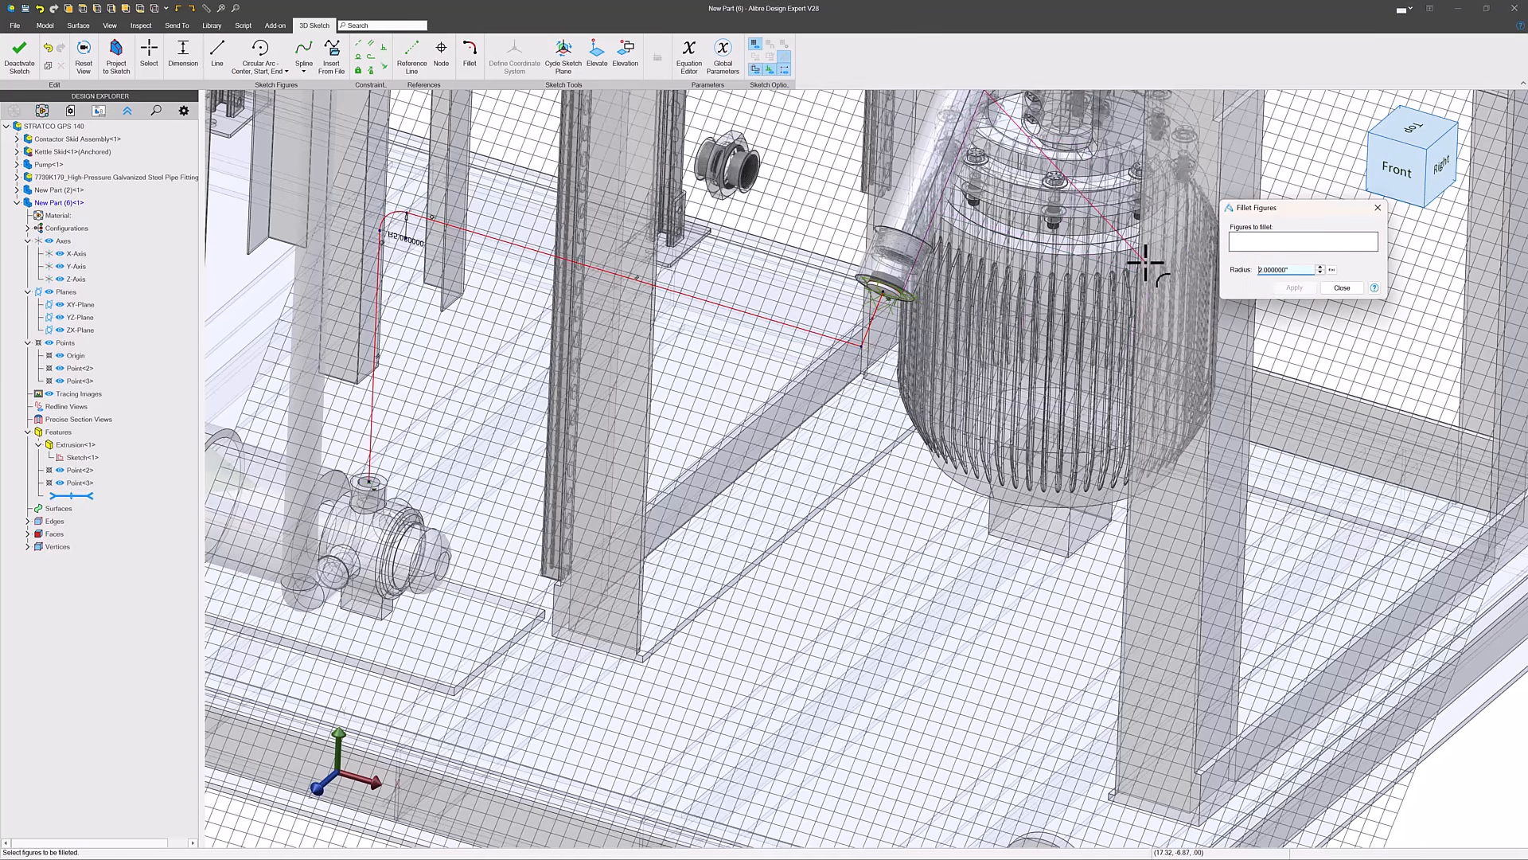
# - Fillet the 3D path corner between the middle segment and the disc segment with the same 2-inch radius, and finish filleting
pyautogui.click(876, 319)
pyautogui.click(839, 341)
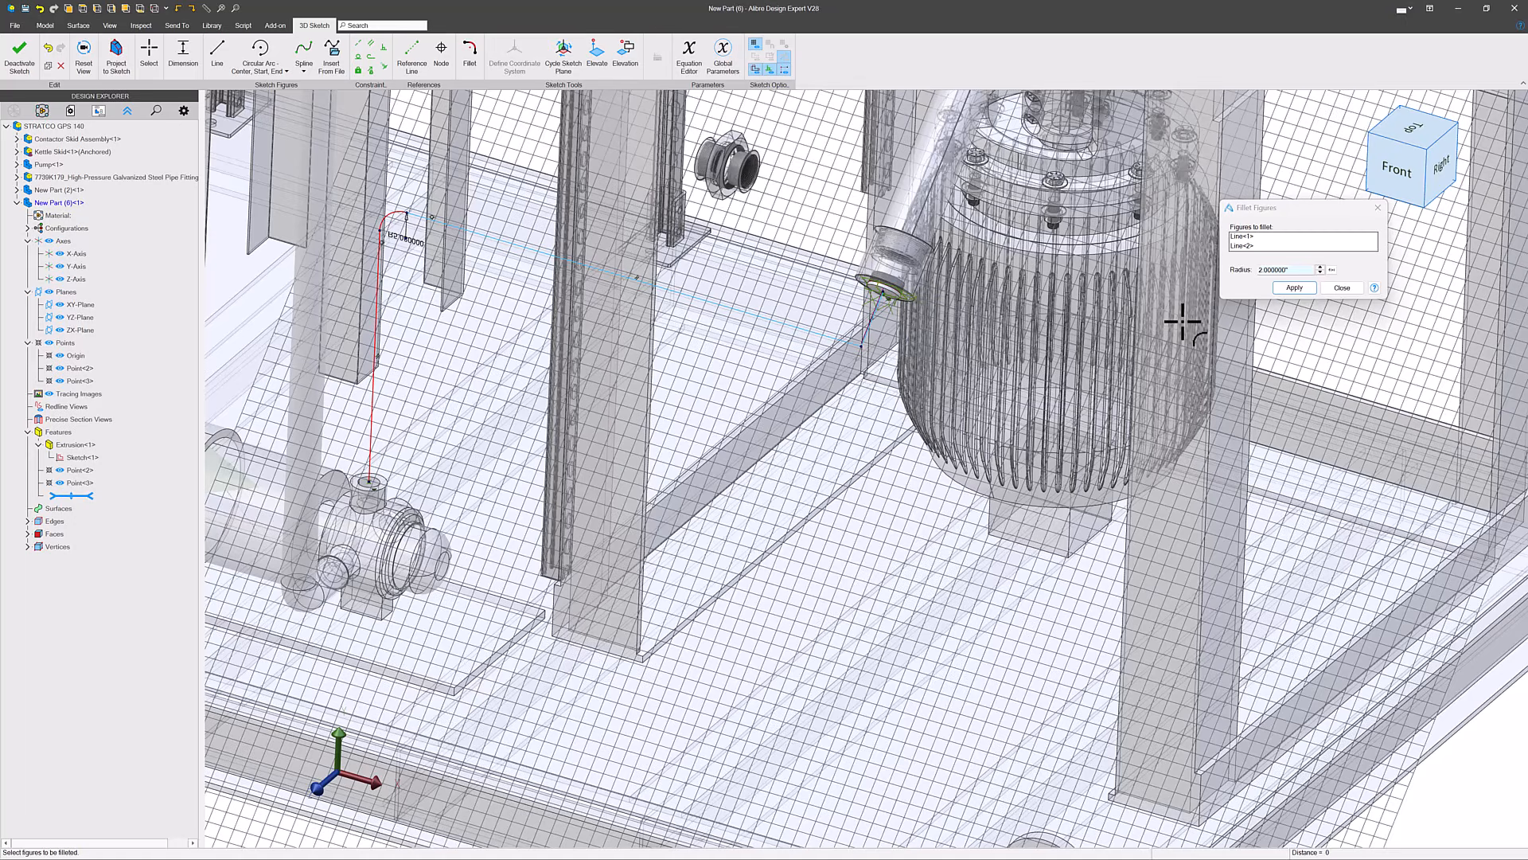
pyautogui.click(1294, 287)
pyautogui.click(1341, 288)
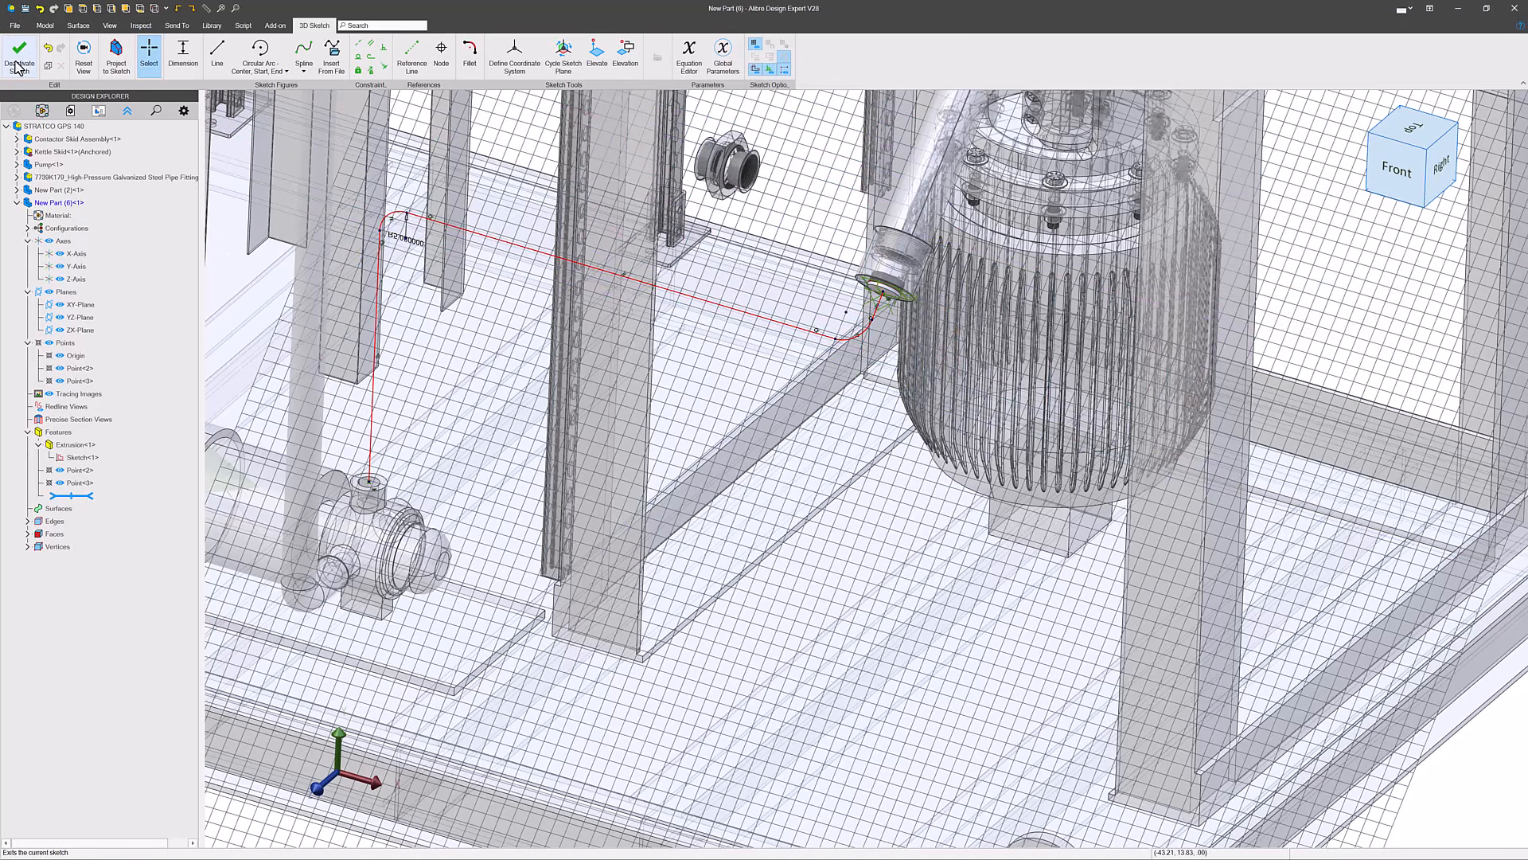
# - Exit the 3D sketch, start a 2D sketch on the disc's end face and project that face into it as a sketch figure
pyautogui.scroll(5, 881, 275)
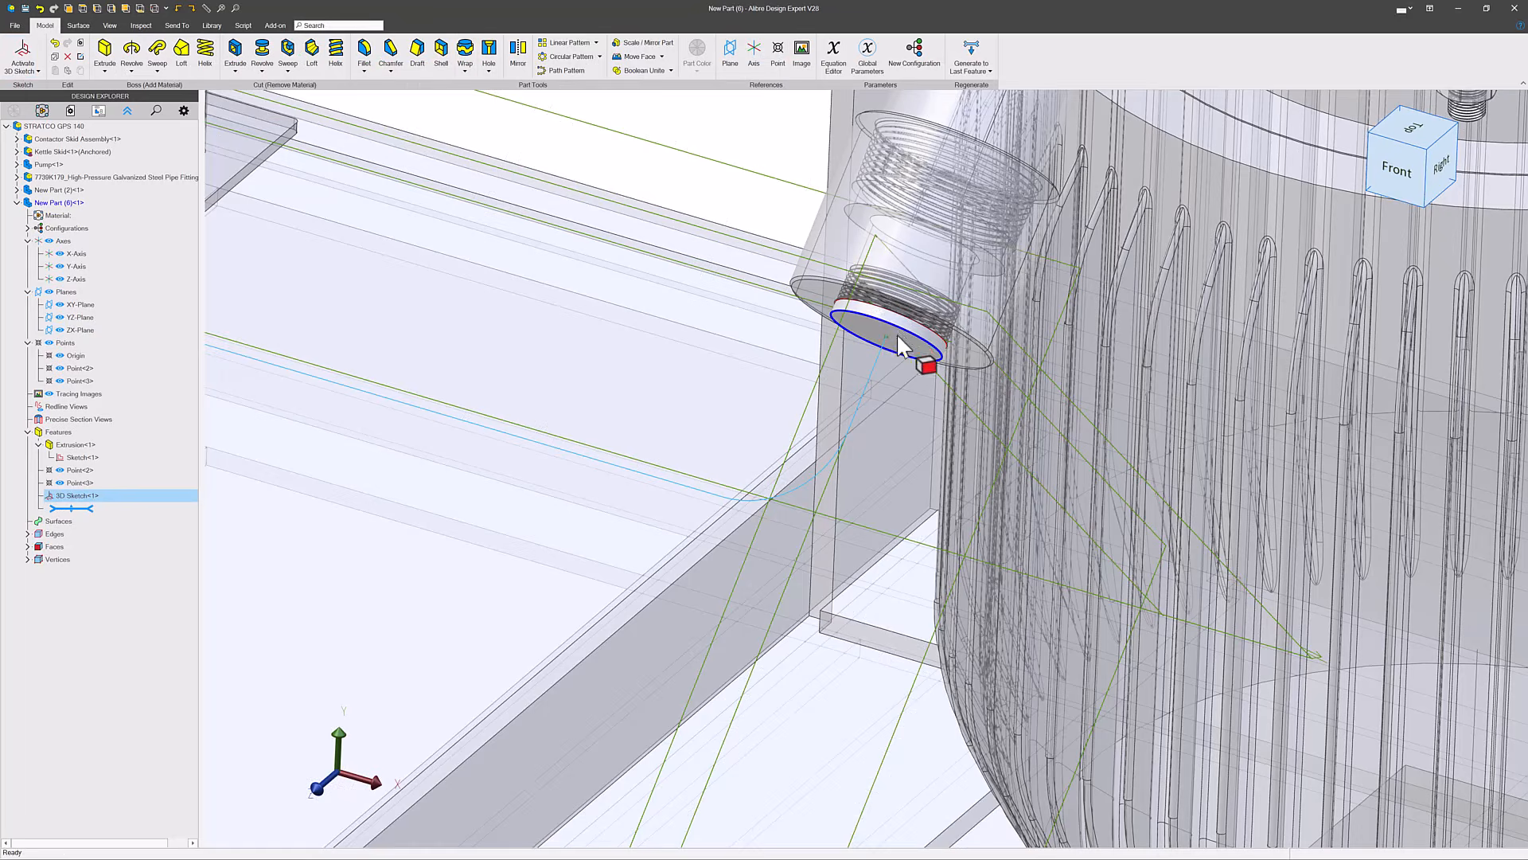
pyautogui.click(897, 336)
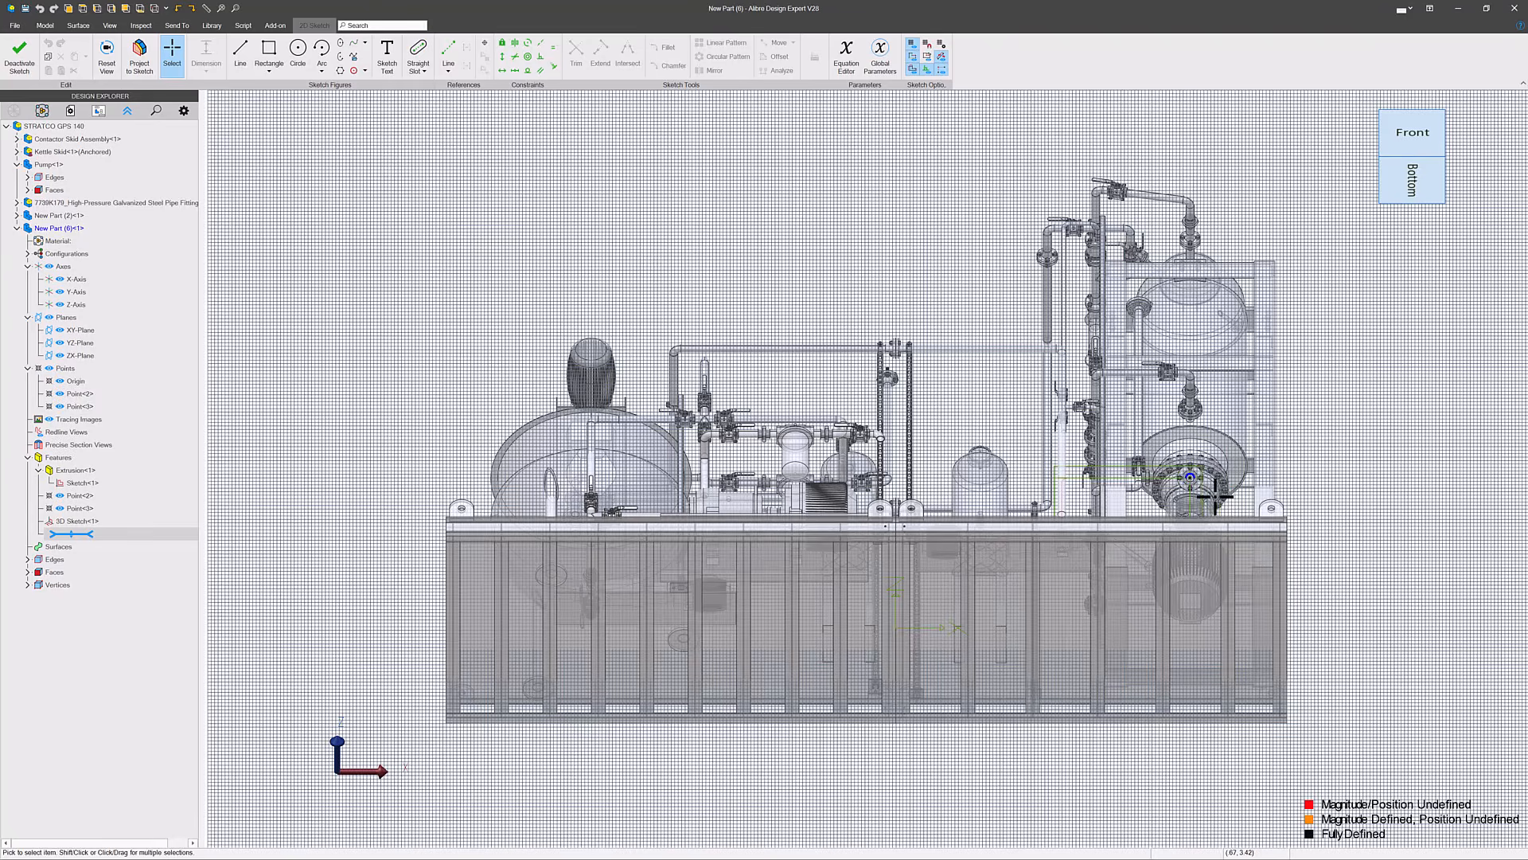
pyautogui.scroll(7, 1200, 476)
pyautogui.click(1109, 503)
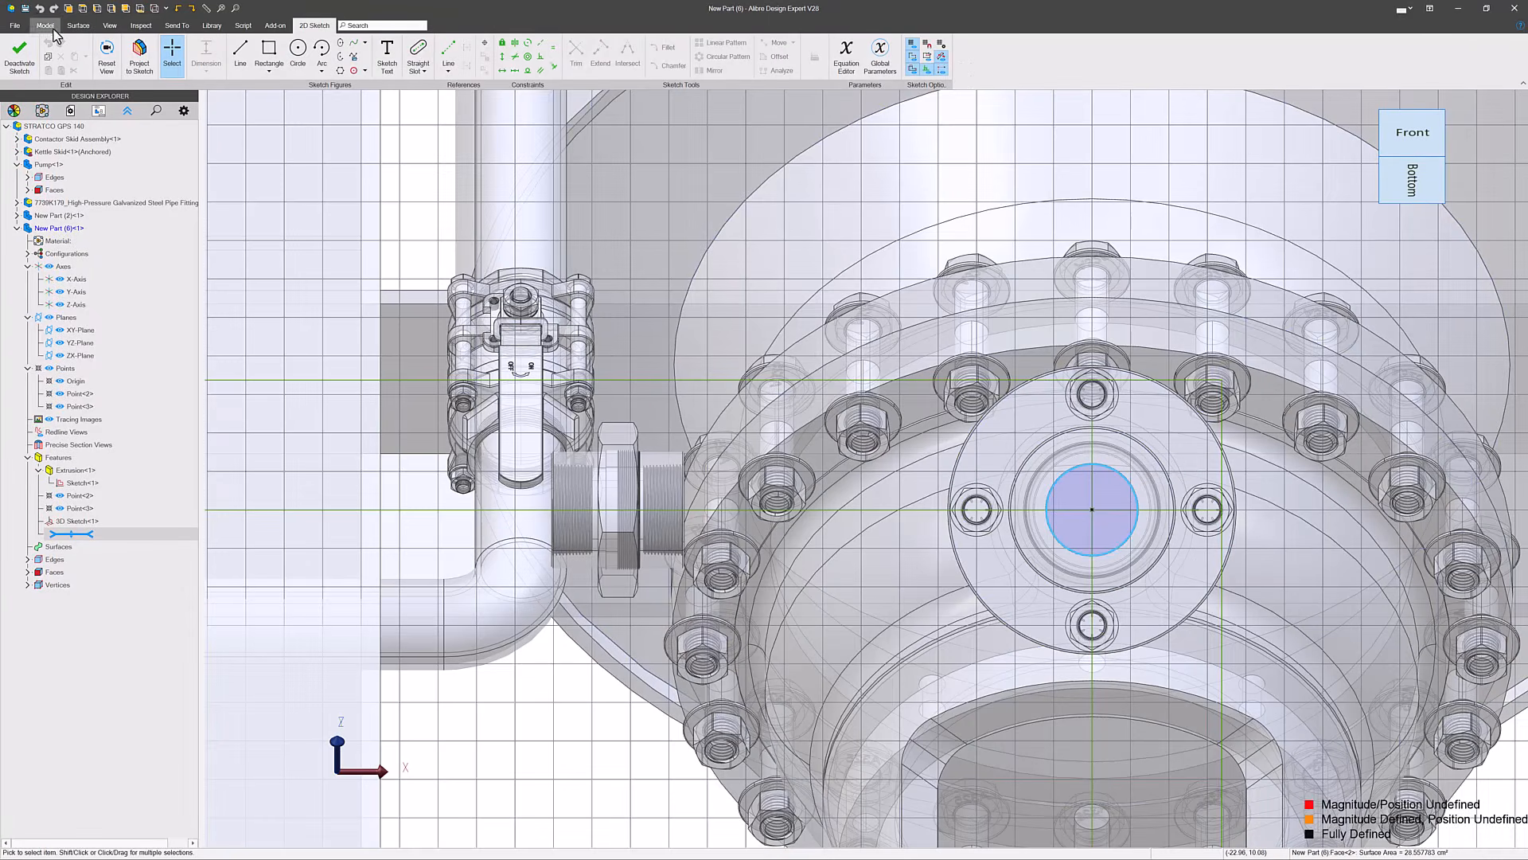
pyautogui.click(140, 59)
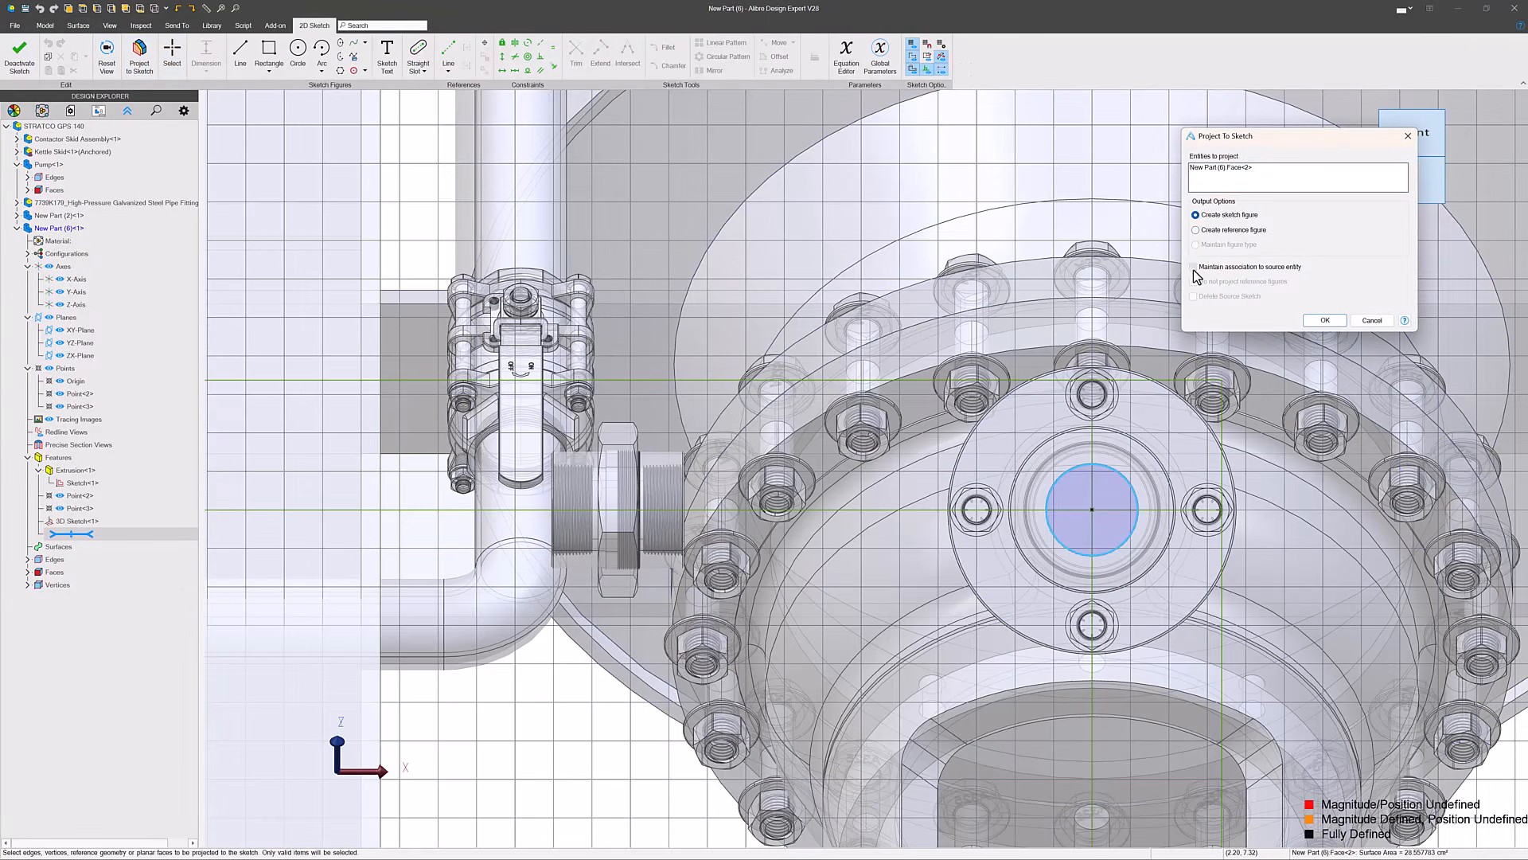
pyautogui.click(1324, 321)
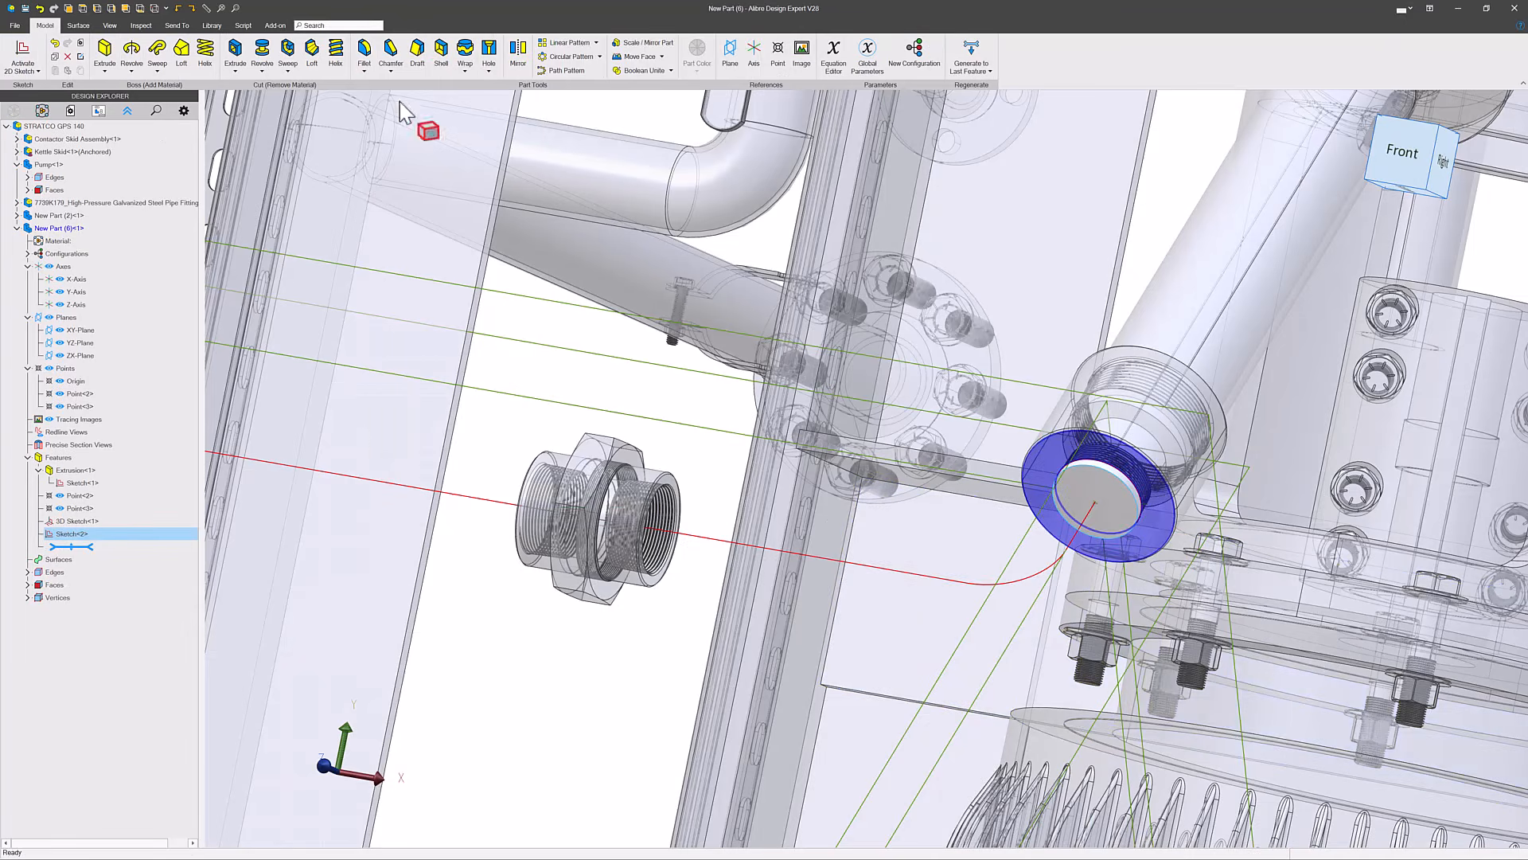
# - Sweep the projected disc profile as a boss along the entire 3D sketch path down to the pump nozzle
pyautogui.click(157, 54)
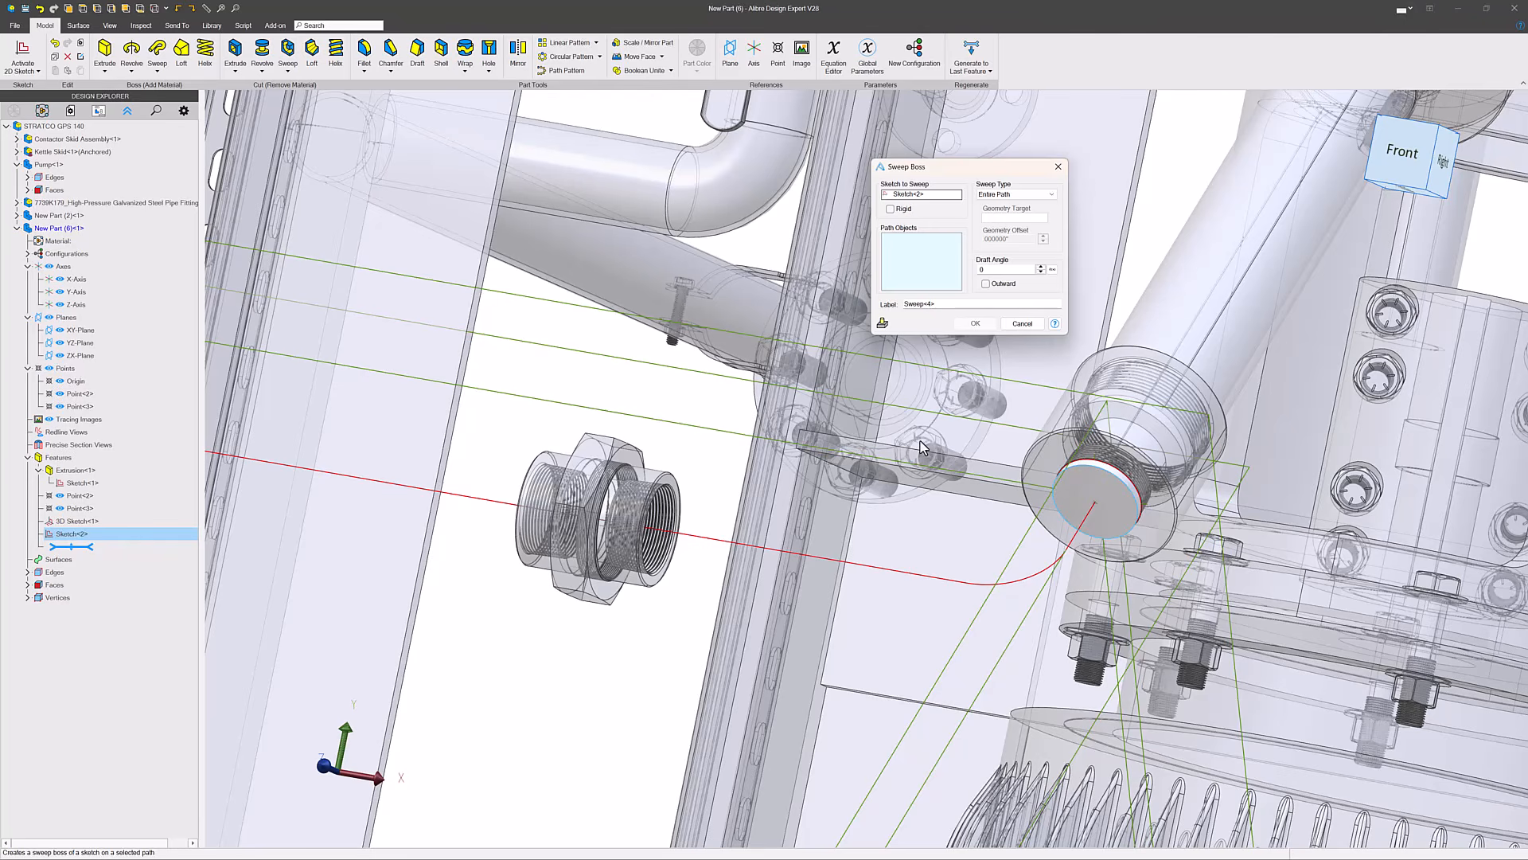
pyautogui.click(952, 583)
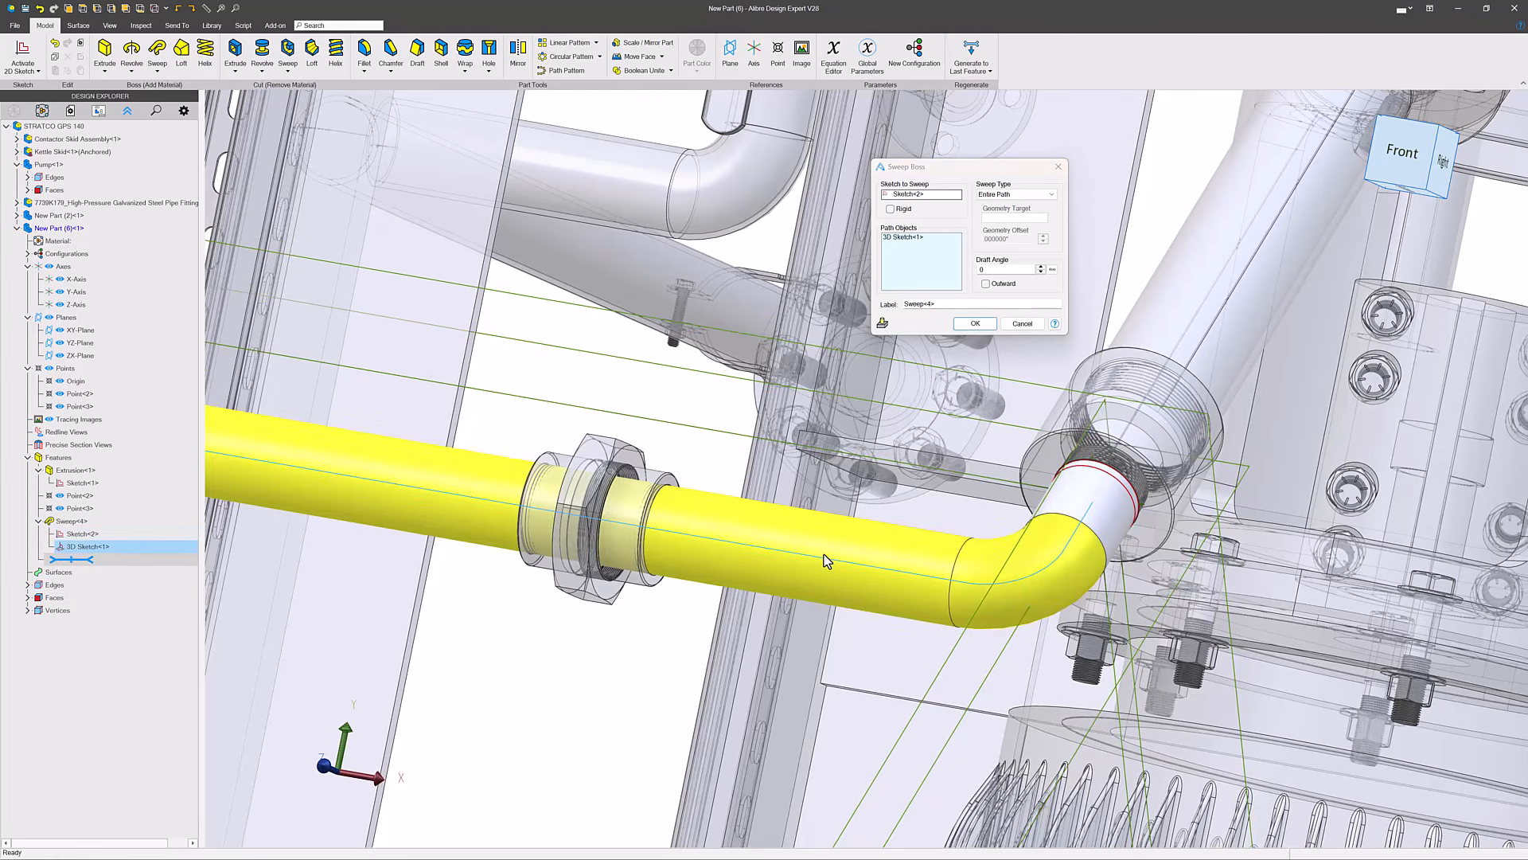
pyautogui.scroll(-8, 826, 561)
pyautogui.click(975, 323)
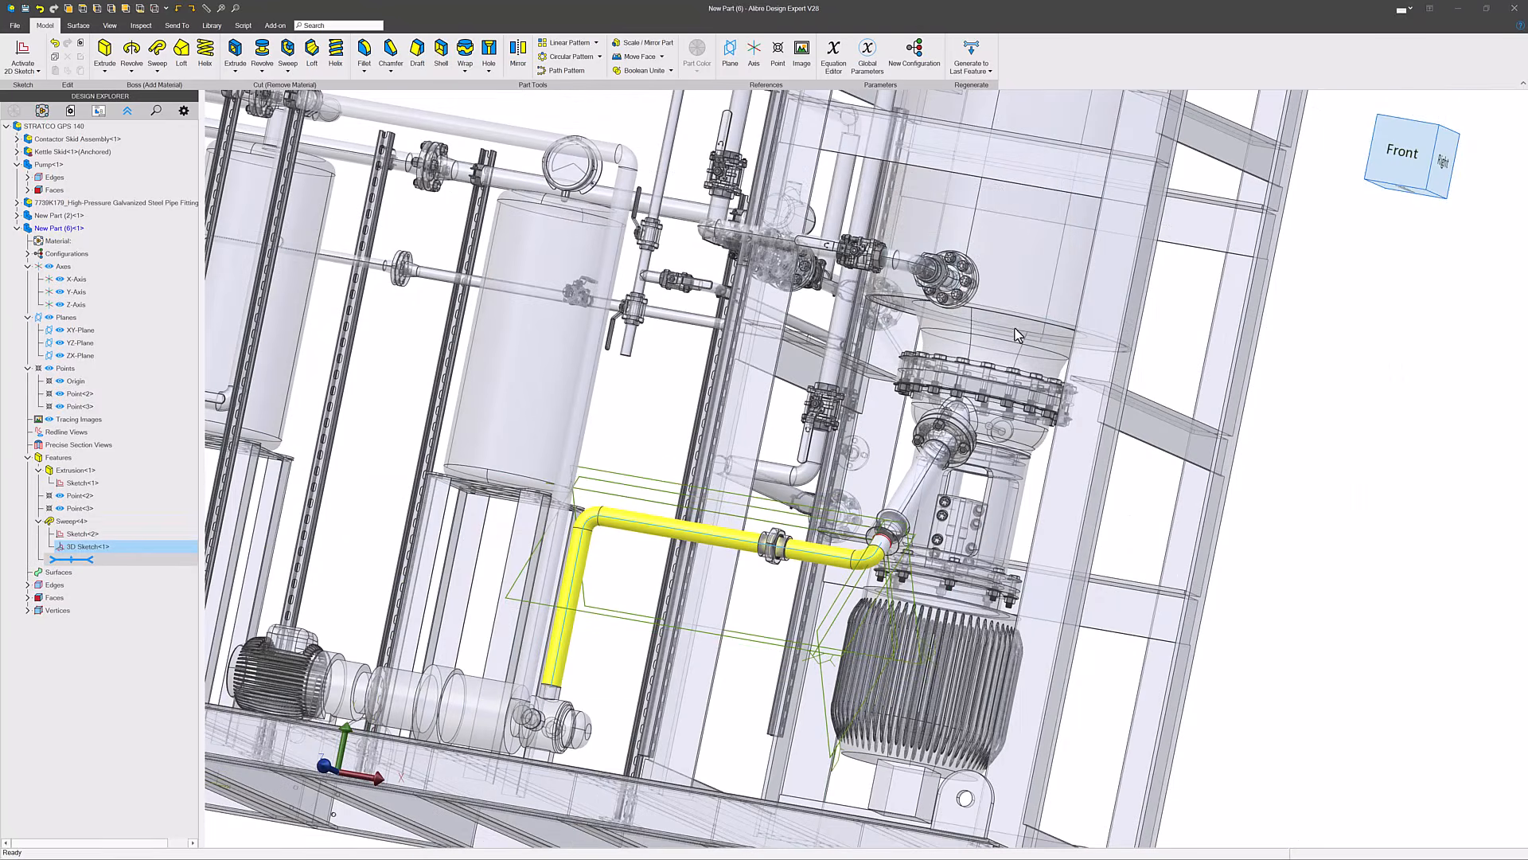
pyautogui.click(751, 625)
# - Return to editing the top-level STRATCO GPS 140 assembly and pull the loose union fitting clear of the new pipe
pyautogui.scroll(5, 760, 602)
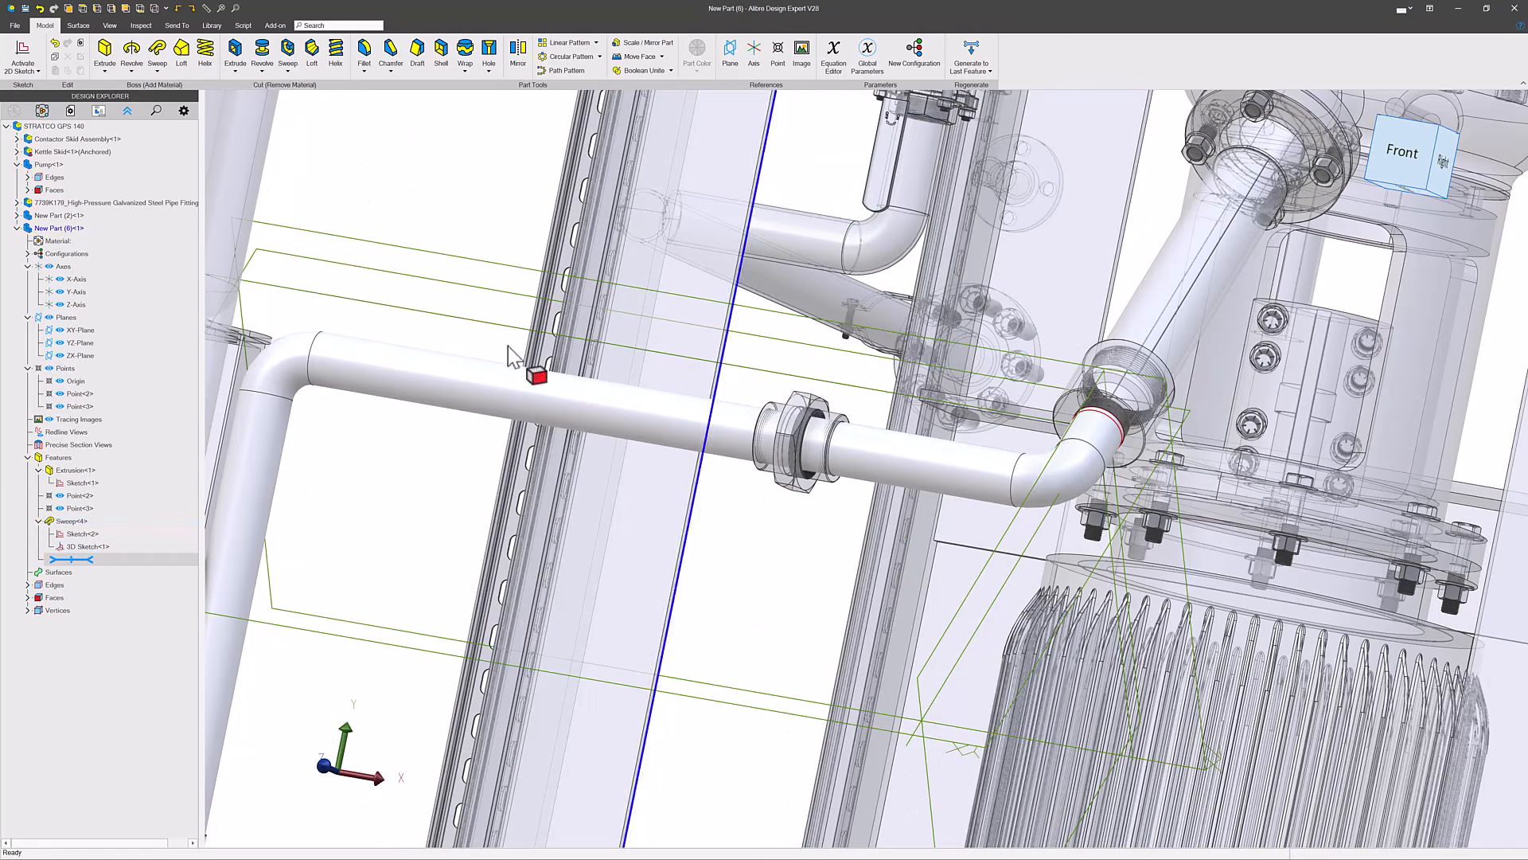
pyautogui.rightClick(59, 132)
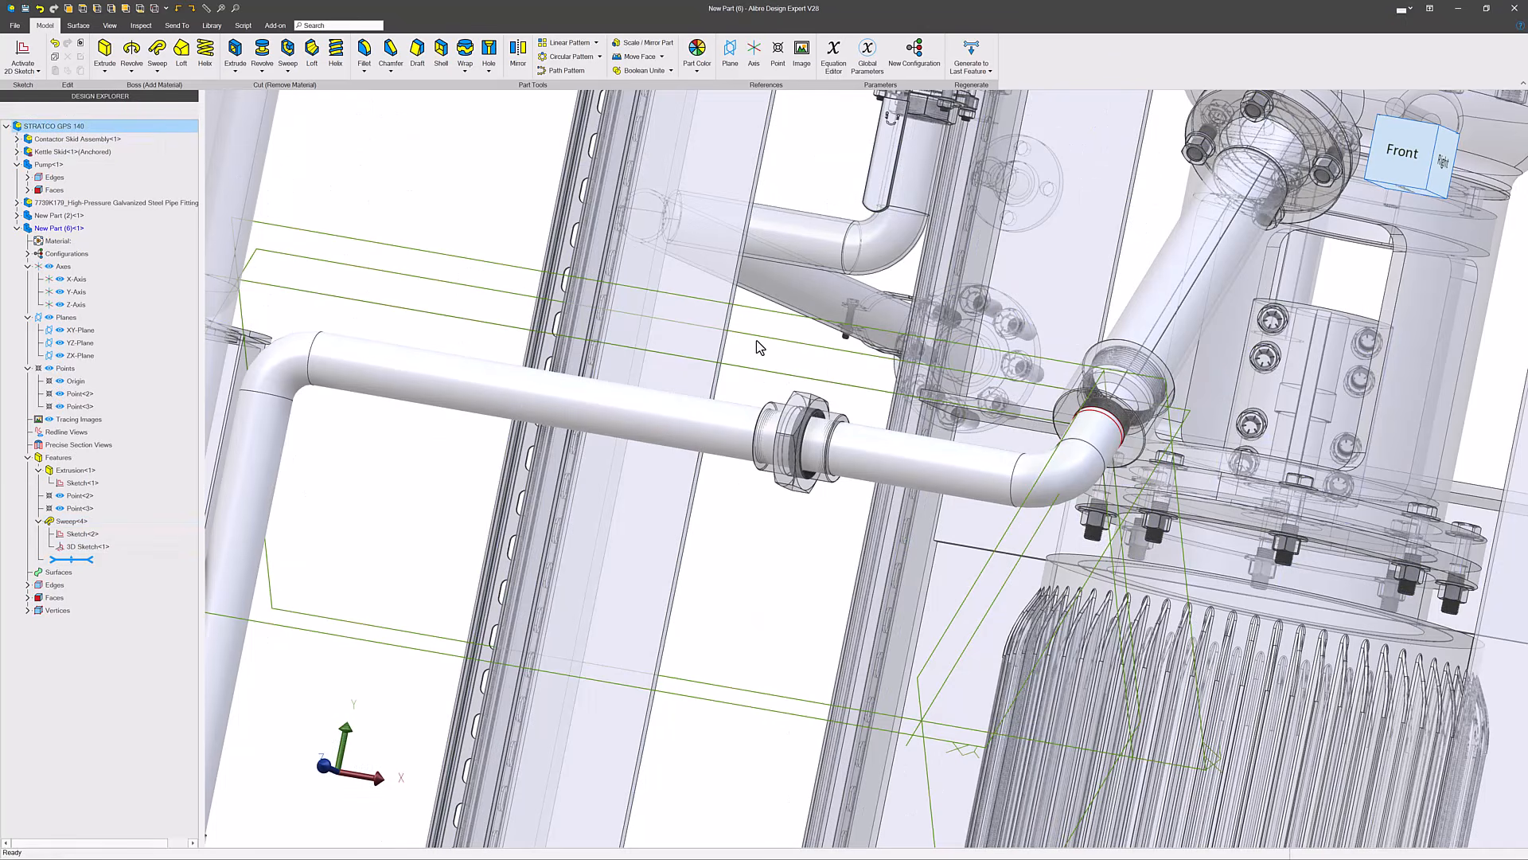
pyautogui.scroll(-6, 899, 386)
pyautogui.moveTo(727, 388); pyautogui.dragTo(726, 441, button='middle')
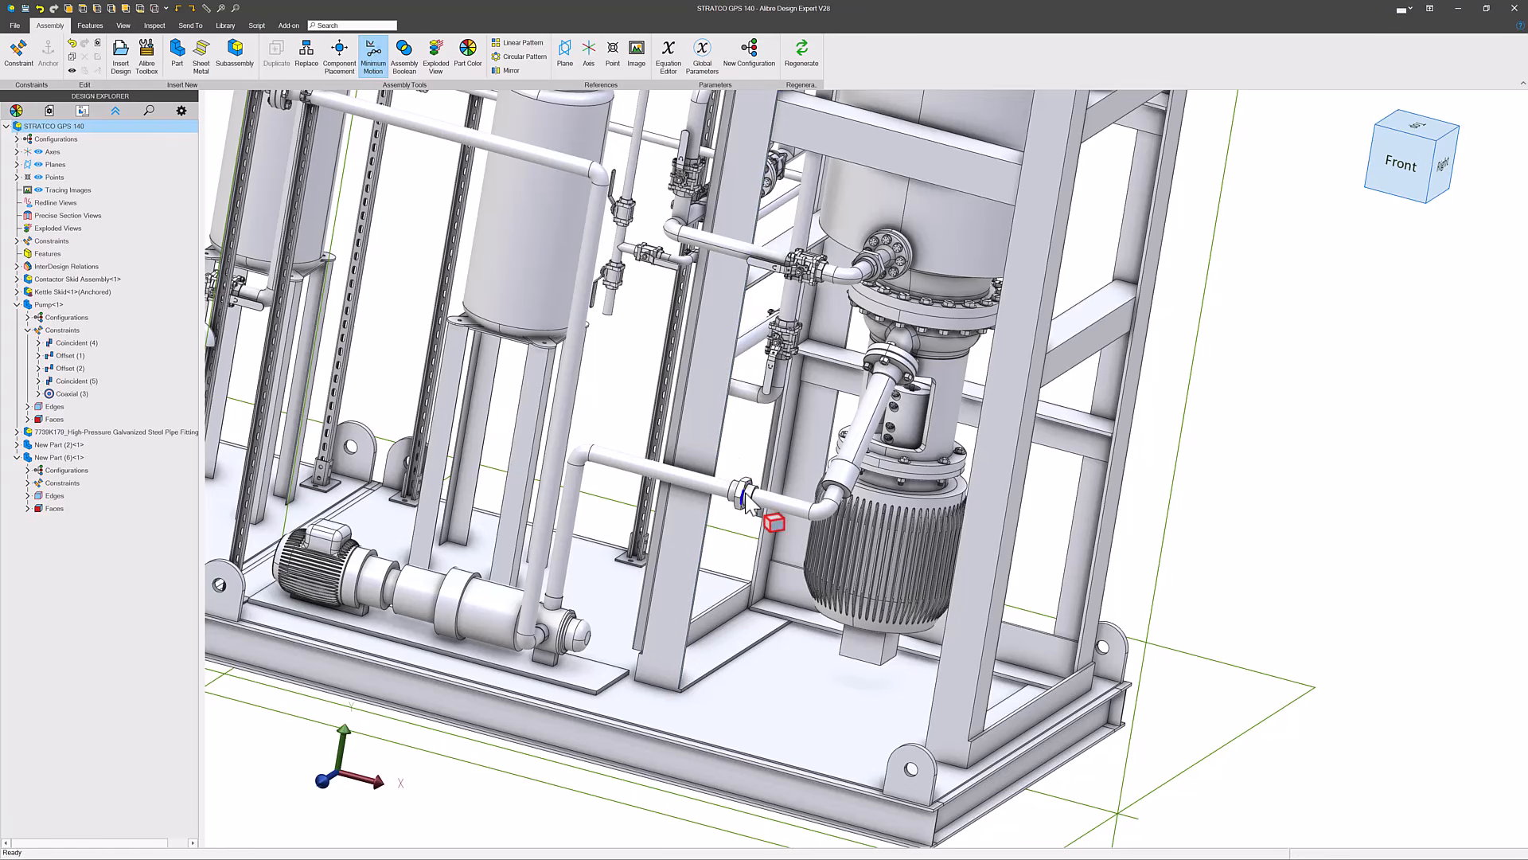
pyautogui.scroll(2, 679, 510)
pyautogui.scroll(-3, 1049, 445)
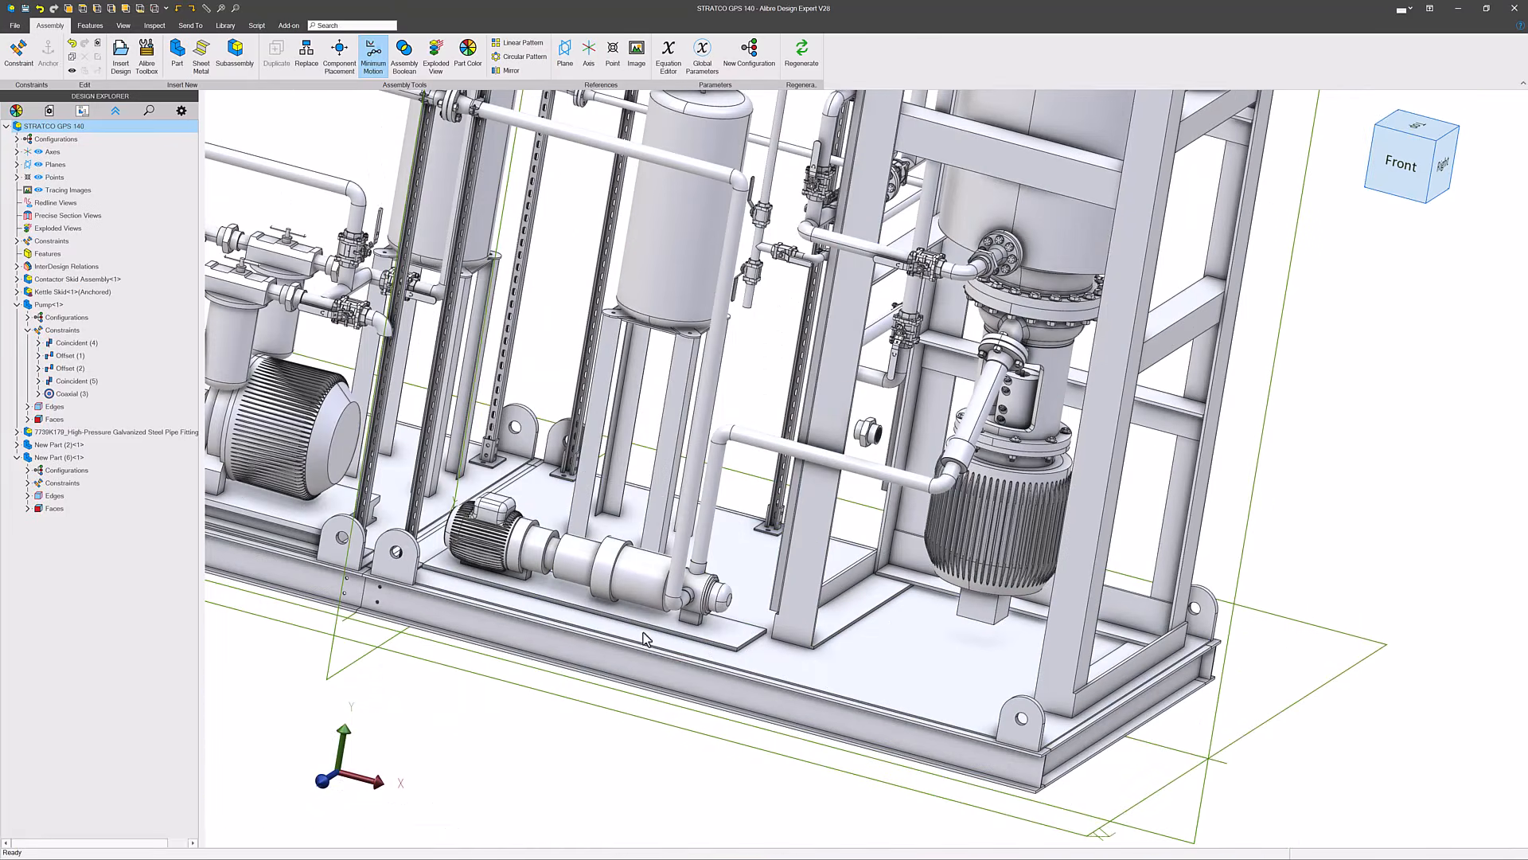
pyautogui.scroll(3, 646, 633)
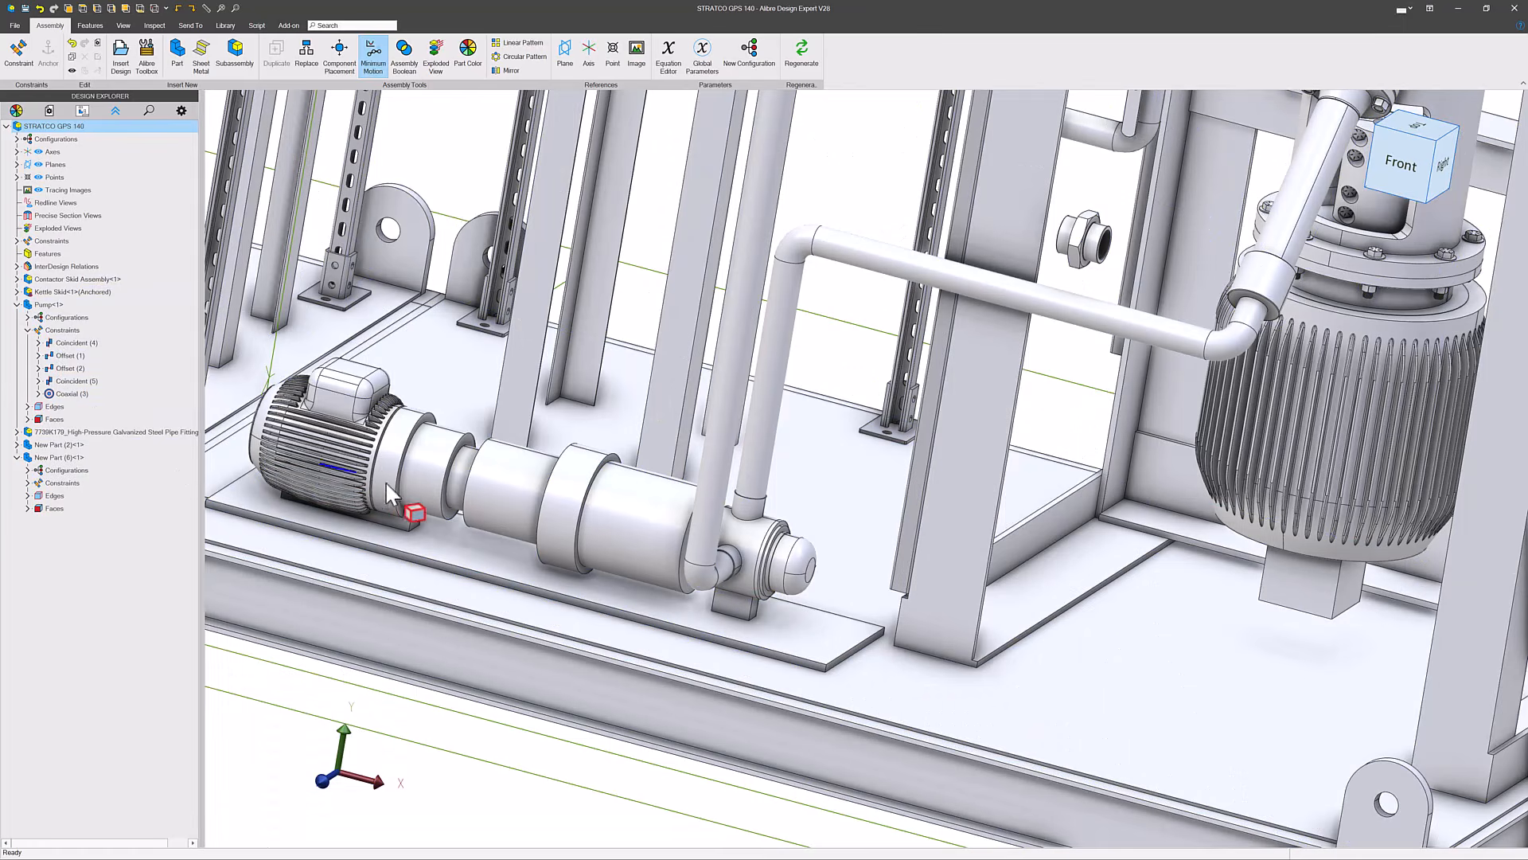
# - Locate the pump in the explorer and change its Offset (1) constraint to bring the baseplate closer to the front I-beam
pyautogui.rightClick(453, 489)
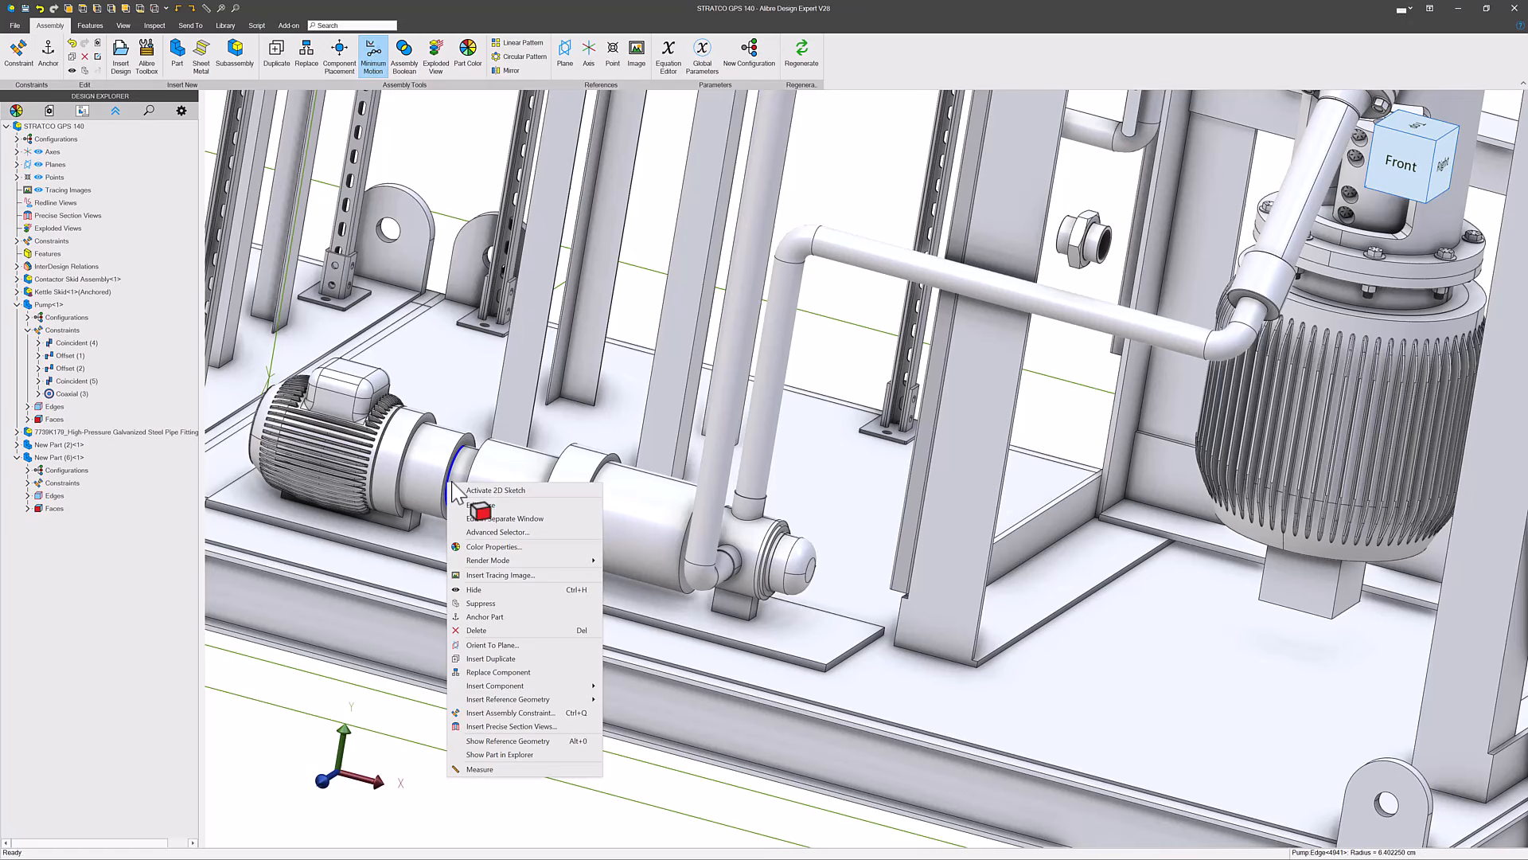
pyautogui.click(500, 755)
pyautogui.rightClick(71, 356)
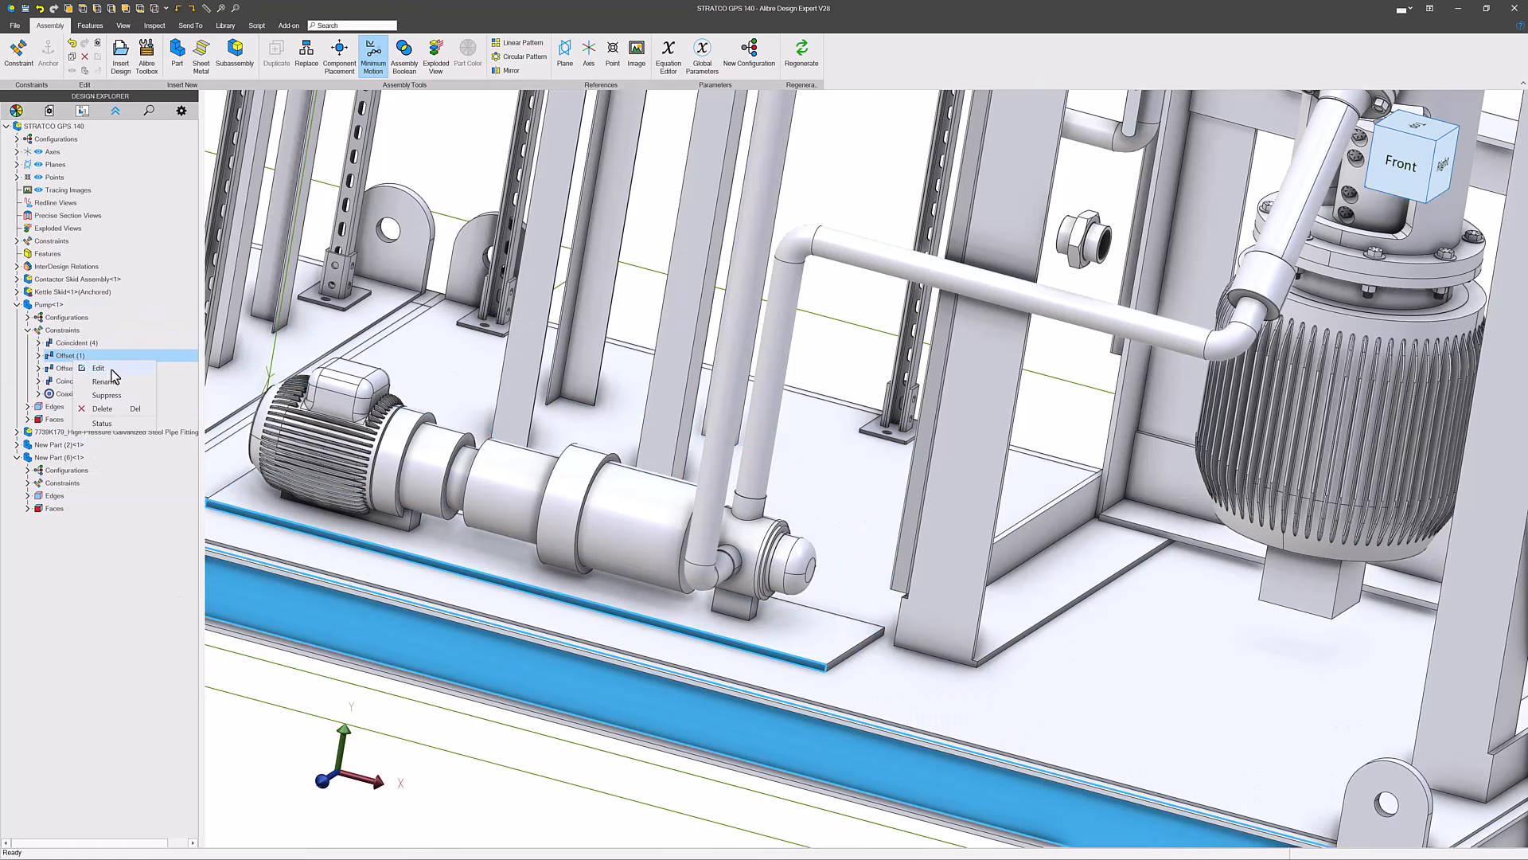
pyautogui.click(109, 369)
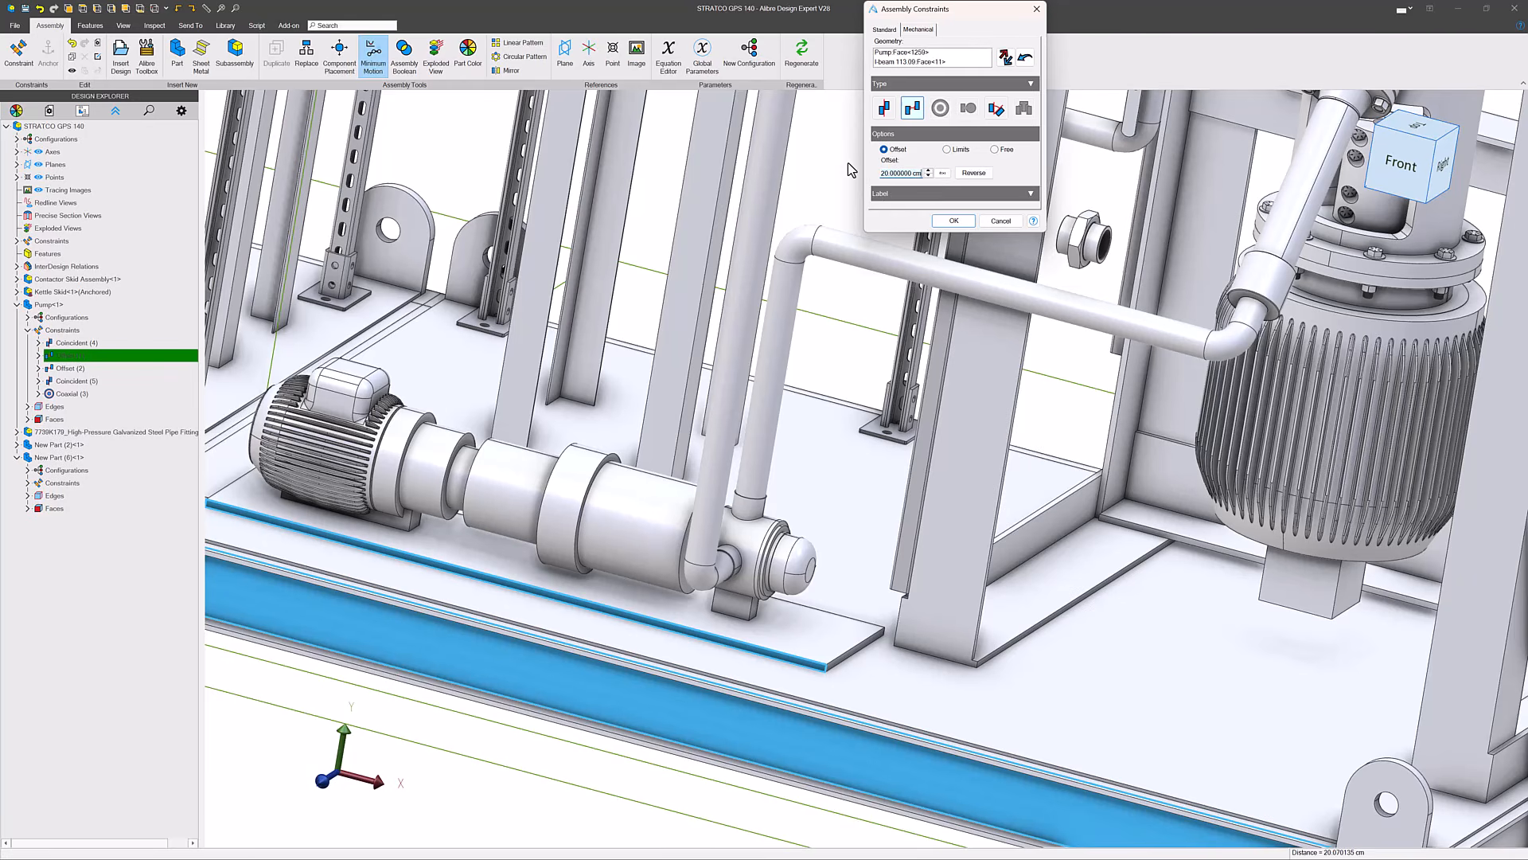
pyautogui.press('Return')
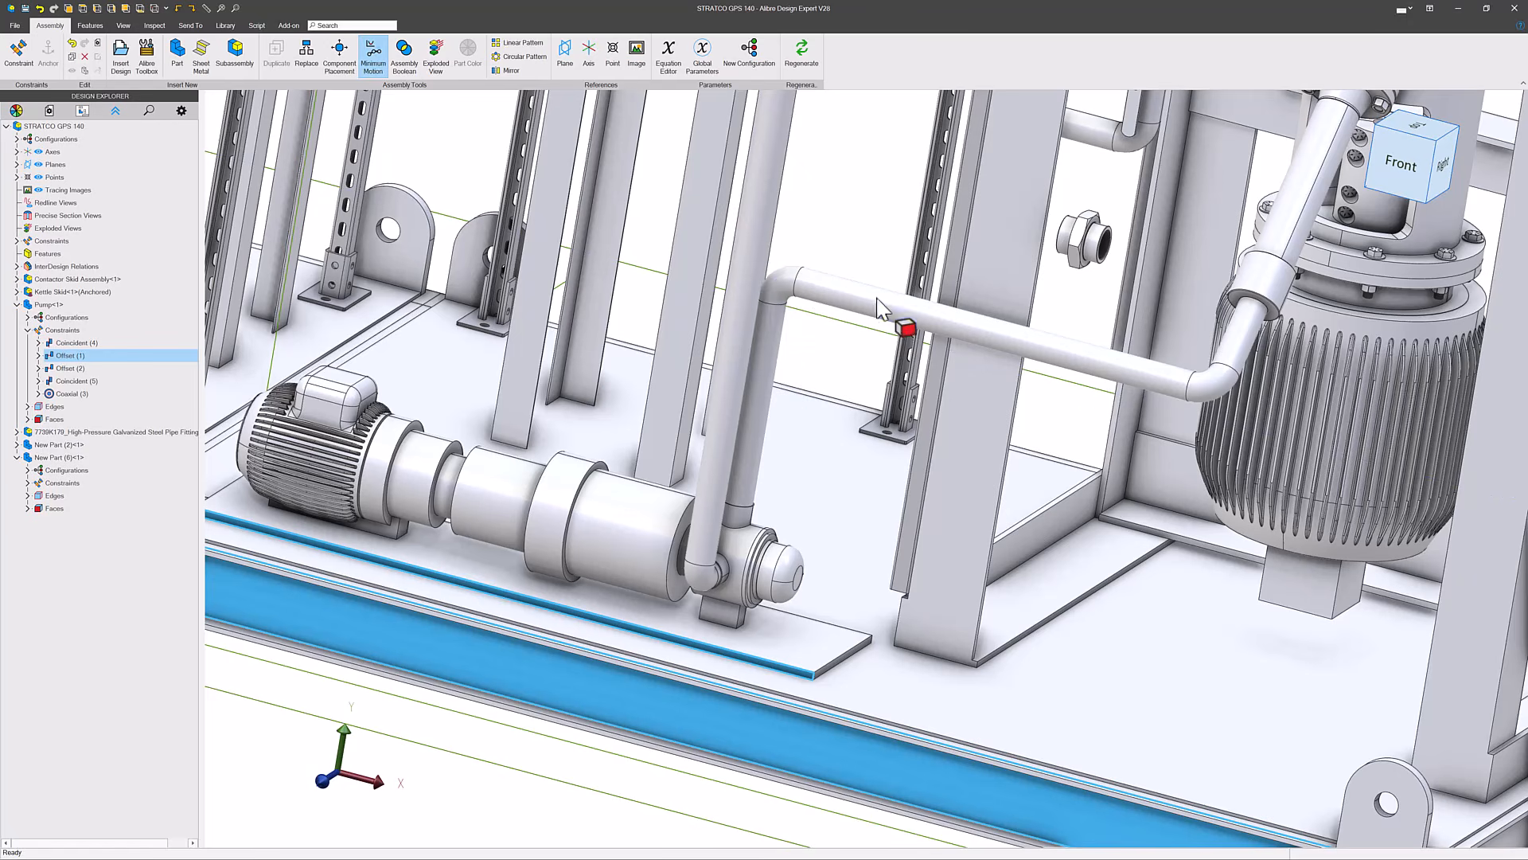
# - Set the pump's Offset (2) constraint to 60 cm to shift the pump along the skid
pyautogui.scroll(-1, 990, 389)
pyautogui.scroll(-5, 990, 389)
pyautogui.click(905, 355)
pyautogui.scroll(4, 940, 343)
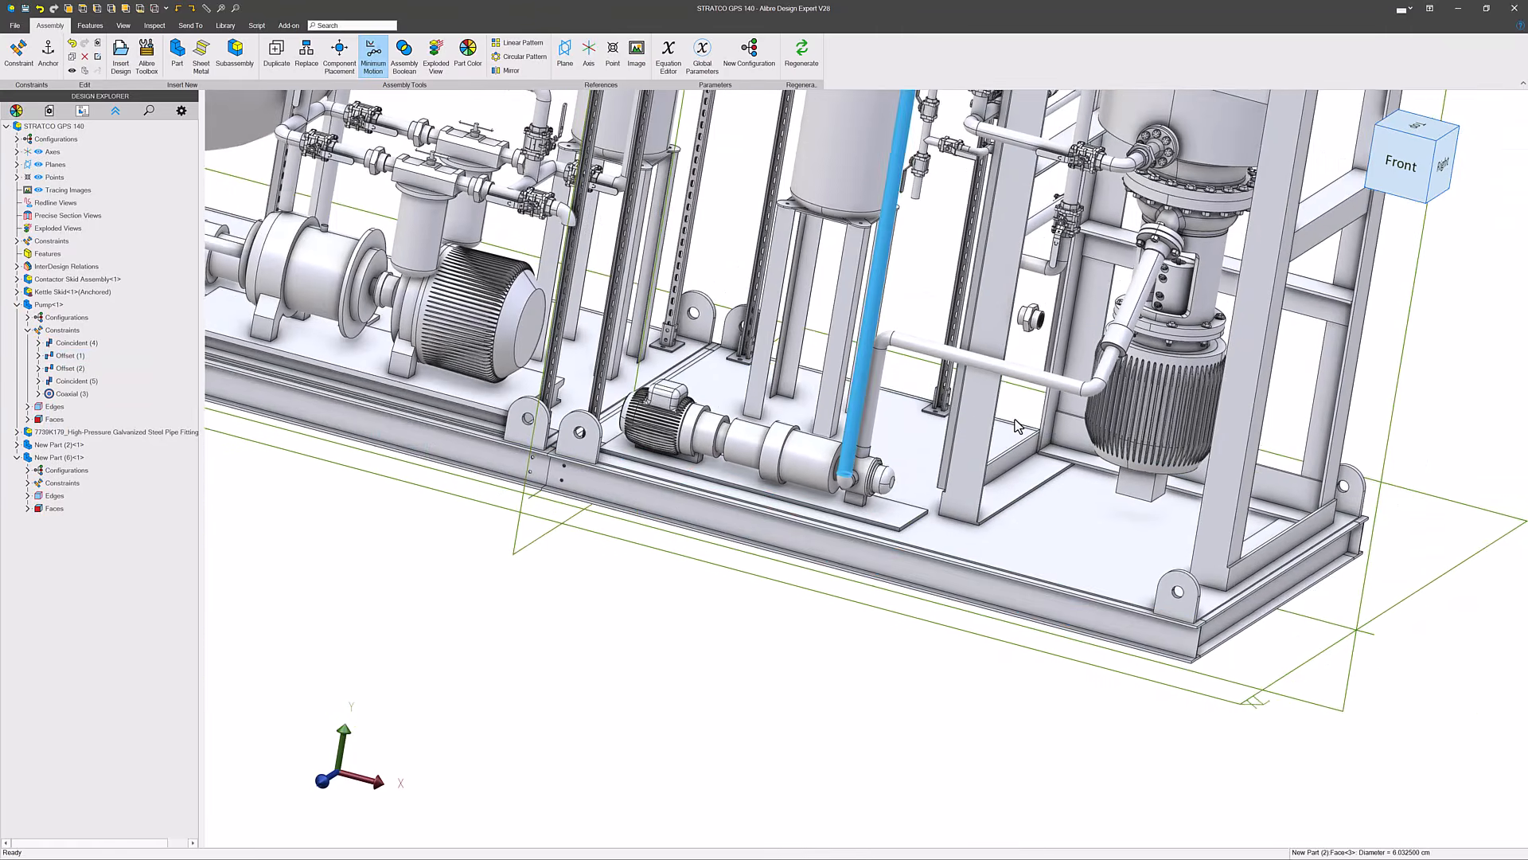
pyautogui.click(78, 370)
pyautogui.rightClick(73, 369)
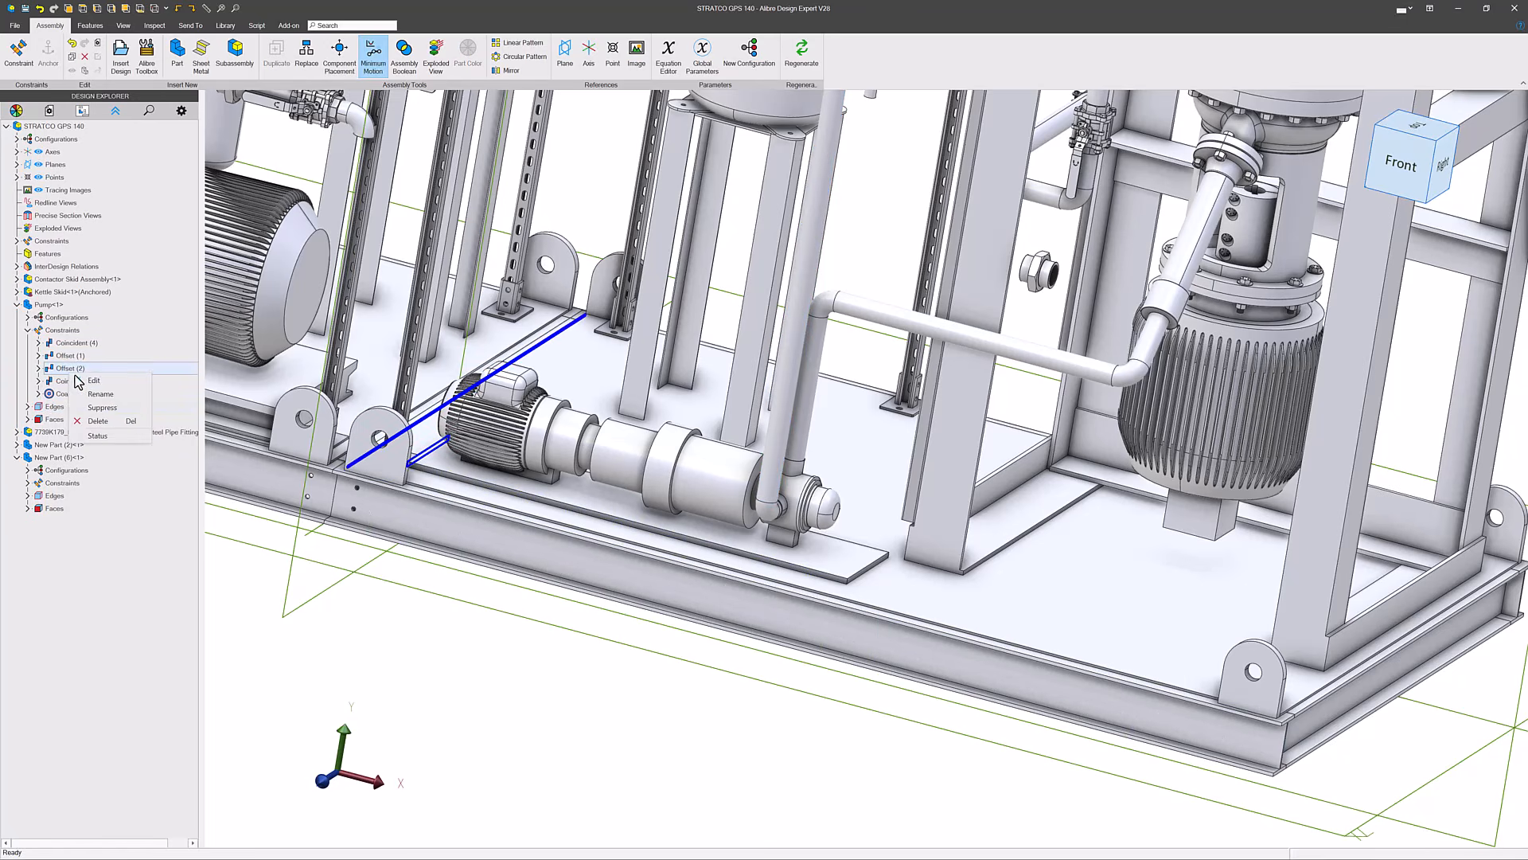
pyautogui.click(120, 380)
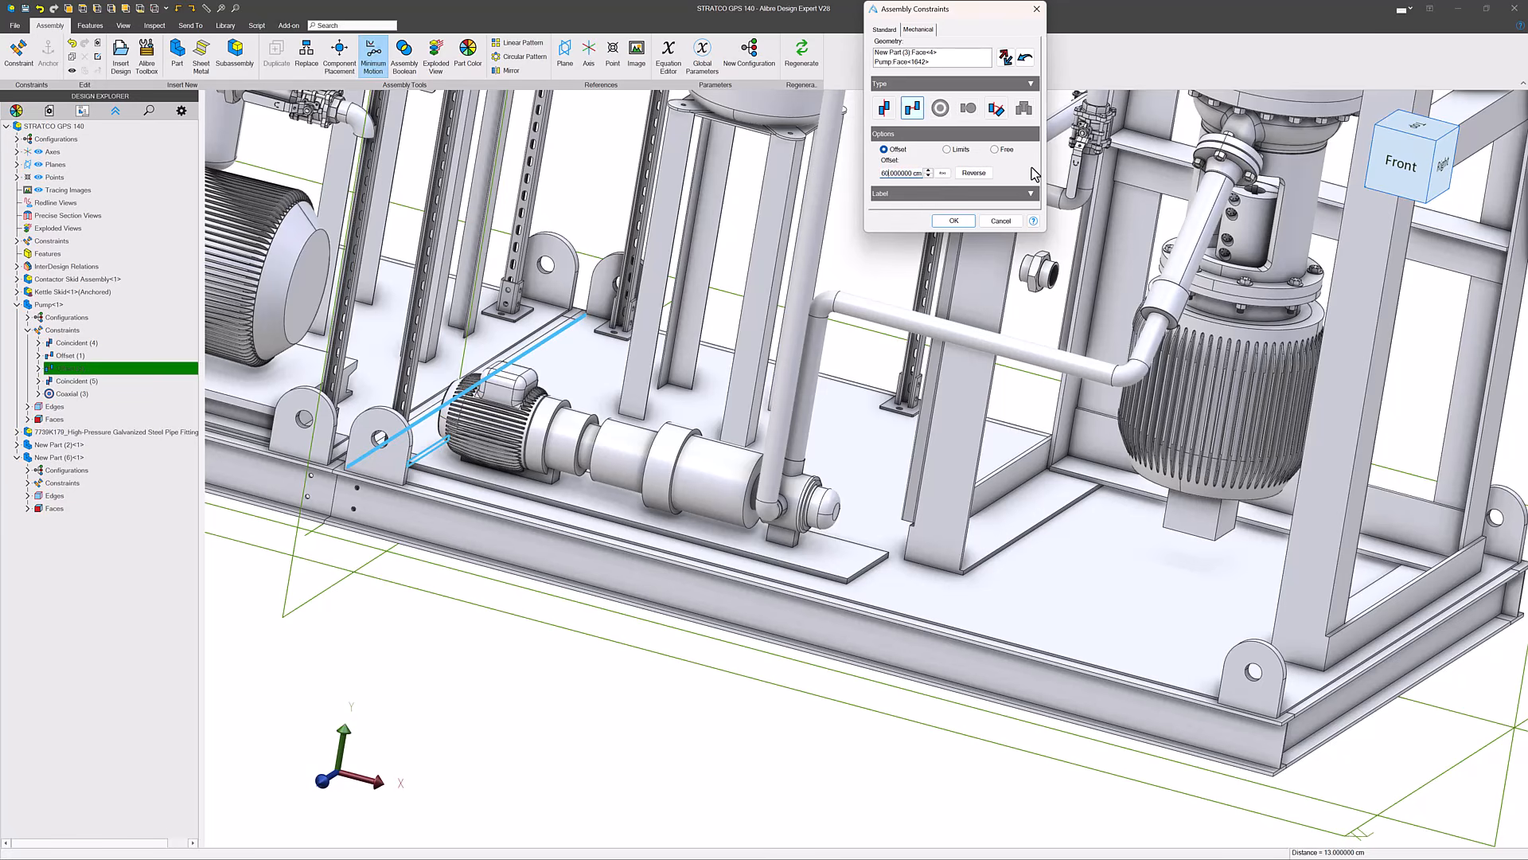
pyautogui.press('Return')
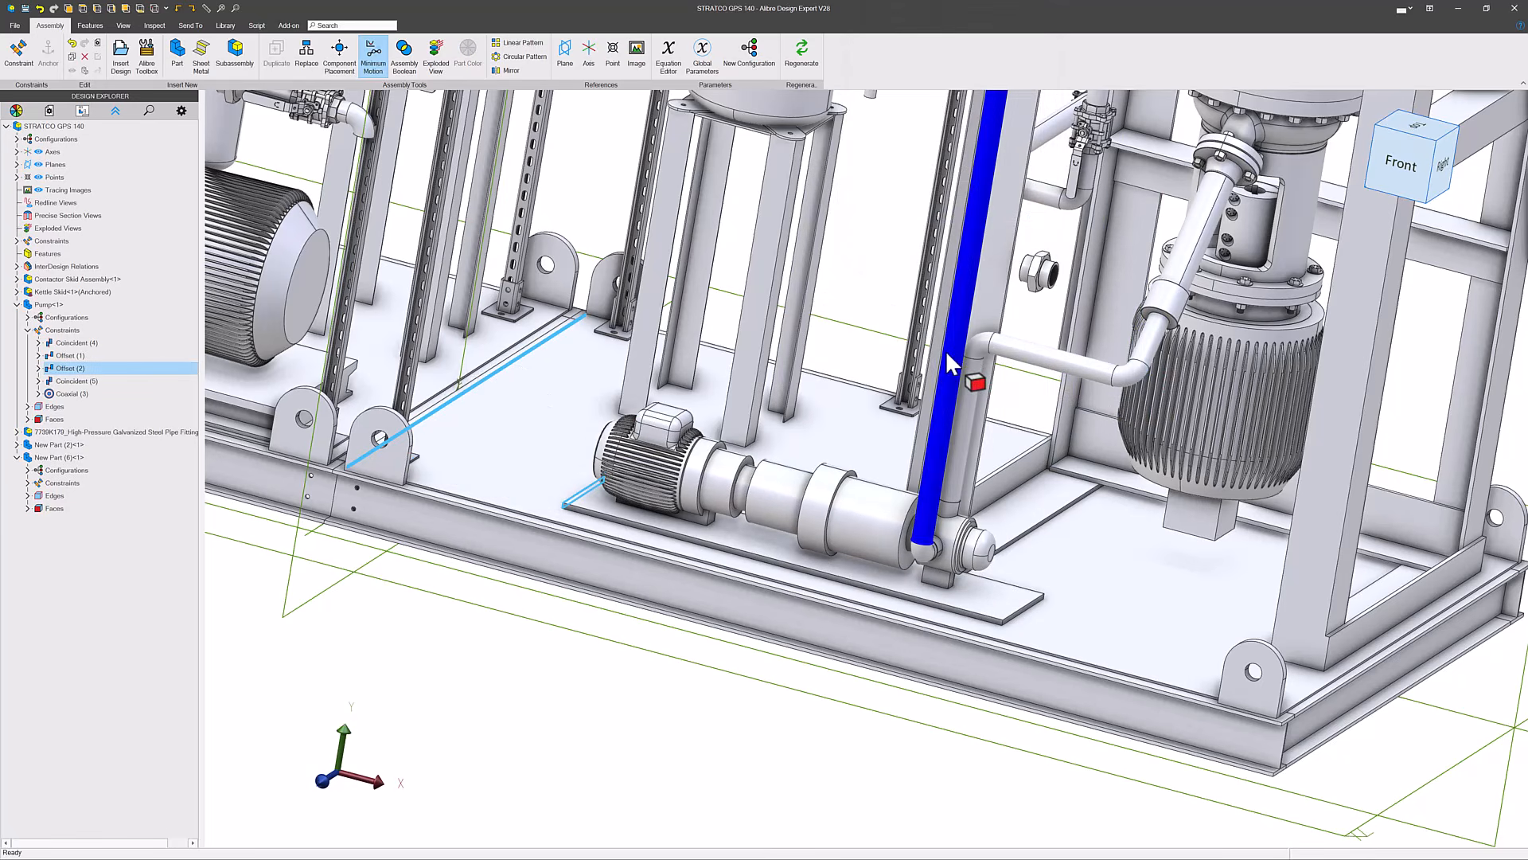
# - Constrain the union fitting's cylindrical face concentric with the new pipe's horizontal run at 0 offset, and slide the fitting along the run
pyautogui.click(27, 58)
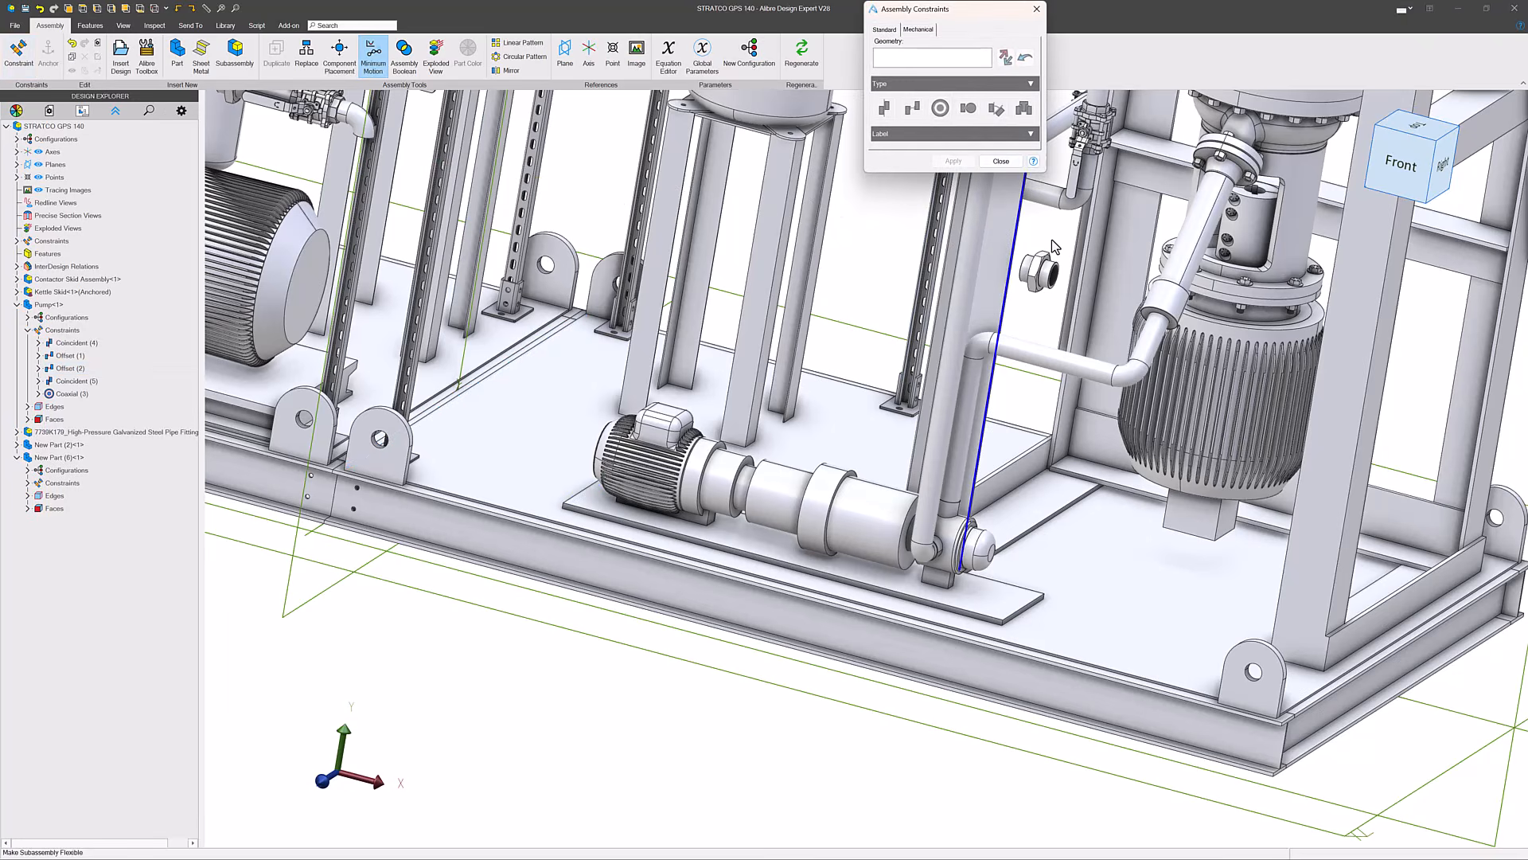
pyautogui.scroll(3, 1026, 270)
pyautogui.click(1018, 278)
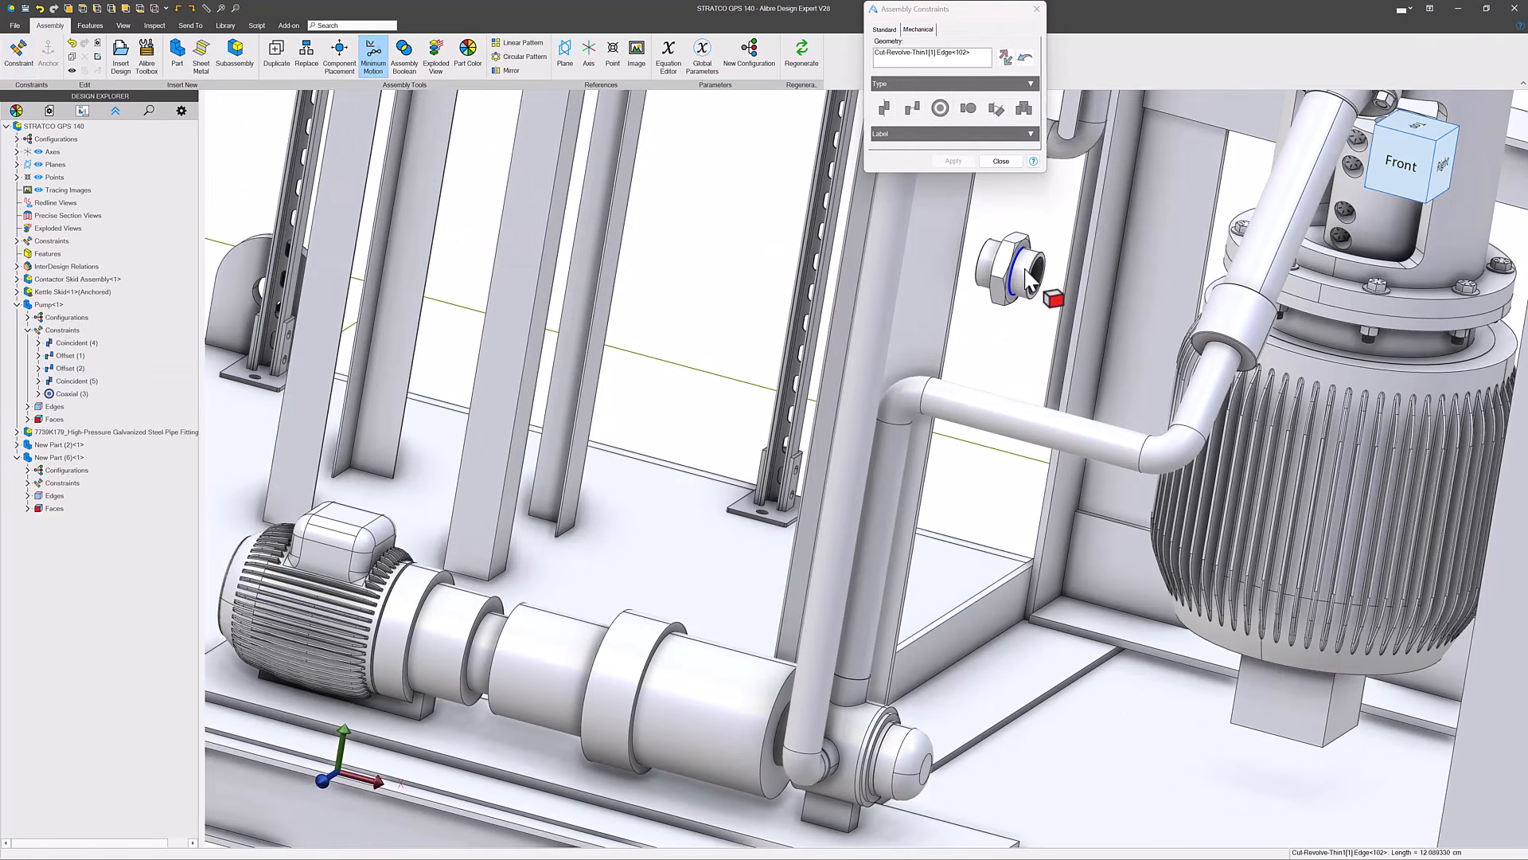
pyautogui.rightClick(902, 55)
pyautogui.click(918, 63)
pyautogui.click(1024, 274)
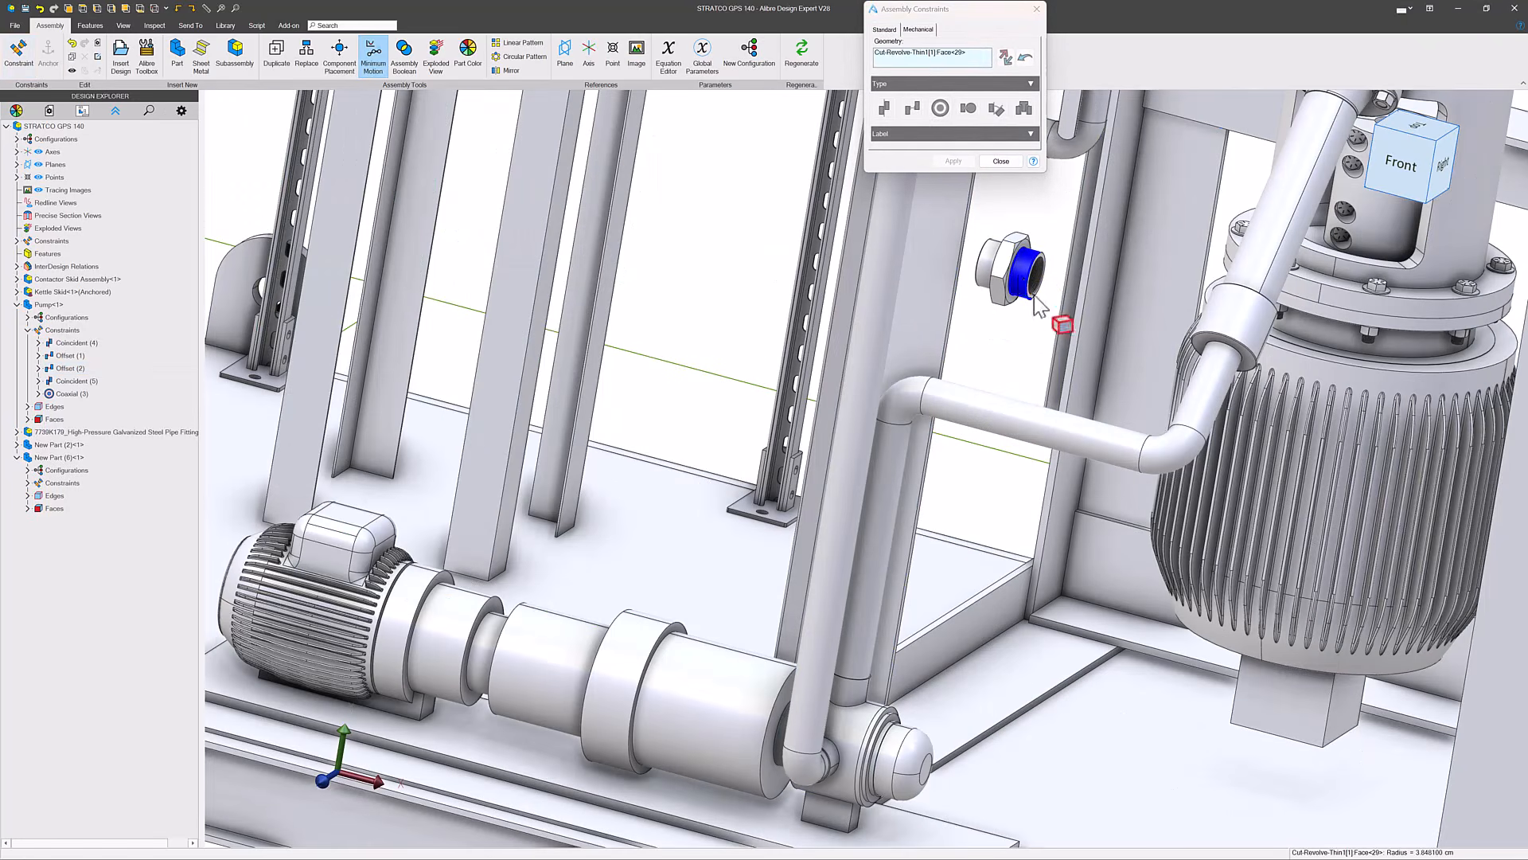
pyautogui.click(1035, 438)
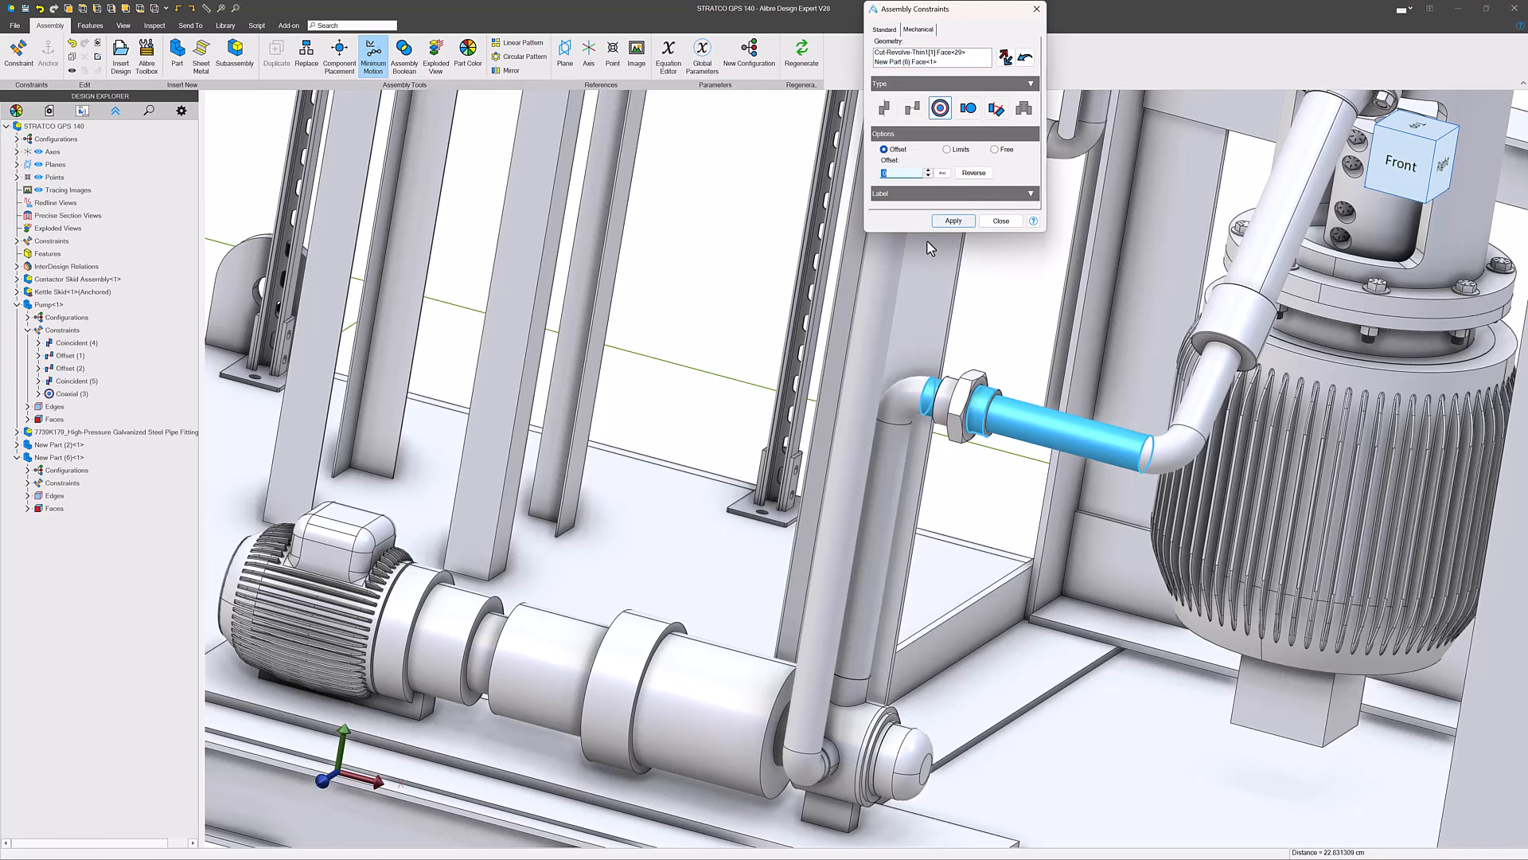
pyautogui.click(950, 220)
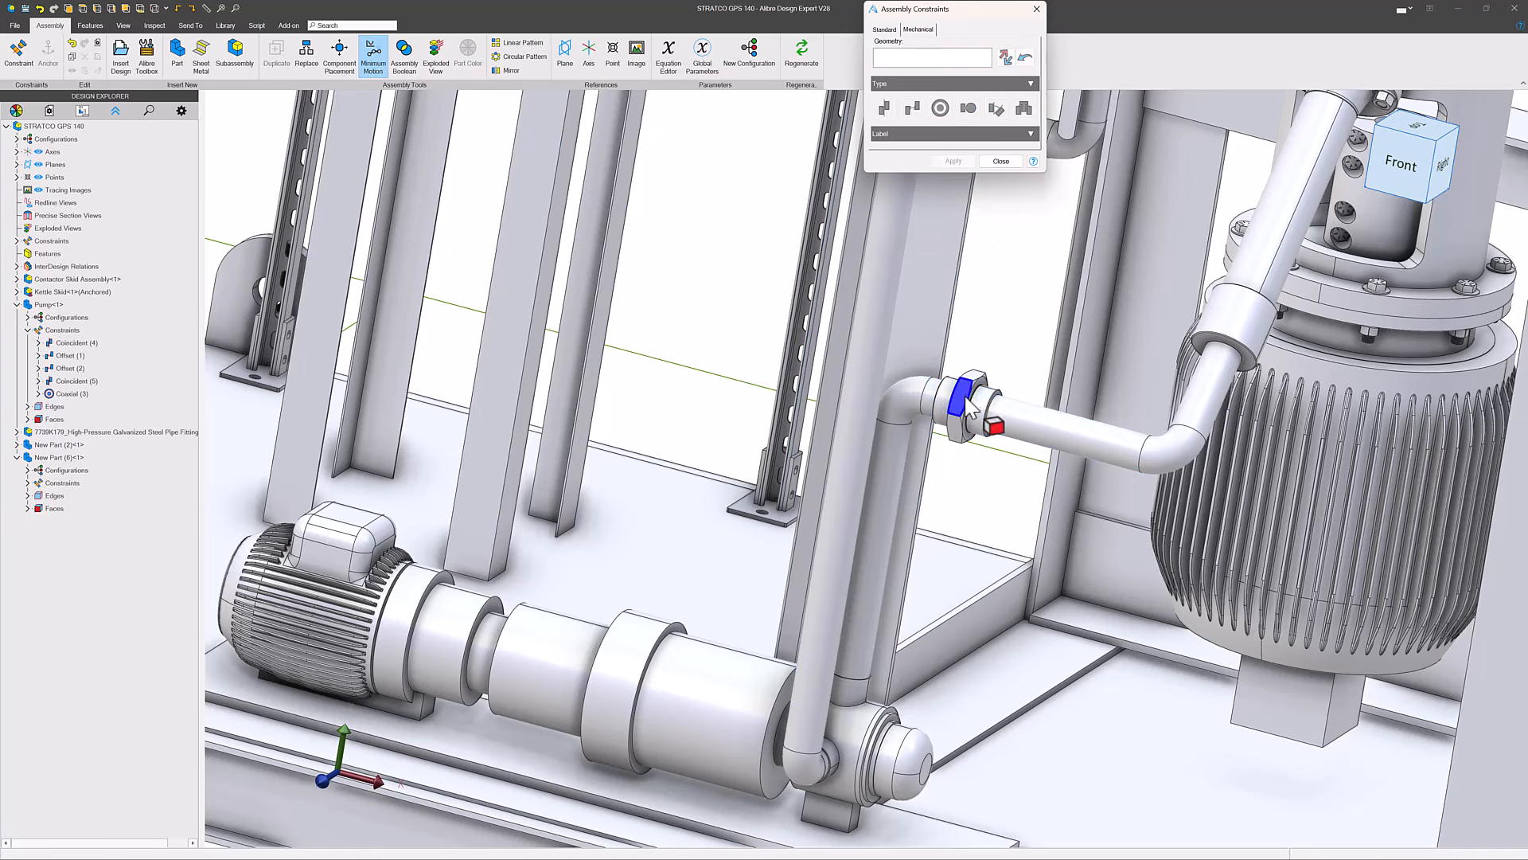
pyautogui.click(1001, 161)
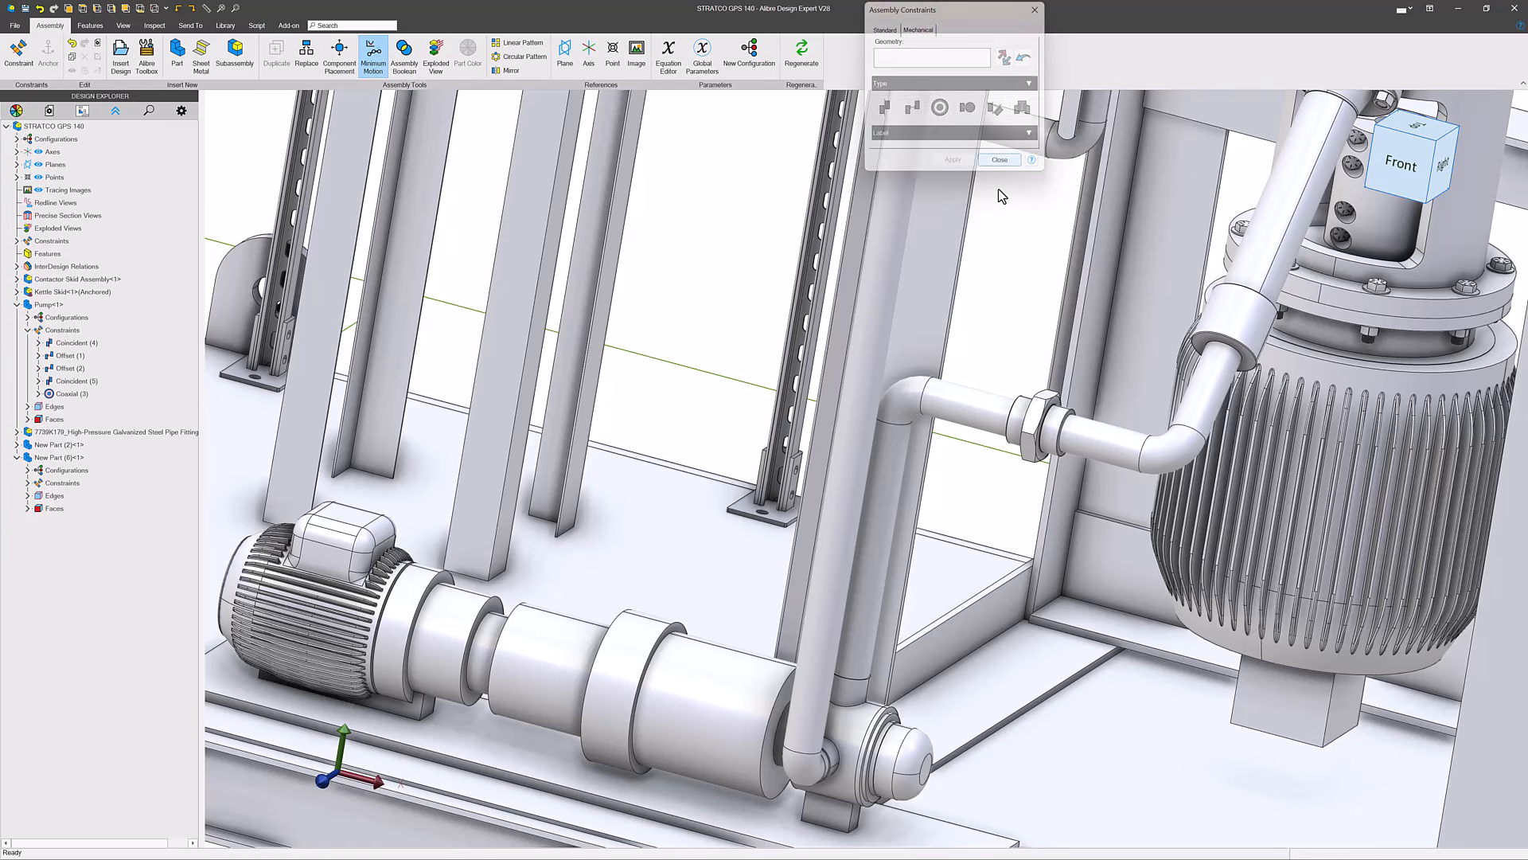
pyautogui.scroll(-6, 985, 331)
pyautogui.moveTo(951, 422); pyautogui.dragTo(960, 414, button='middle')
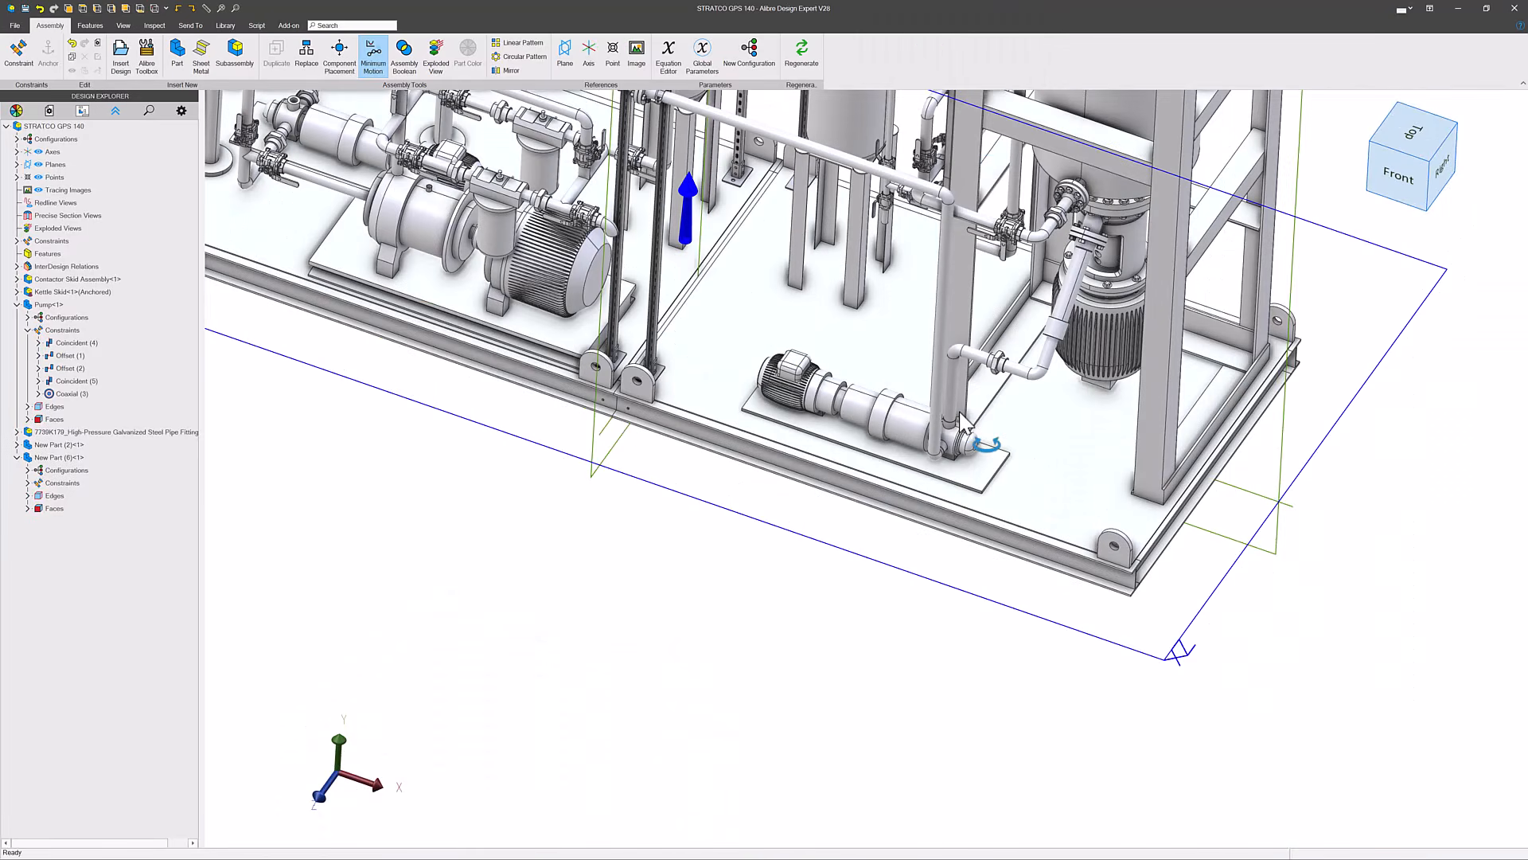
pyautogui.scroll(5, 1041, 347)
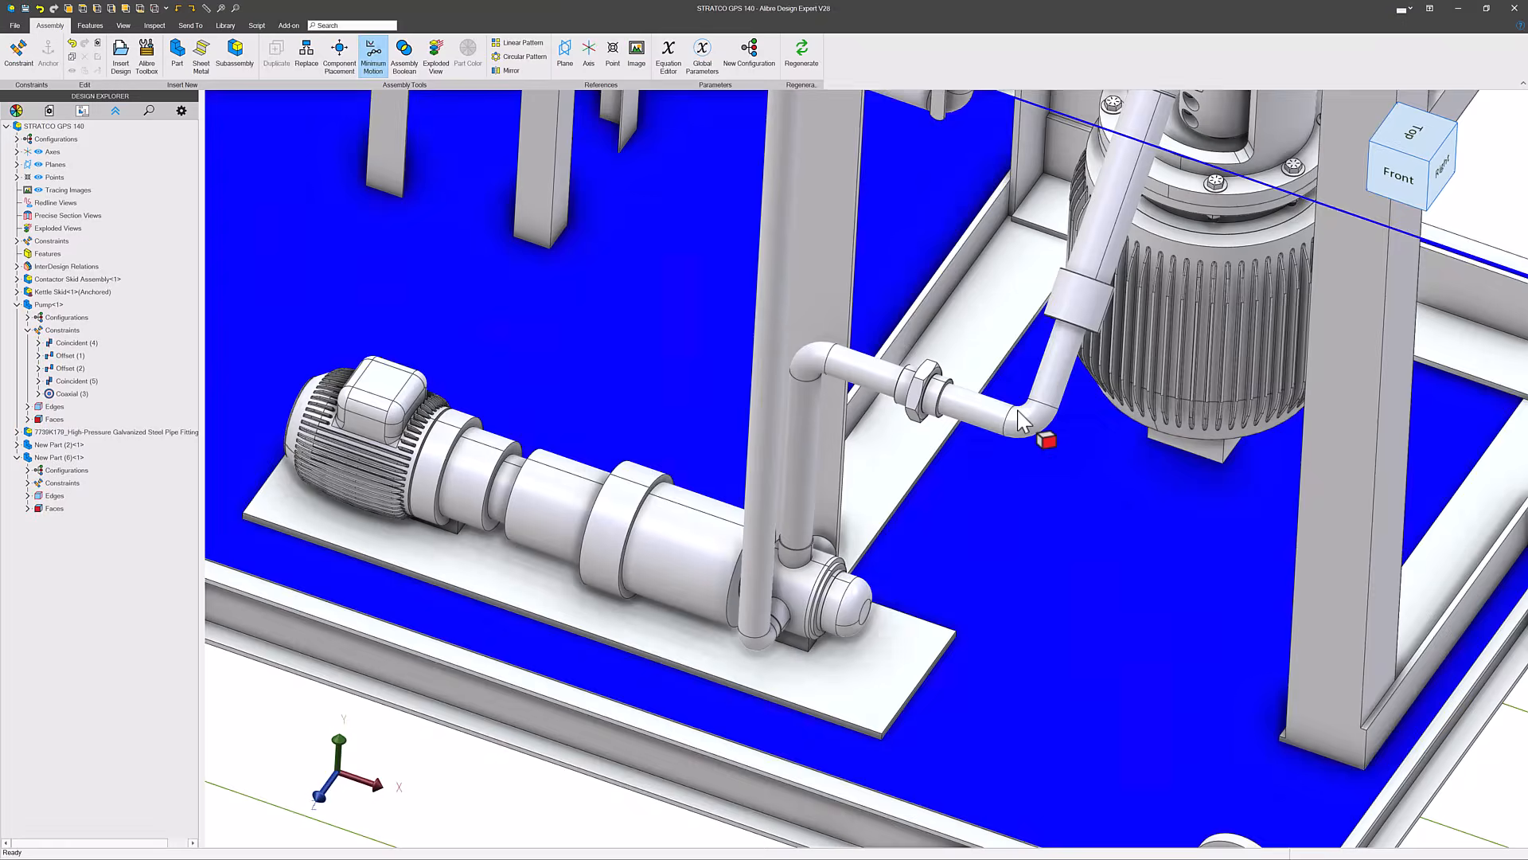
# - Open the new swept pipe in a separate part window and examine the end face of its short pump-side leg
pyautogui.rightClick(1017, 415)
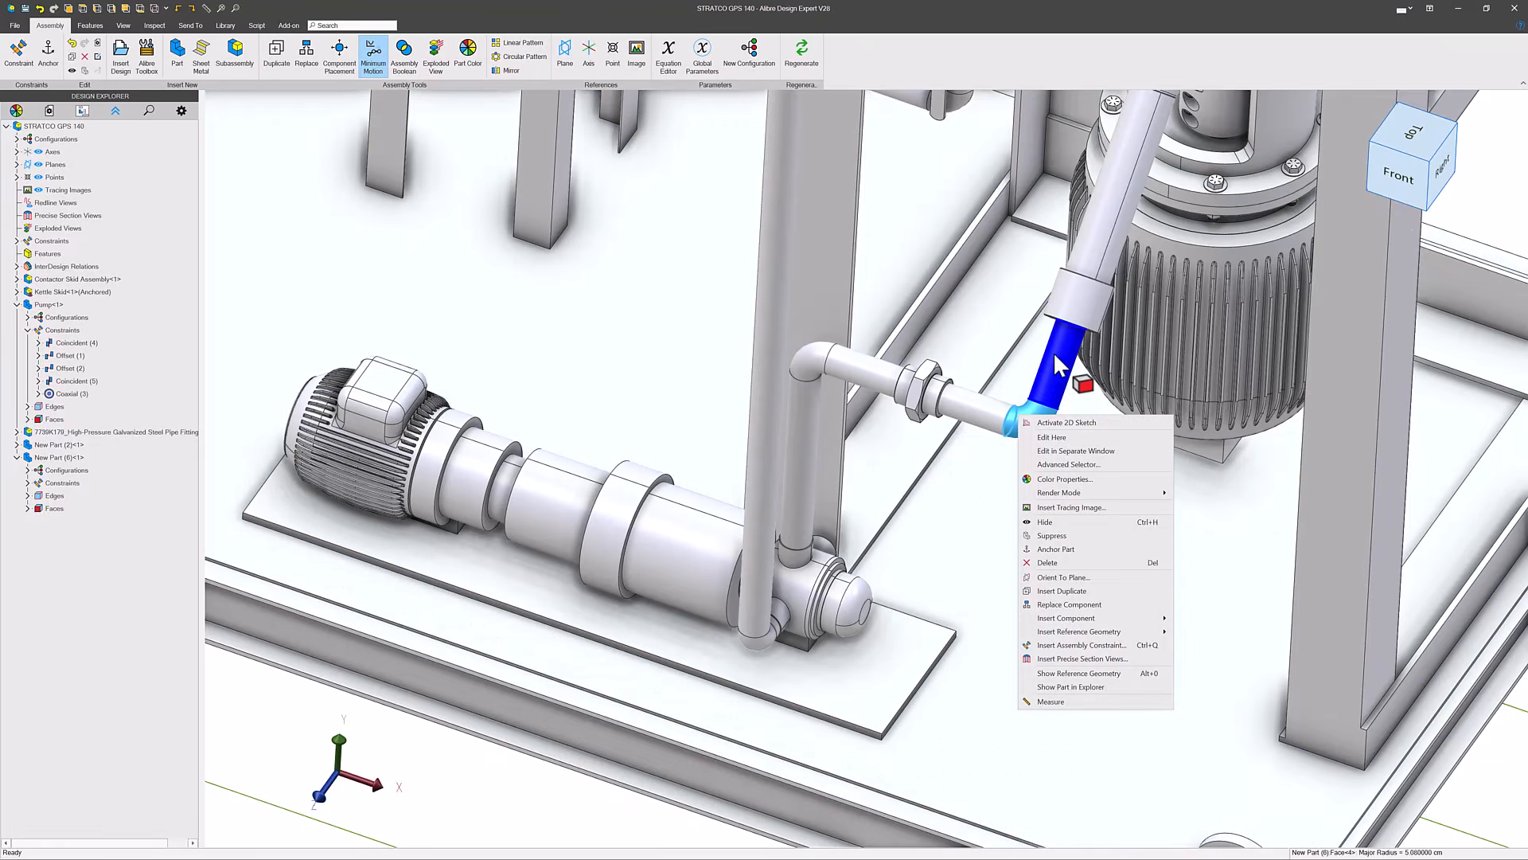
pyautogui.click(1080, 451)
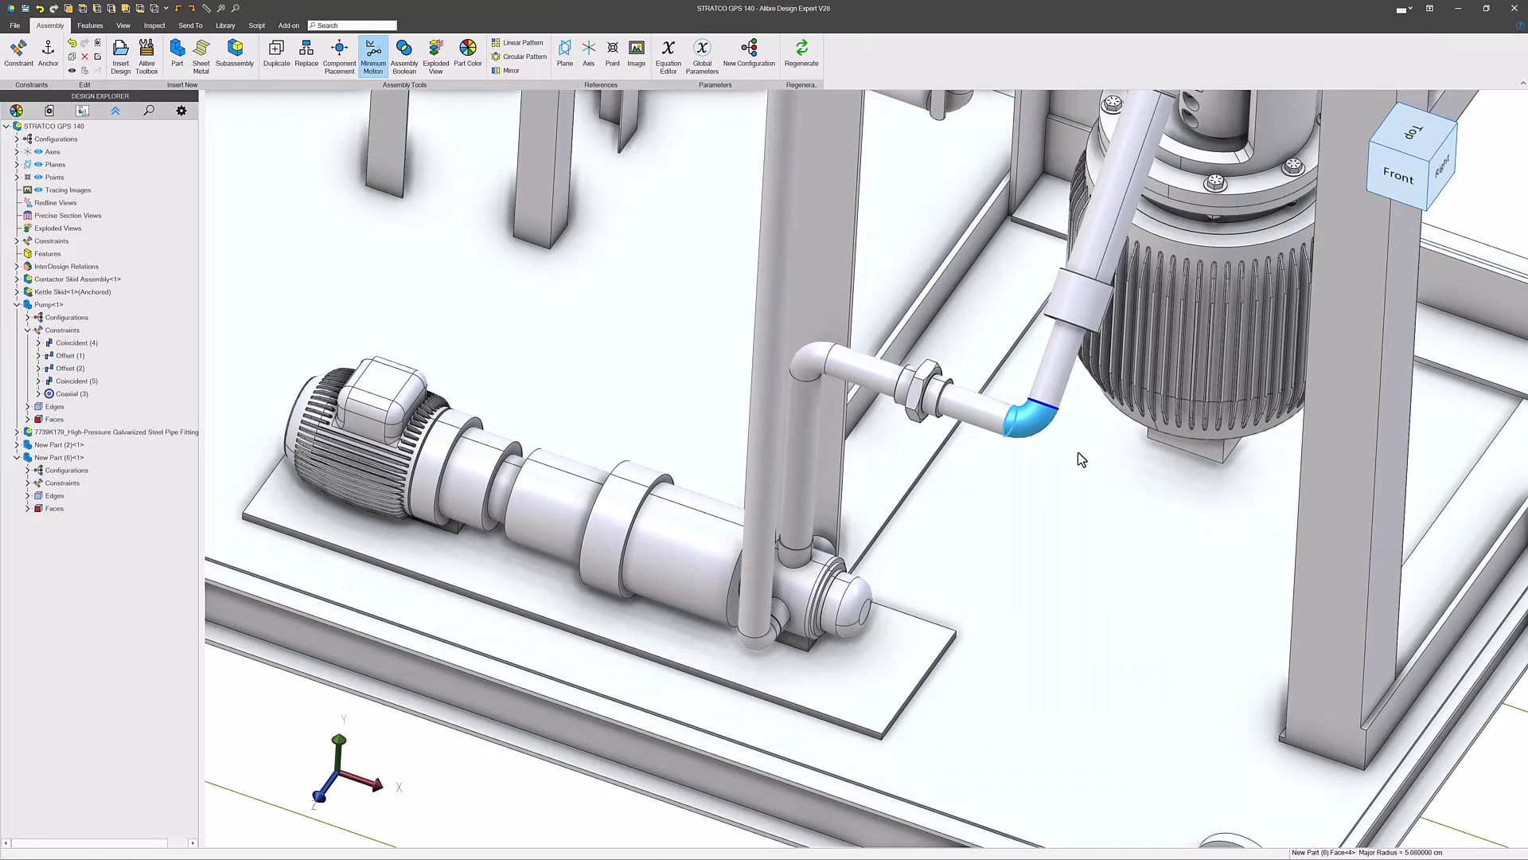
pyautogui.scroll(-1, 850, 416)
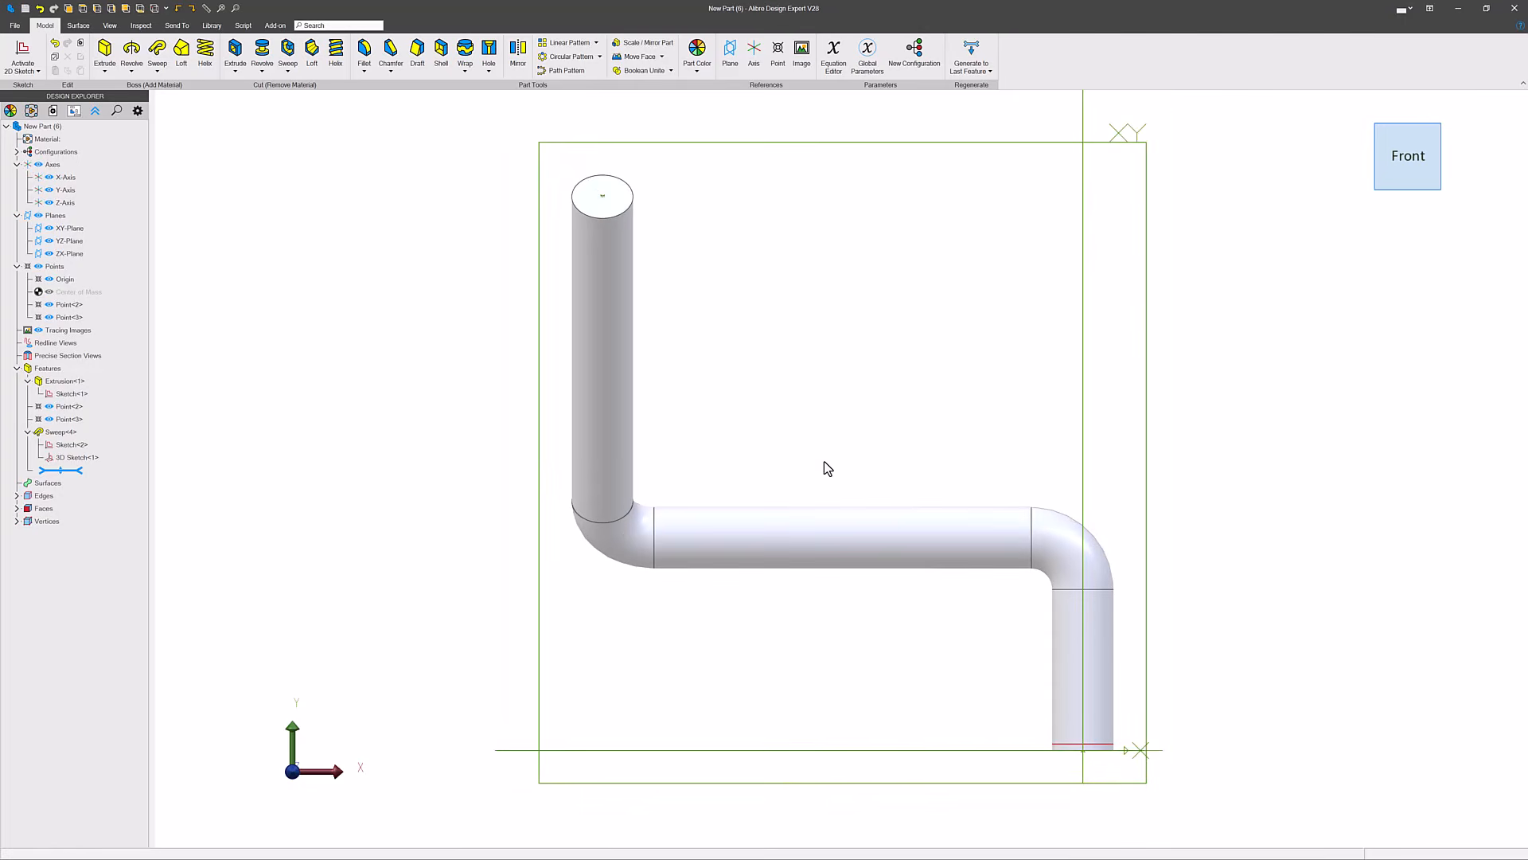
pyautogui.moveTo(1010, 580); pyautogui.dragTo(1030, 443, button='middle')
pyautogui.scroll(4, 1120, 691)
pyautogui.scroll(1, 1040, 536)
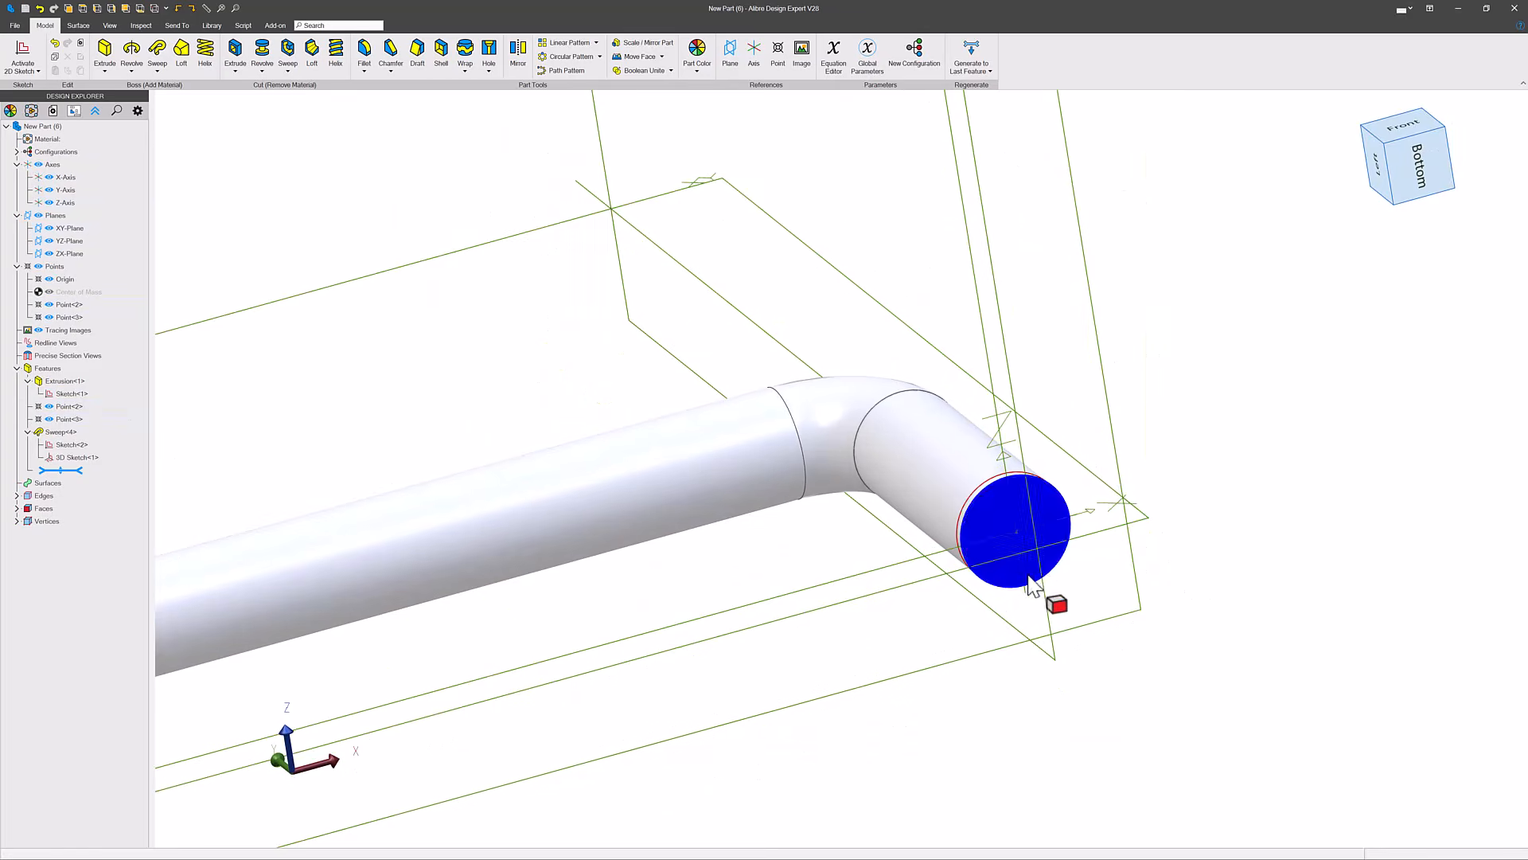
# - Pick the Origin point at the centre of the pipe's end face to check its location, and close the part window
pyautogui.scroll(-5, 1048, 517)
pyautogui.moveTo(1046, 520); pyautogui.dragTo(1091, 535, button='middle')
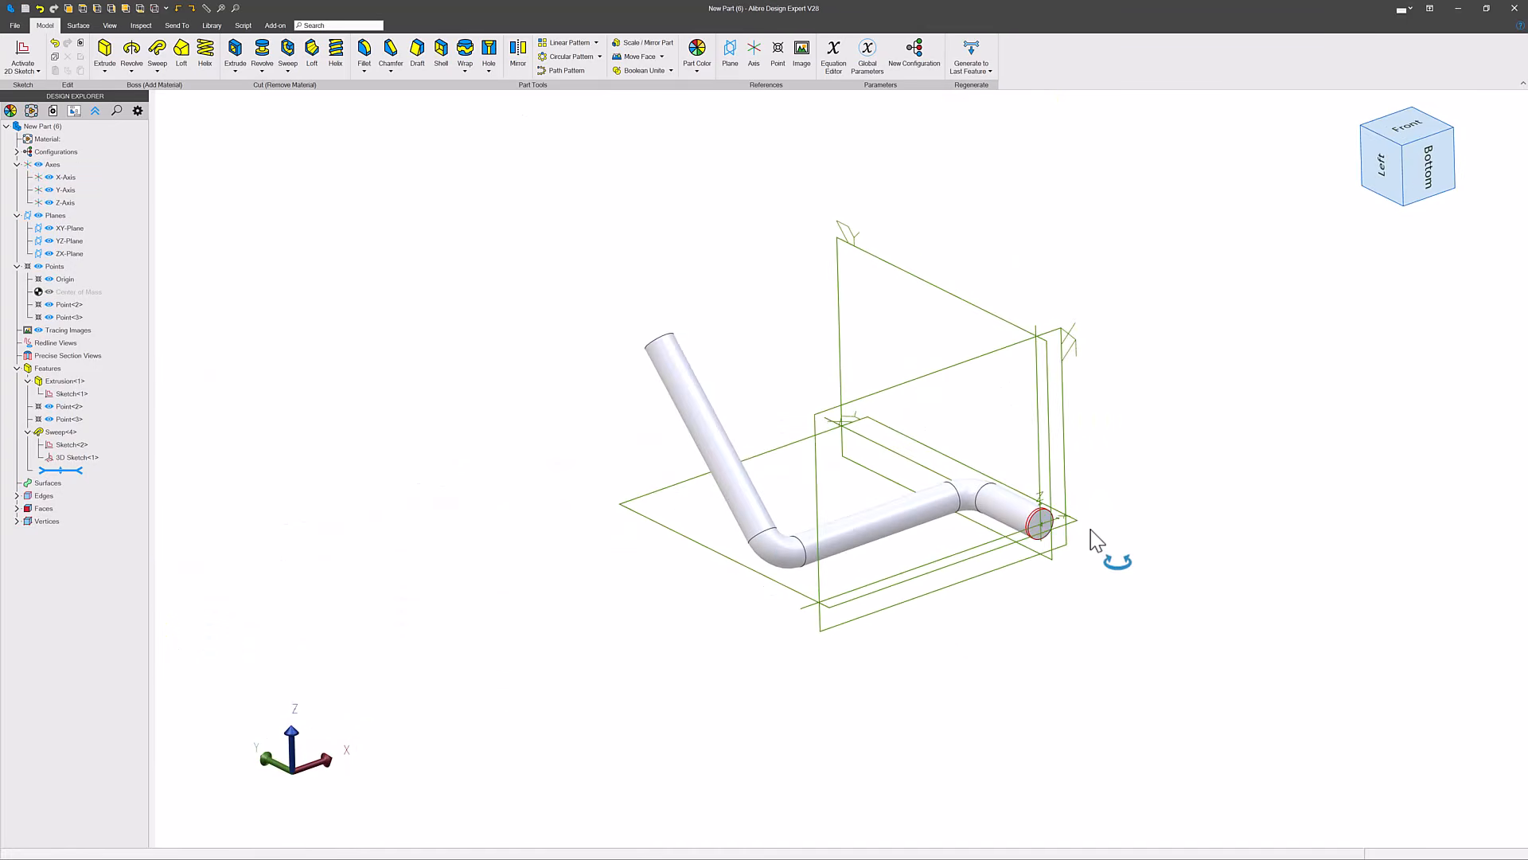
pyautogui.scroll(7, 1046, 523)
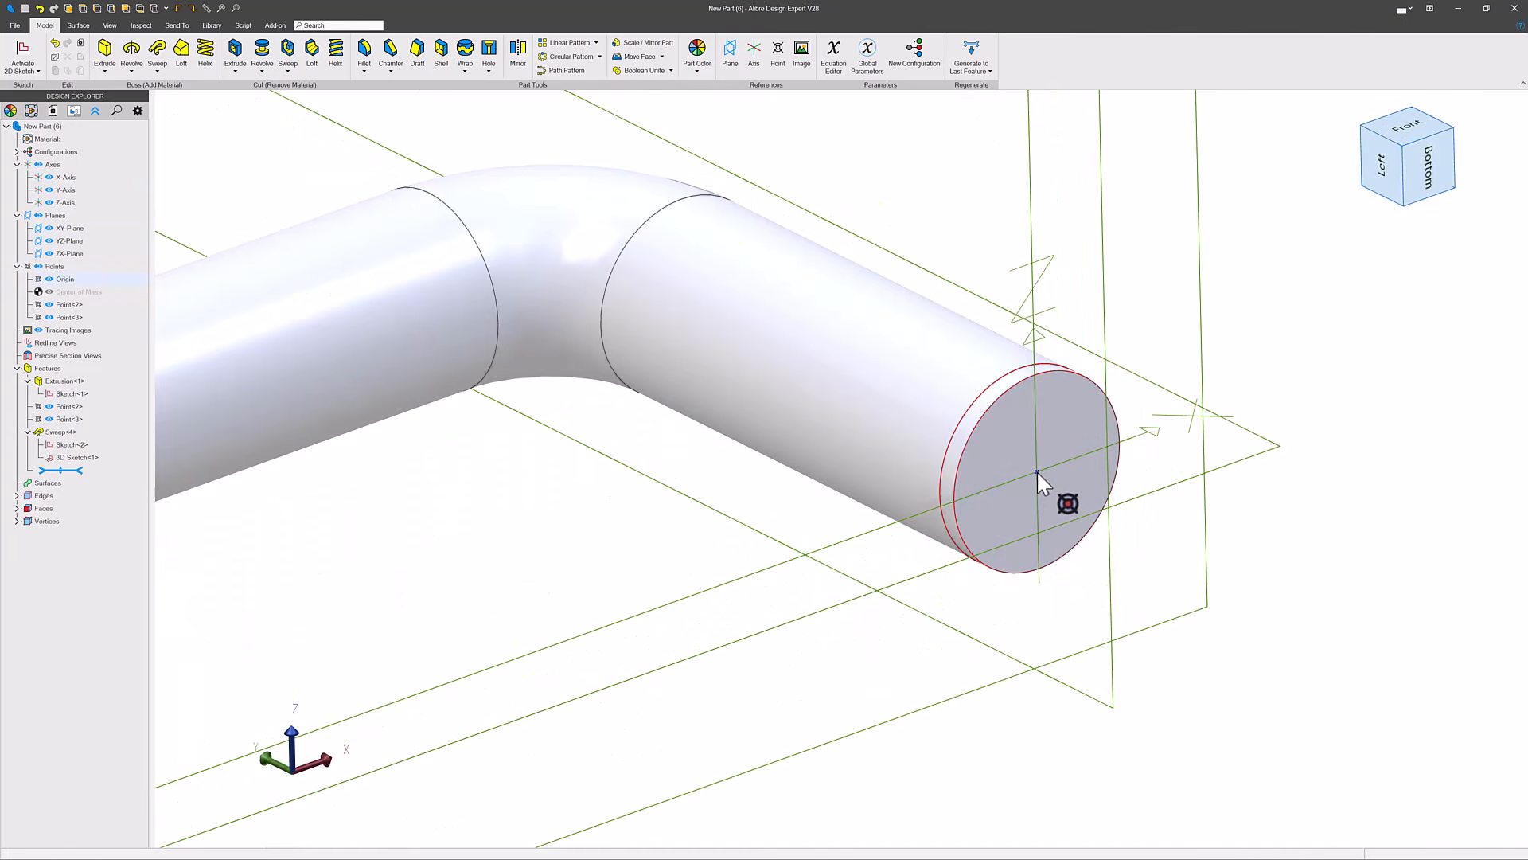
pyautogui.click(1036, 470)
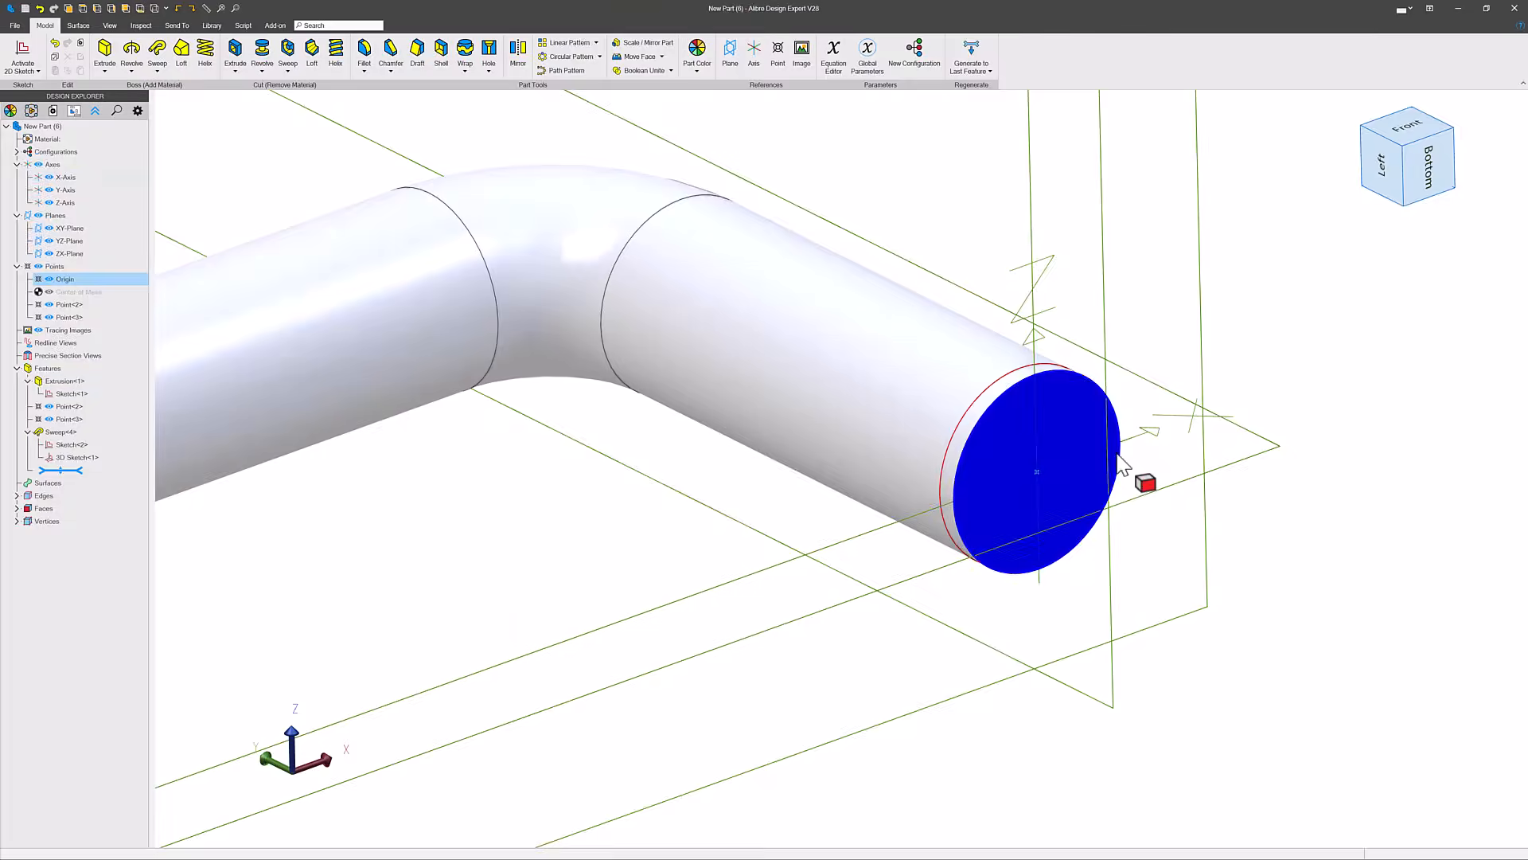
pyautogui.scroll(-4, 1154, 502)
pyautogui.scroll(-3, 1158, 513)
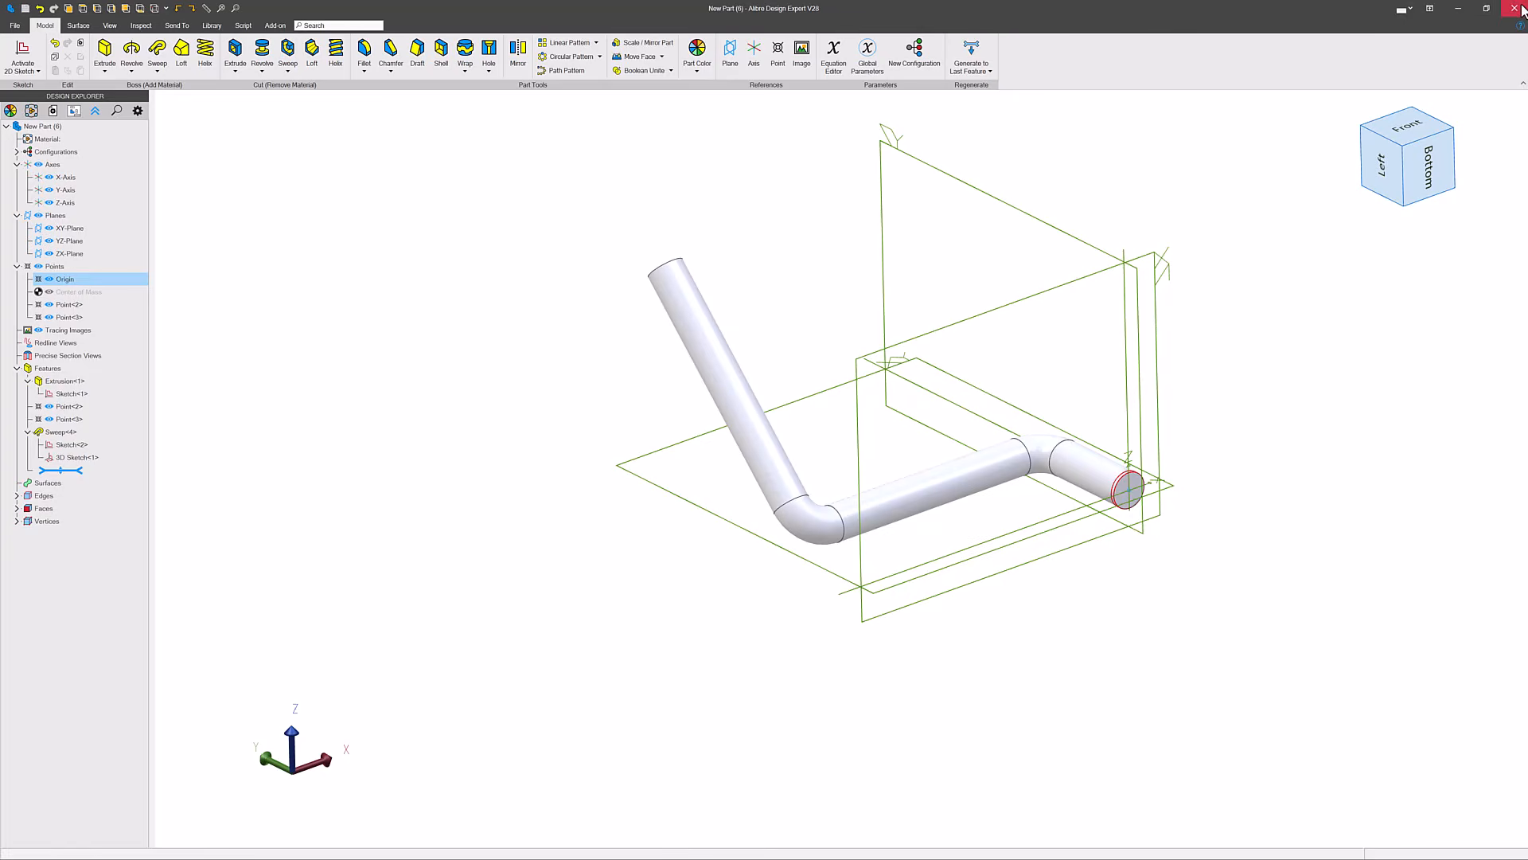
pyautogui.click(1514, 8)
# - Examine the repositioned pump, the swept pipe and the union fitting in the context of the whole skid assembly, and clear the selection
pyautogui.scroll(-3, 975, 434)
pyautogui.scroll(8, 840, 518)
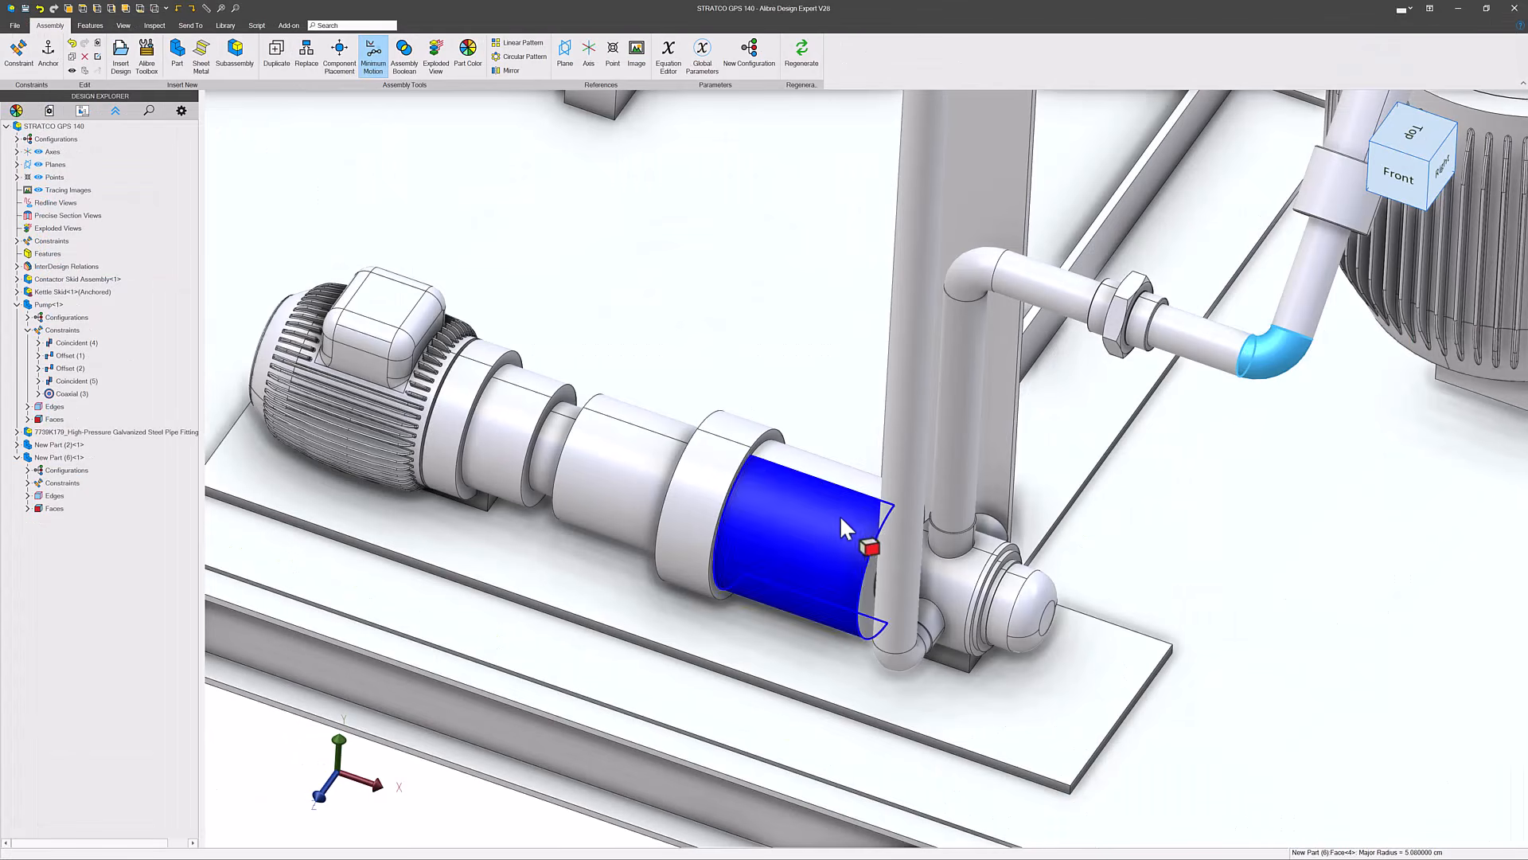
pyautogui.scroll(-5, 875, 549)
pyautogui.scroll(4, 909, 525)
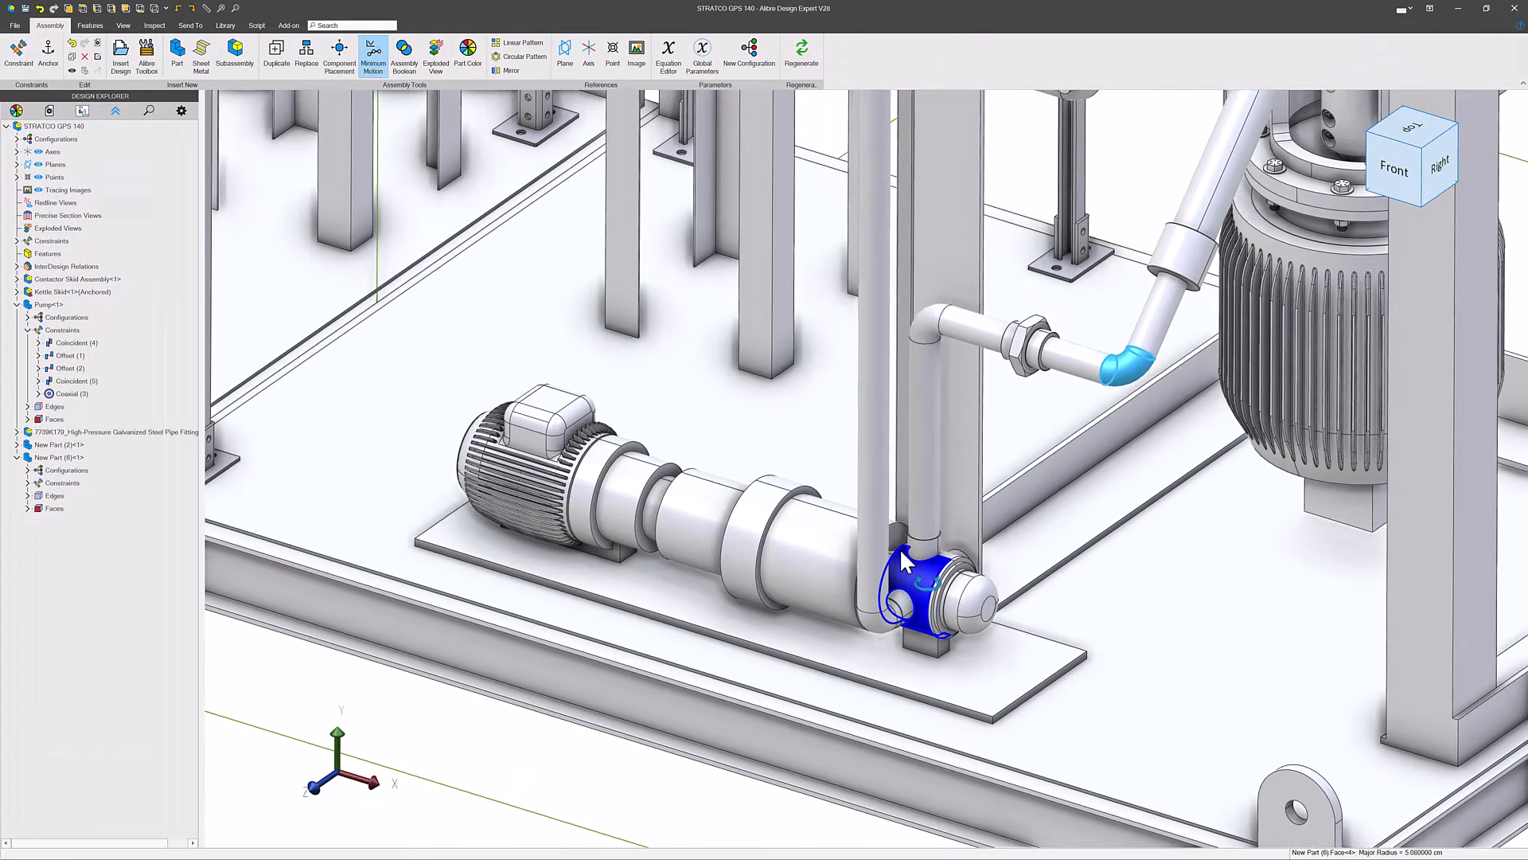
pyautogui.moveTo(901, 553); pyautogui.dragTo(921, 558, button='middle')
pyautogui.scroll(-5, 925, 570)
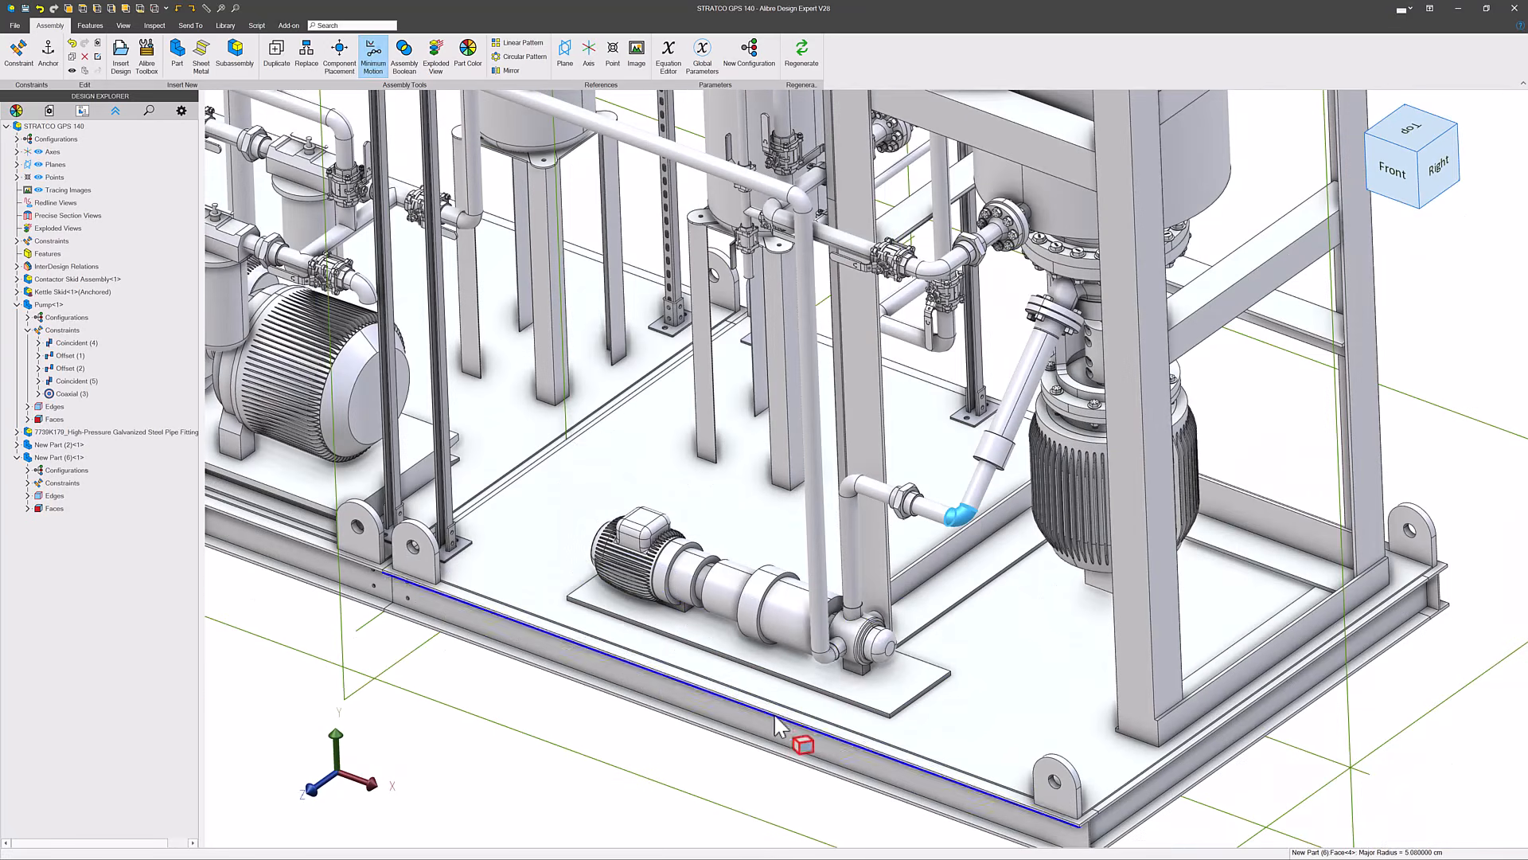
pyautogui.scroll(2, 848, 620)
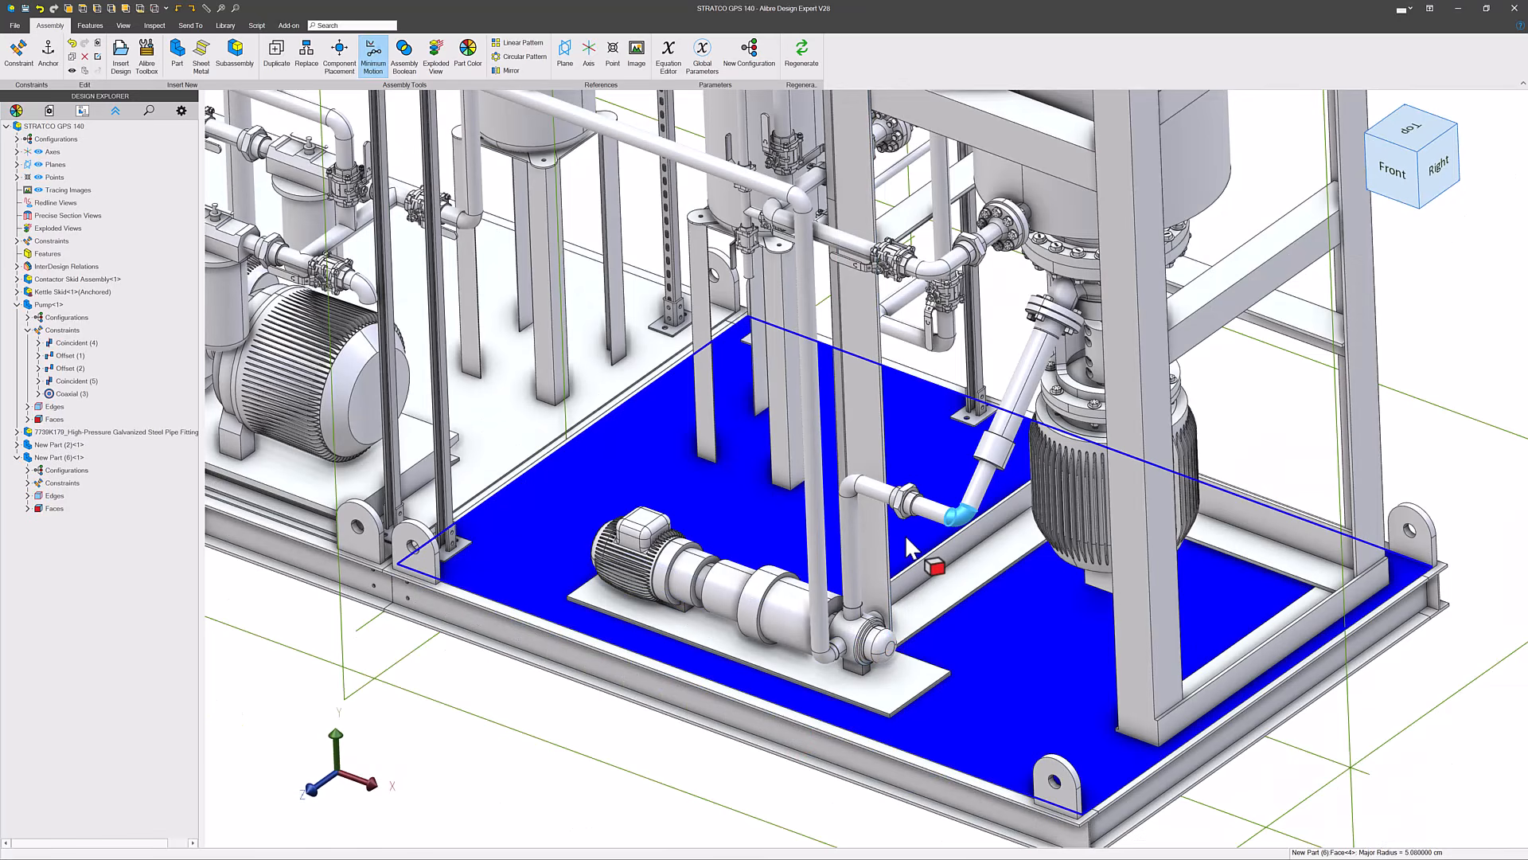
pyautogui.click(1247, 431)
pyautogui.moveTo(985, 483)
pyautogui.mouseDown(button='middle')
pyautogui.moveTo(1007, 480)
pyautogui.moveTo(992, 483)
pyautogui.mouseUp(button='middle')
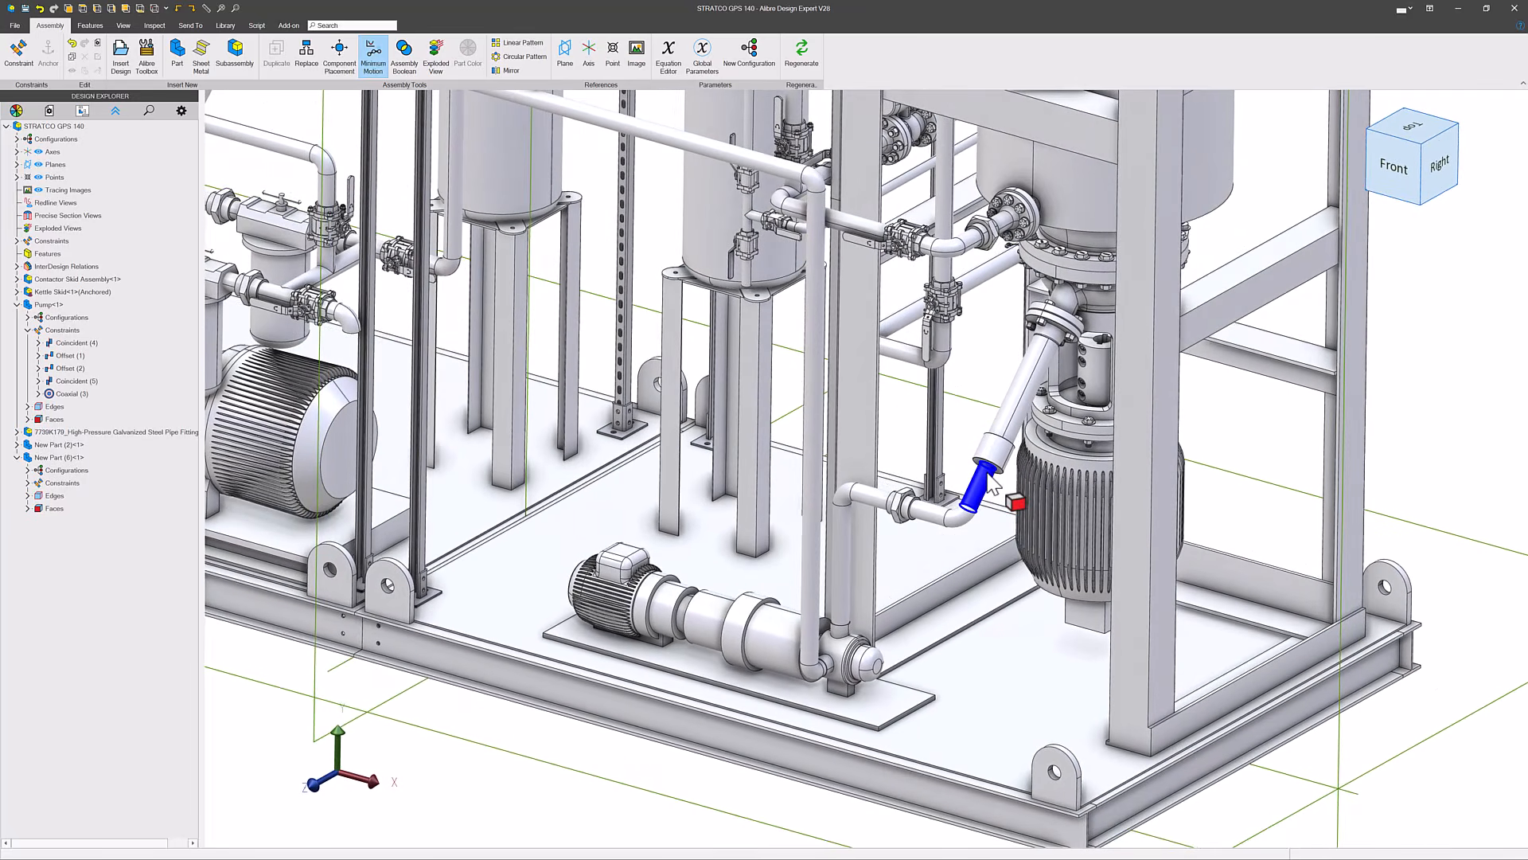